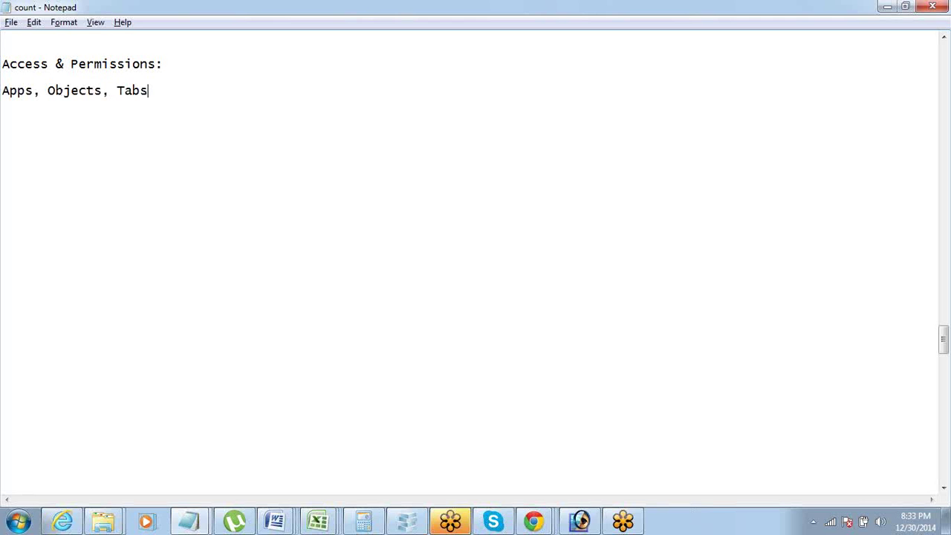
Extend the Apps, Objects, Tabs list with "Fields, Records" and add the line "Sales - Sales App" below it.
{"action": "type", "text": "elds, Records"}
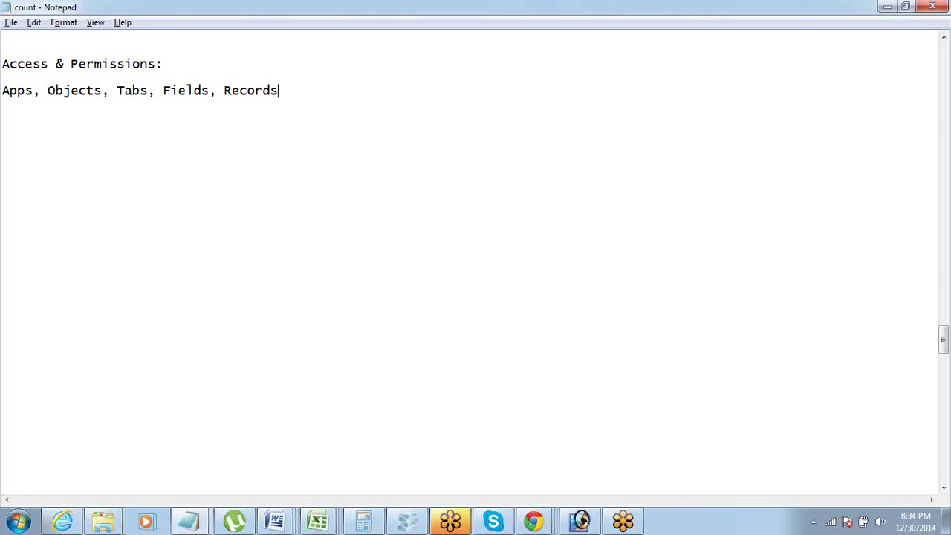
{"action": "key", "text": "Return"}
{"action": "key", "text": "Return"}
{"action": "type", "text": "Sales - Sale"}
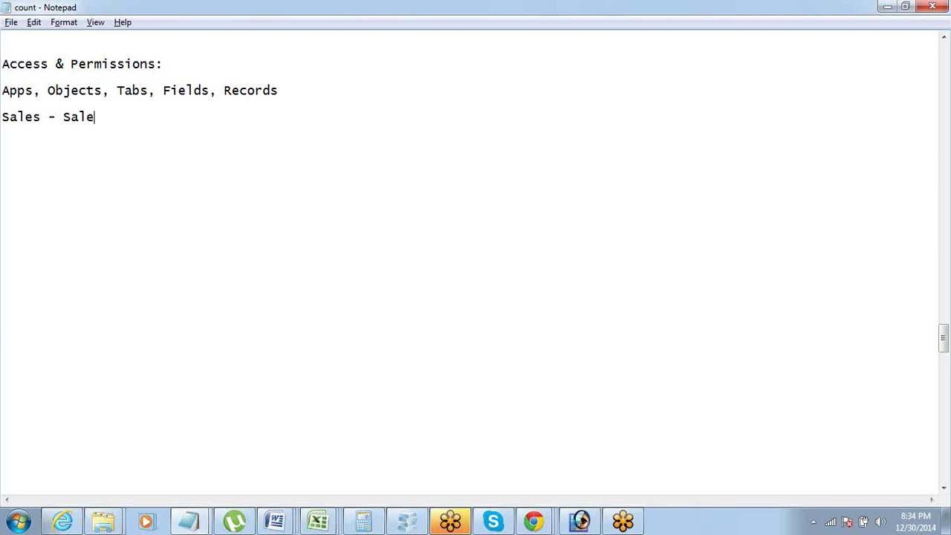
{"action": "type", "text": "s APp"}
{"action": "key", "text": "BackSpace"}
{"action": "key", "text": "BackSpace"}
{"action": "type", "text": "pp"}
Add the line "HR - HR App" directly under the Sales line.
{"action": "key", "text": "Return"}
{"action": "type", "text": "HR - HR"}
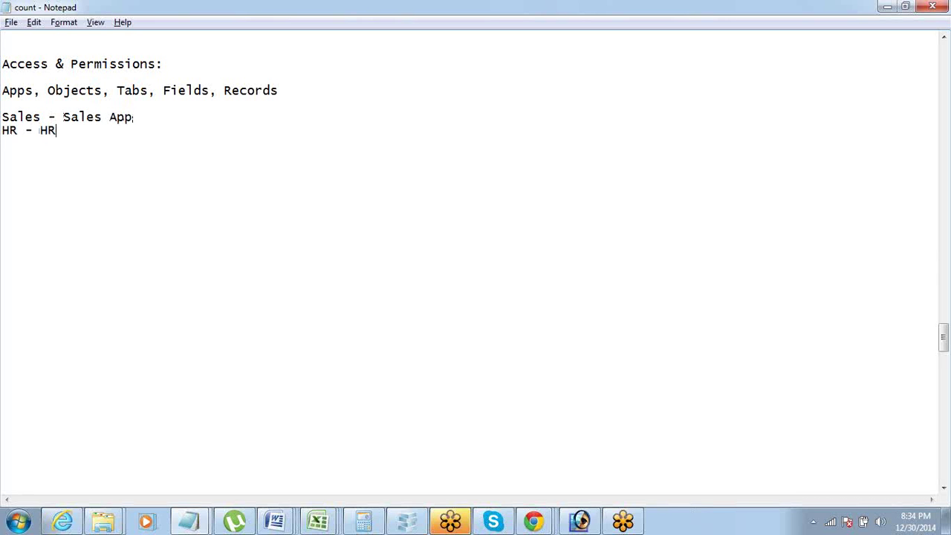
{"action": "type", "text": " APp"}
{"action": "key", "text": "Left"}
{"action": "key", "text": "shift+Left"}
{"action": "type", "text": "p"}
Highlight the Sales and HR department names and their corresponding apps in turn for review.
{"action": "left_click_drag", "start_coordinate": [87, 131], "coordinate": [40, 131]}
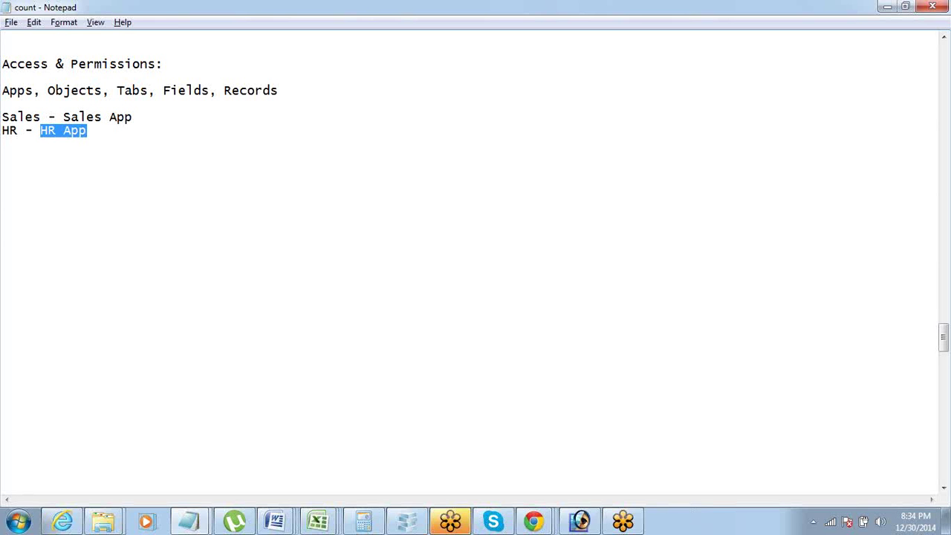
{"action": "key", "text": "Up"}
{"action": "key", "text": "shift+Home"}
{"action": "key", "text": "Right"}
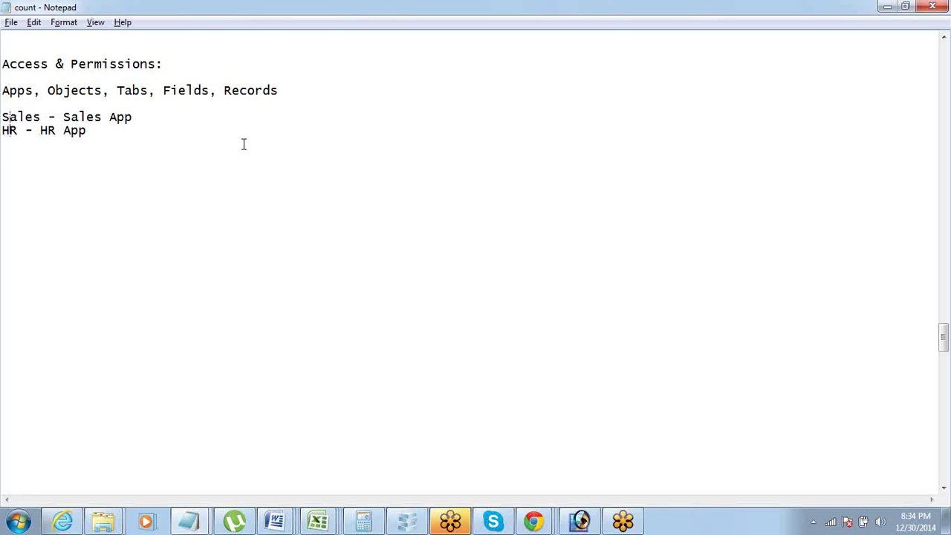
{"action": "key", "text": "Down"}
{"action": "key", "text": "End"}
{"action": "key", "text": "ctrl+shift+Left"}
{"action": "key", "text": "ctrl+shift+Left"}
{"action": "key", "text": "Up"}
{"action": "key", "text": "Left"}
{"action": "key", "text": "Left"}
{"action": "key", "text": "Left"}
{"action": "key", "text": "Left"}
{"action": "key", "text": "Left"}
{"action": "key", "text": "ctrl+shift+Left"}
{"action": "key", "text": "ctrl+shift+Left"}
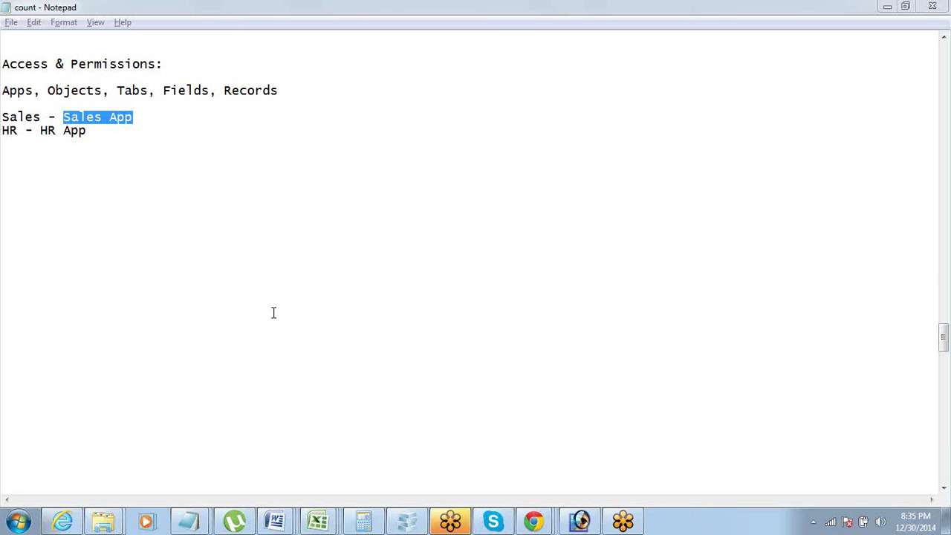
Add the definition "Profile - collection of permissions" below the HR line, leaving two blank lines between them.
{"action": "left_click", "coordinate": [94, 130]}
{"action": "key", "text": "Return"}
{"action": "key", "text": "Return"}
{"action": "key", "text": "Return"}
{"action": "type", "text": "Proo"}
{"action": "type", "text": "f"}
{"action": "key", "text": "BackSpace"}
{"action": "key", "text": "BackSpace"}
{"action": "type", "text": "file - "}
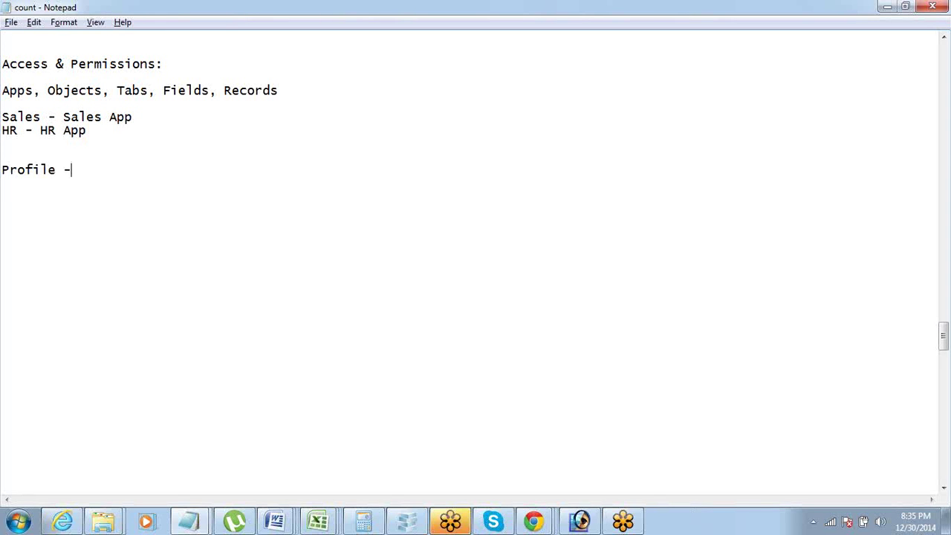
{"action": "type", "text": "collection of"}
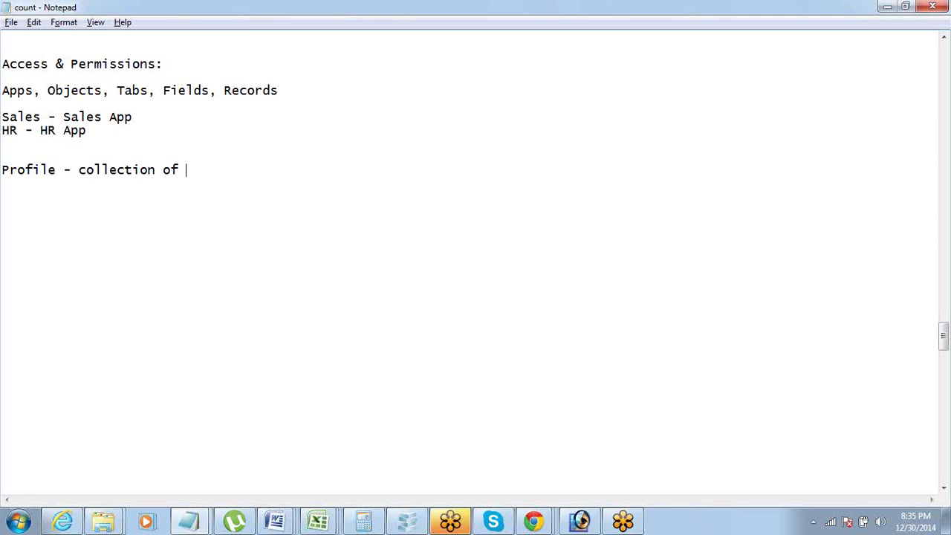
{"action": "type", "text": "permissions"}
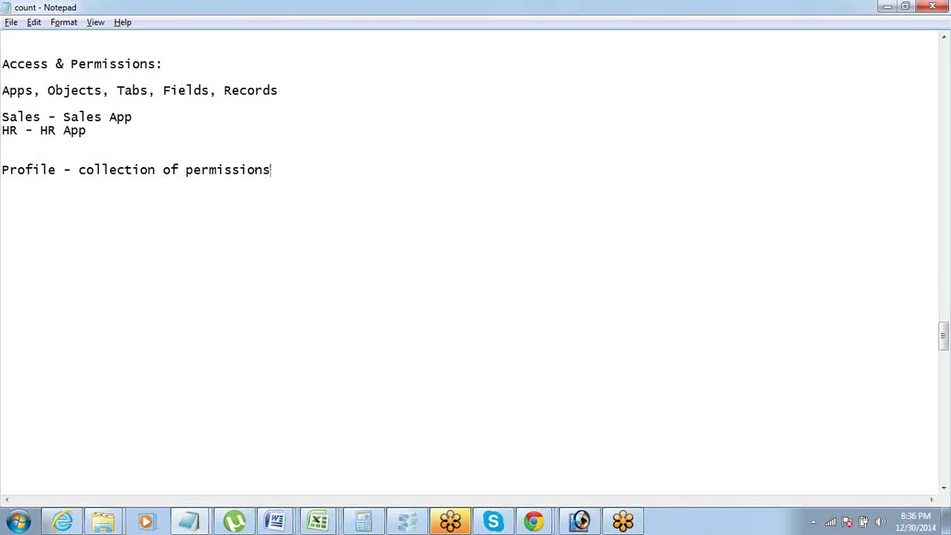
Add the line "Profile is assigned to Users" under the Profile definition.
{"action": "key", "text": "Return"}
{"action": "type", "text": "Pro"}
{"action": "type", "text": "fel"}
{"action": "key", "text": "BackSpace"}
{"action": "type", "text": "el"}
{"action": "key", "text": "BackSpace"}
{"action": "key", "text": "BackSpace"}
{"action": "type", "text": "ile is as"}
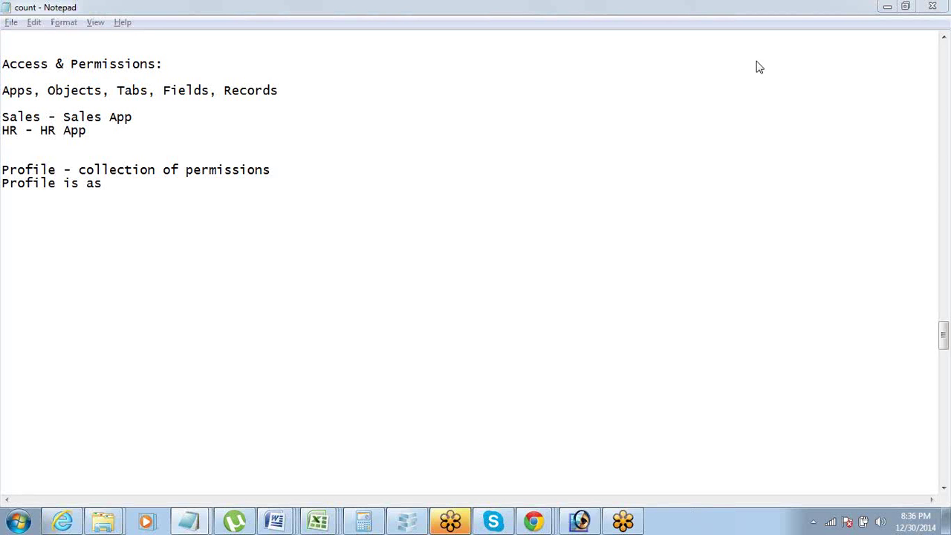
{"action": "left_click", "coordinate": [162, 184]}
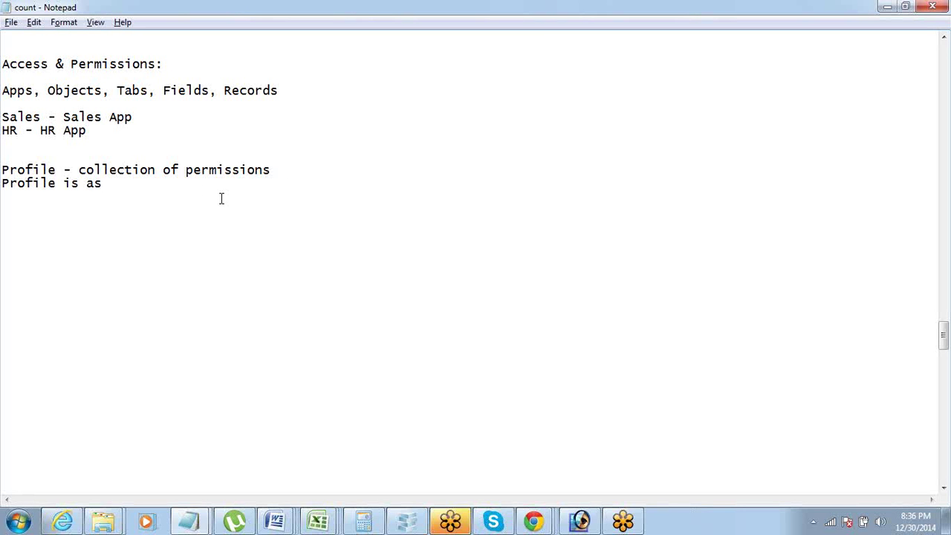
{"action": "type", "text": "signed to Users"}
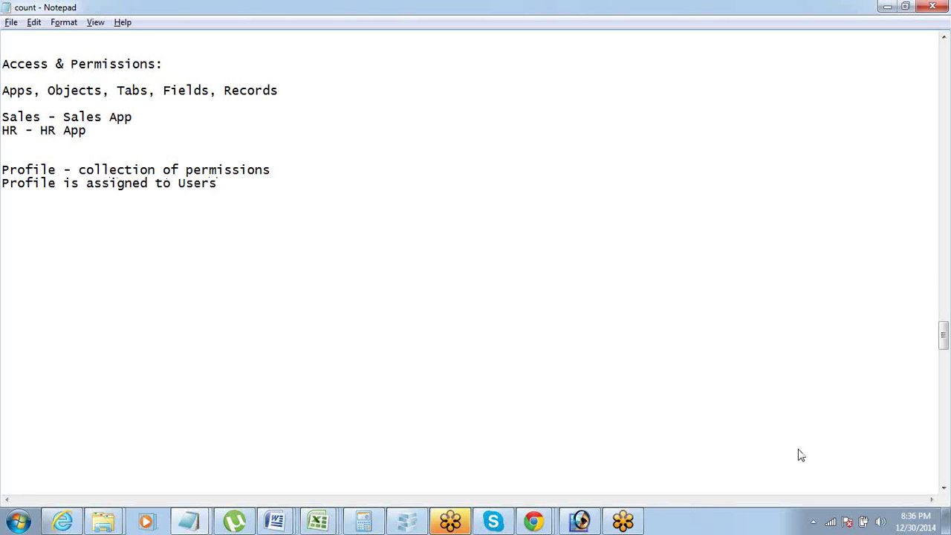
{"action": "left_click", "coordinate": [942, 364]}
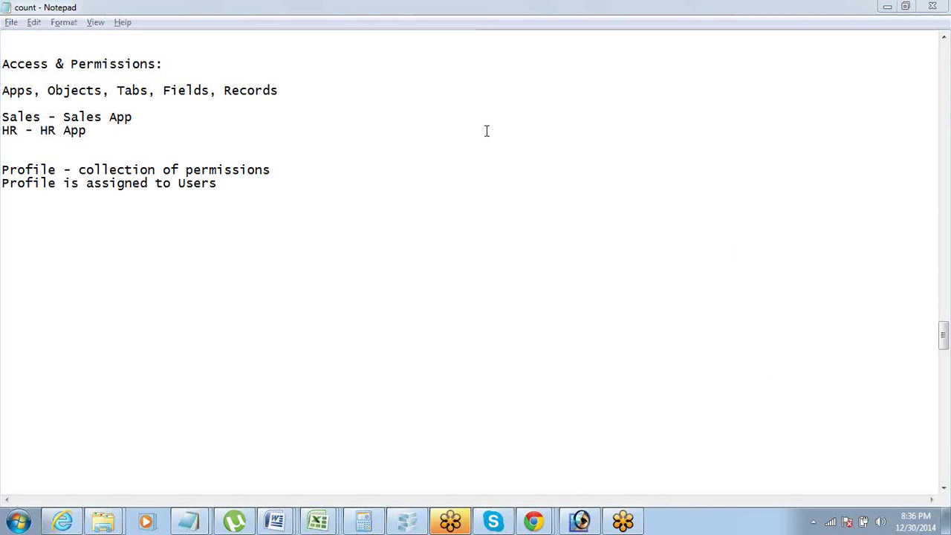
{"action": "left_click", "coordinate": [227, 183]}
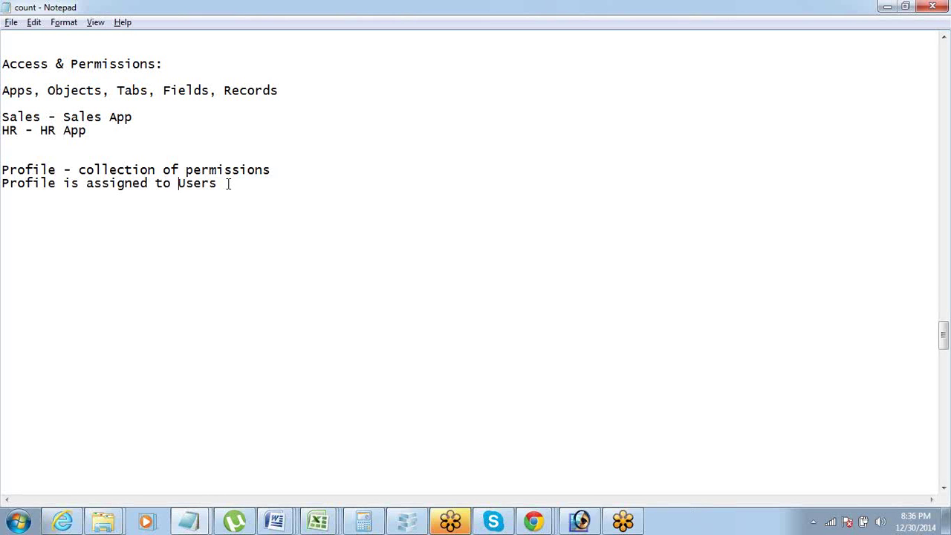
{"action": "key", "text": "shift+Home"}
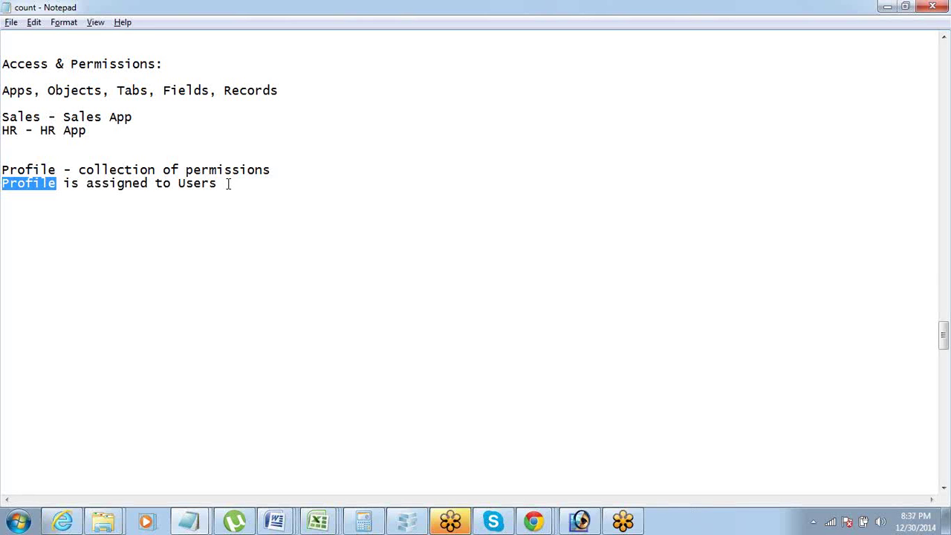
Add the example line "10 Sales team - Profile" below the profile notes, separated by a blank line.
{"action": "key", "text": "Left"}
{"action": "key", "text": "Return"}
{"action": "key", "text": "Return"}
{"action": "type", "text": "10 Sales team"}
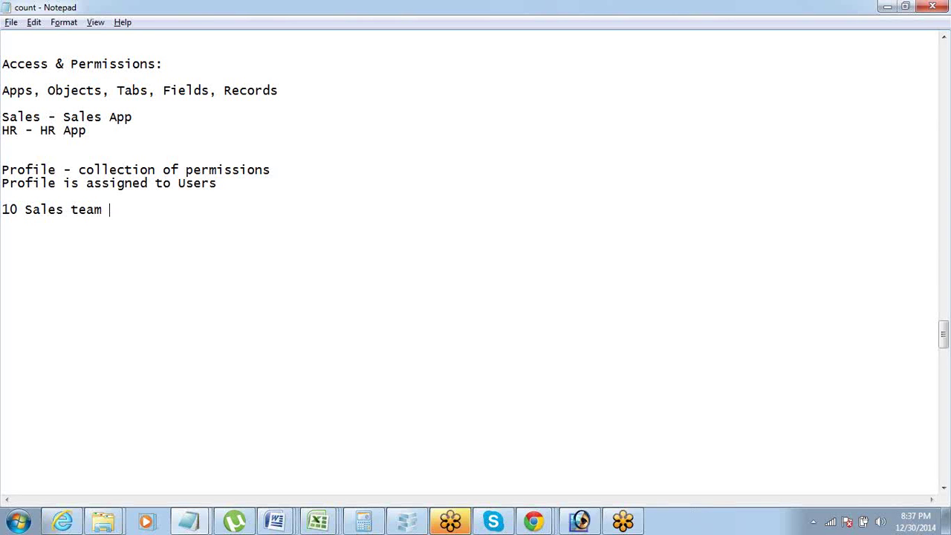
{"action": "type", "text": "  -"}
{"action": "left_click_drag", "start_coordinate": [104, 210], "coordinate": [2, 209]}
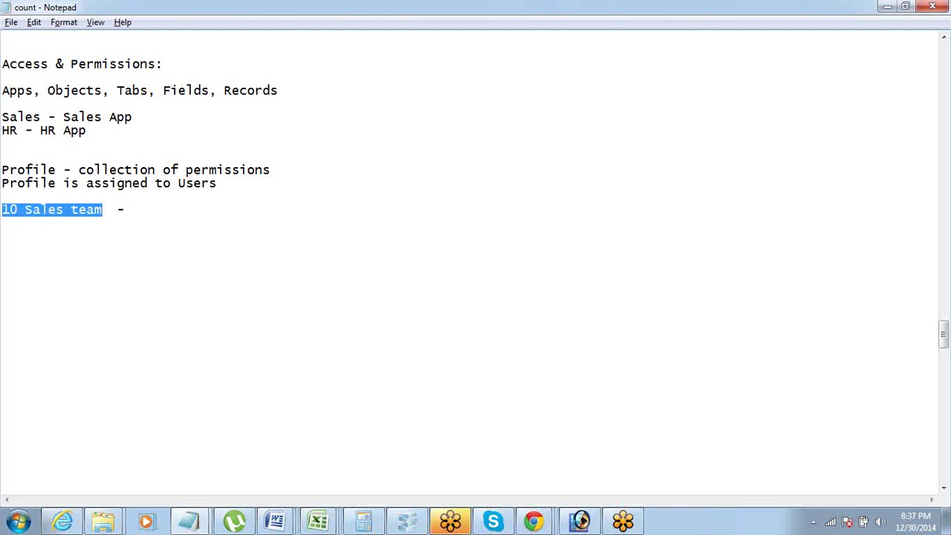
{"action": "left_click", "coordinate": [133, 210]}
{"action": "type", "text": "Profil "}
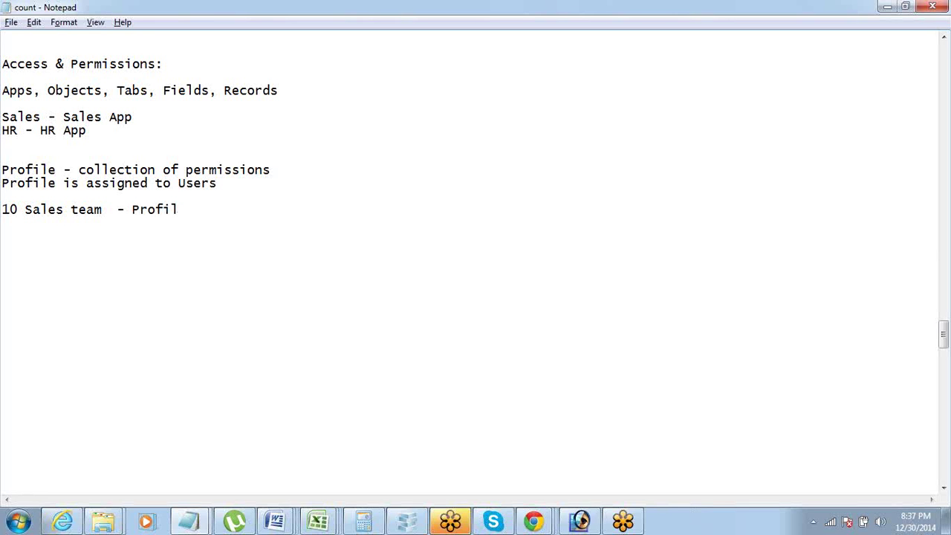
{"action": "type", "text": "e("}
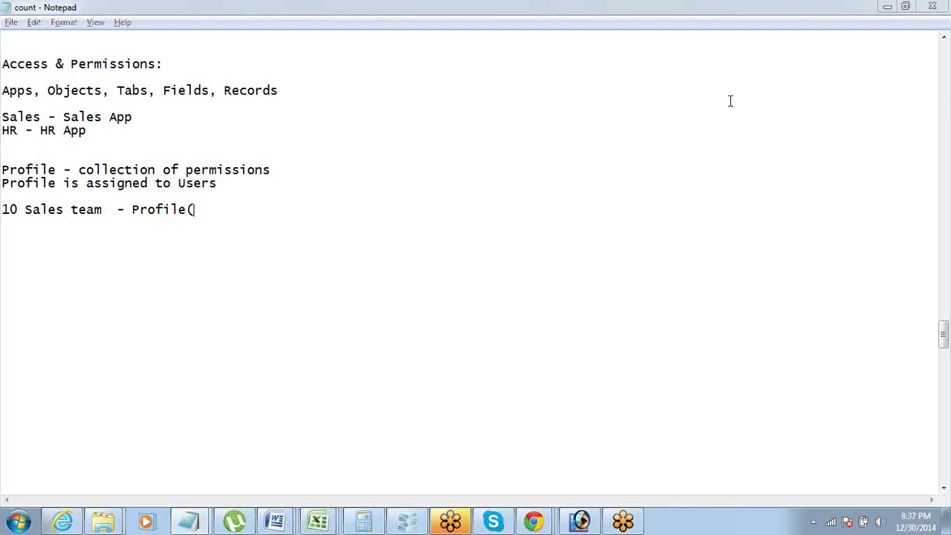
{"action": "left_click", "coordinate": [221, 207]}
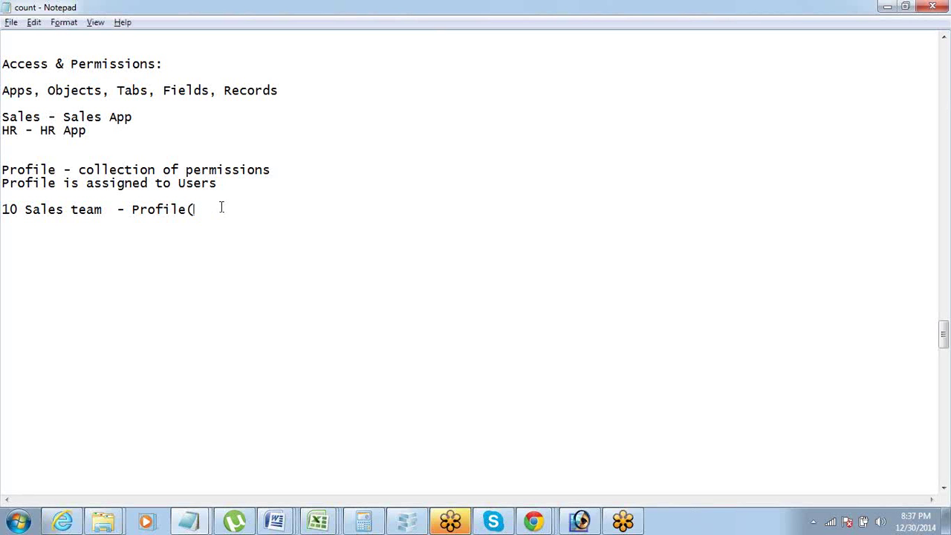
{"action": "key", "text": "BackSpace"}
List "- Apps", "- Object", "- Field" and "- Tbas" on separate lines below the Sales team example.
{"action": "key", "text": "Return"}
{"action": "type", "text": "Apps"}
{"action": "key", "text": "Return"}
{"action": "type", "text": "-"}
{"action": "left_click", "coordinate": [47, 236]}
{"action": "key", "text": "Return"}
{"action": "type", "text": "- Object"}
{"action": "key", "text": "Return"}
{"action": "type", "text": "-"}
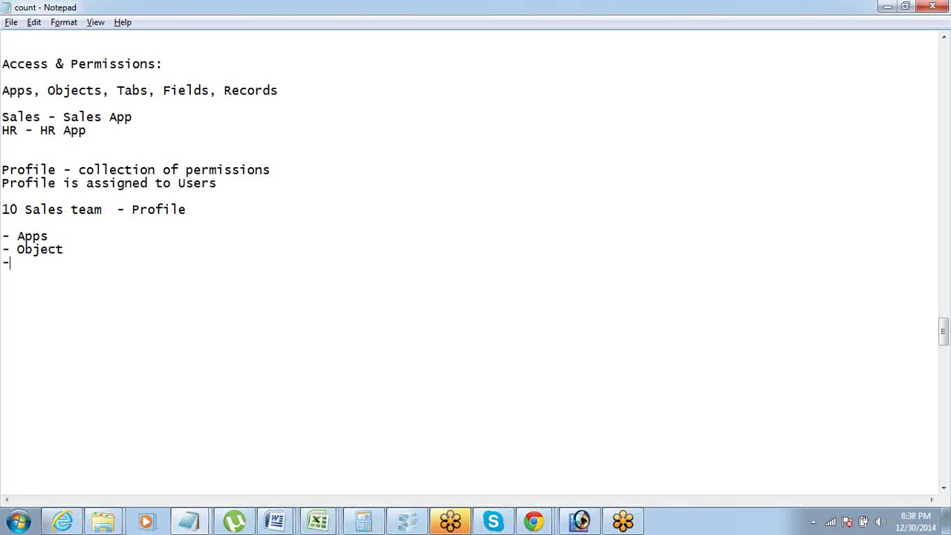
{"action": "type", "text": " Field"}
{"action": "key", "text": "Return"}
{"action": "type", "text": "- Tbas"}
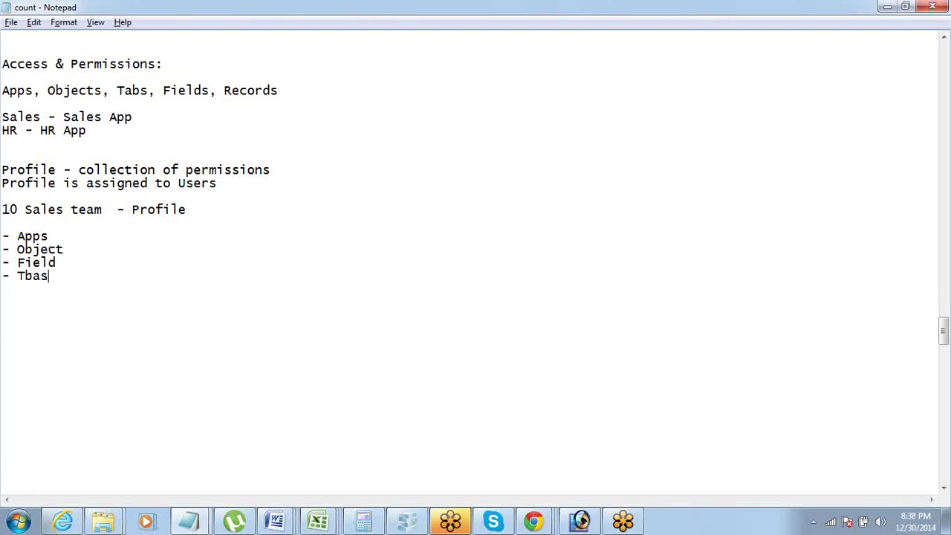
Append "- Read / Edit / Create / Delete" to the Object entry in the dashed list.
{"action": "key", "text": "ctrl+shift+Left"}
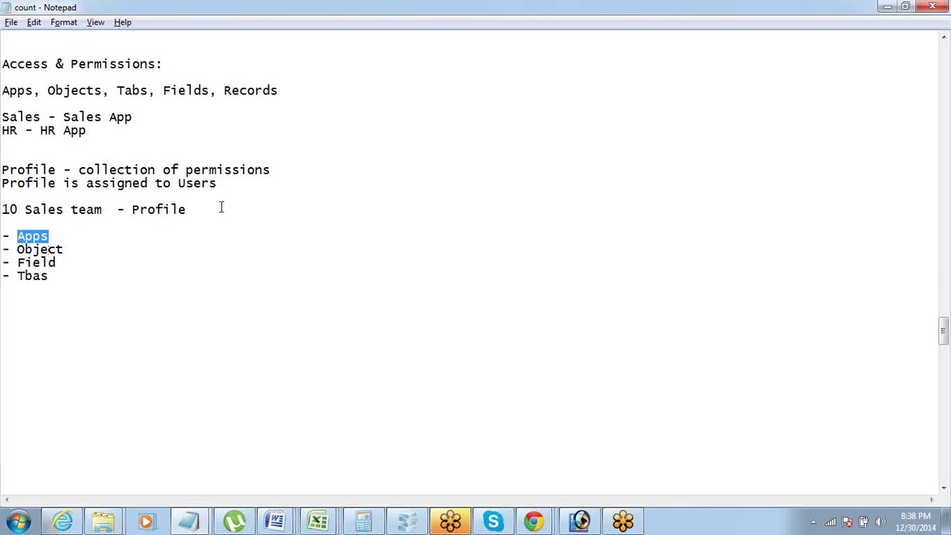
{"action": "key", "text": "Down"}
{"action": "key", "text": "End"}
{"action": "key", "text": "ctrl+shift+Left"}
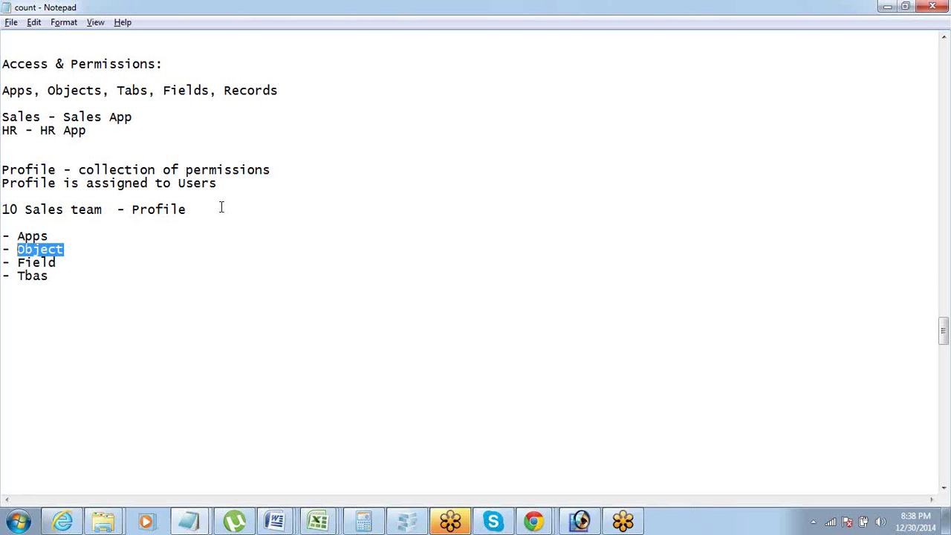
{"action": "key", "text": "End"}
{"action": "type", "text": "-"}
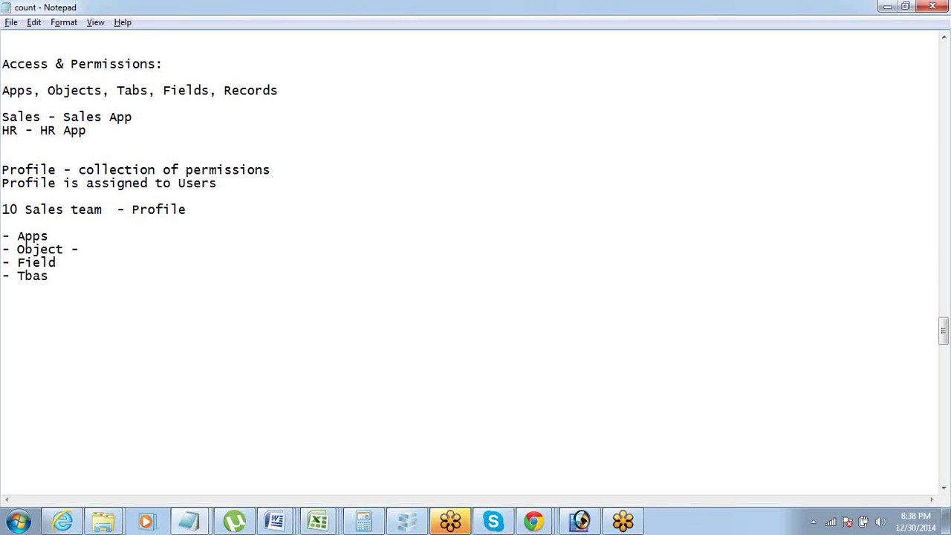
{"action": "type", "text": " Read / Edit / Create"}
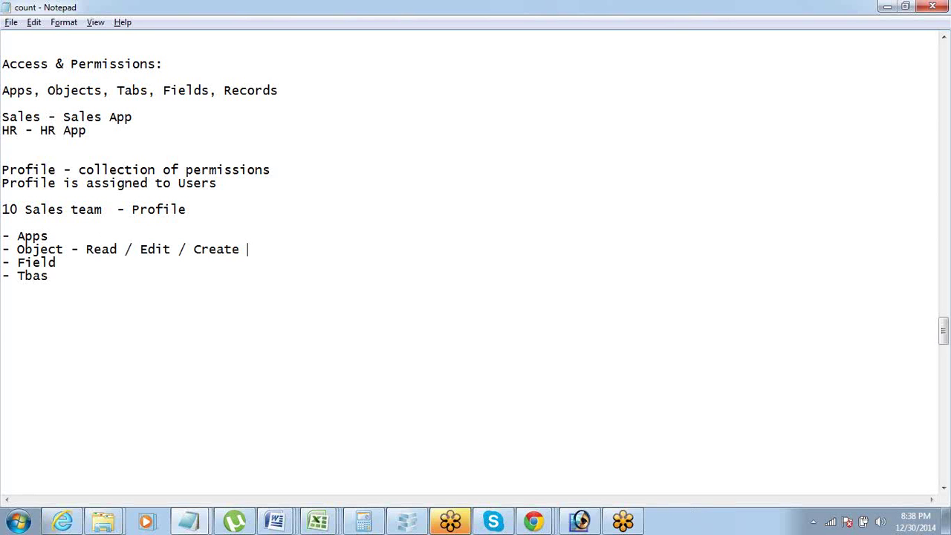
{"action": "type", "text": " / Delete"}
Highlight the Read, Edit and Create permissions of the Object entry one after another for review.
{"action": "key", "text": "ctrl+shift+Left"}
{"action": "key", "text": "ctrl+shift+Left"}
{"action": "key", "text": "ctrl+shift+Left"}
{"action": "key", "text": "ctrl+shift+Left"}
{"action": "key", "text": "ctrl+shift+Left"}
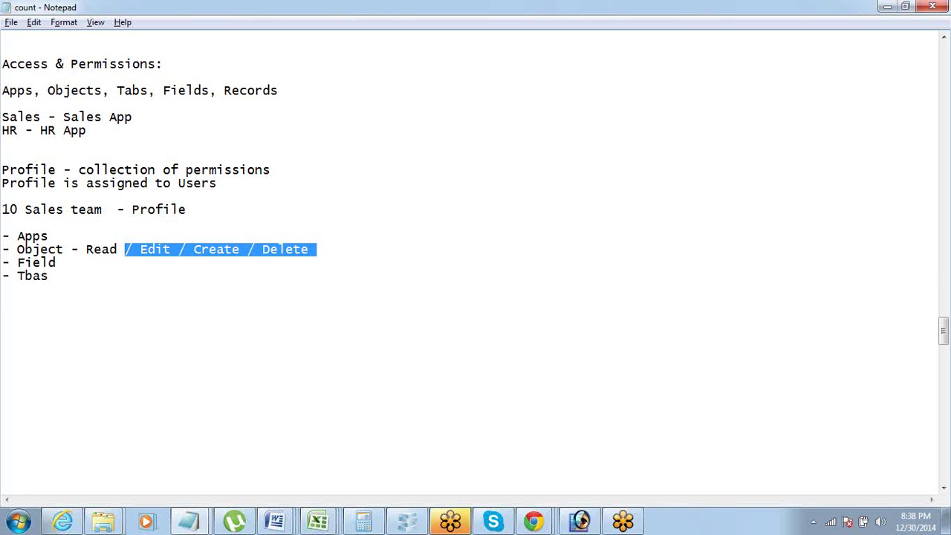
{"action": "key", "text": "ctrl+Left"}
{"action": "key", "text": "ctrl+shift+Right"}
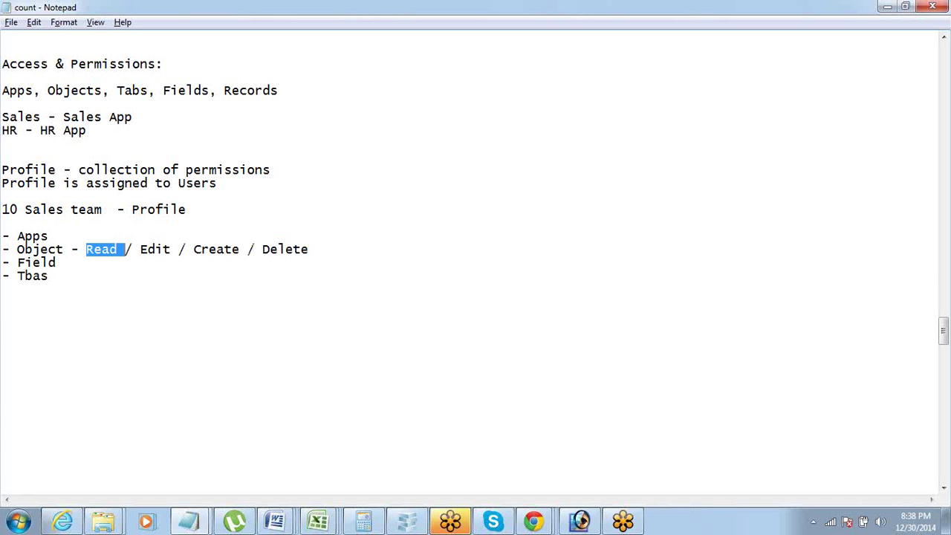
{"action": "key", "text": "Right"}
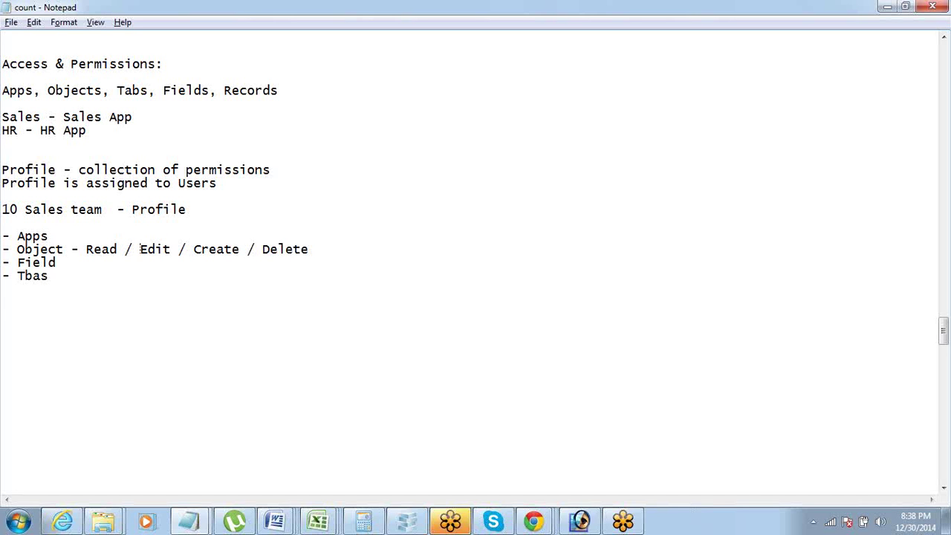
{"action": "key", "text": "ctrl+shift+Right"}
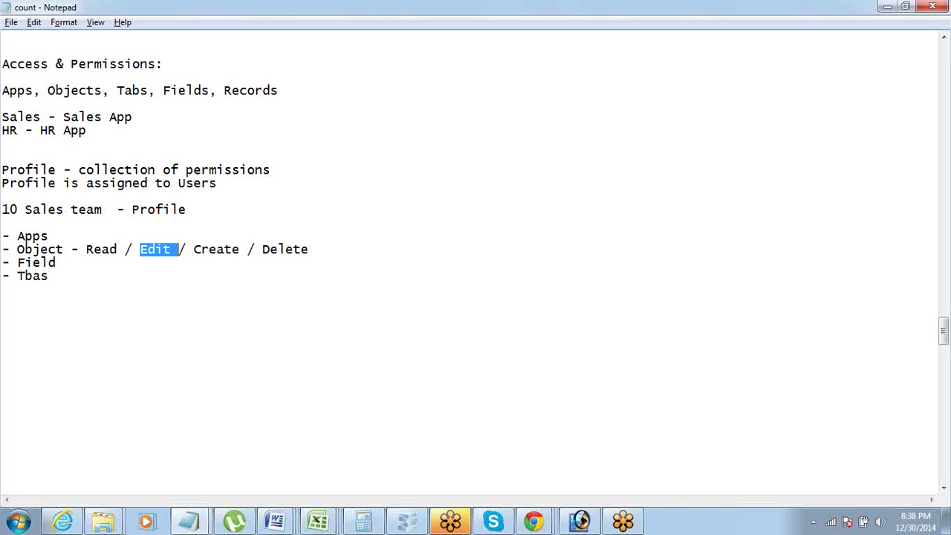
{"action": "key", "text": "Right"}
{"action": "key", "text": "shift+Right"}
{"action": "key", "text": "shift+Right"}
{"action": "key", "text": "shift+Right"}
{"action": "key", "text": "shift+Right"}
{"action": "key", "text": "shift+Right"}
{"action": "key", "text": "shift+Right"}
{"action": "key", "text": "shift+Right"}
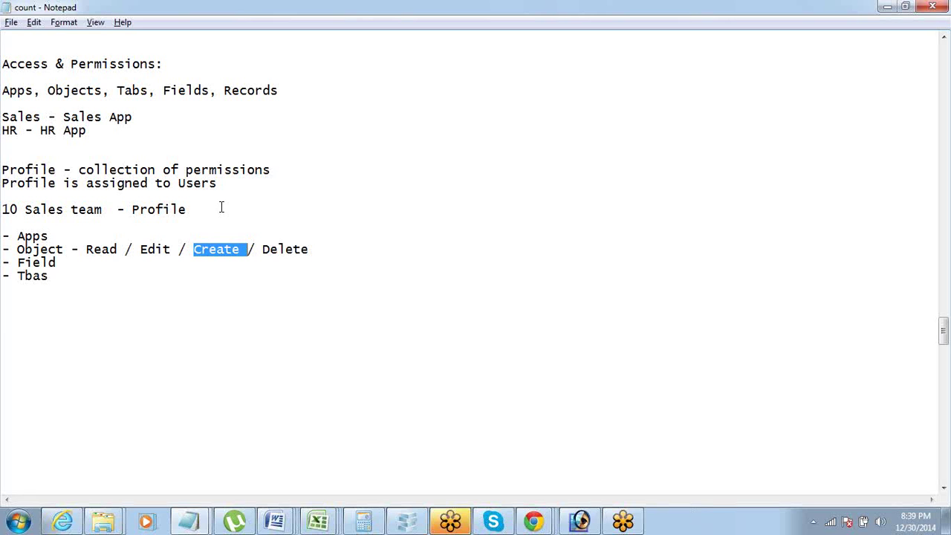
Append "- Read / Edit" to the Field entry, and correct the last entry to "Tabs" followed by a dash.
{"action": "key", "text": "Down"}
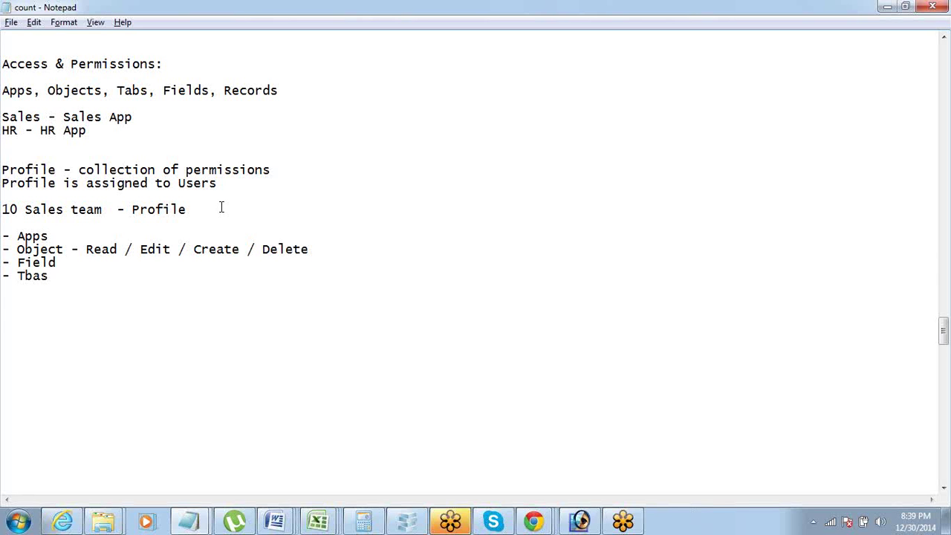
{"action": "type", "text": "- Read / Edit"}
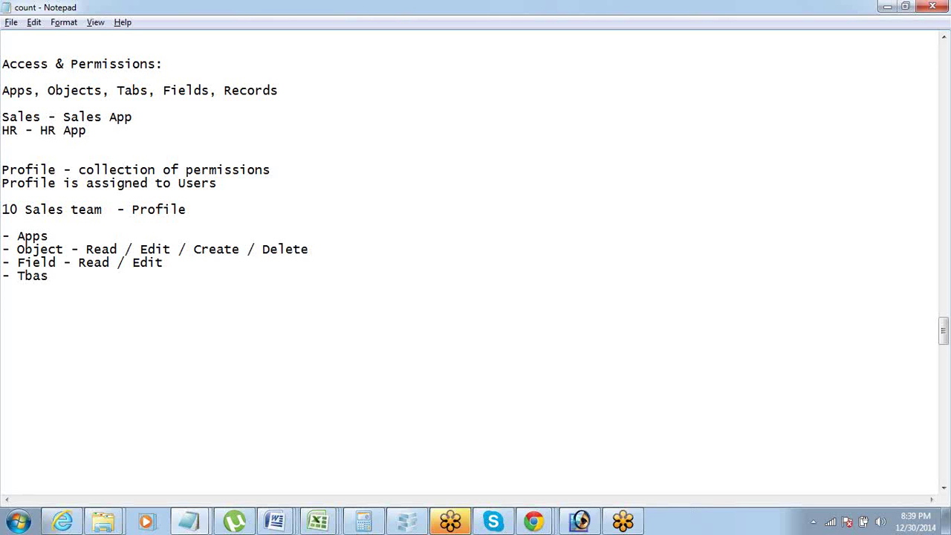
{"action": "key", "text": "Down"}
{"action": "key", "text": "Left"}
{"action": "key", "text": "shift+Right"}
{"action": "key", "text": "shift+Right"}
{"action": "type", "text": "ab"}
{"action": "key", "text": "End"}
{"action": "type", "text": "-"}
{"action": "key", "text": "ctrl+shift+Left"}
{"action": "key", "text": "ctrl+shift+Left"}
{"action": "key", "text": "Left"}
{"action": "key", "text": "ctrl+shift+Right"}
{"action": "key", "text": "ctrl+shift+Right"}
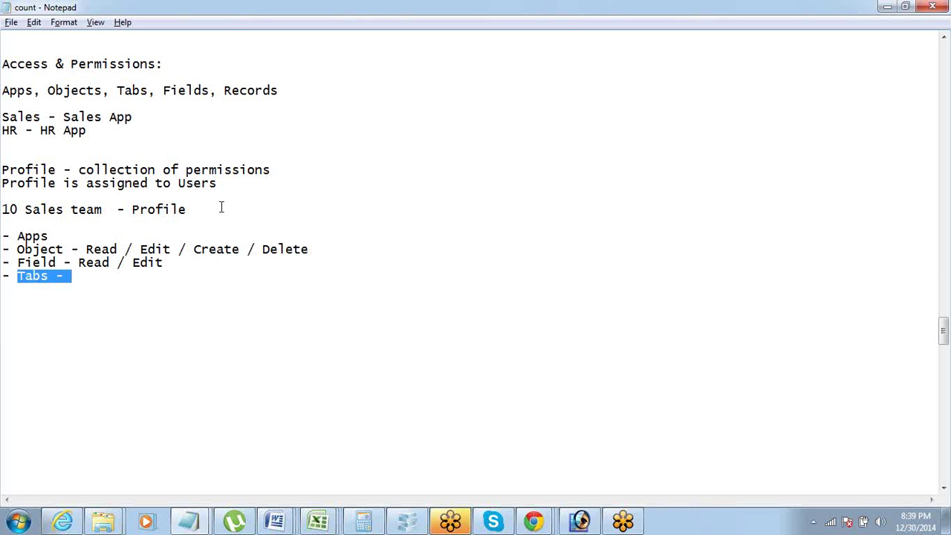
{"action": "key", "text": "Right"}
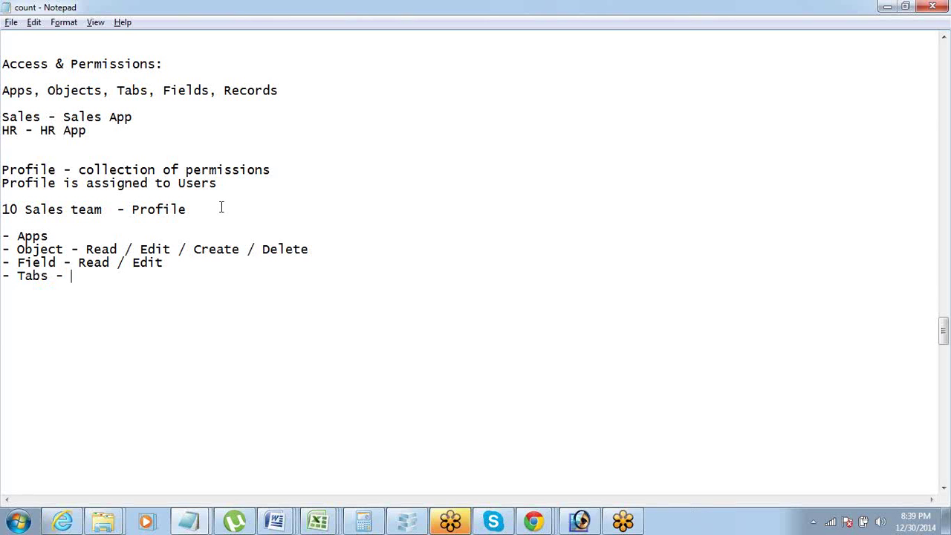
Append "Visible / Not Visible" to the Tabs entry in the dashed permission list.
{"action": "type", "text": "View /"}
{"action": "key", "text": "ctrl+shift+Left"}
{"action": "key", "text": "ctrl+shift+Left"}
{"action": "type", "text": "Visible / Not Visible"}
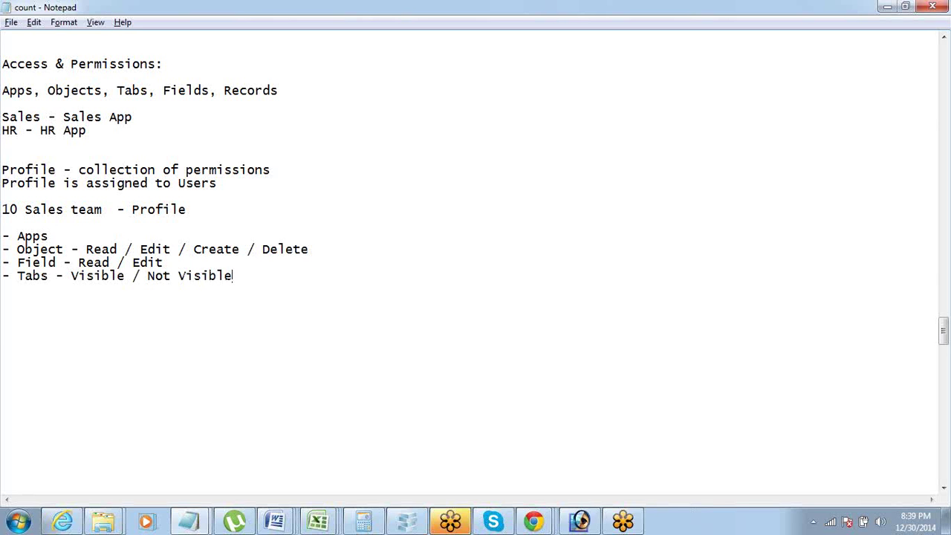
Highlight "collection of permissions" in the Profile definition for review.
{"action": "key", "text": "Up"}
{"action": "key", "text": "Up"}
{"action": "key", "text": "Up"}
{"action": "key", "text": "Up"}
{"action": "key", "text": "Up"}
{"action": "key", "text": "ctrl+shift+Left"}
{"action": "key", "text": "ctrl+shift+Left"}
{"action": "key", "text": "ctrl+shift+Left"}
{"action": "key", "text": "ctrl+shift+Left"}
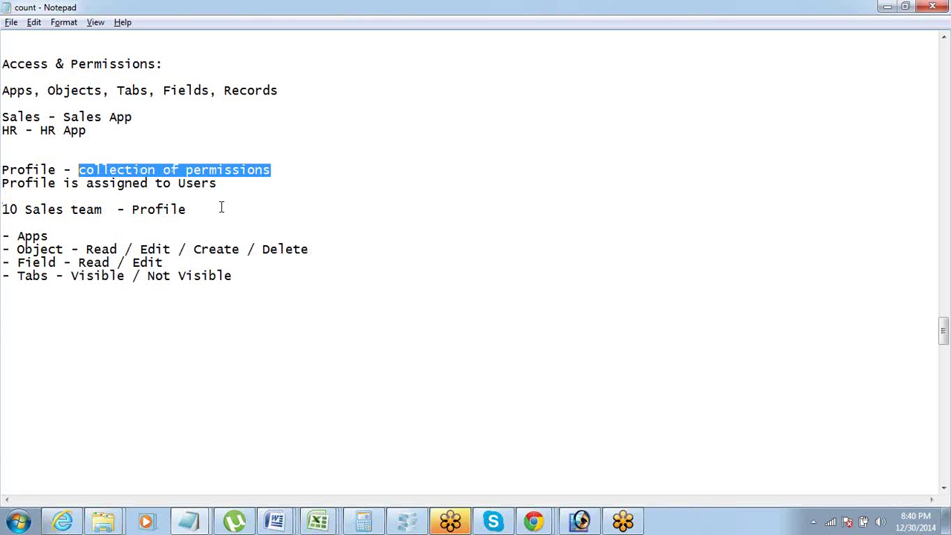
Highlight "is assigned to Users" in the line below the Profile definition.
{"action": "key", "text": "ctrl+shift+Right"}
{"action": "key", "text": "Down"}
{"action": "key", "text": "End"}
{"action": "key", "text": "ctrl+shift+Left"}
{"action": "key", "text": "ctrl+shift+Left"}
{"action": "key", "text": "ctrl+shift+Left"}
{"action": "key", "text": "ctrl+shift+Left"}
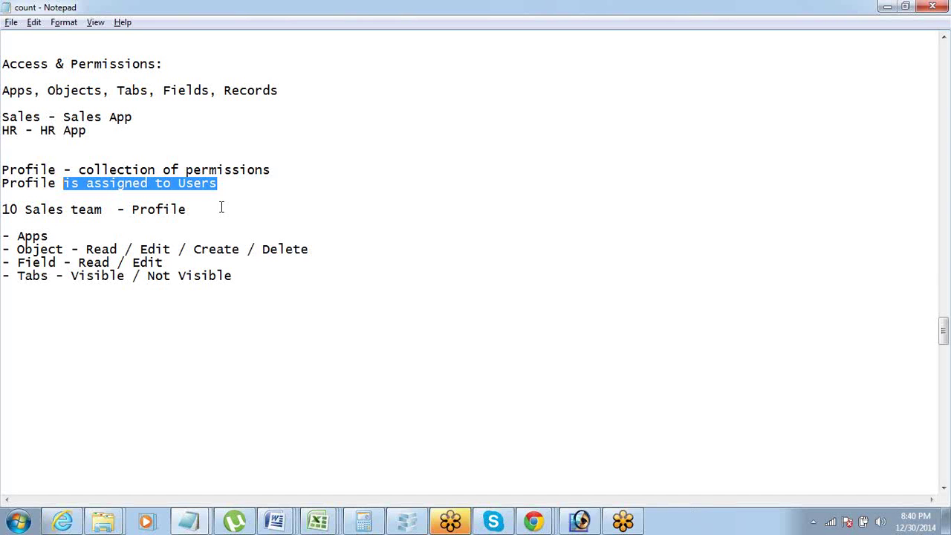
Add the line "Mobile PLan -" below the dashed permission list, separated from it by blank lines.
{"action": "key", "text": "Down"}
{"action": "key", "text": "Down"}
{"action": "key", "text": "Down"}
{"action": "key", "text": "Down"}
{"action": "key", "text": "Down"}
{"action": "key", "text": "Down"}
{"action": "key", "text": "Down"}
{"action": "key", "text": "Return"}
{"action": "key", "text": "Return"}
{"action": "key", "text": "Return"}
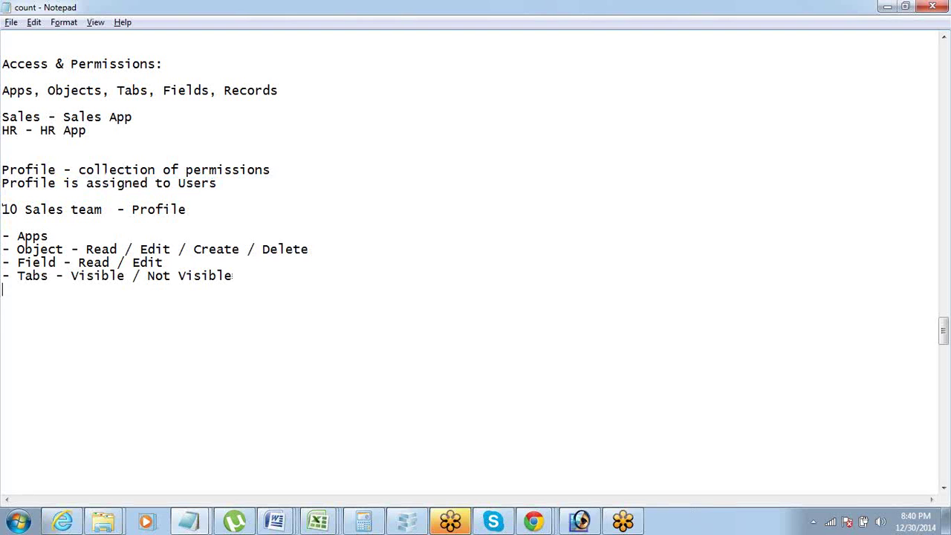
{"action": "type", "text": "Nobi"}
{"action": "type", "text": "le"}
{"action": "key", "text": "BackSpace"}
{"action": "key", "text": "BackSpace"}
{"action": "key", "text": "BackSpace"}
{"action": "key", "text": "BackSpace"}
{"action": "key", "text": "BackSpace"}
{"action": "key", "text": "BackSpace"}
{"action": "type", "text": "Mobile PLan -"}
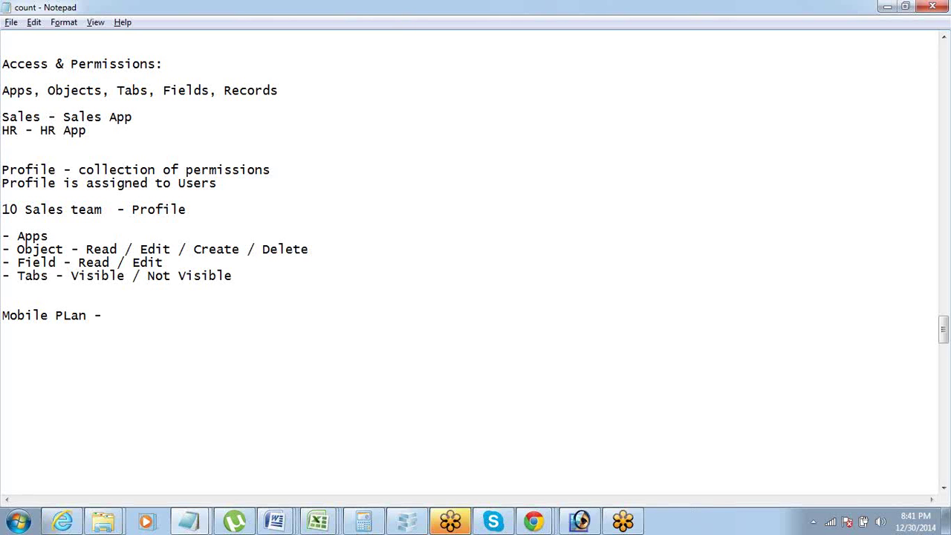
Highlight "- collection of permissions" in the Profile definition to compare it with the mobile plan example.
{"action": "key", "text": "Up"}
{"action": "key", "text": "Up"}
{"action": "key", "text": "Up"}
{"action": "key", "text": "Up"}
{"action": "key", "text": "Up"}
{"action": "key", "text": "Up"}
{"action": "key", "text": "Up"}
{"action": "key", "text": "Up"}
{"action": "key", "text": "Up"}
{"action": "key", "text": "Up"}
{"action": "key", "text": "Up"}
{"action": "key", "text": "End"}
{"action": "key", "text": "ctrl+shift+Left"}
{"action": "key", "text": "ctrl+shift+Left"}
{"action": "key", "text": "ctrl+shift+Left"}
{"action": "key", "text": "ctrl+shift+Left"}
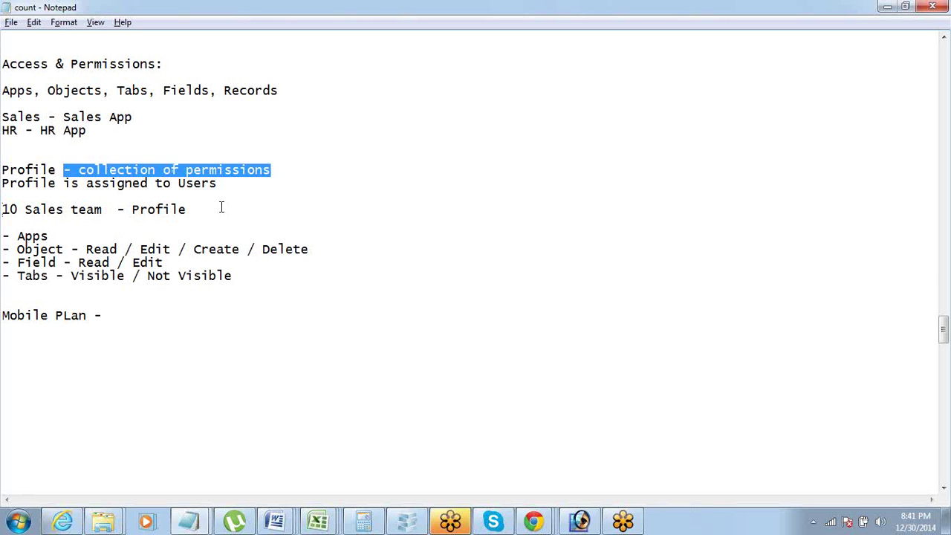
Delete the "Mobile PLan -" line below the permission list.
{"action": "key", "text": "Down"}
{"action": "key", "text": "Down"}
{"action": "key", "text": "Down"}
{"action": "key", "text": "Down"}
{"action": "key", "text": "Down"}
{"action": "key", "text": "Down"}
{"action": "key", "text": "Down"}
{"action": "key", "text": "Down"}
{"action": "key", "text": "Down"}
{"action": "key", "text": "Down"}
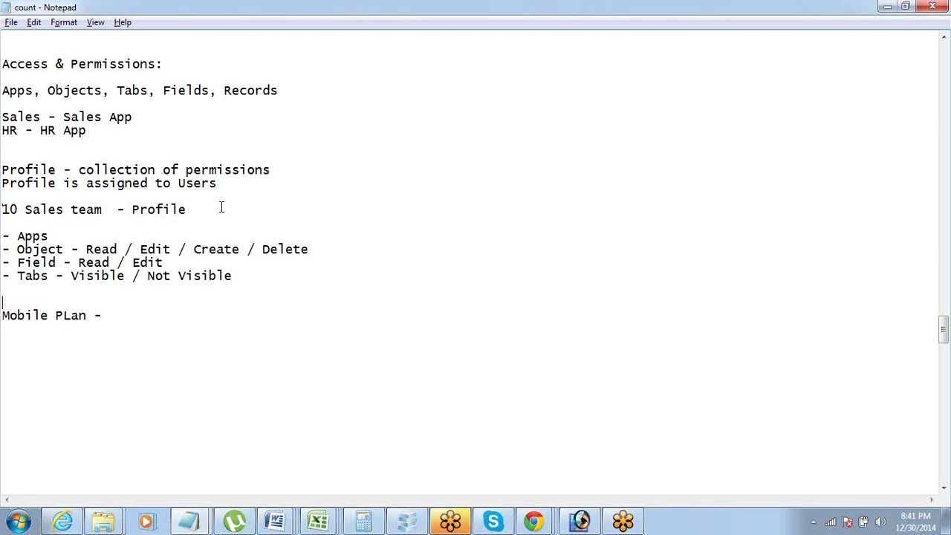
{"action": "key", "text": "shift+Down"}
{"action": "key", "text": "shift+Down"}
{"action": "key", "text": "Delete"}
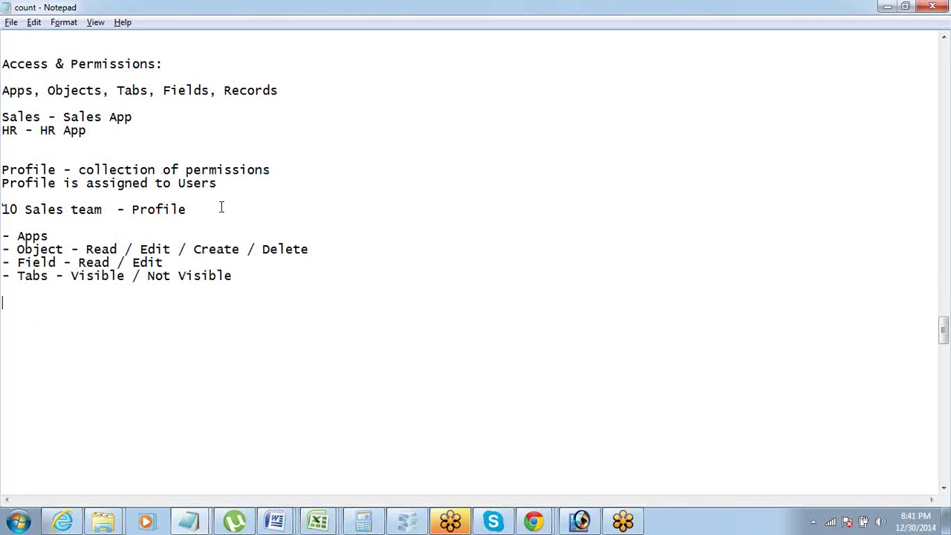
Highlight "- collection of permissions" in the Profile definition once more, and return to the empty line below the list.
{"action": "key", "text": "Up"}
{"action": "key", "text": "Up"}
{"action": "key", "text": "Up"}
{"action": "key", "text": "Up"}
{"action": "key", "text": "Up"}
{"action": "key", "text": "Up"}
{"action": "key", "text": "Up"}
{"action": "key", "text": "Down"}
{"action": "key", "text": "Down"}
{"action": "key", "text": "ctrl+shift+Left"}
{"action": "key", "text": "ctrl+shift+Left"}
{"action": "key", "text": "ctrl+shift+Left"}
{"action": "key", "text": "ctrl+shift+Left"}
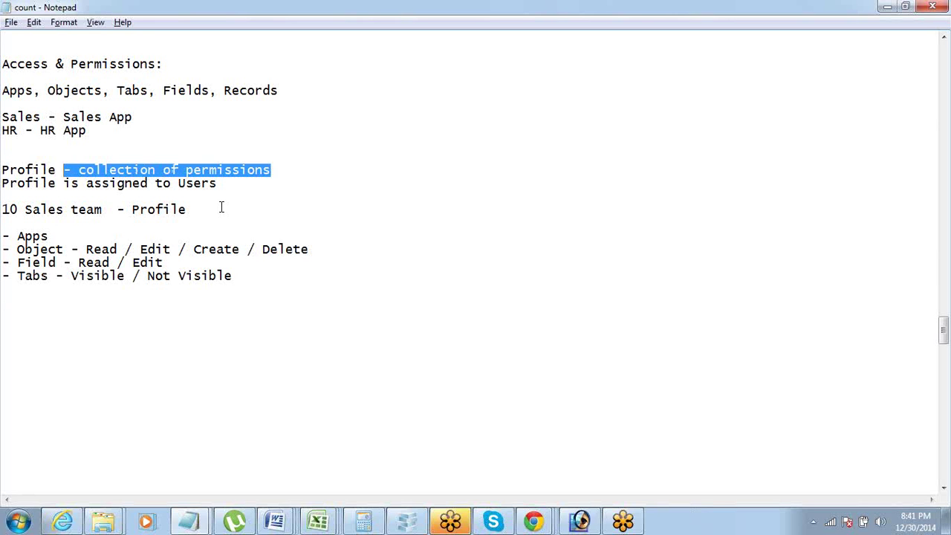
{"action": "key", "text": "Down"}
{"action": "key", "text": "Down"}
{"action": "key", "text": "Down"}
{"action": "key", "text": "Down"}
{"action": "key", "text": "Down"}
{"action": "key", "text": "Down"}
{"action": "key", "text": "Down"}
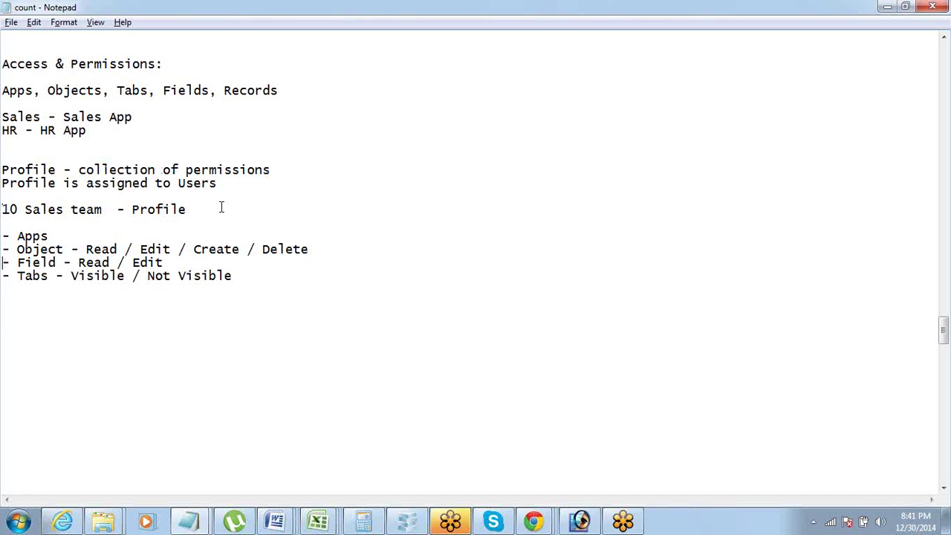
{"action": "key", "text": "Down"}
{"action": "key", "text": "Down"}
{"action": "key", "text": "Down"}
{"action": "key", "text": "Down"}
Switch to Salesforce in Chrome and open the Profiles list under Manage Users in Setup.
{"action": "left_click", "coordinate": [943, 28]}
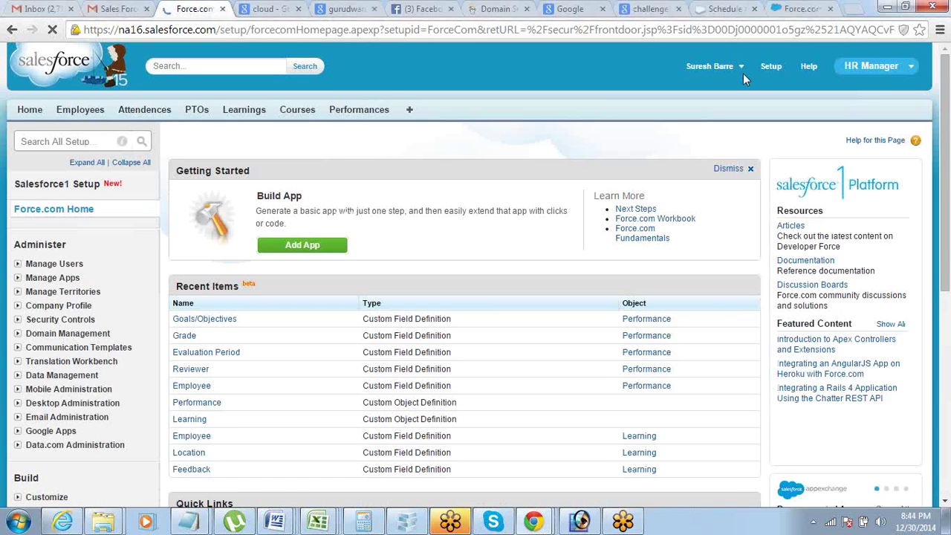
{"action": "left_click", "coordinate": [773, 67]}
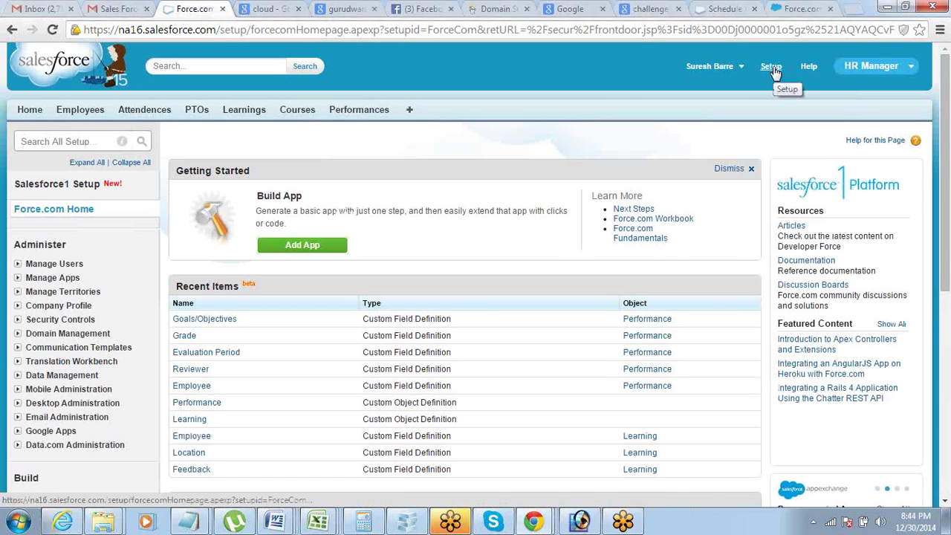
{"action": "left_click", "coordinate": [17, 264]}
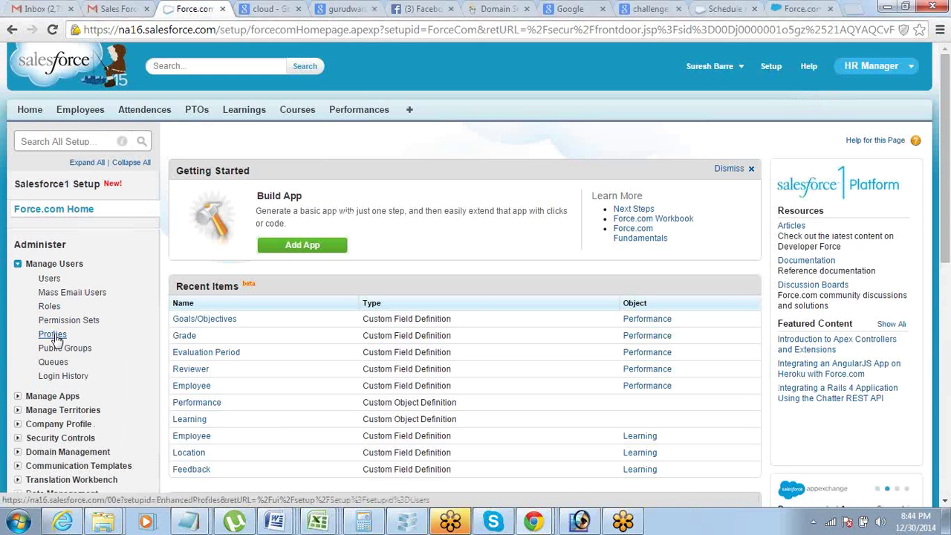
{"action": "left_click", "coordinate": [54, 335]}
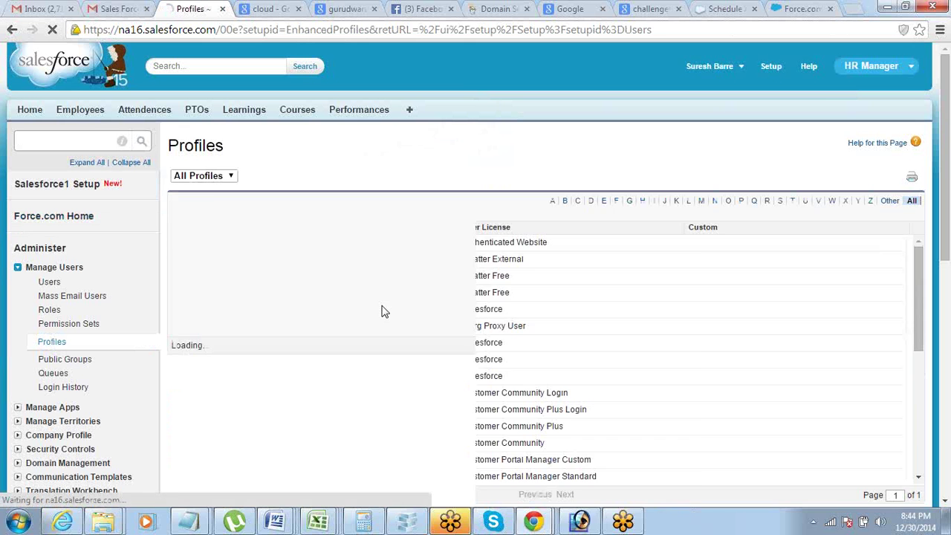
Examine the full list of profiles, including their user licenses and custom marks.
{"action": "scroll", "coordinate": [382, 311], "scroll_direction": "down", "scroll_amount": 2}
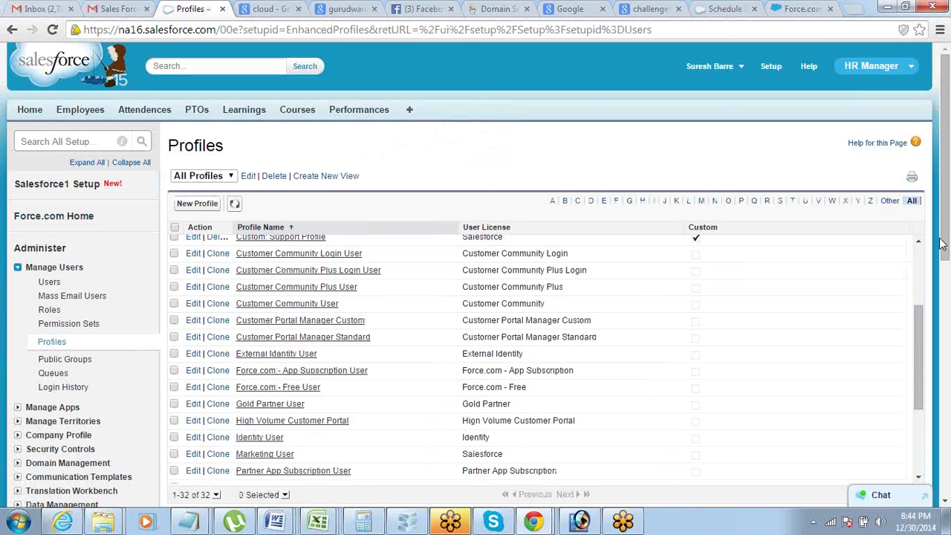
{"action": "left_click_drag", "start_coordinate": [947, 274], "coordinate": [947, 277]}
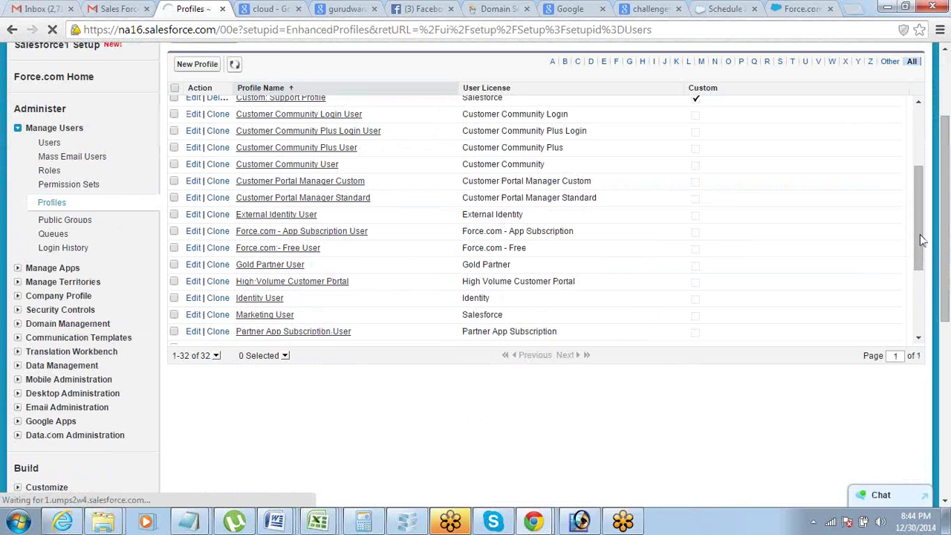
{"action": "left_click_drag", "start_coordinate": [919, 245], "coordinate": [919, 171]}
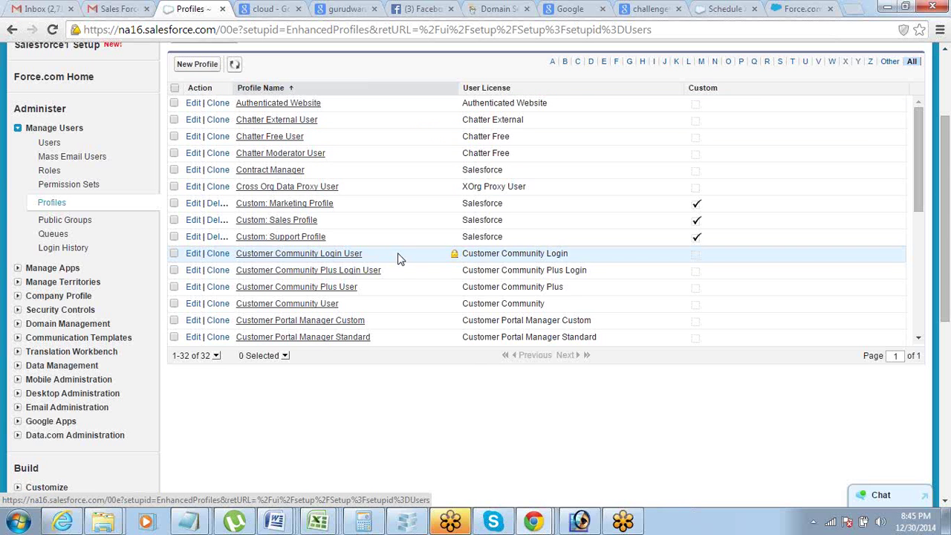
{"action": "scroll", "coordinate": [397, 258], "scroll_direction": "down", "scroll_amount": 8}
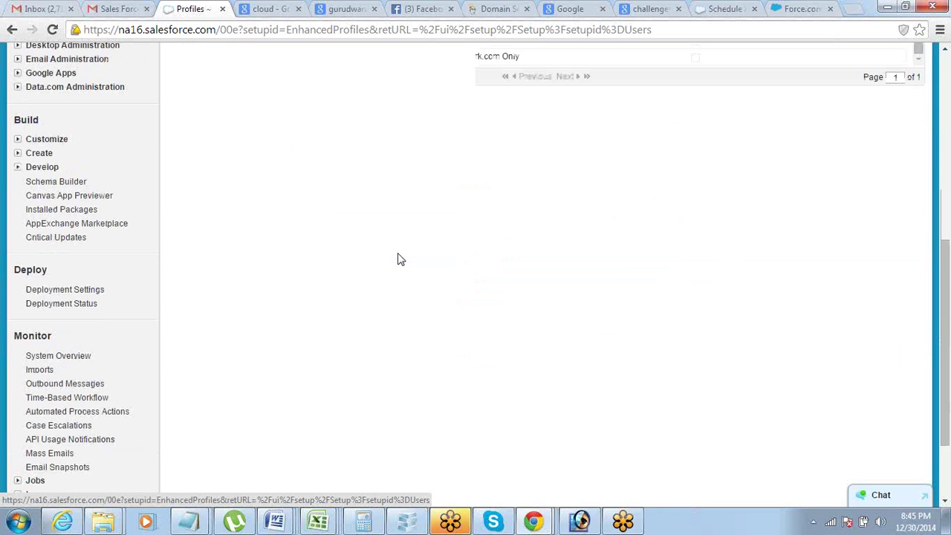
{"action": "scroll", "coordinate": [397, 258], "scroll_direction": "up", "scroll_amount": 8}
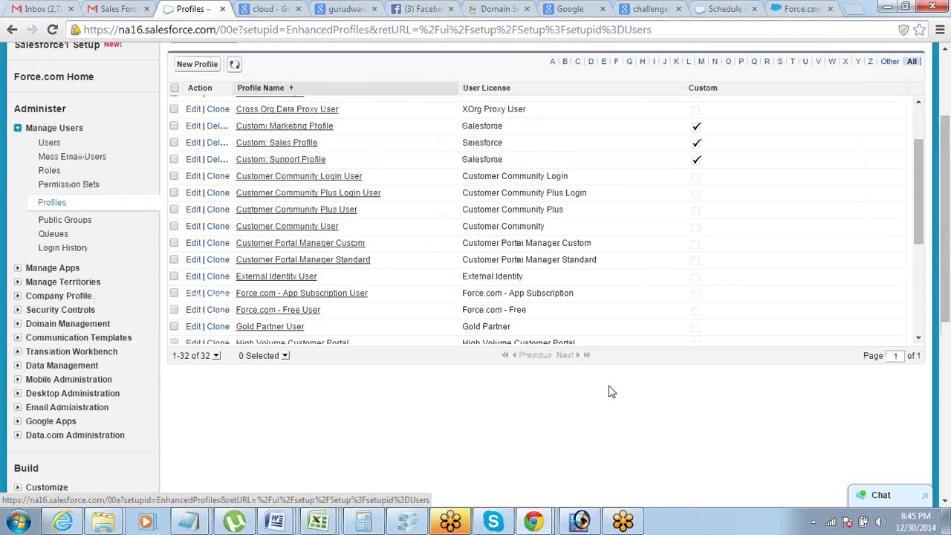
{"action": "left_click_drag", "start_coordinate": [918, 264], "coordinate": [922, 387]}
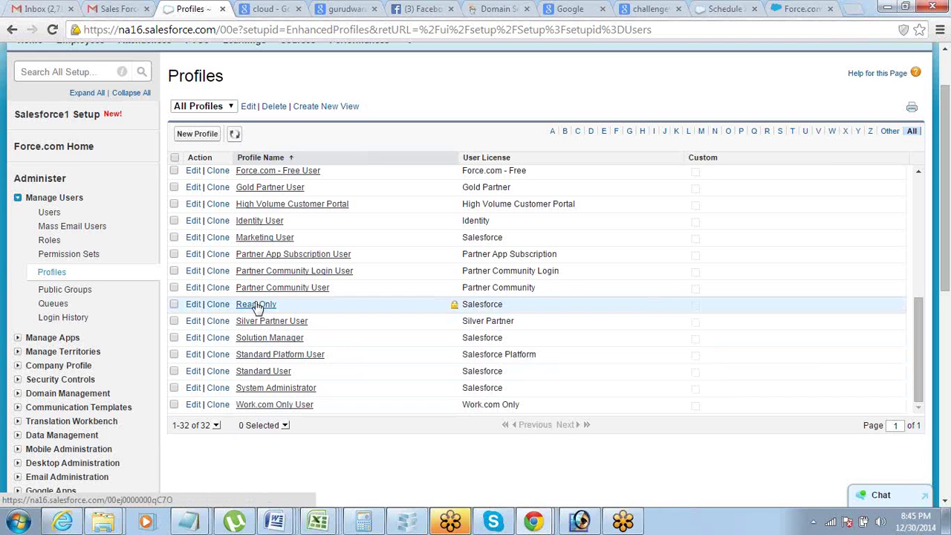
Open the Marketing User profile for editing and highlight its Custom App Settings heading and the profile name.
{"action": "left_click", "coordinate": [258, 238]}
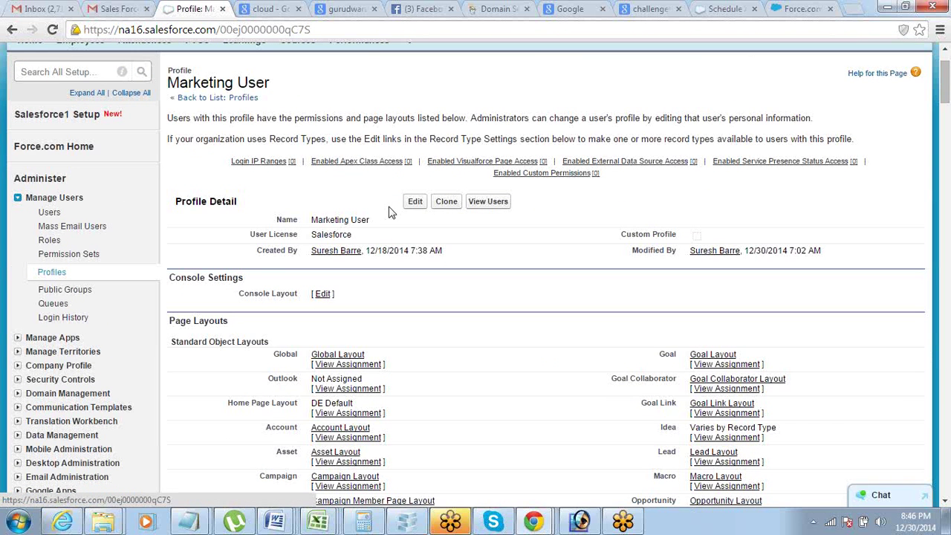
{"action": "left_click", "coordinate": [415, 205]}
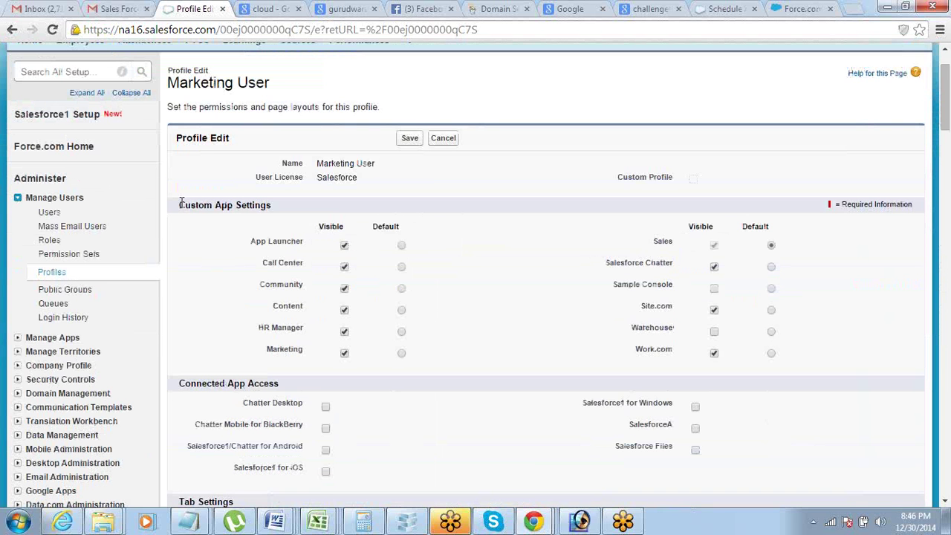
{"action": "left_click_drag", "start_coordinate": [180, 202], "coordinate": [276, 201]}
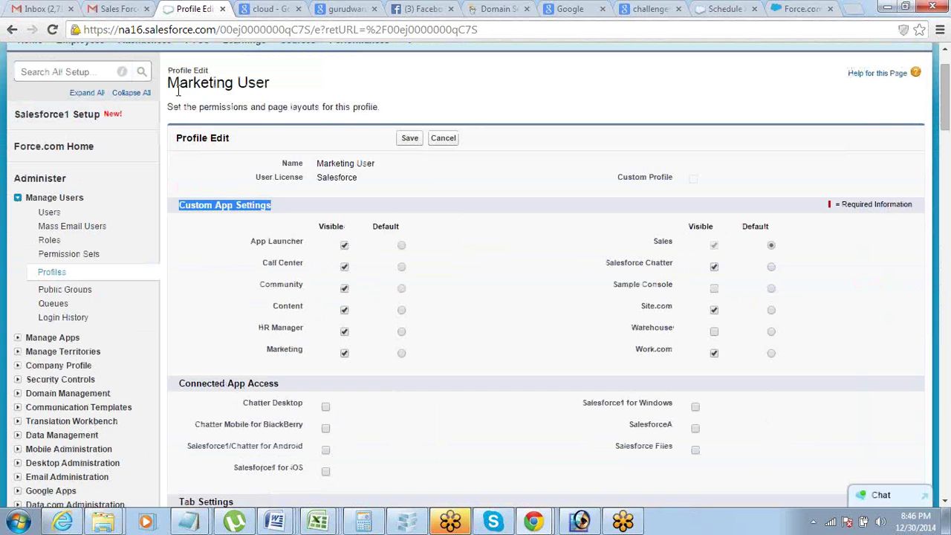
{"action": "left_click_drag", "start_coordinate": [169, 83], "coordinate": [272, 84]}
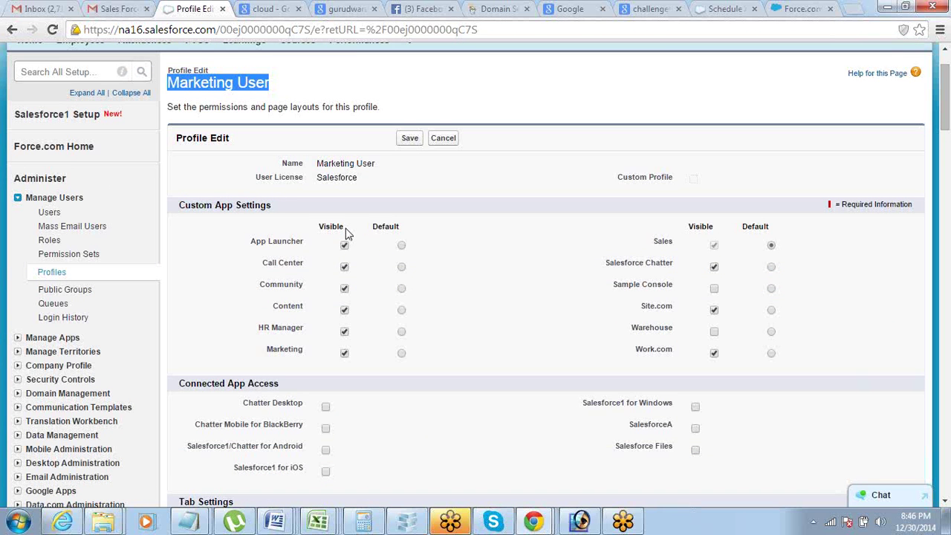
Examine the Tab Settings and Administrative Permissions sections of the Marketing User profile, highlighting each heading.
{"action": "scroll", "coordinate": [345, 234], "scroll_direction": "down", "scroll_amount": 3}
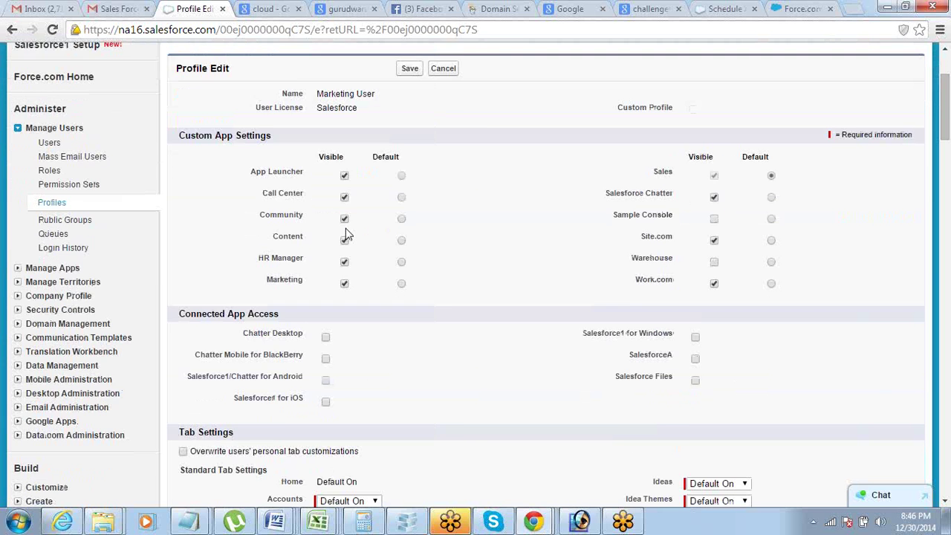
{"action": "left_click_drag", "start_coordinate": [181, 296], "coordinate": [240, 298]}
{"action": "scroll", "coordinate": [239, 298], "scroll_direction": "down", "scroll_amount": 3}
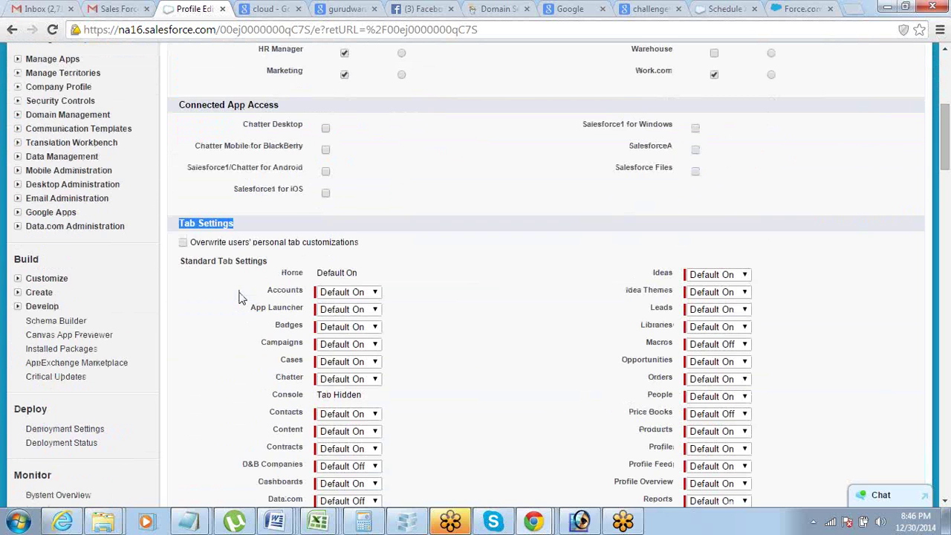
{"action": "scroll", "coordinate": [239, 297], "scroll_direction": "down", "scroll_amount": 6}
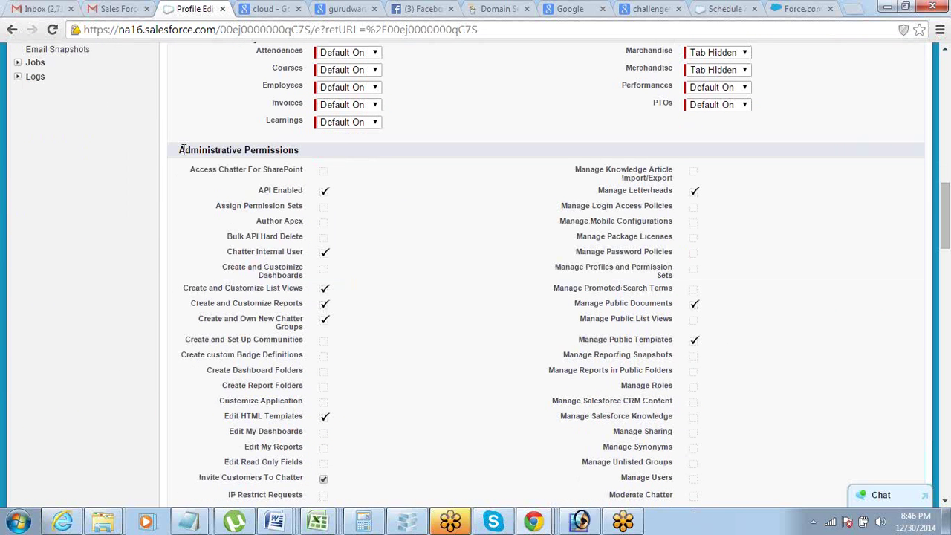
{"action": "left_click_drag", "start_coordinate": [179, 150], "coordinate": [296, 151]}
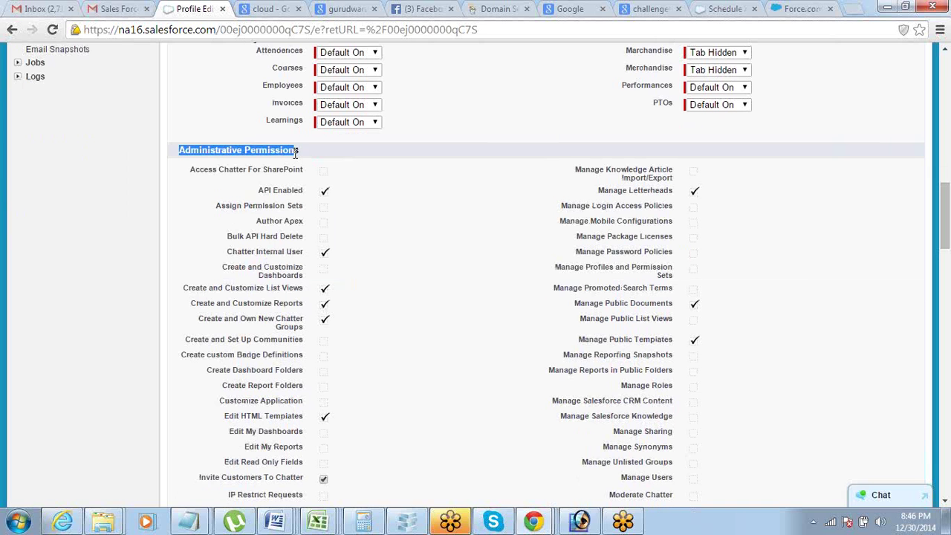
{"action": "scroll", "coordinate": [296, 151], "scroll_direction": "down", "scroll_amount": 1}
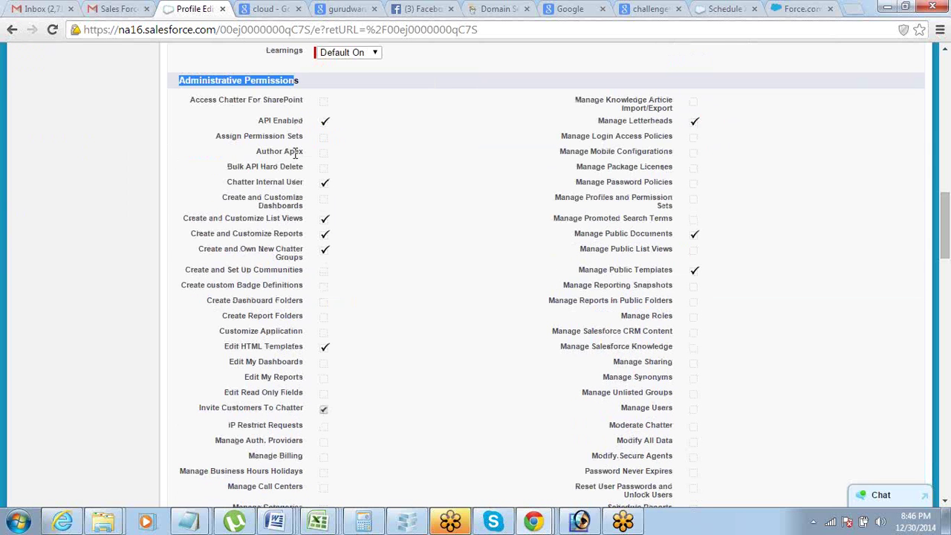
Highlight the Marketing User title at the beginning of the profile edit page.
{"action": "scroll", "coordinate": [295, 152], "scroll_direction": "up", "scroll_amount": 14}
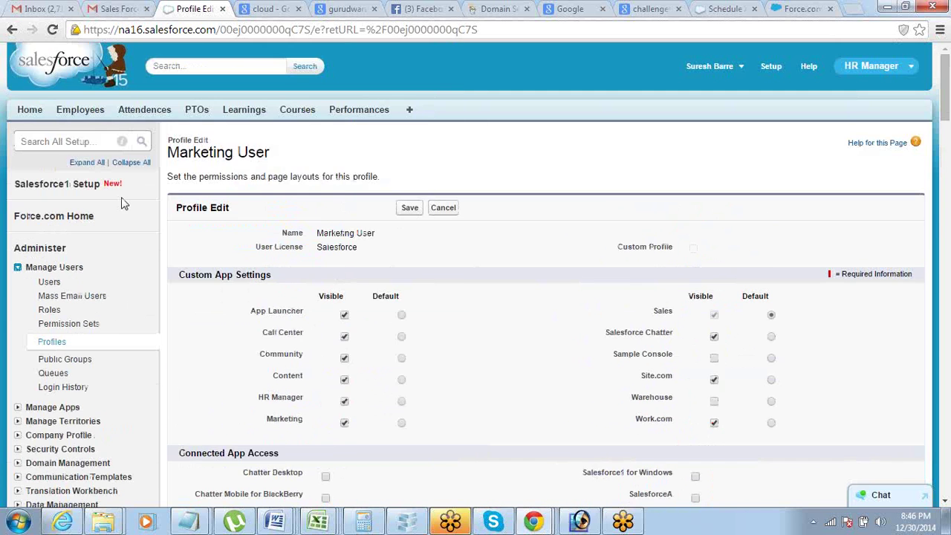
{"action": "scroll", "coordinate": [124, 203], "scroll_direction": "down", "scroll_amount": 2}
{"action": "scroll", "coordinate": [171, 196], "scroll_direction": "up", "scroll_amount": 2}
{"action": "left_click_drag", "start_coordinate": [170, 151], "coordinate": [299, 153]}
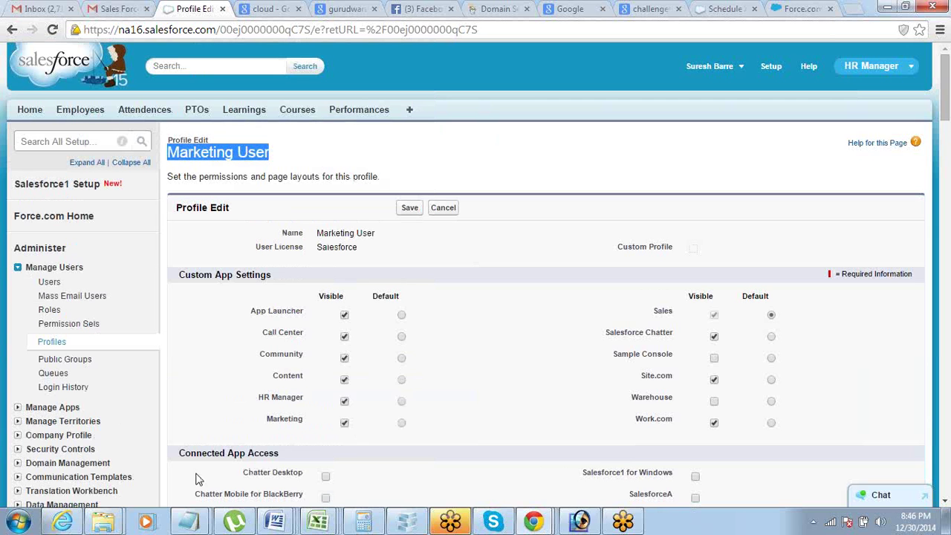
Switch to Notepad and add "Standard Profiles" and "Custom Profiles" below the permission list, with a blank line between them.
{"action": "mouse_move", "coordinate": [188, 524]}
{"action": "left_click", "coordinate": [132, 450]}
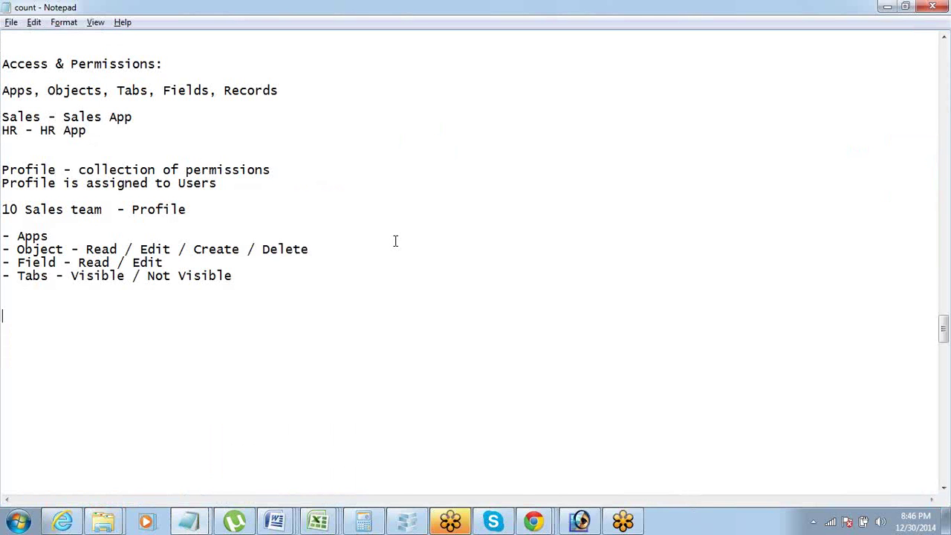
{"action": "key", "text": "Return"}
{"action": "key", "text": "Return"}
{"action": "key", "text": "Return"}
{"action": "type", "text": "Standard "}
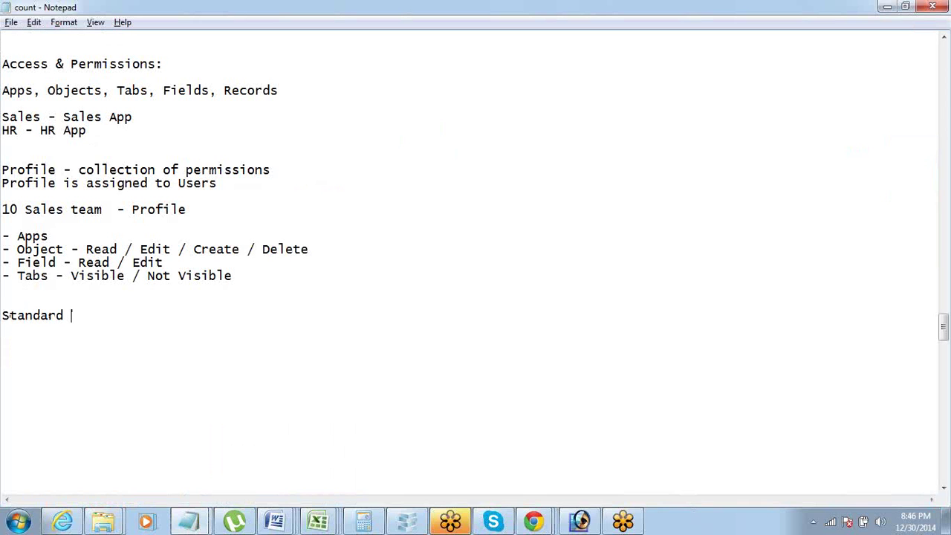
{"action": "type", "text": "ProfilesCustome"}
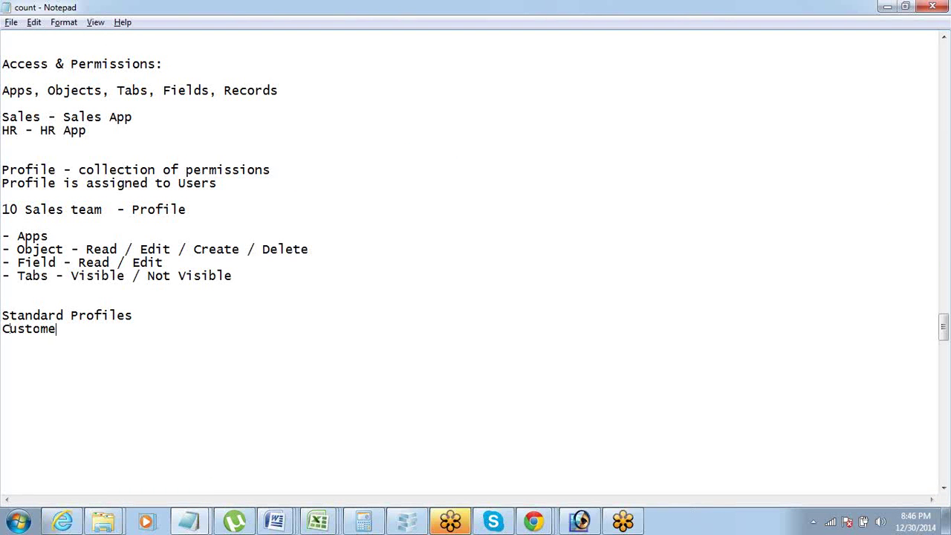
{"action": "key", "text": "BackSpace"}
{"action": "type", "text": "Profiles"}
{"action": "key", "text": "Up"}
{"action": "key", "text": "End"}
{"action": "key", "text": "Return"}
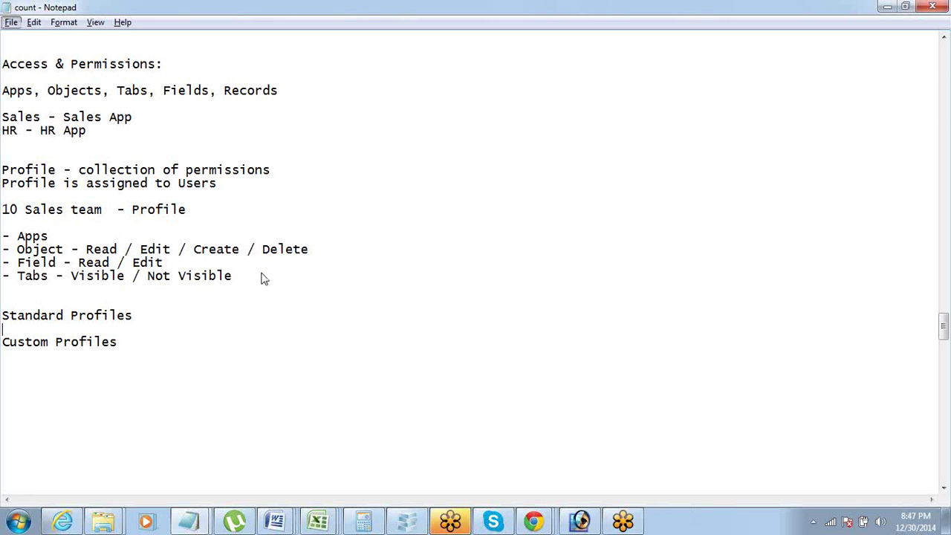
Switch to Salesforce and highlight the Custom App Settings and Tab Settings headings on the Marketing User profile edit page.
{"action": "key", "text": "alt+Tab"}
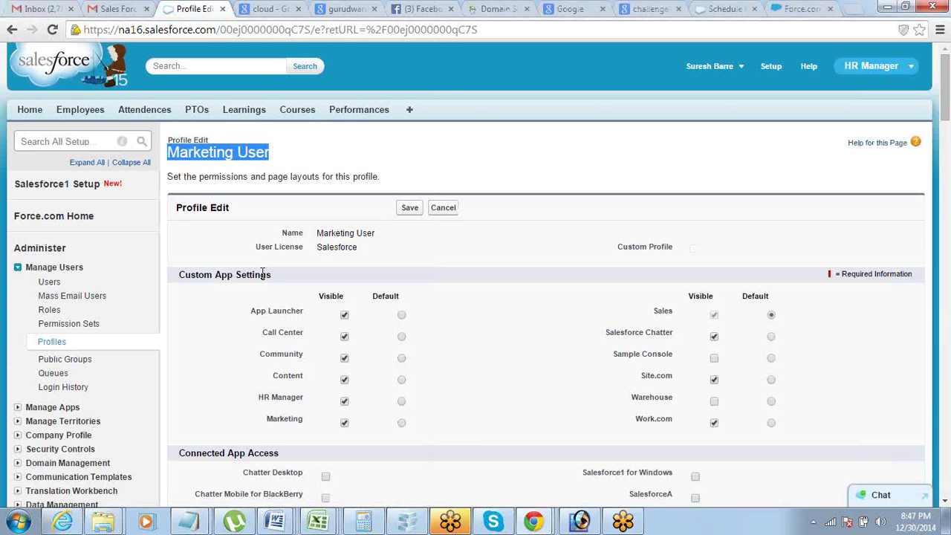
{"action": "key", "text": "alt+Tab"}
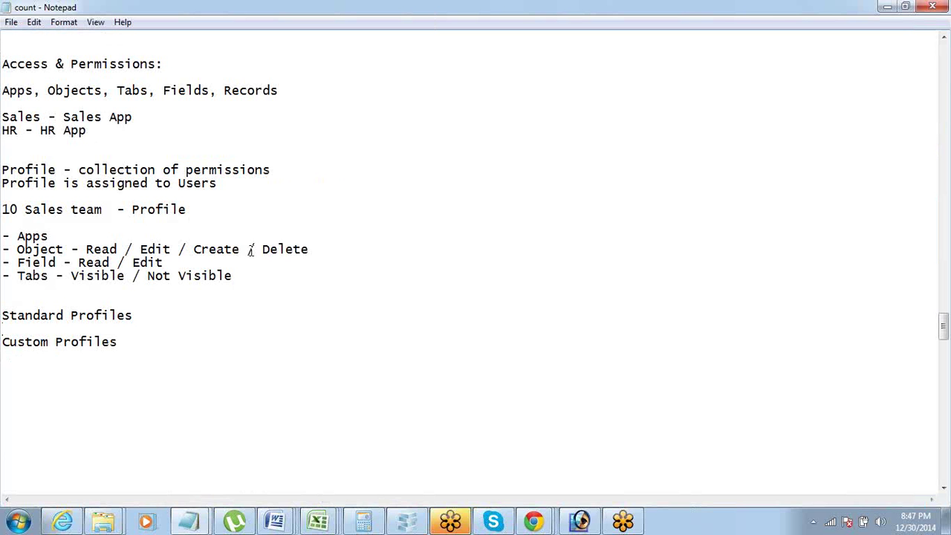
{"action": "key", "text": "alt+Tab"}
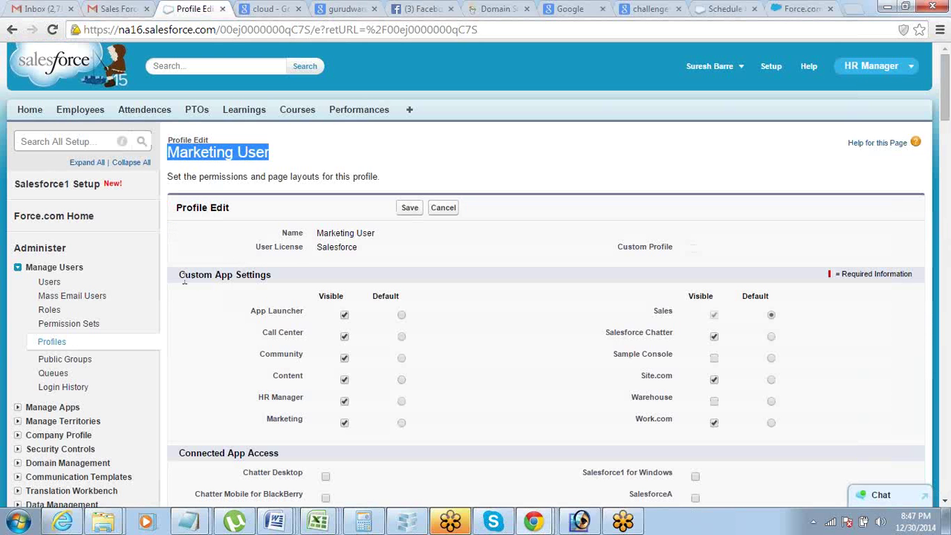
{"action": "left_click_drag", "start_coordinate": [181, 275], "coordinate": [292, 276]}
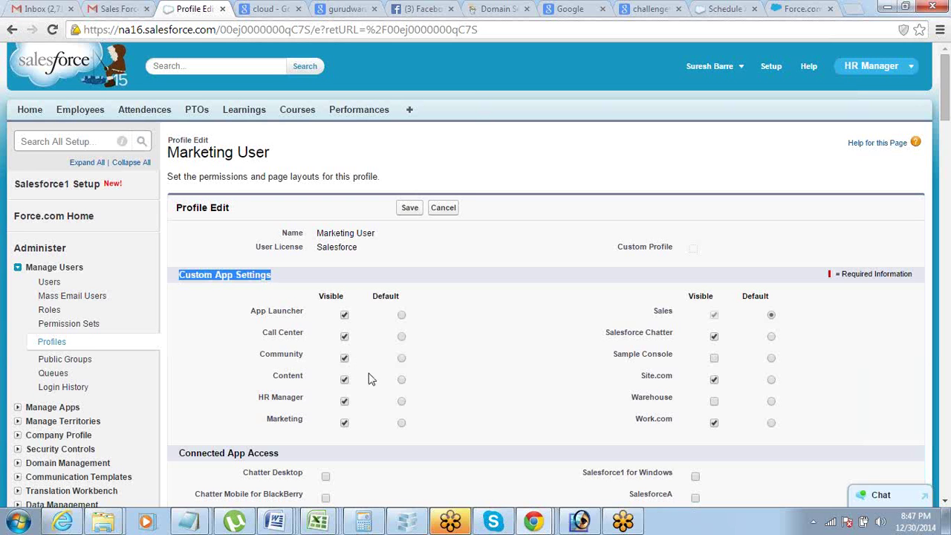
{"action": "scroll", "coordinate": [362, 353], "scroll_direction": "down", "scroll_amount": 2}
{"action": "scroll", "coordinate": [362, 352], "scroll_direction": "down", "scroll_amount": 4}
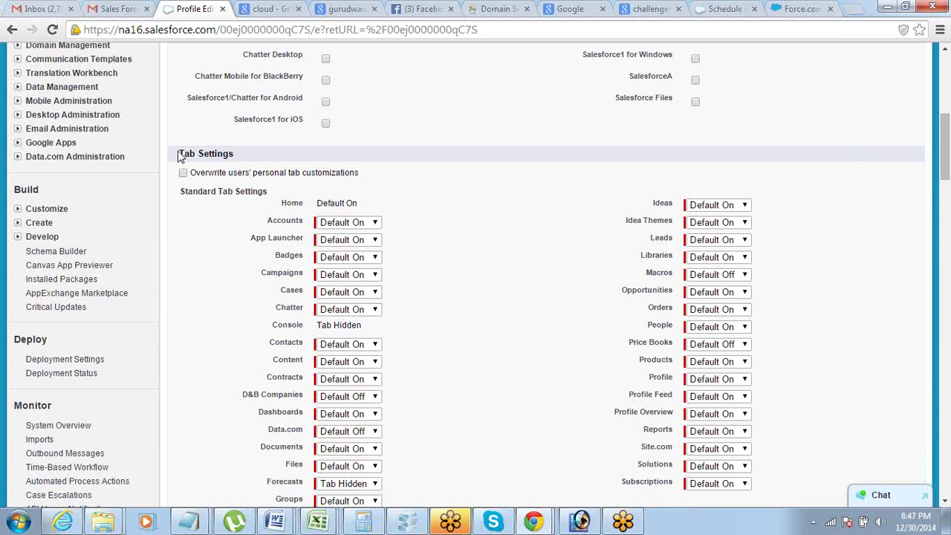
{"action": "left_click_drag", "start_coordinate": [179, 153], "coordinate": [249, 156]}
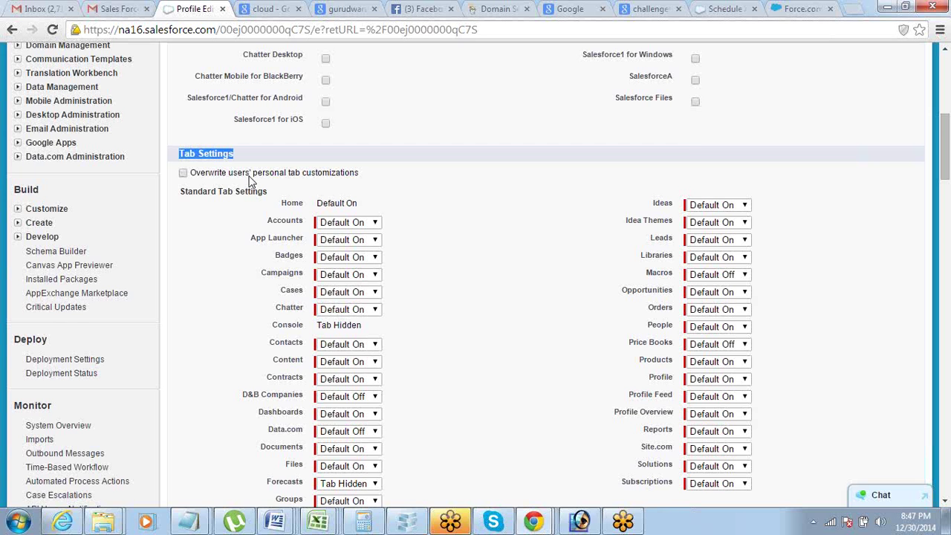
Highlight the Administrative Permissions heading and try to toggle the API Enabled and Bulk API Hard Delete permissions.
{"action": "scroll", "coordinate": [249, 182], "scroll_direction": "down", "scroll_amount": 5}
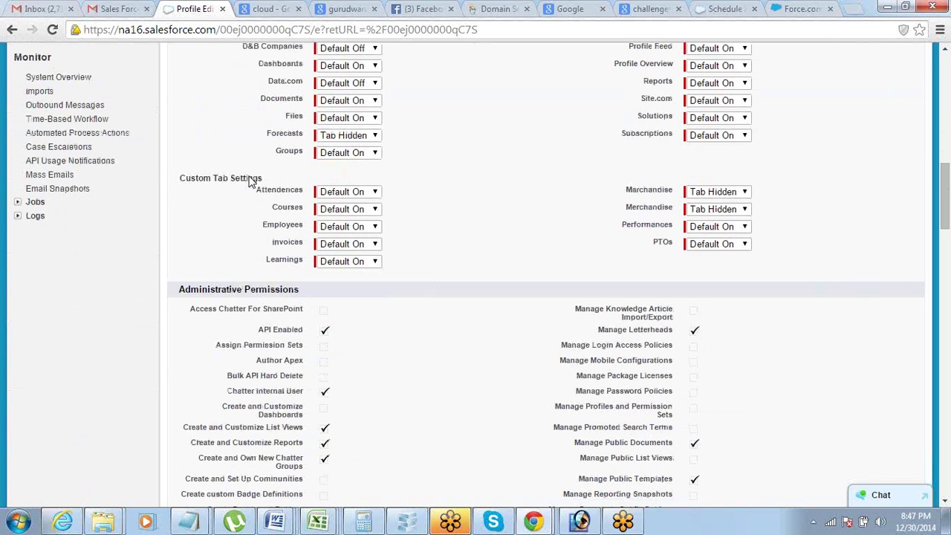
{"action": "scroll", "coordinate": [250, 181], "scroll_direction": "down", "scroll_amount": 6}
{"action": "scroll", "coordinate": [201, 223], "scroll_direction": "up", "scroll_amount": 3}
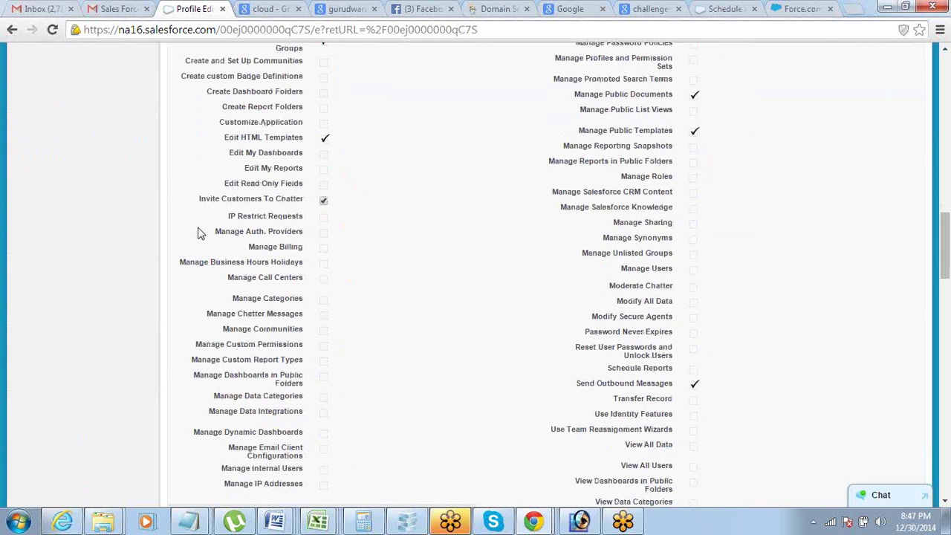
{"action": "scroll", "coordinate": [199, 214], "scroll_direction": "up", "scroll_amount": 1}
{"action": "left_click_drag", "start_coordinate": [179, 151], "coordinate": [208, 151]}
{"action": "left_click", "coordinate": [325, 191]}
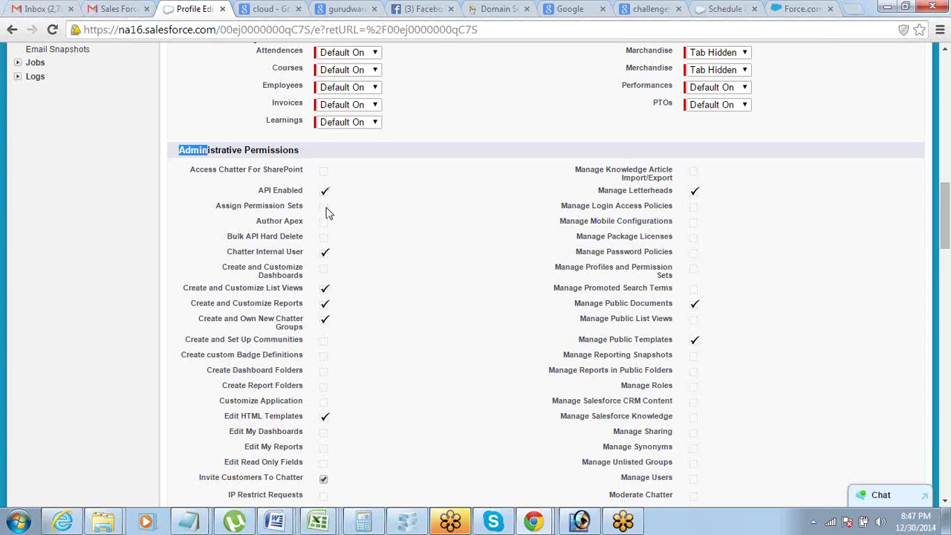
{"action": "left_click", "coordinate": [324, 236]}
{"action": "left_click", "coordinate": [362, 233]}
Find the General User Permissions section of the Marketing User profile and highlight its heading.
{"action": "scroll", "coordinate": [333, 245], "scroll_direction": "down", "scroll_amount": 8}
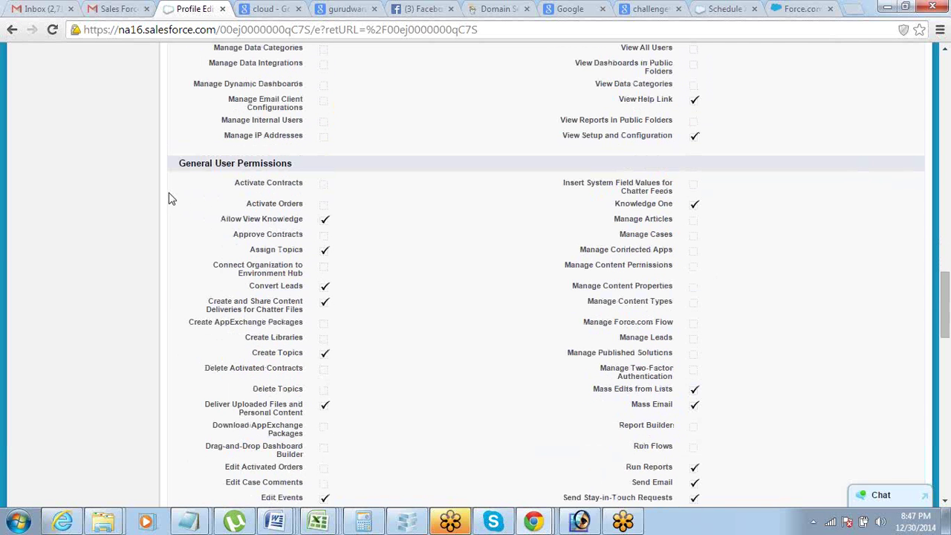
{"action": "left_click_drag", "start_coordinate": [179, 163], "coordinate": [271, 207]}
{"action": "left_click_drag", "start_coordinate": [185, 164], "coordinate": [301, 164]}
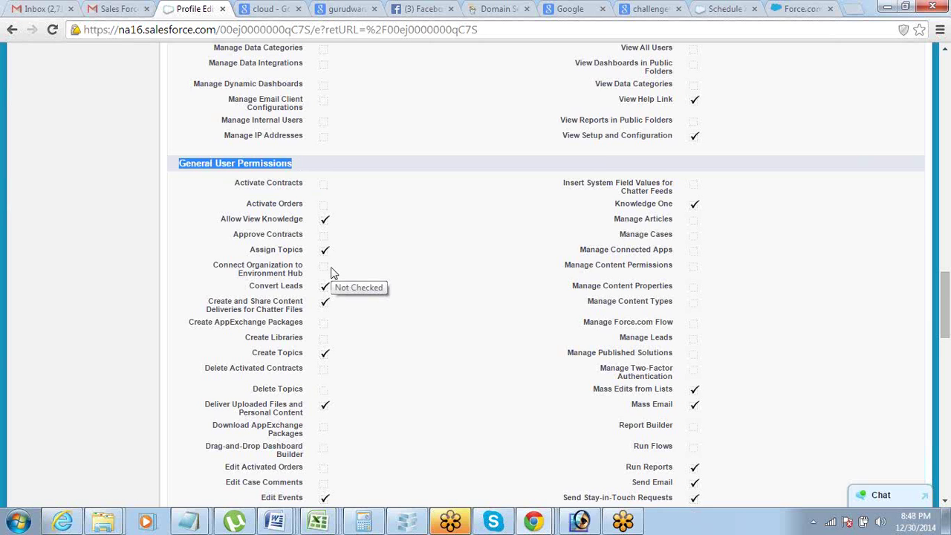
Examine the Standard Object Permissions table, highlighting its heading, the Create column and the Accounts label.
{"action": "scroll", "coordinate": [331, 272], "scroll_direction": "down", "scroll_amount": 7}
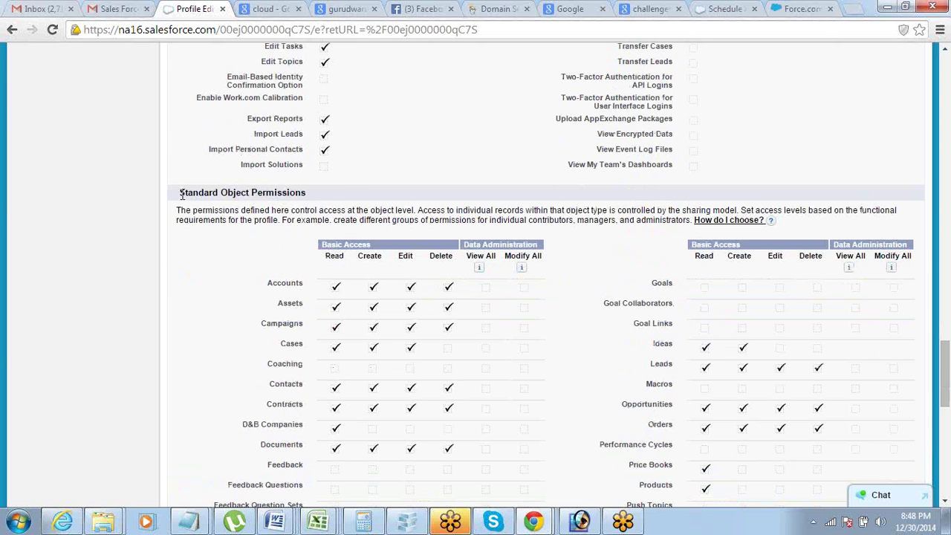
{"action": "triple_click", "coordinate": [345, 194]}
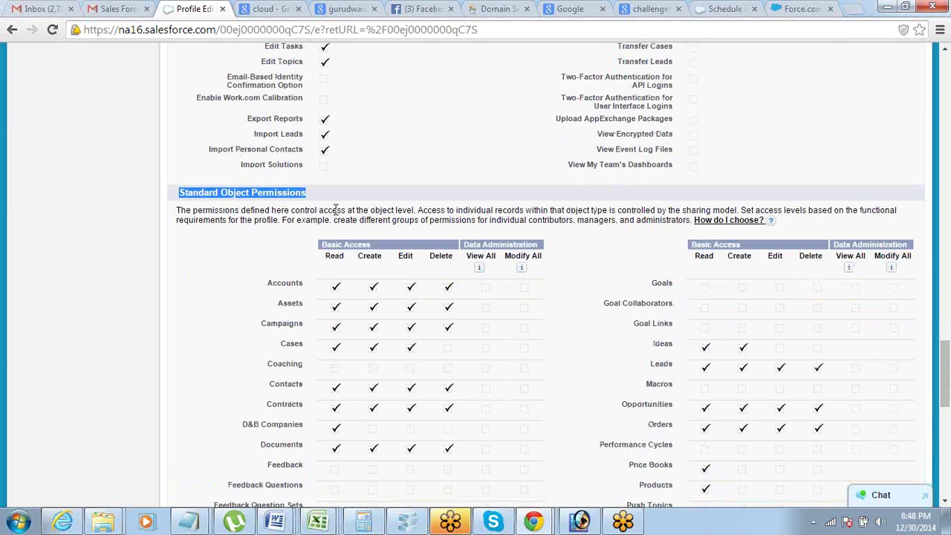
{"action": "scroll", "coordinate": [335, 210], "scroll_direction": "down", "scroll_amount": 2}
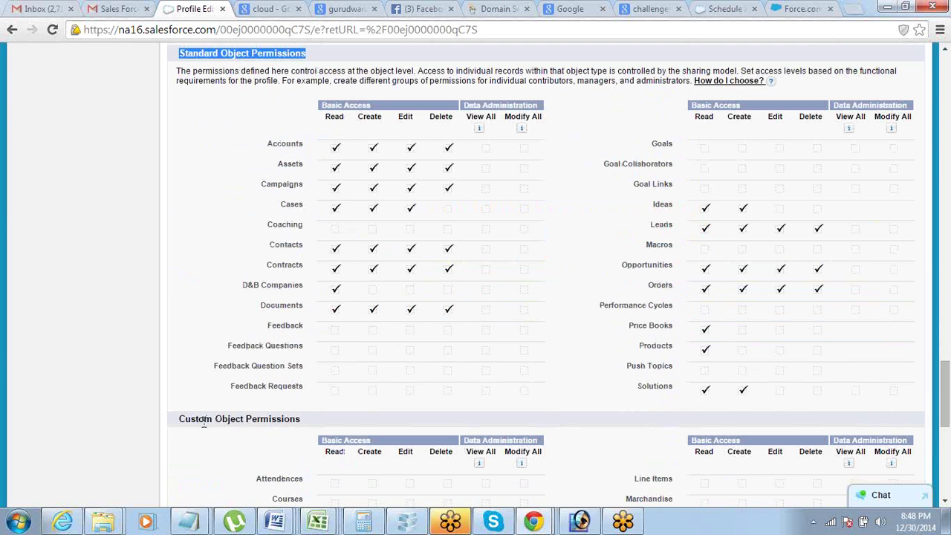
{"action": "left_click_drag", "start_coordinate": [204, 419], "coordinate": [247, 424]}
{"action": "left_click_drag", "start_coordinate": [326, 117], "coordinate": [379, 119]}
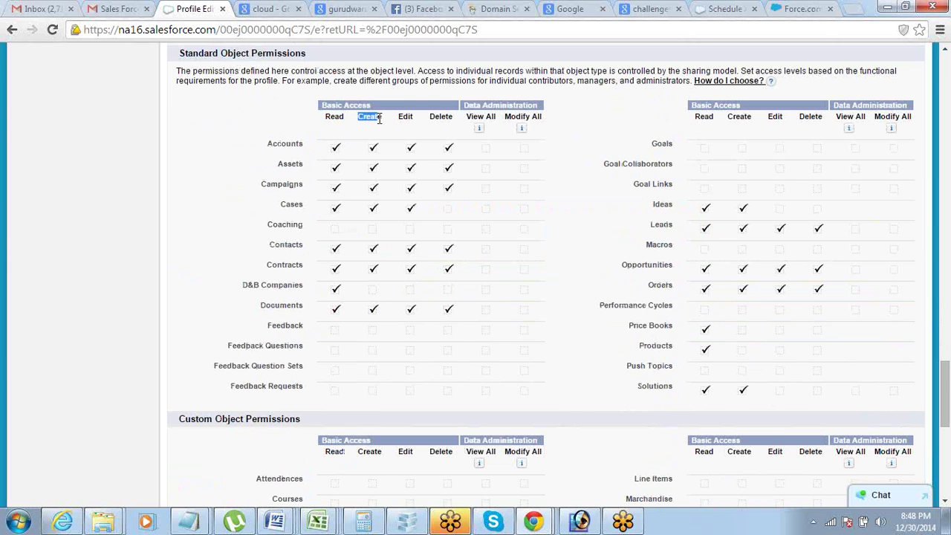
{"action": "left_click_drag", "start_coordinate": [306, 141], "coordinate": [262, 145]}
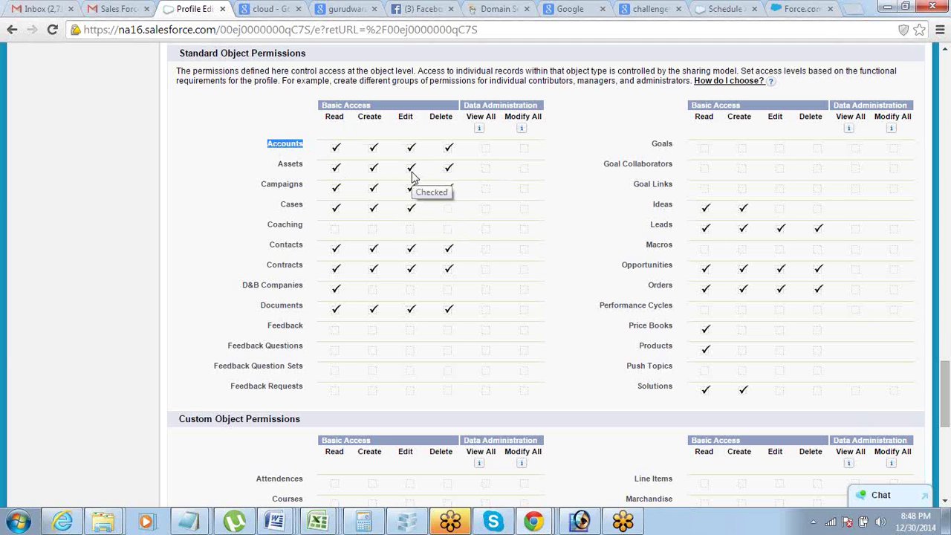
{"action": "left_click", "coordinate": [261, 61]}
{"action": "key", "text": "shift+Home"}
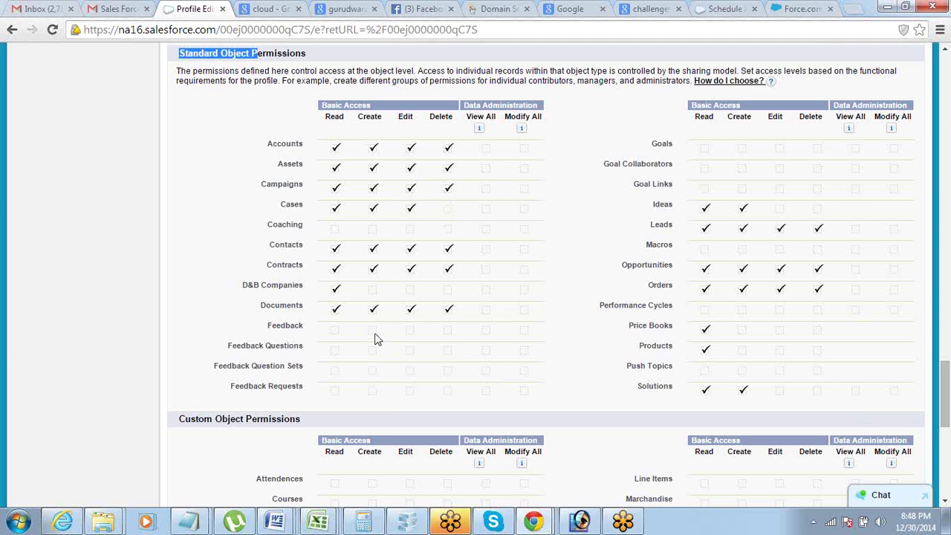
{"action": "left_click", "coordinate": [373, 380]}
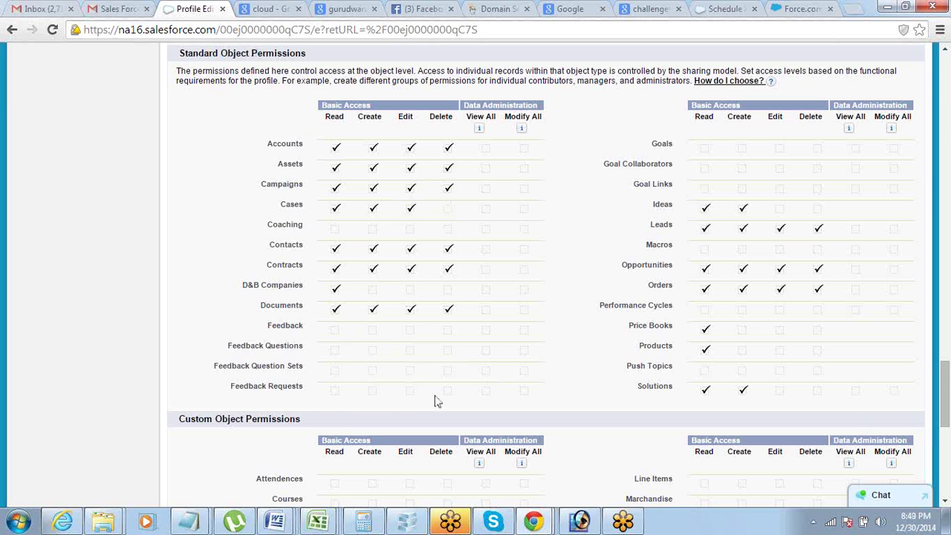
Compare the Custom Object Permissions with the standard ones and review the remaining sections of the Marketing User profile.
{"action": "scroll", "coordinate": [435, 310], "scroll_direction": "down", "scroll_amount": 2}
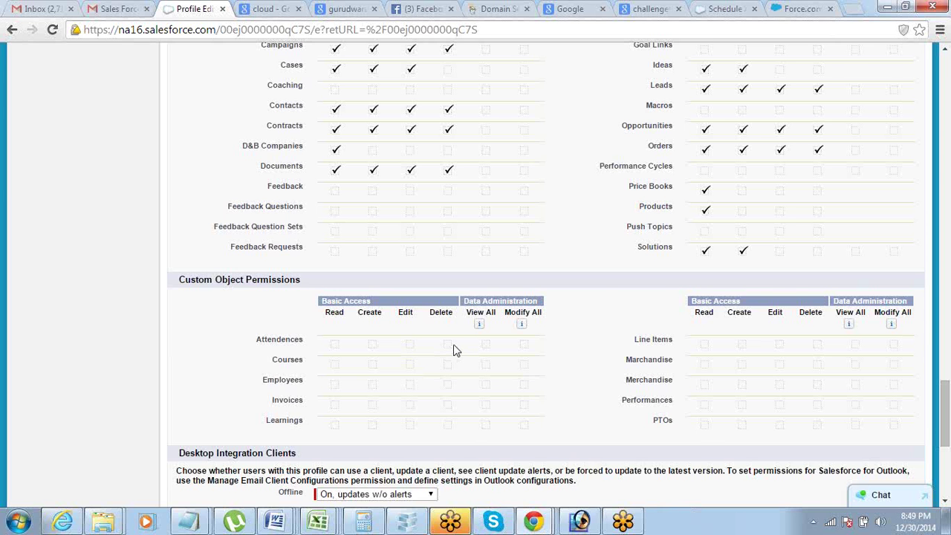
{"action": "scroll", "coordinate": [468, 350], "scroll_direction": "up", "scroll_amount": 2}
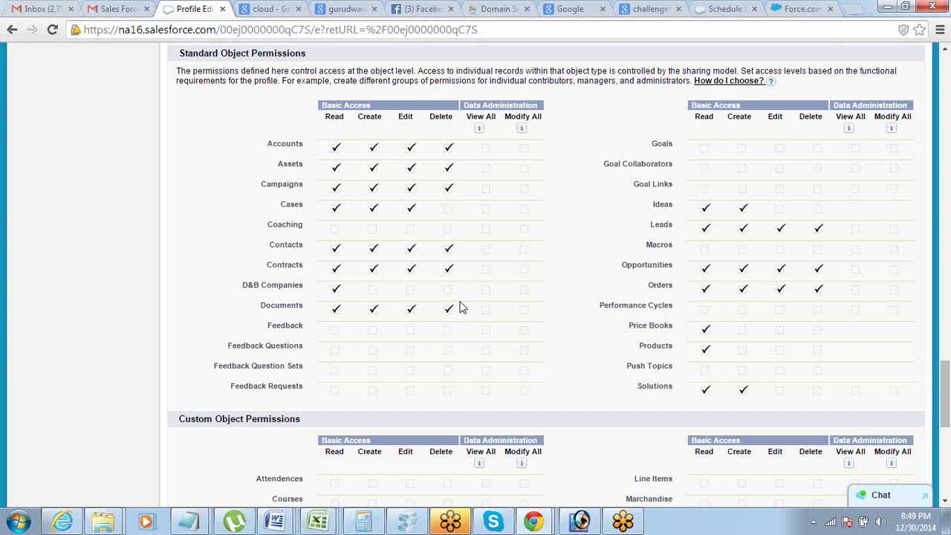
{"action": "scroll", "coordinate": [459, 307], "scroll_direction": "down", "scroll_amount": 1}
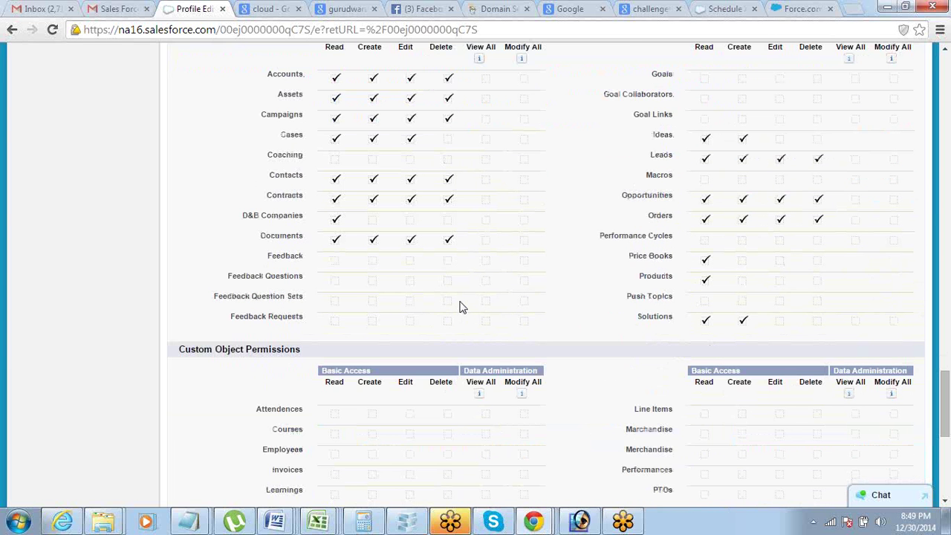
{"action": "scroll", "coordinate": [459, 307], "scroll_direction": "up", "scroll_amount": 13}
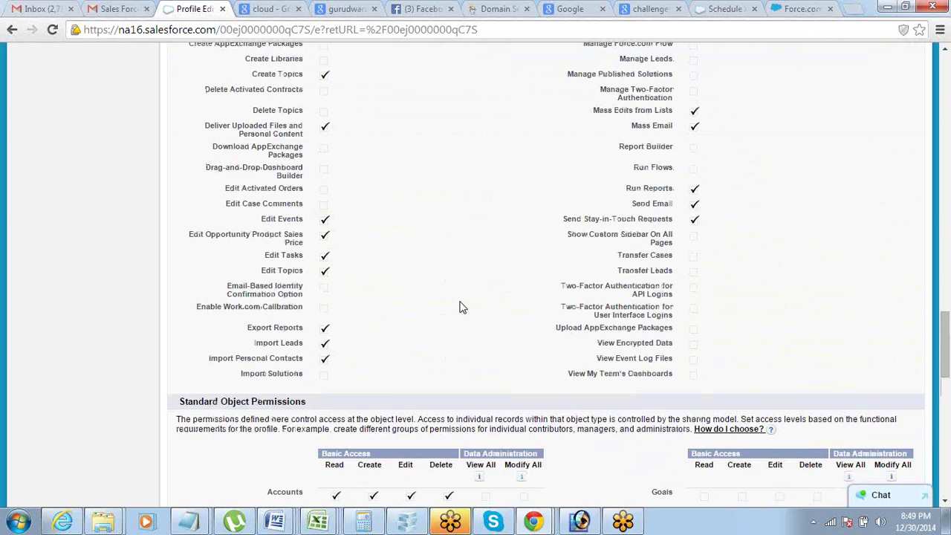
{"action": "scroll", "coordinate": [459, 307], "scroll_direction": "up", "scroll_amount": 9}
{"action": "scroll", "coordinate": [459, 307], "scroll_direction": "down", "scroll_amount": 5}
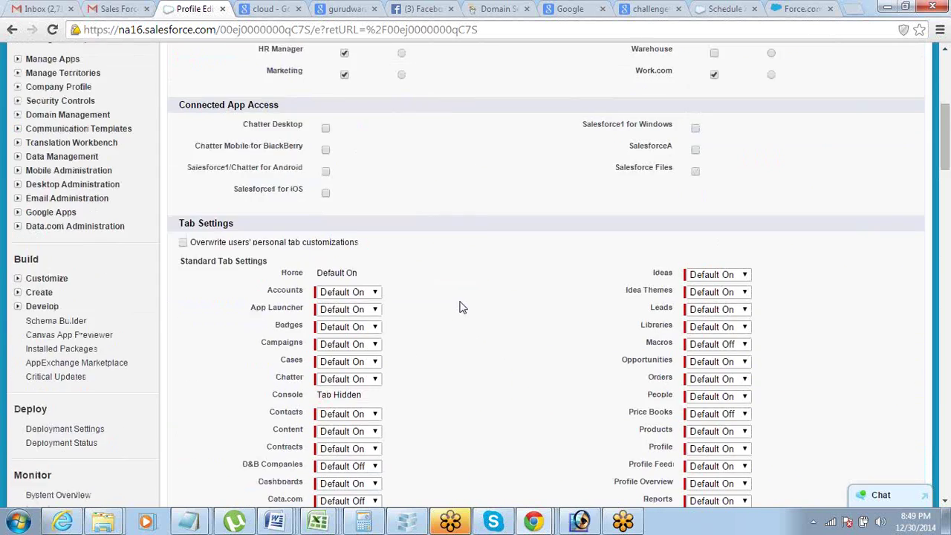
{"action": "scroll", "coordinate": [460, 307], "scroll_direction": "down", "scroll_amount": 15}
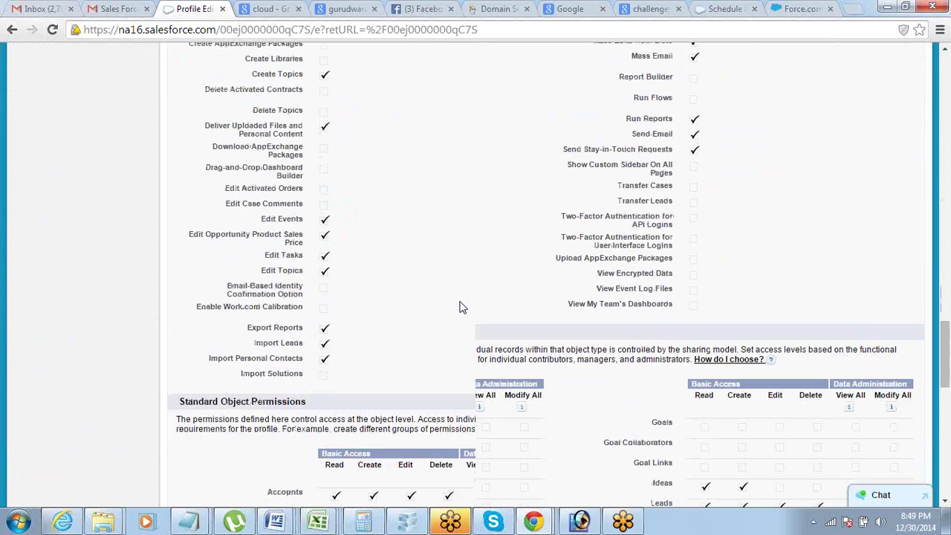
{"action": "scroll", "coordinate": [459, 307], "scroll_direction": "down", "scroll_amount": 6}
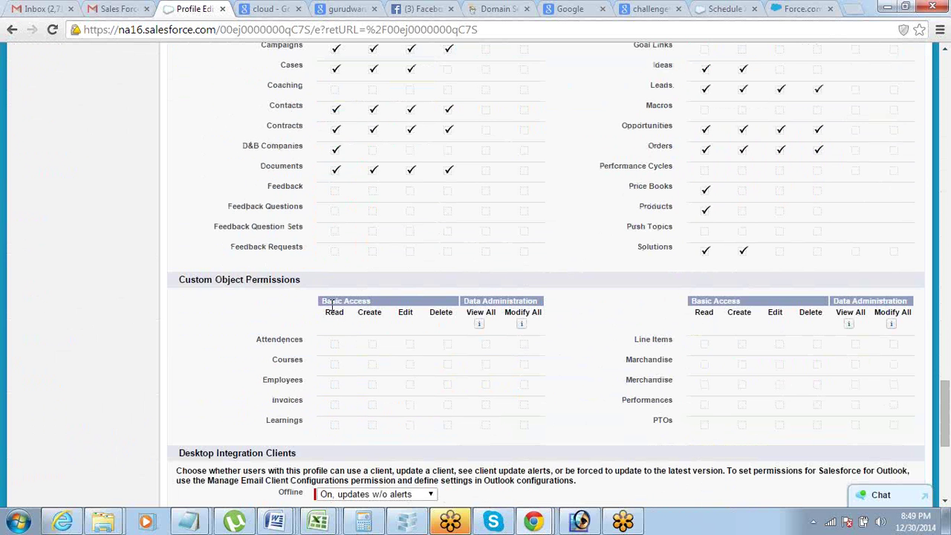
{"action": "scroll", "coordinate": [310, 398], "scroll_direction": "up", "scroll_amount": 10}
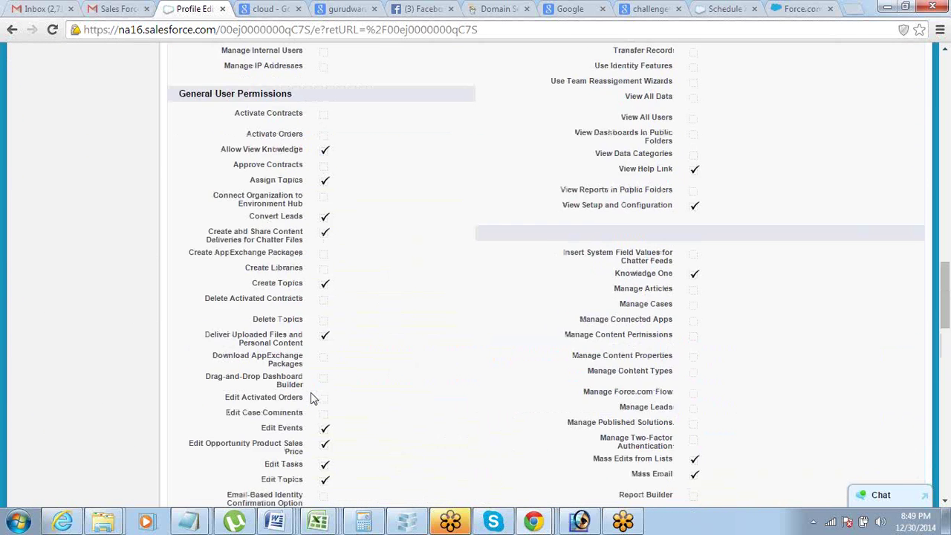
{"action": "scroll", "coordinate": [312, 398], "scroll_direction": "up", "scroll_amount": 15}
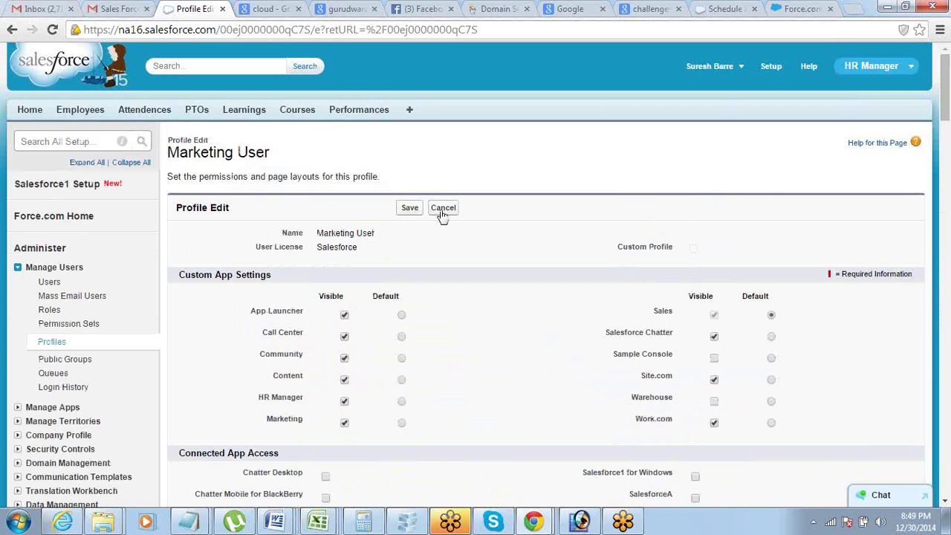
Cancel the profile edit and clone the Marketing User profile under the name "Custom Marketing User".
{"action": "left_click", "coordinate": [443, 210]}
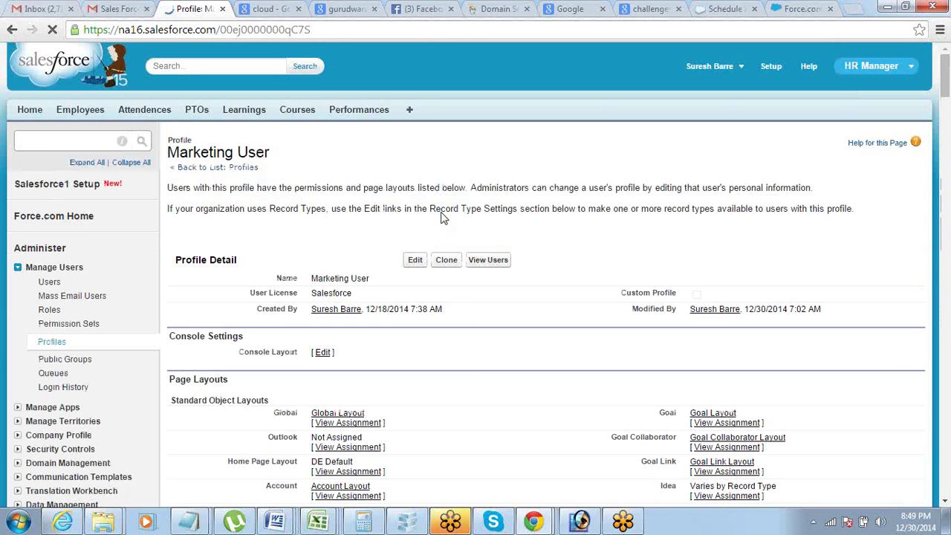
{"action": "left_click", "coordinate": [447, 272]}
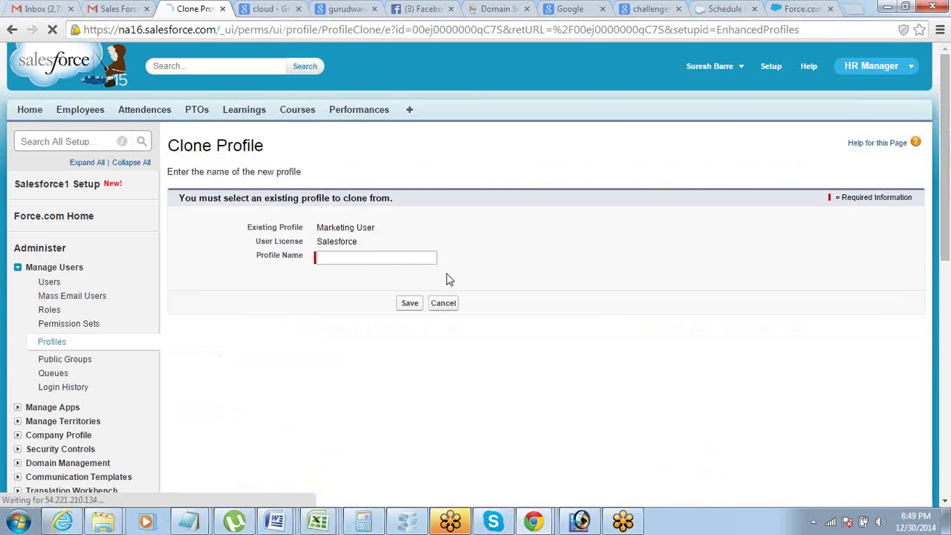
{"action": "type", "text": "Marketing"}
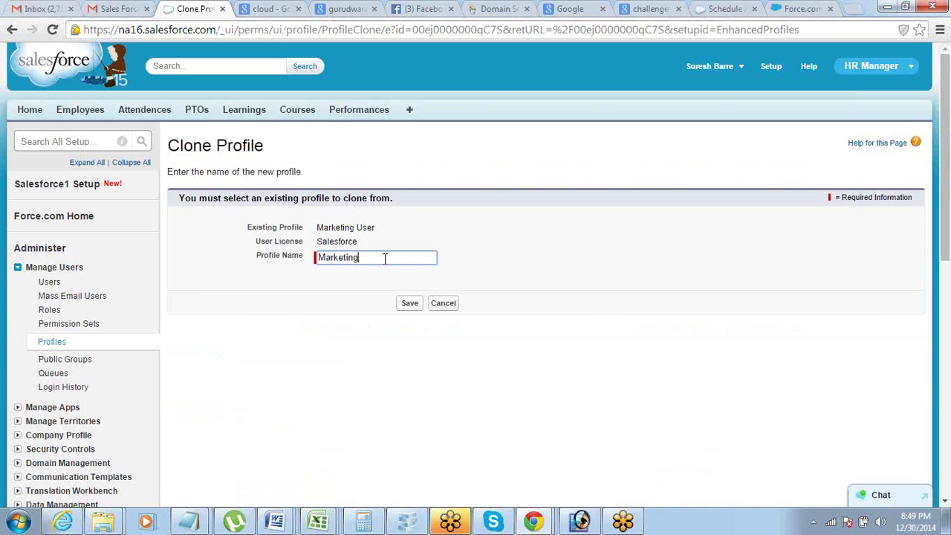
{"action": "type", "text": " User Cus"}
{"action": "key", "text": "ctrl+shift+Left"}
{"action": "key", "text": "BackSpace"}
{"action": "key", "text": "ctrl+Left"}
{"action": "key", "text": "Home"}
{"action": "type", "text": "Cus "}
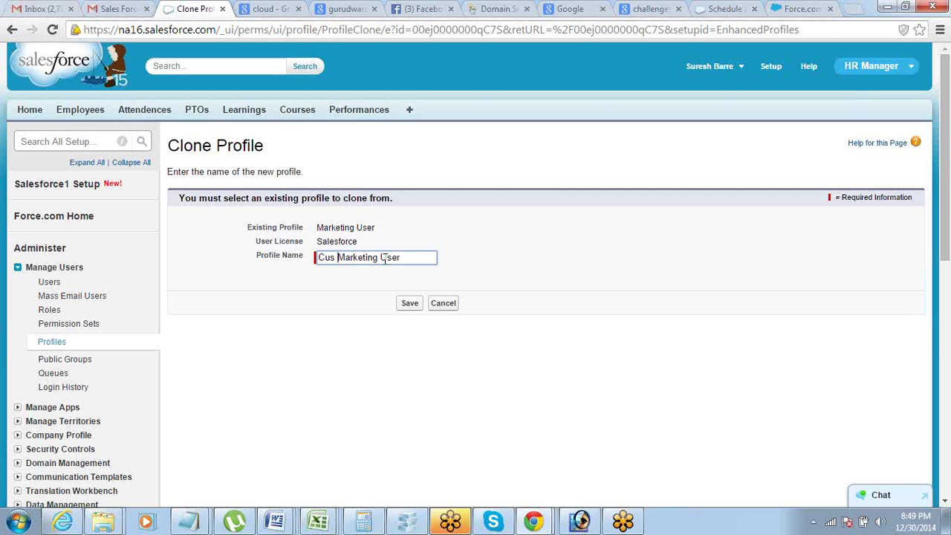
{"action": "type", "text": "tina"}
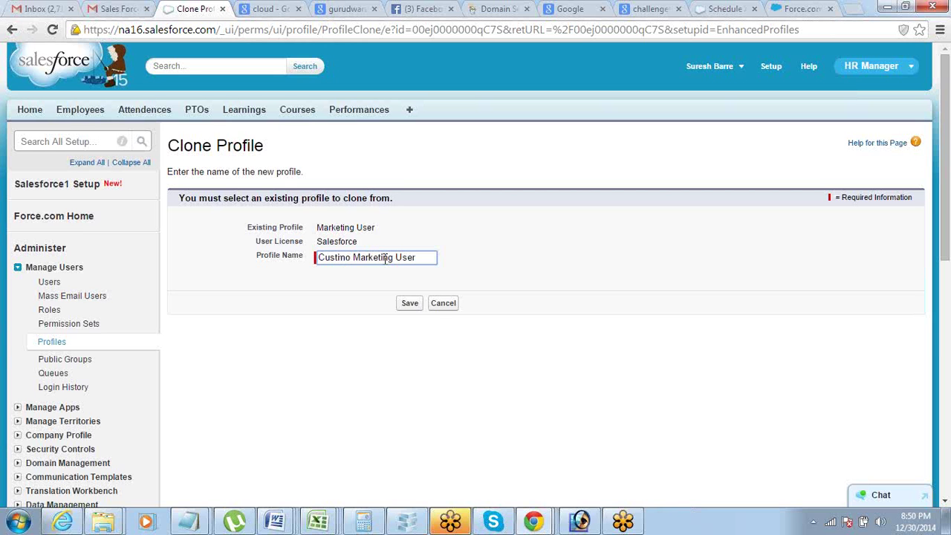
{"action": "key", "text": "BackSpace"}
{"action": "key", "text": "BackSpace"}
{"action": "key", "text": "BackSpace"}
{"action": "type", "text": "om"}
{"action": "key", "text": "Return"}
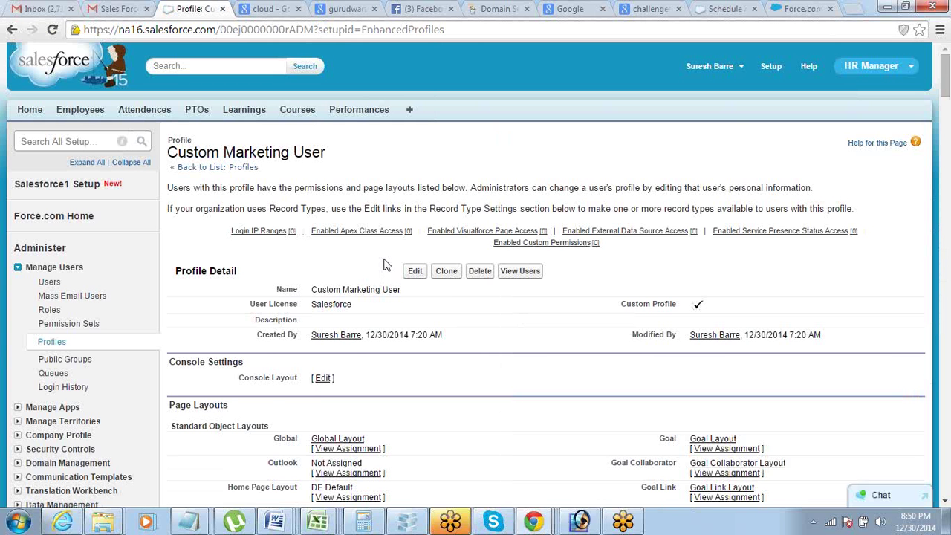
Look over the page layouts and profile details of the Custom Marketing User profile.
{"action": "scroll", "coordinate": [444, 304], "scroll_direction": "down", "scroll_amount": 10}
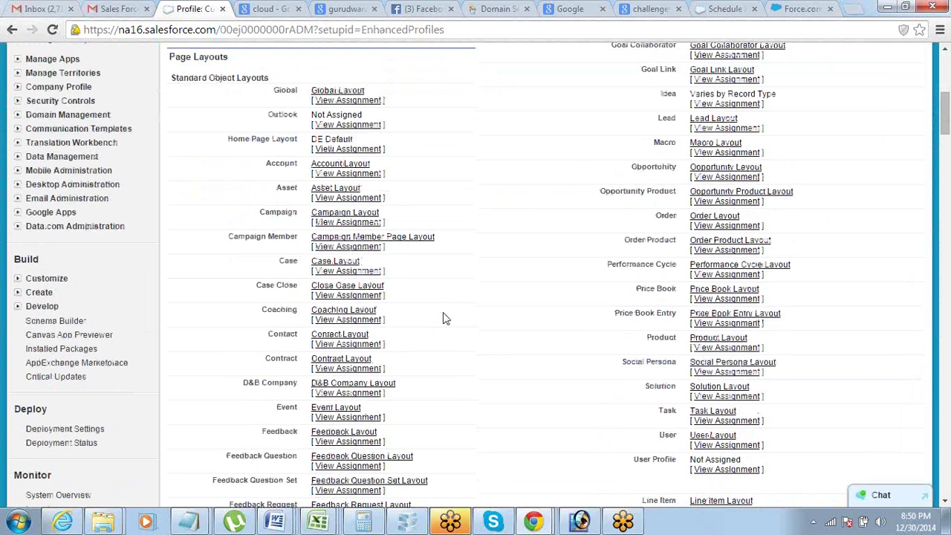
{"action": "scroll", "coordinate": [444, 321], "scroll_direction": "up", "scroll_amount": 10}
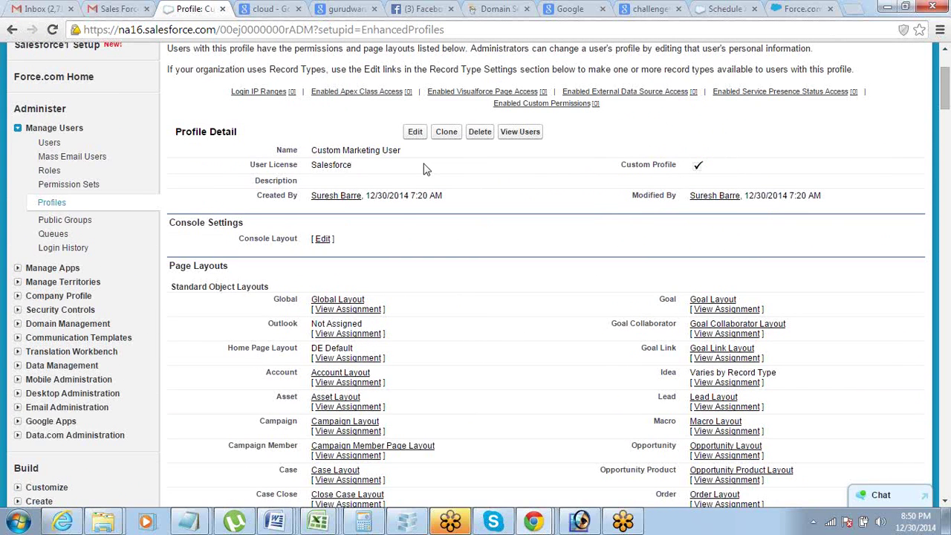
Open the Custom Marketing User profile for editing and examine its Administrative, General User and Standard Object Permissions sections.
{"action": "scroll", "coordinate": [407, 230], "scroll_direction": "up", "scroll_amount": 2}
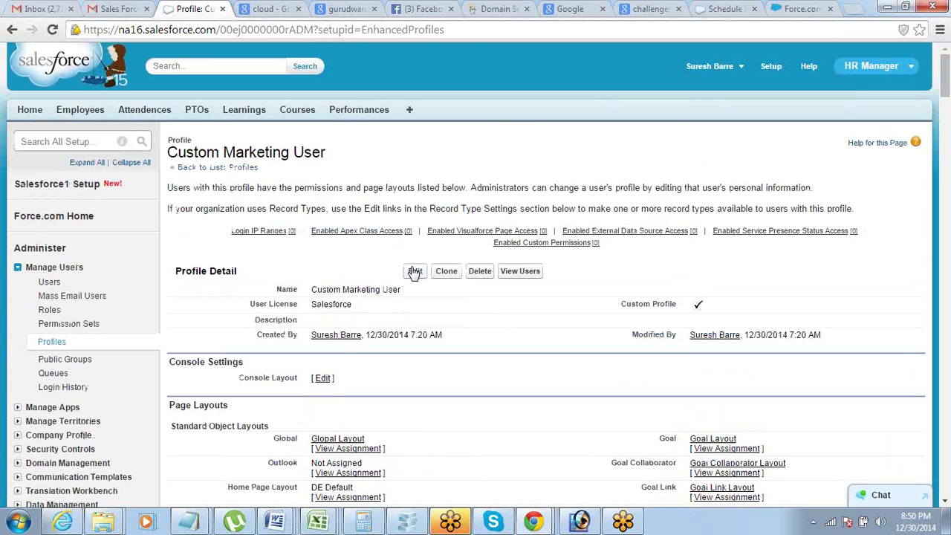
{"action": "left_click", "coordinate": [415, 272]}
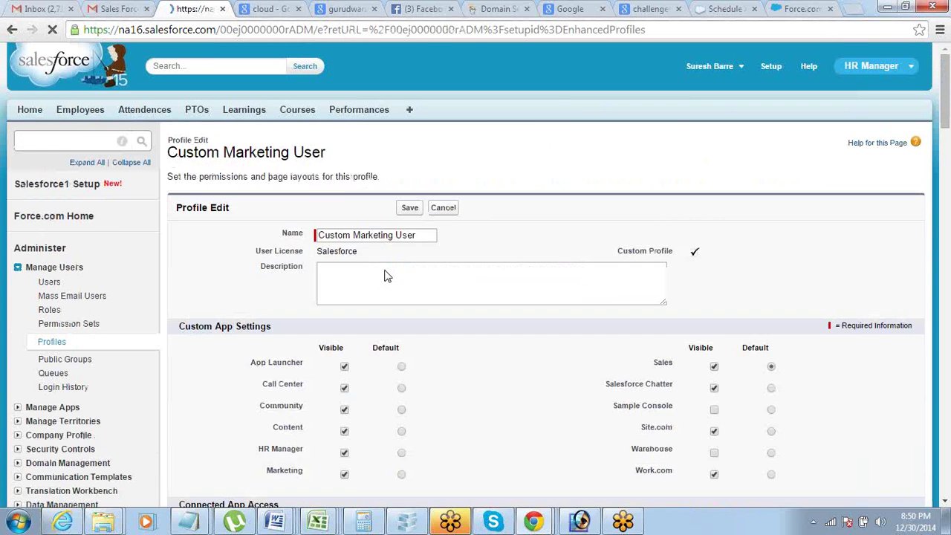
{"action": "scroll", "coordinate": [385, 271], "scroll_direction": "down", "scroll_amount": 15}
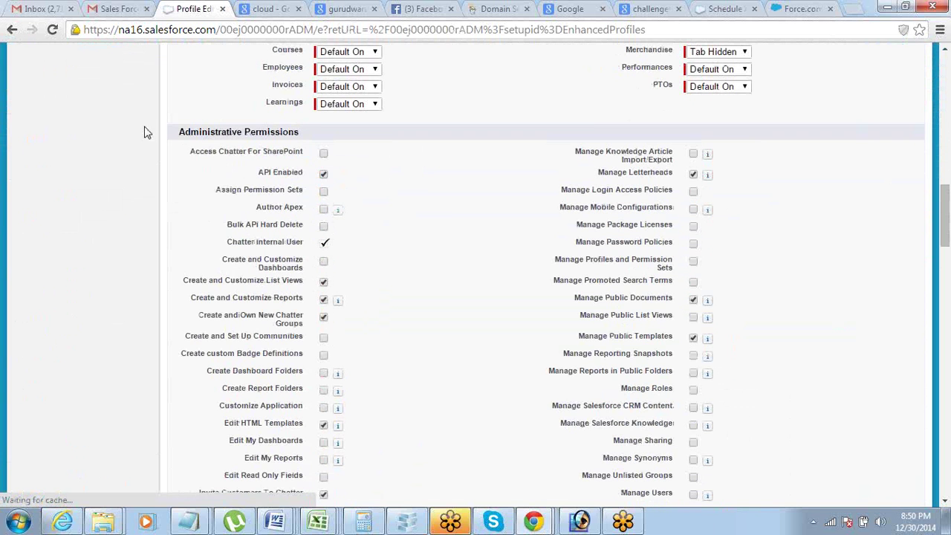
{"action": "triple_click", "coordinate": [299, 134]}
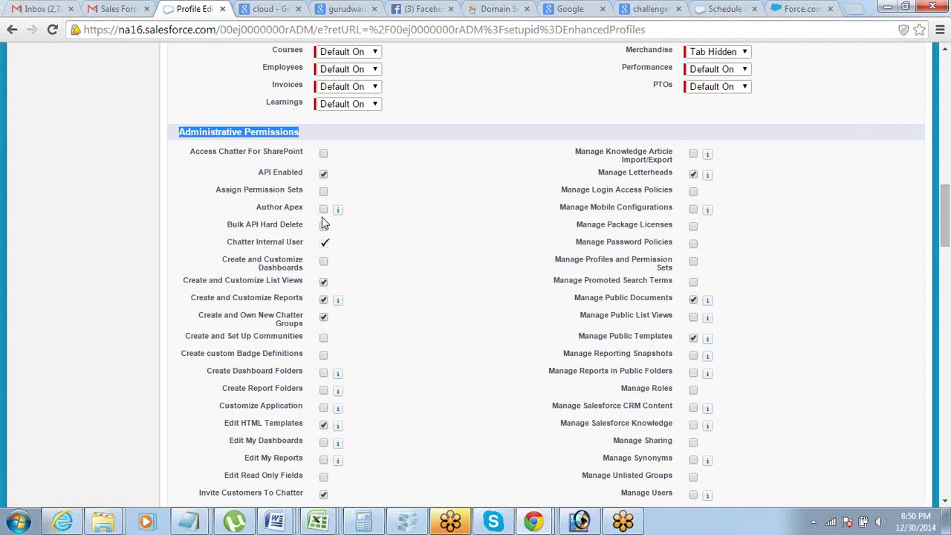
{"action": "scroll", "coordinate": [323, 223], "scroll_direction": "down", "scroll_amount": 10}
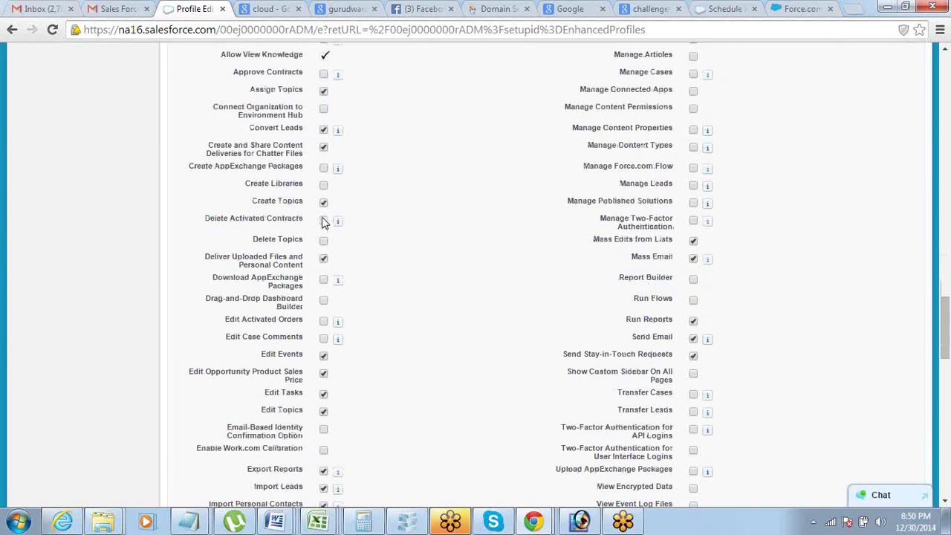
{"action": "left_click_drag", "start_coordinate": [185, 138], "coordinate": [237, 141]}
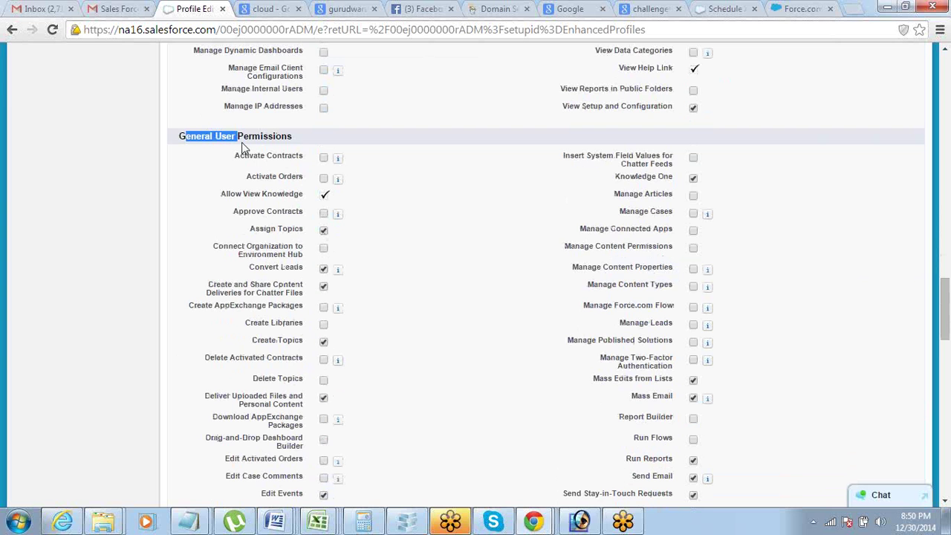
{"action": "scroll", "coordinate": [223, 156], "scroll_direction": "down", "scroll_amount": 10}
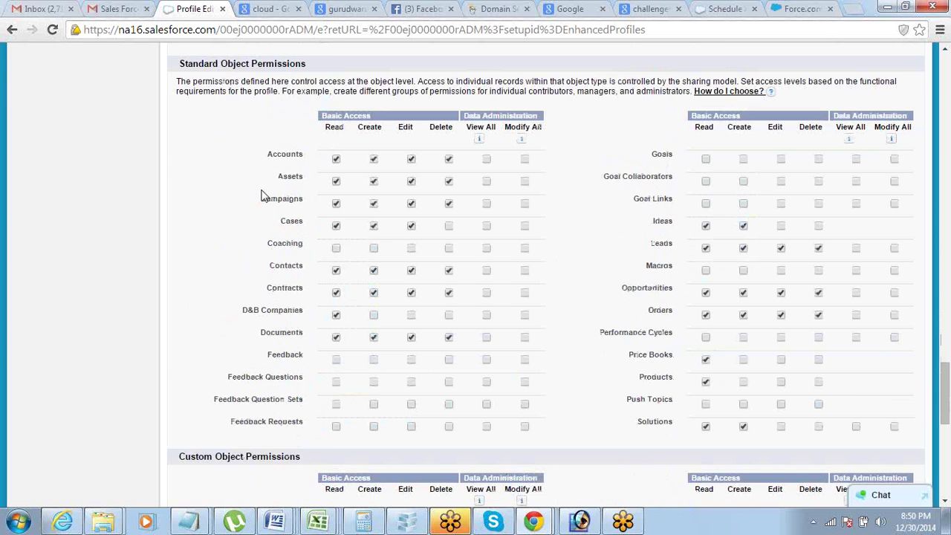
{"action": "left_click_drag", "start_coordinate": [188, 135], "coordinate": [265, 136]}
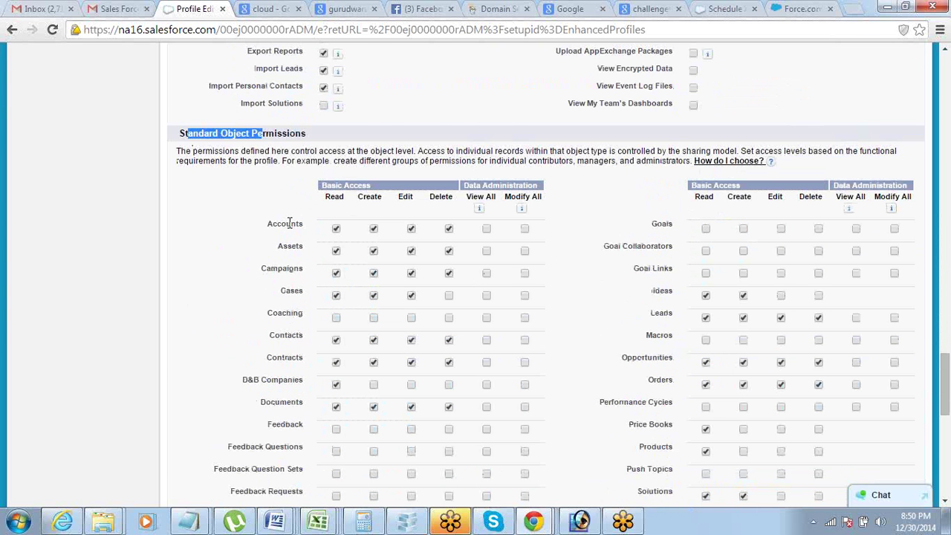
Grant Read on Attendences, Courses, Employees, Invoices and Learnings, and Create on Attendences, Invoices and Learnings, in the Custom Object Permissions.
{"action": "scroll", "coordinate": [173, 223], "scroll_direction": "down", "scroll_amount": 4}
{"action": "left_click", "coordinate": [336, 312]}
{"action": "left_click", "coordinate": [336, 334]}
{"action": "left_click", "coordinate": [335, 357]}
{"action": "left_click", "coordinate": [336, 379]}
{"action": "left_click", "coordinate": [374, 402]}
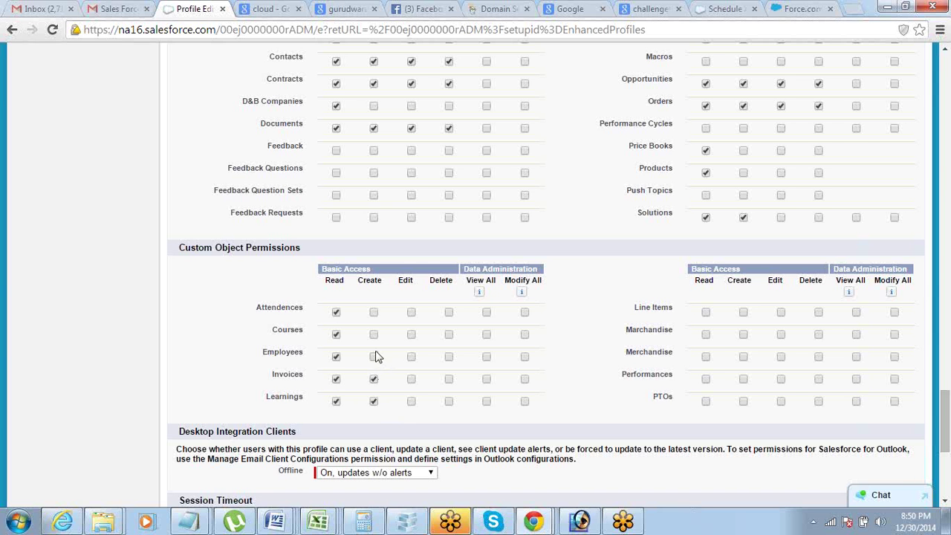
{"action": "left_click", "coordinate": [373, 313]}
Make the HR Manager app not visible for the Custom Marketing User profile and save the profile.
{"action": "scroll", "coordinate": [124, 332], "scroll_direction": "up", "scroll_amount": 15}
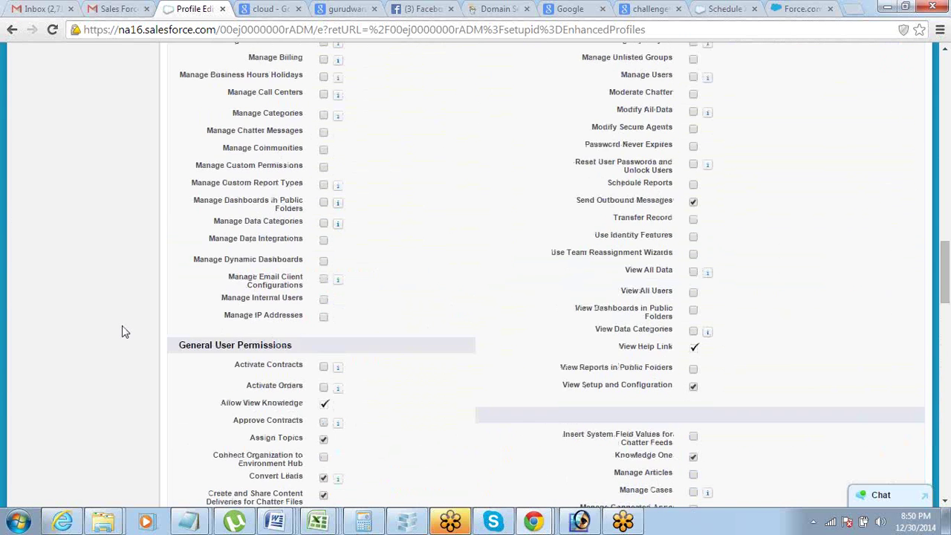
{"action": "scroll", "coordinate": [125, 332], "scroll_direction": "up", "scroll_amount": 10}
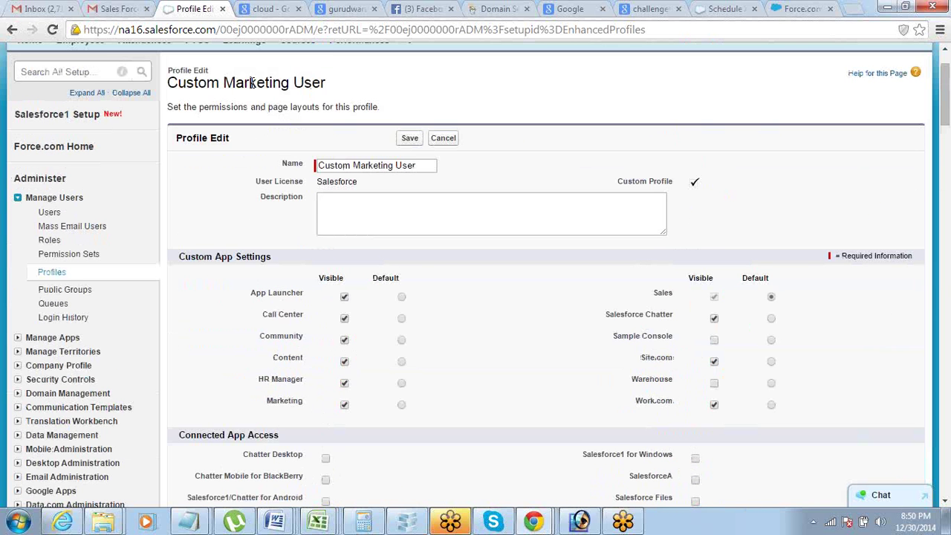
{"action": "left_click_drag", "start_coordinate": [177, 81], "coordinate": [442, 83]}
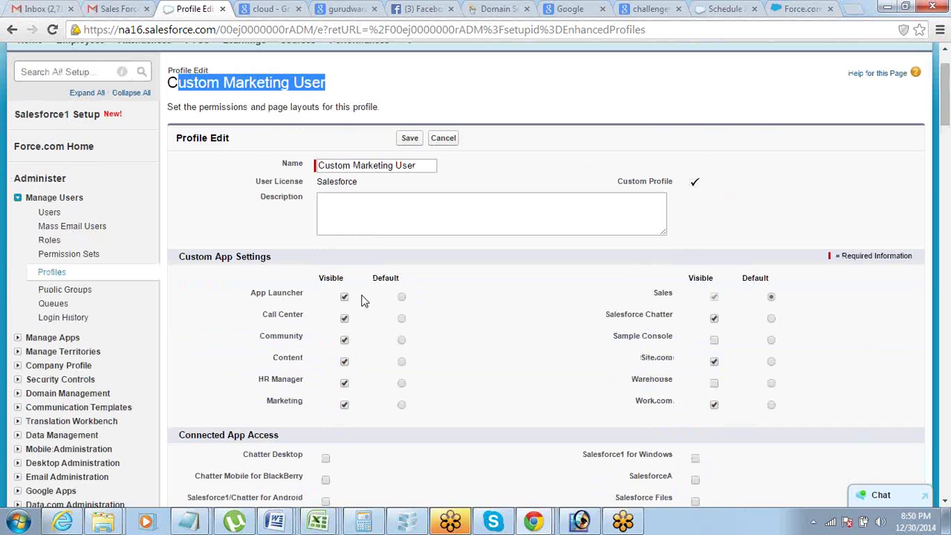
{"action": "left_click", "coordinate": [344, 384]}
{"action": "left_click", "coordinate": [715, 405]}
{"action": "left_click", "coordinate": [735, 387]}
{"action": "scroll", "coordinate": [735, 387], "scroll_direction": "up", "scroll_amount": 2}
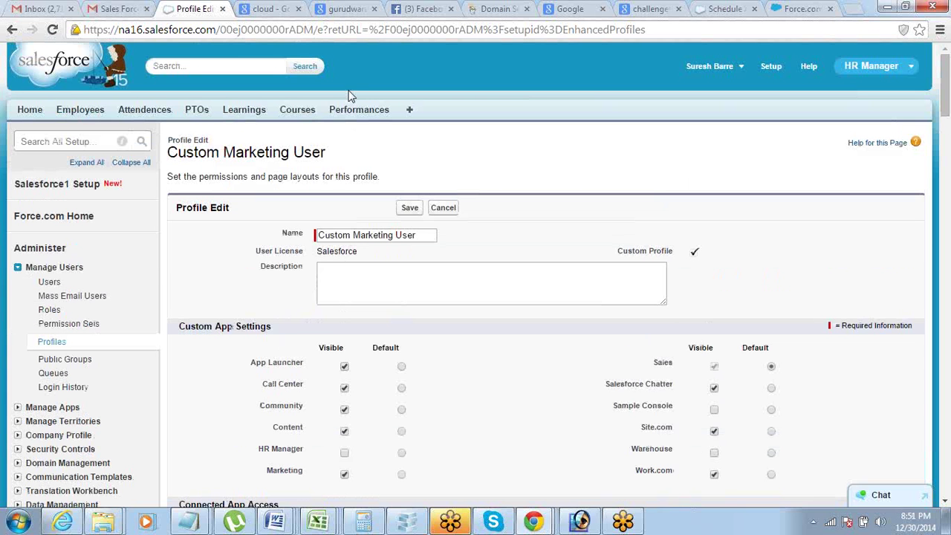
{"action": "left_click", "coordinate": [409, 208]}
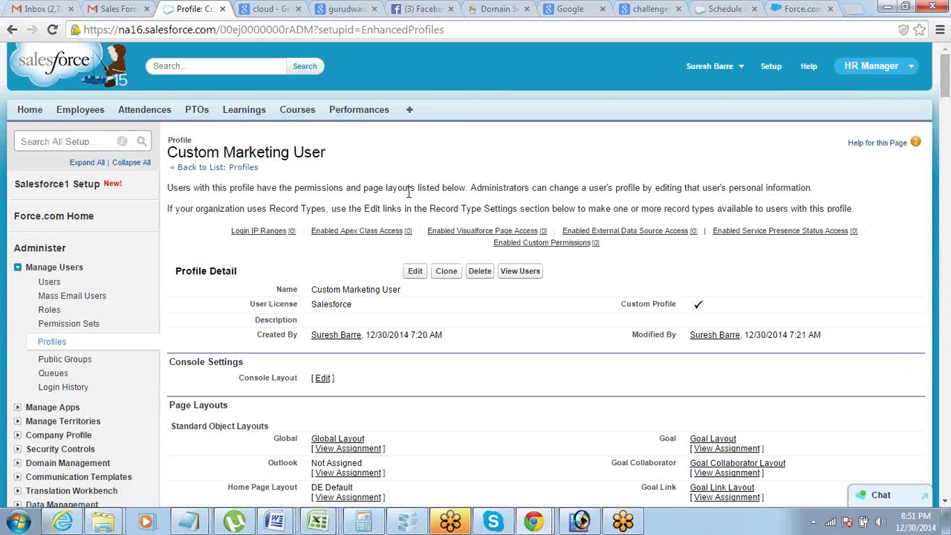
Check which apps are available to the current user and look over the list of all profiles.
{"action": "left_click", "coordinate": [880, 68]}
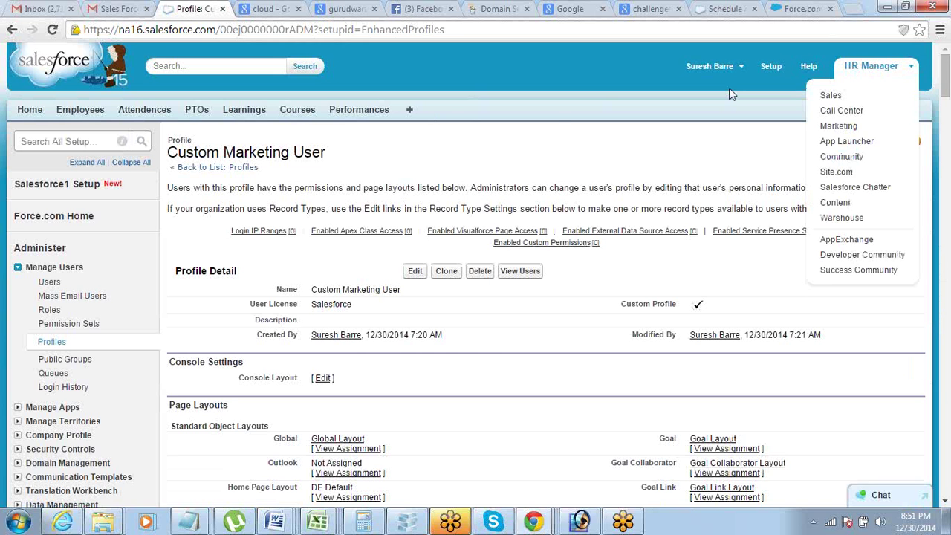
{"action": "scroll", "coordinate": [197, 227], "scroll_direction": "down", "scroll_amount": 1}
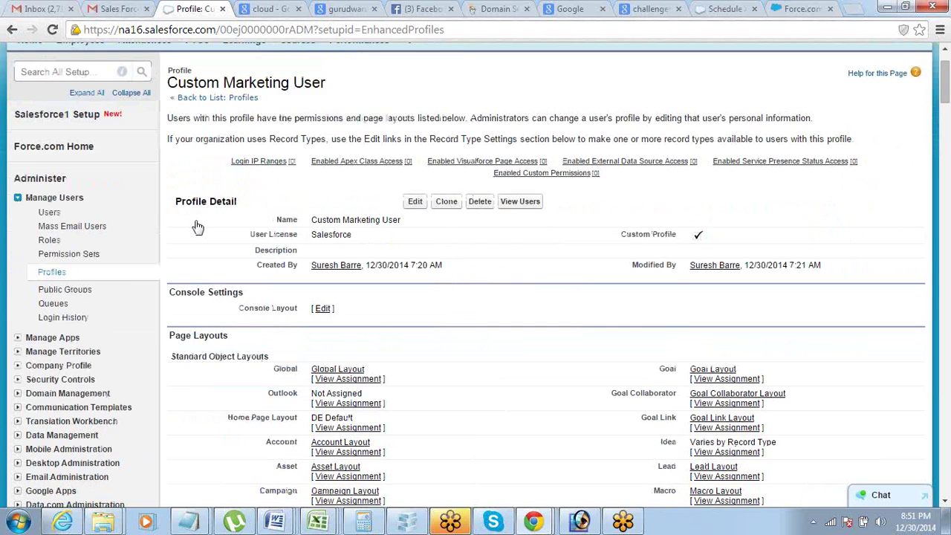
{"action": "scroll", "coordinate": [198, 227], "scroll_direction": "down", "scroll_amount": 2}
{"action": "scroll", "coordinate": [202, 223], "scroll_direction": "up", "scroll_amount": 3}
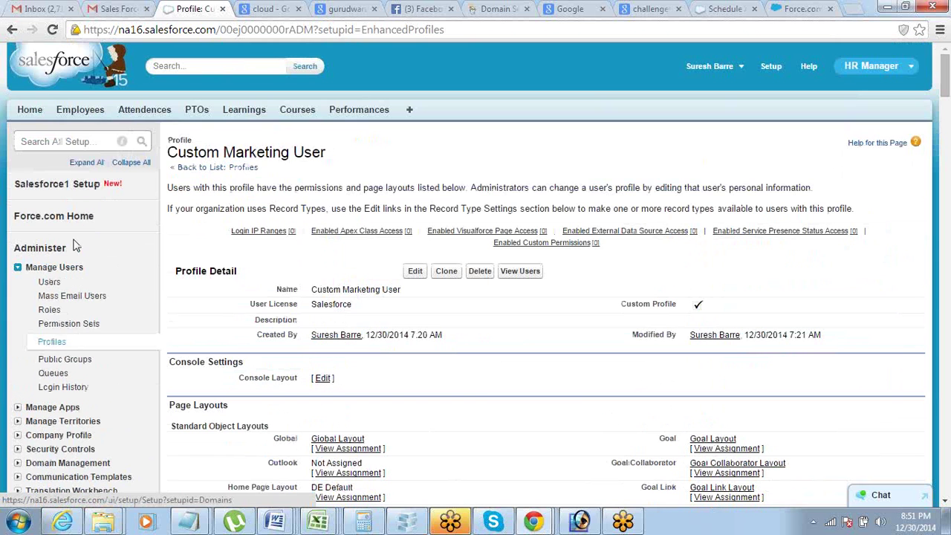
{"action": "left_click", "coordinate": [51, 342]}
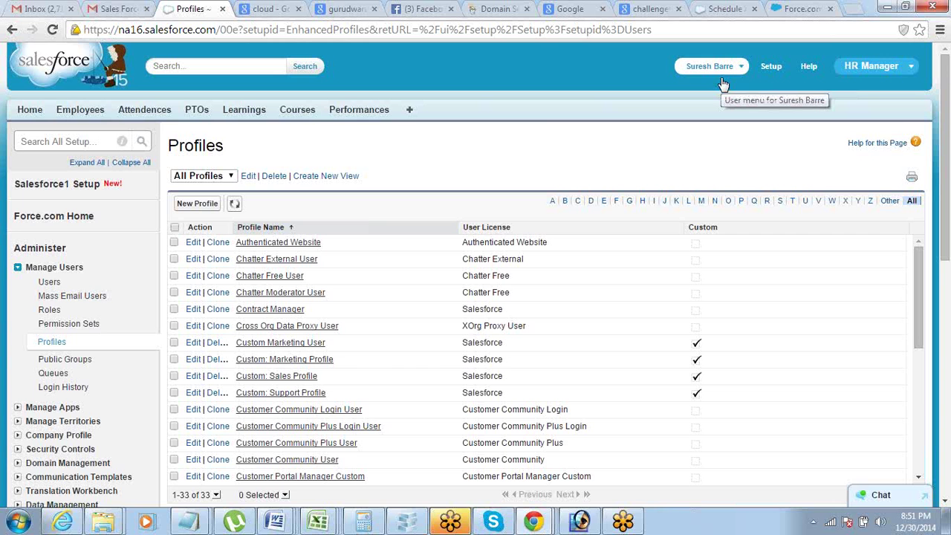
{"action": "scroll", "coordinate": [547, 141], "scroll_direction": "down", "scroll_amount": 2}
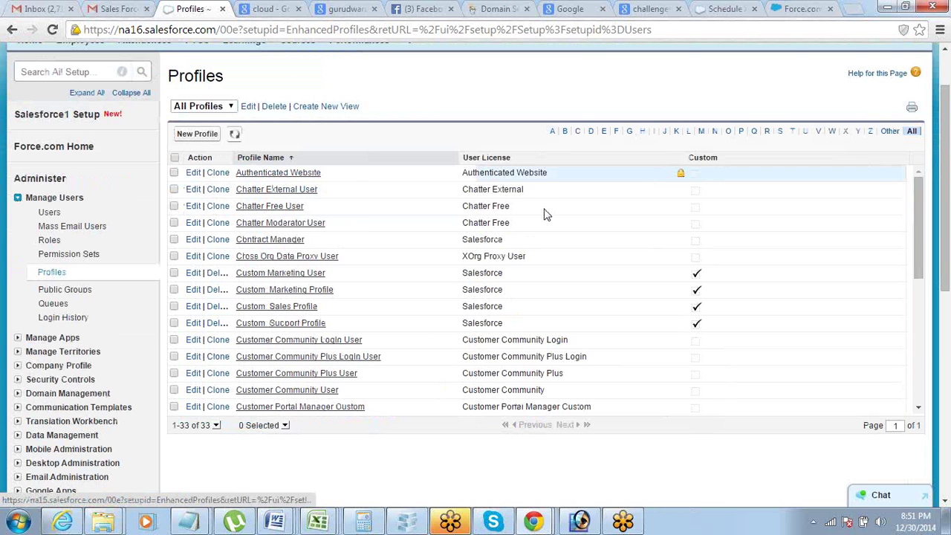
{"action": "scroll", "coordinate": [547, 215], "scroll_direction": "down", "scroll_amount": 5}
{"action": "scroll", "coordinate": [548, 218], "scroll_direction": "up", "scroll_amount": 5}
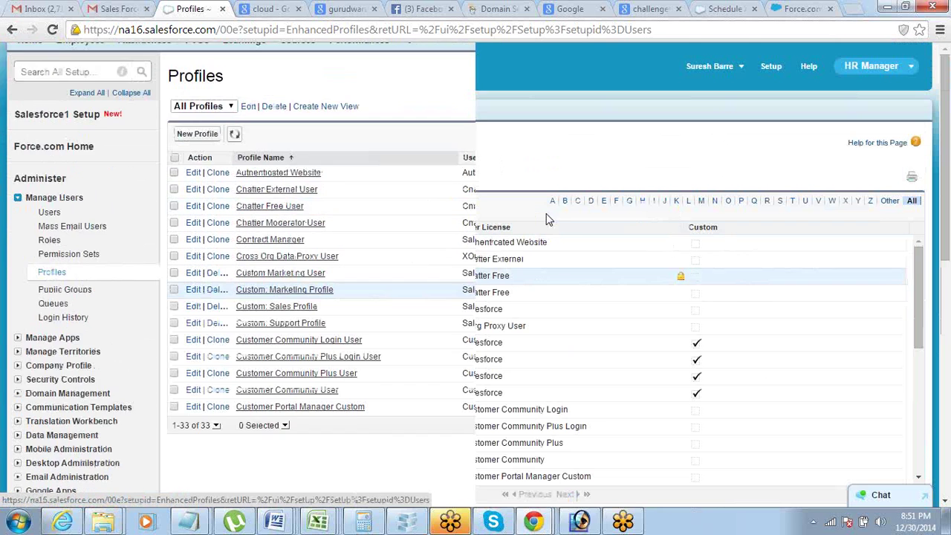
Open the System Administrator profile from the list of all users and start editing it.
{"action": "left_click", "coordinate": [46, 282]}
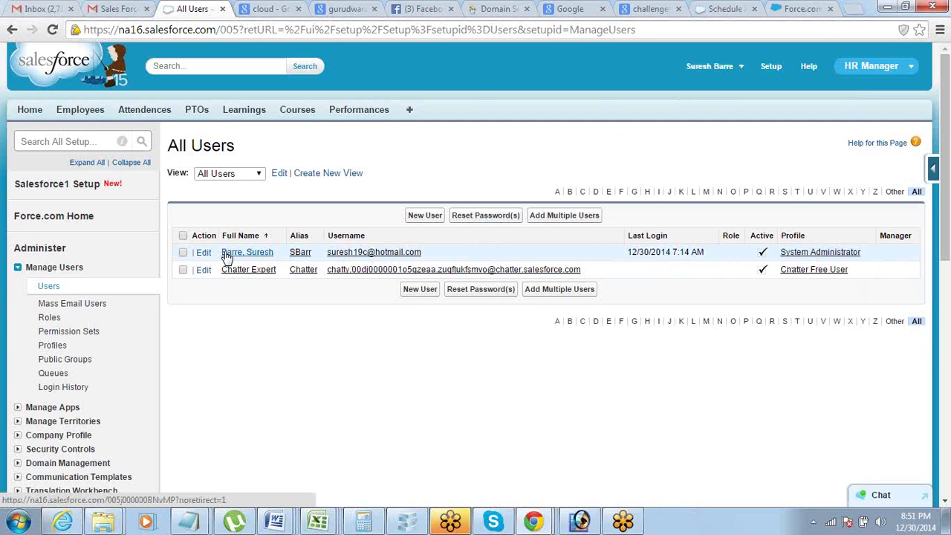
{"action": "left_click", "coordinate": [820, 253]}
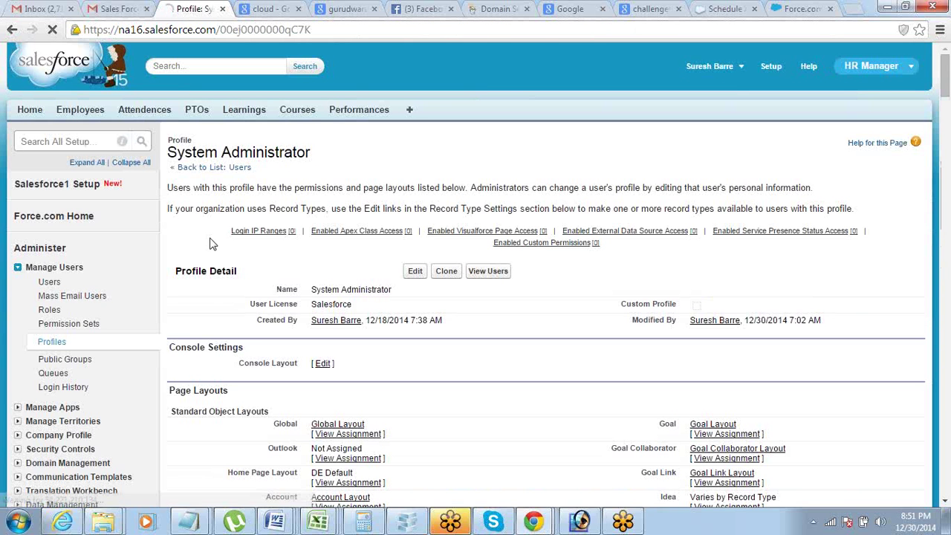
{"action": "left_click", "coordinate": [424, 275]}
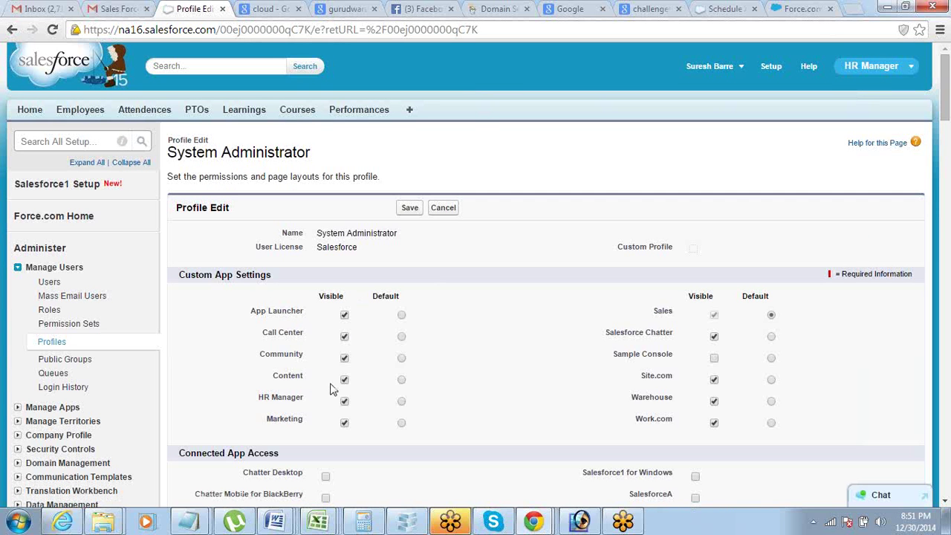
Hide App Launcher, Call Center, Community, Content, HR Manager, Marketing and Warehouse, make Work.com the default app, and save the profile.
{"action": "left_click", "coordinate": [344, 424]}
{"action": "left_click", "coordinate": [345, 379]}
{"action": "left_click", "coordinate": [345, 360]}
{"action": "left_click", "coordinate": [345, 337]}
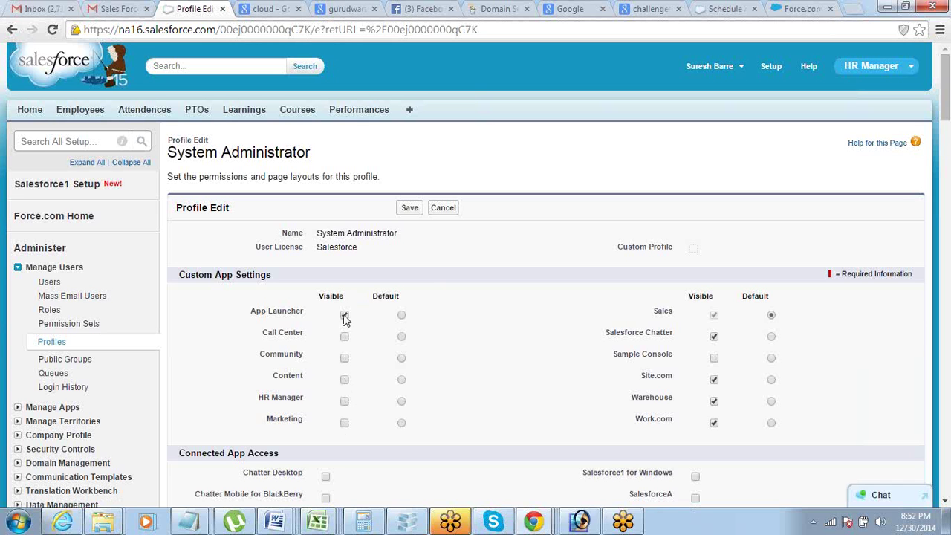
{"action": "left_click", "coordinate": [714, 402]}
{"action": "left_click", "coordinate": [771, 424]}
{"action": "left_click", "coordinate": [411, 208]}
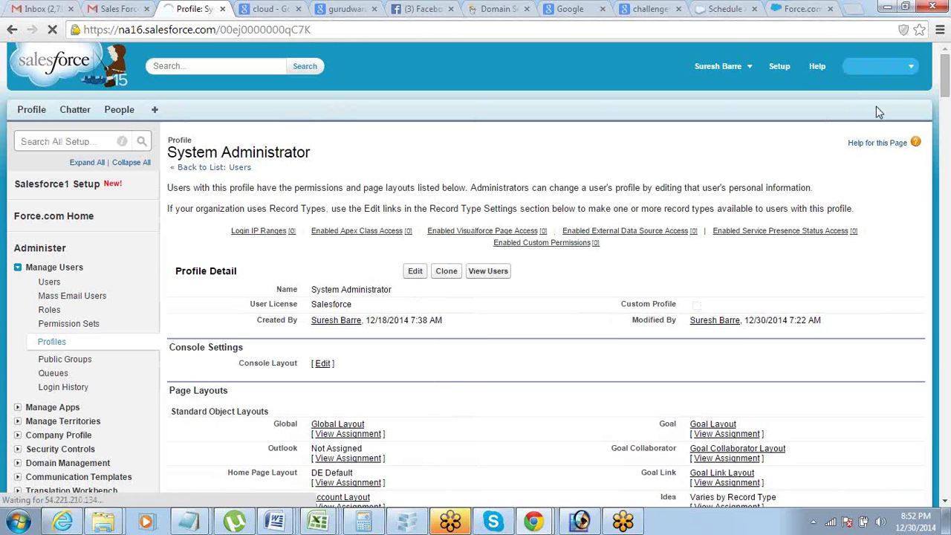
Switch to the Sales app, look over its home page and check which other apps remain available.
{"action": "left_click", "coordinate": [912, 66]}
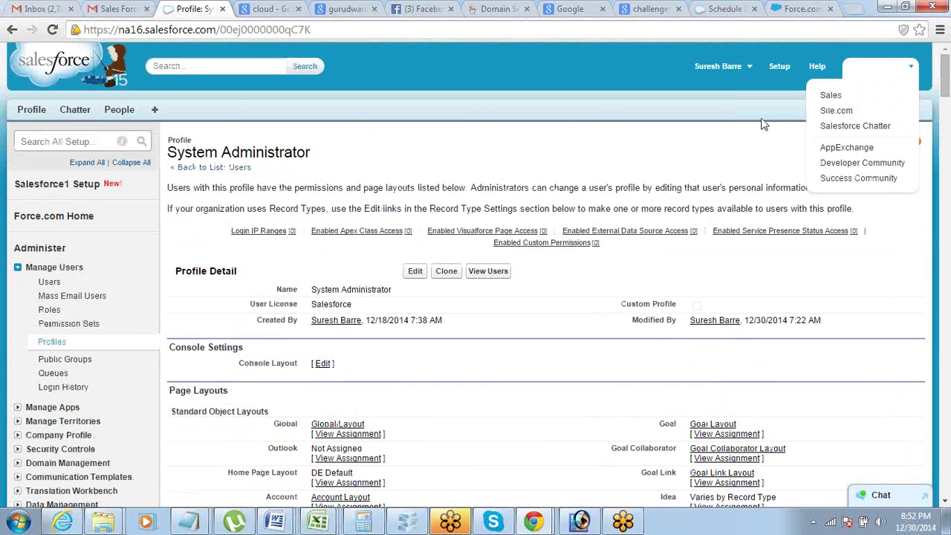
{"action": "left_click", "coordinate": [842, 96]}
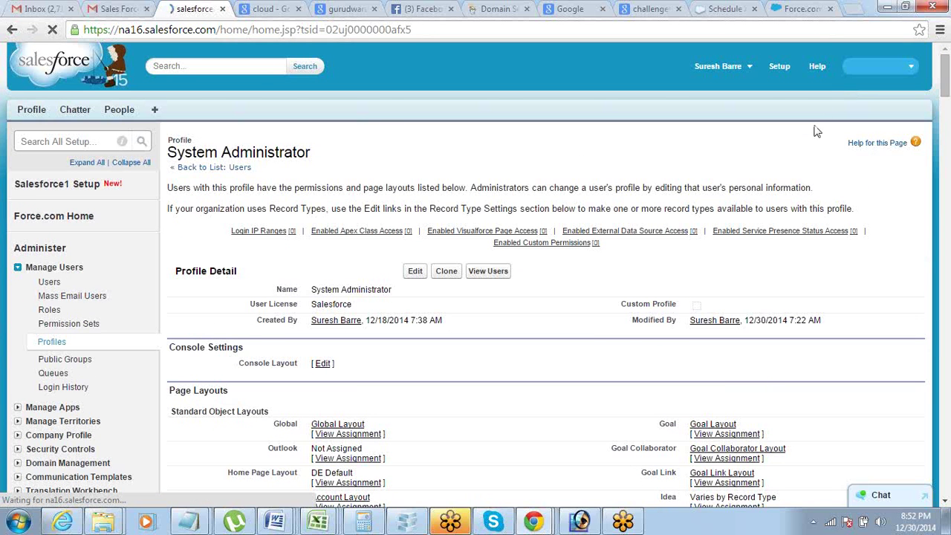
{"action": "scroll", "coordinate": [521, 183], "scroll_direction": "down", "scroll_amount": 1}
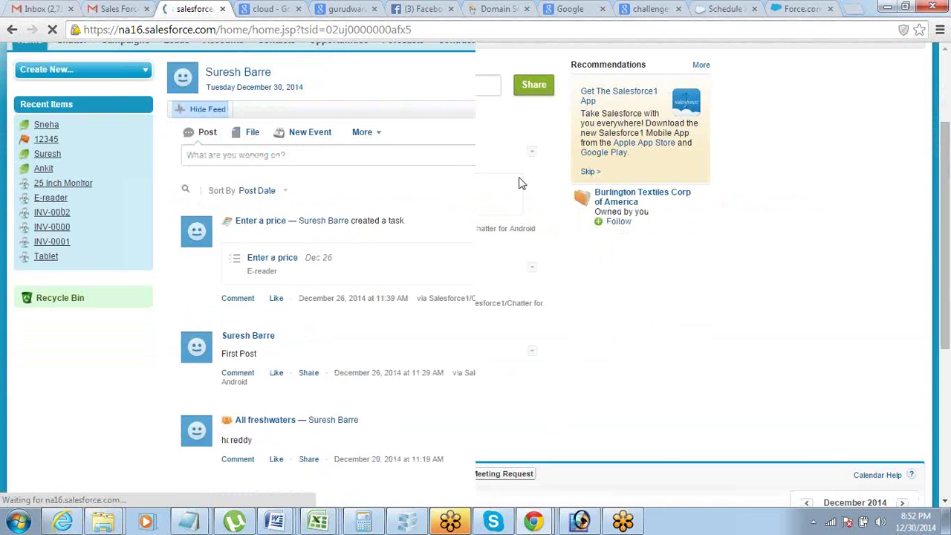
{"action": "scroll", "coordinate": [520, 184], "scroll_direction": "down", "scroll_amount": 6}
{"action": "scroll", "coordinate": [520, 184], "scroll_direction": "up", "scroll_amount": 7}
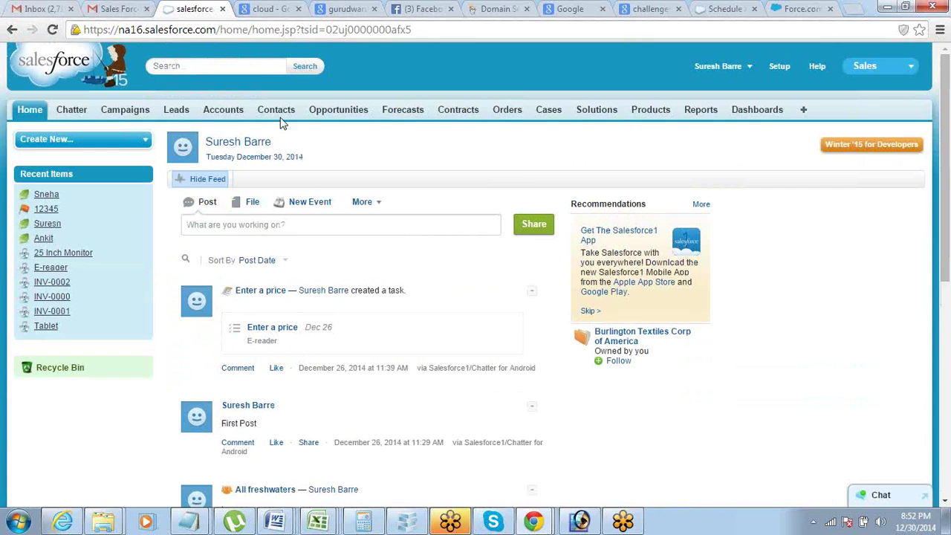
{"action": "left_click", "coordinate": [871, 69]}
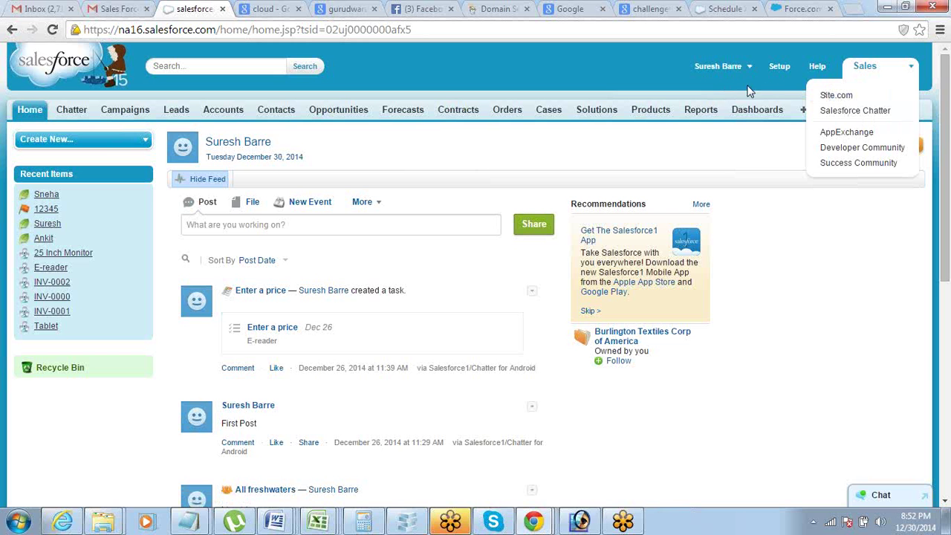
Return to Setup and reopen the System Administrator profile for editing from the users list.
{"action": "left_click", "coordinate": [779, 67]}
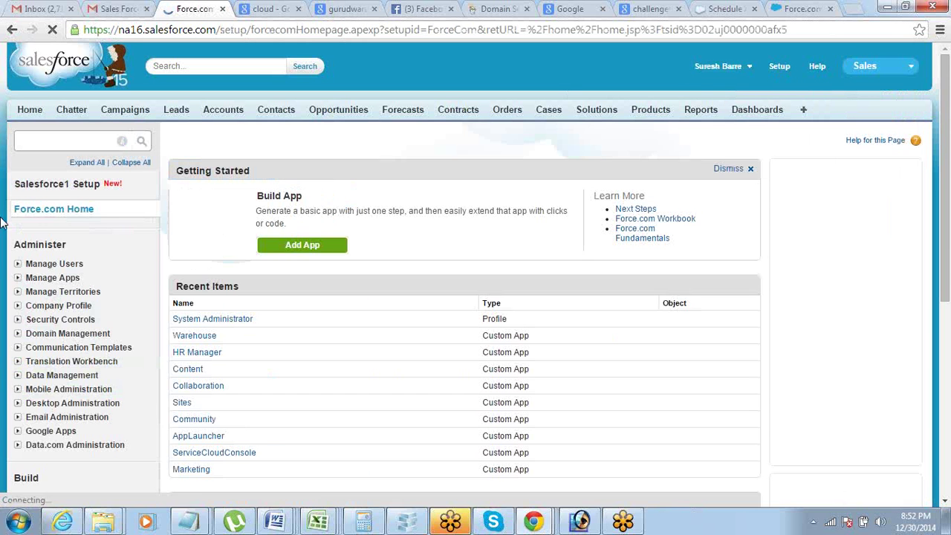
{"action": "left_click", "coordinate": [18, 265]}
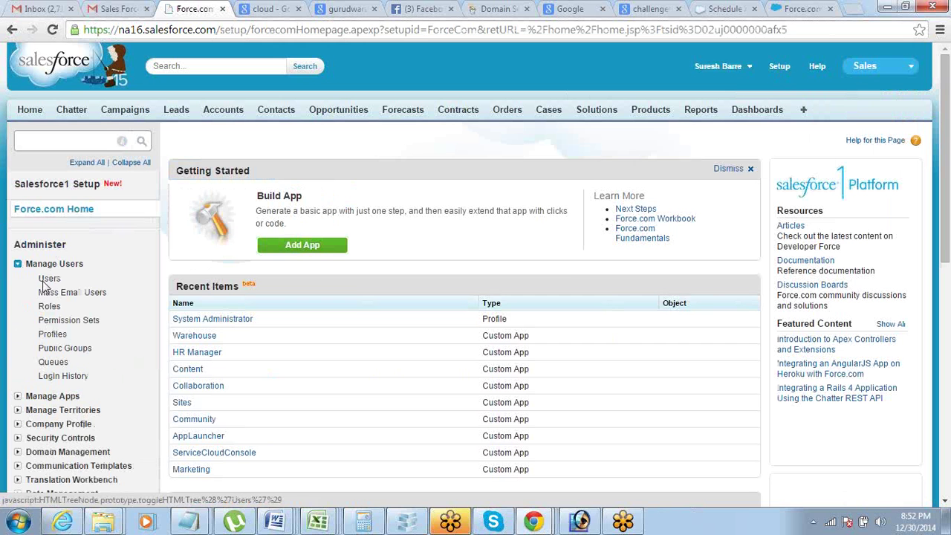
{"action": "left_click", "coordinate": [49, 278]}
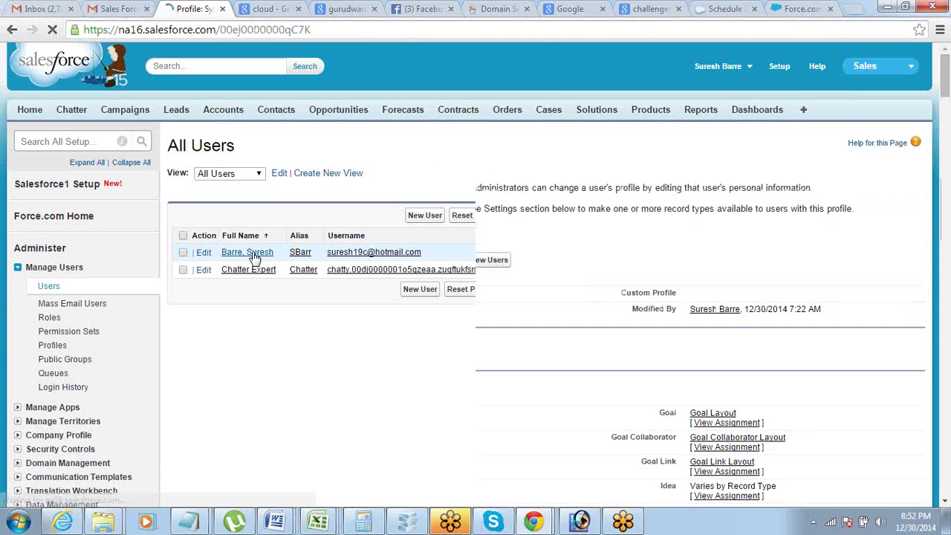
{"action": "scroll", "coordinate": [253, 257], "scroll_direction": "down", "scroll_amount": 1}
{"action": "scroll", "coordinate": [260, 264], "scroll_direction": "down", "scroll_amount": 1}
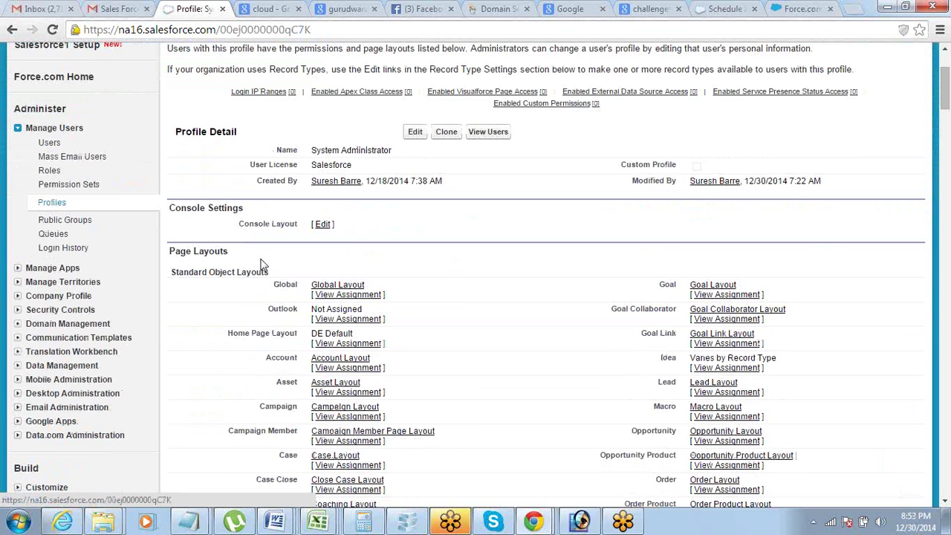
{"action": "left_click", "coordinate": [414, 134]}
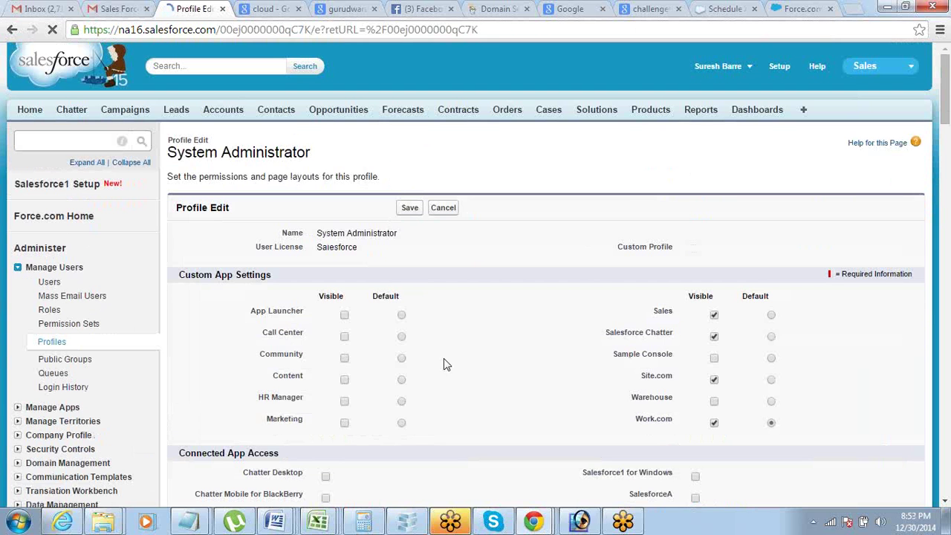
Make HR Manager, Marketing and Warehouse visible, set Sales as the default app, hide Work.com, and save the profile.
{"action": "left_click", "coordinate": [344, 422]}
{"action": "left_click", "coordinate": [344, 405]}
{"action": "left_click", "coordinate": [715, 403]}
{"action": "left_click", "coordinate": [771, 315]}
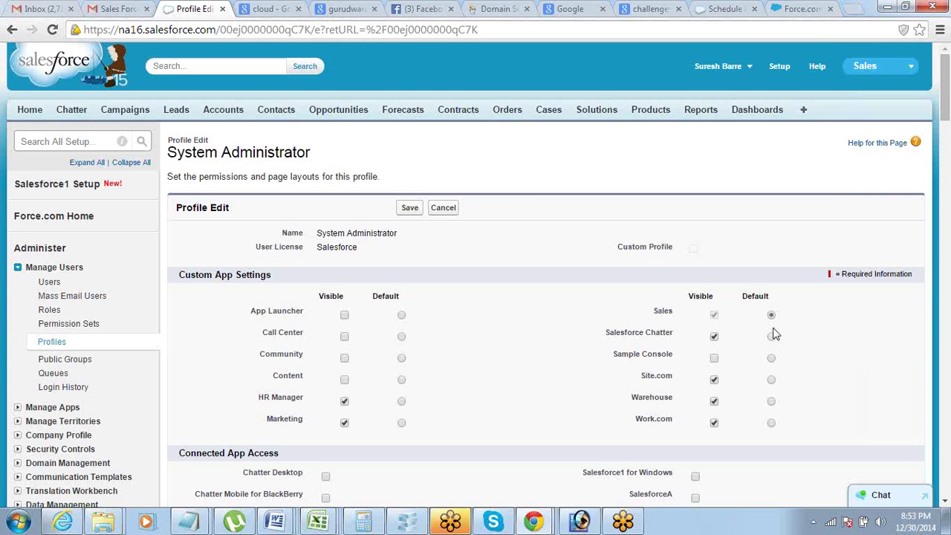
{"action": "left_click", "coordinate": [714, 422]}
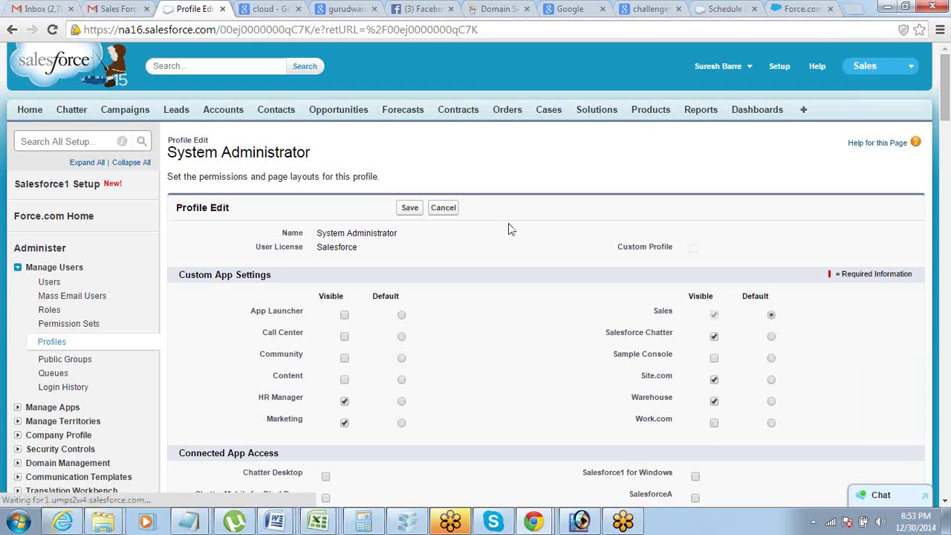
{"action": "left_click", "coordinate": [408, 209]}
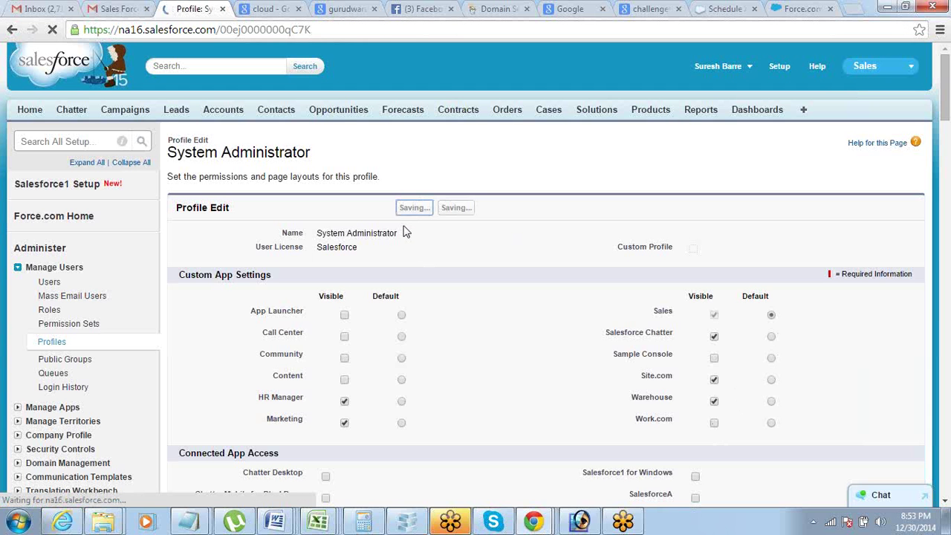
{"action": "scroll", "coordinate": [405, 227], "scroll_direction": "down", "scroll_amount": 1}
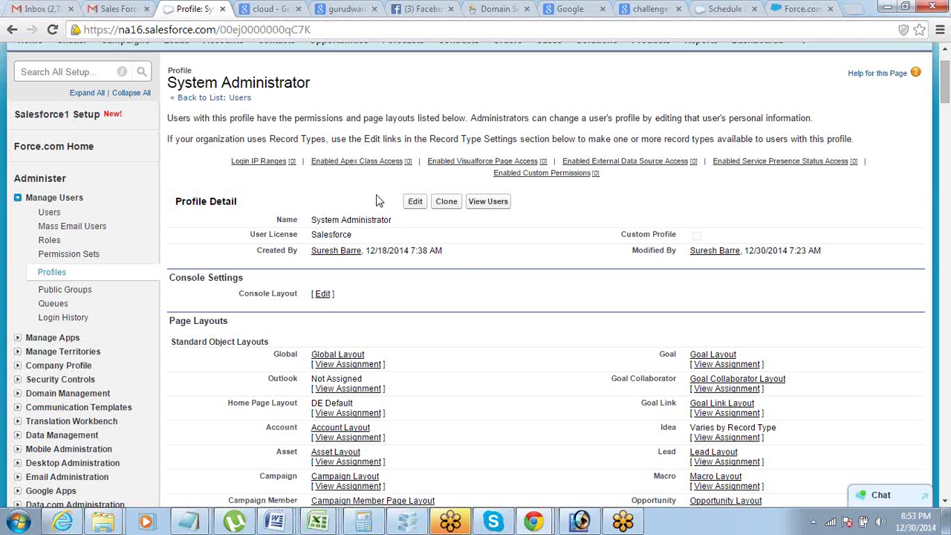
{"action": "scroll", "coordinate": [384, 188], "scroll_direction": "up", "scroll_amount": 2}
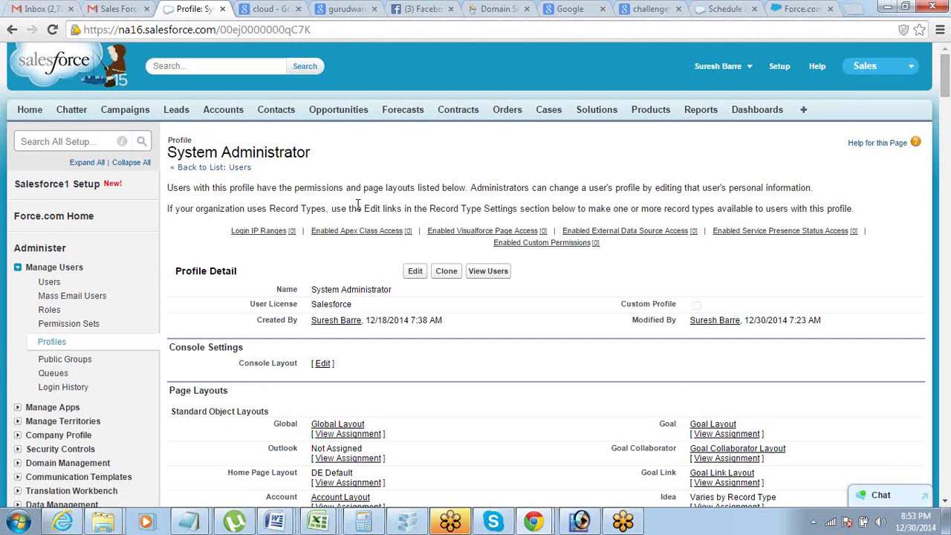
Switch to the count notes in Notepad and review the object, field and tab permission lines.
{"action": "left_click", "coordinate": [204, 521]}
{"action": "mouse_move", "coordinate": [191, 526]}
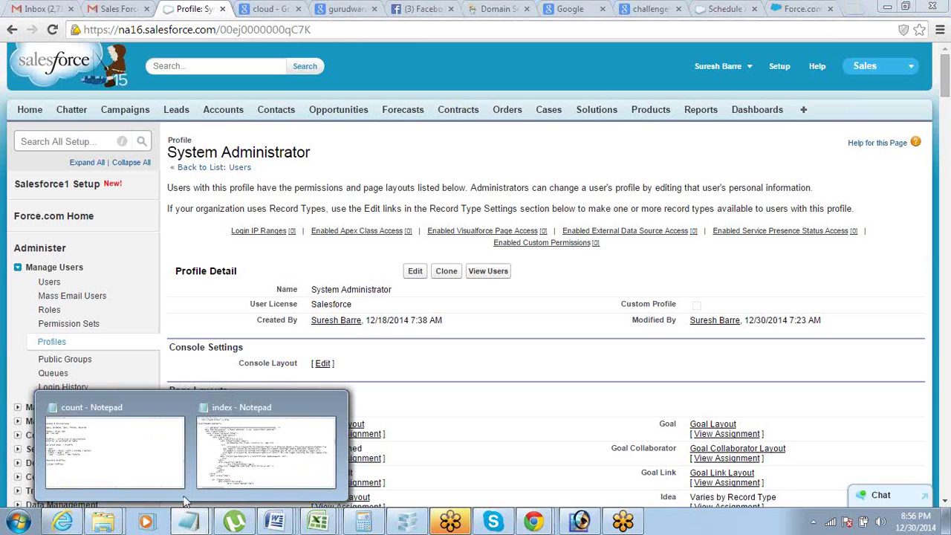
{"action": "left_click", "coordinate": [110, 481]}
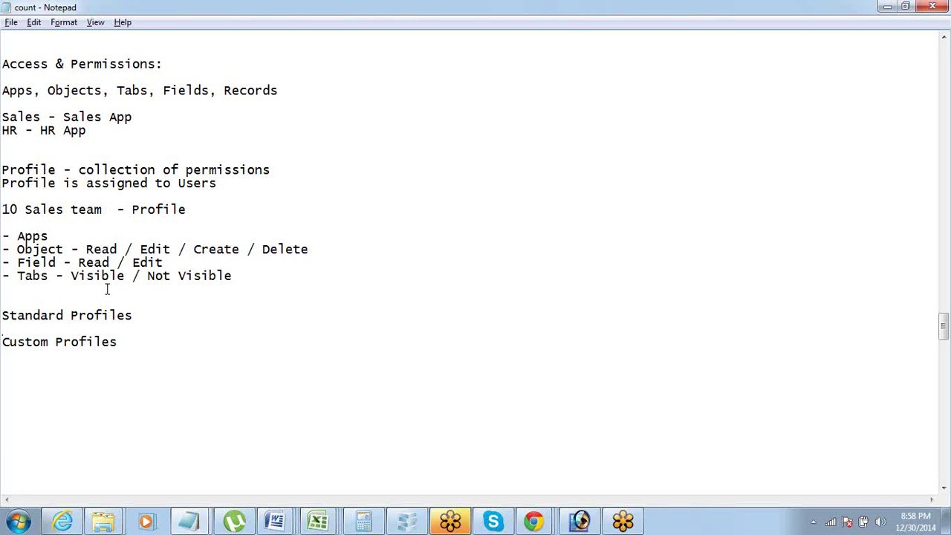
{"action": "left_click", "coordinate": [149, 315]}
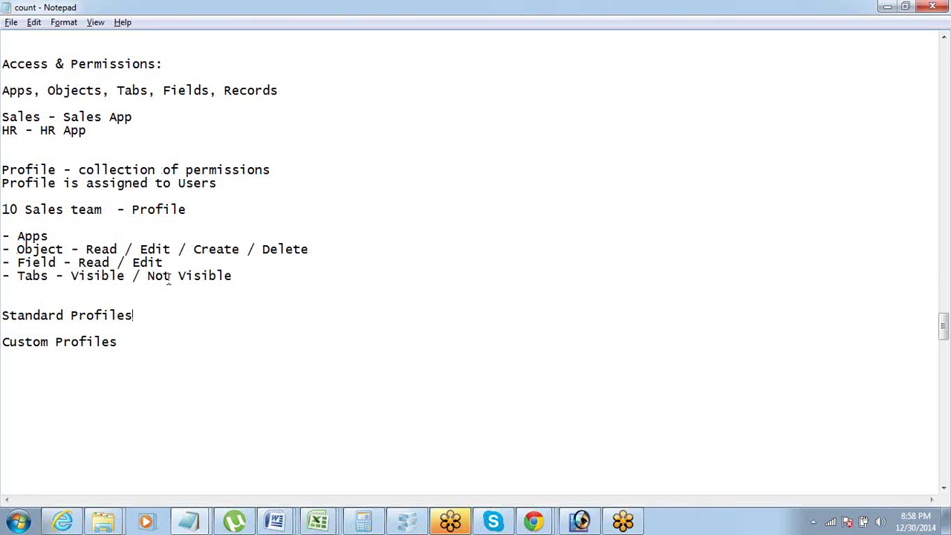
{"action": "left_click", "coordinate": [315, 249]}
{"action": "left_click_drag", "start_coordinate": [248, 276], "coordinate": [2, 279]}
{"action": "left_click_drag", "start_coordinate": [187, 261], "coordinate": [2, 263]}
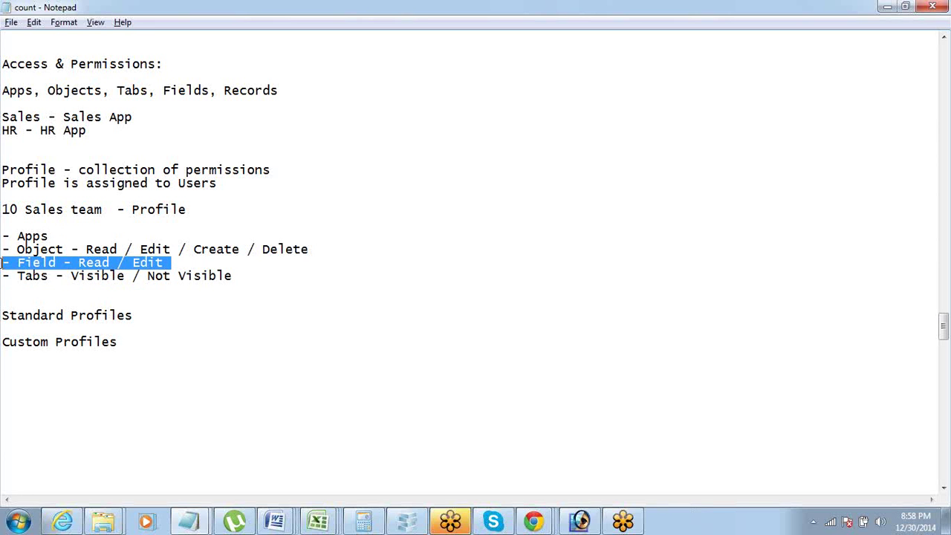
Add the lines "- Admin Permissions" and "- General User permissions" below the Tabs line.
{"action": "left_click", "coordinate": [257, 280]}
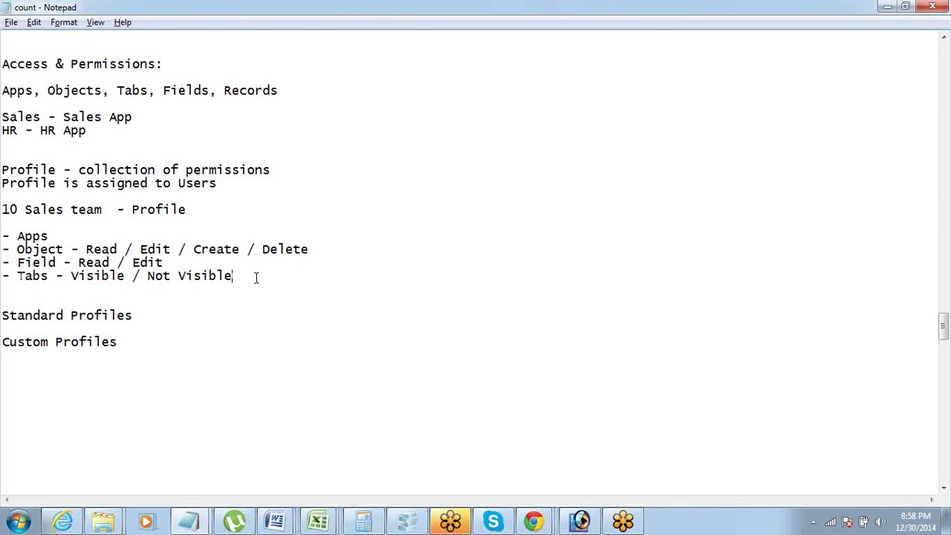
{"action": "key", "text": "Return"}
{"action": "type", "text": "- Admin "}
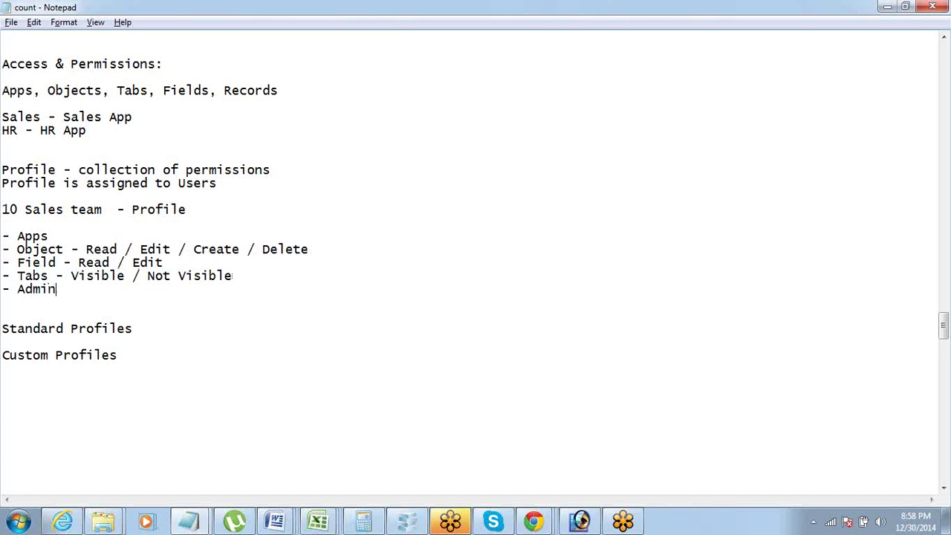
{"action": "type", "text": "Permissions"}
{"action": "key", "text": "Return"}
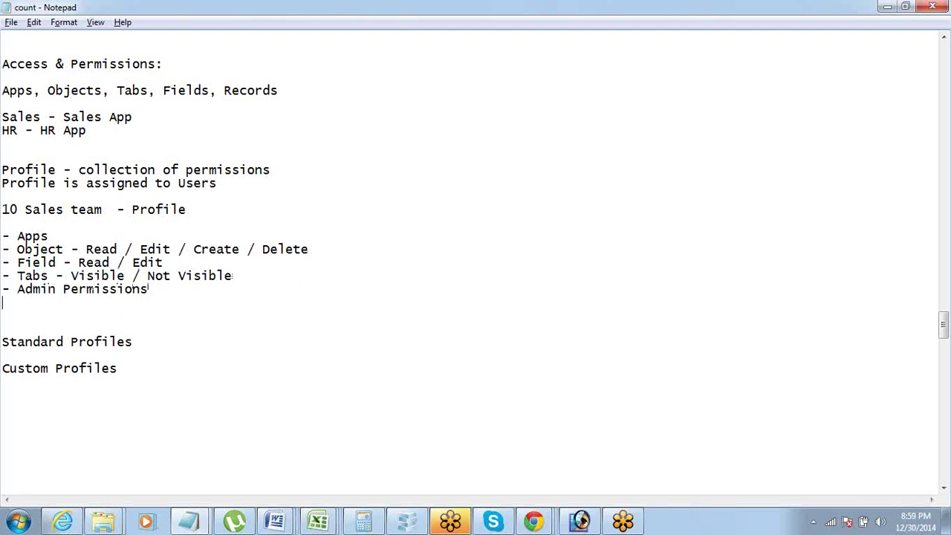
{"action": "type", "text": "- General User "}
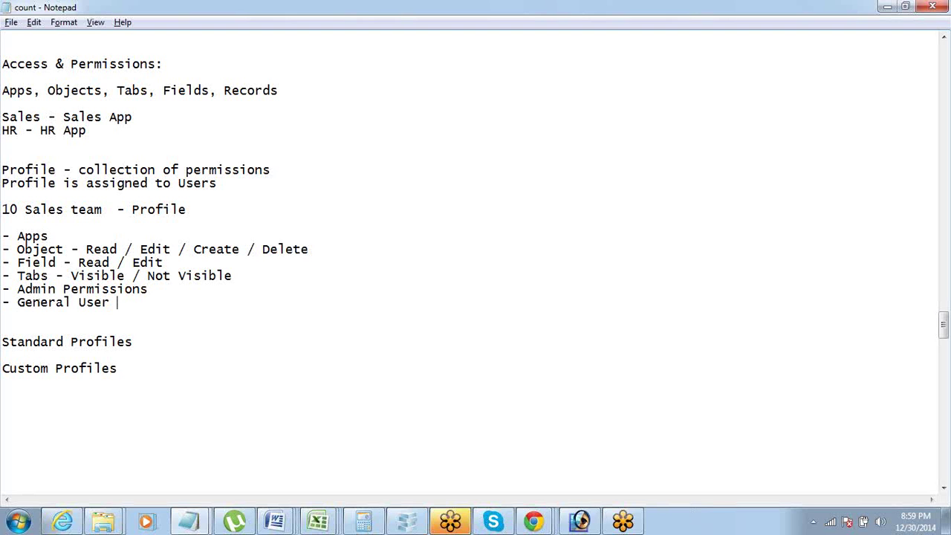
{"action": "type", "text": "permissions"}
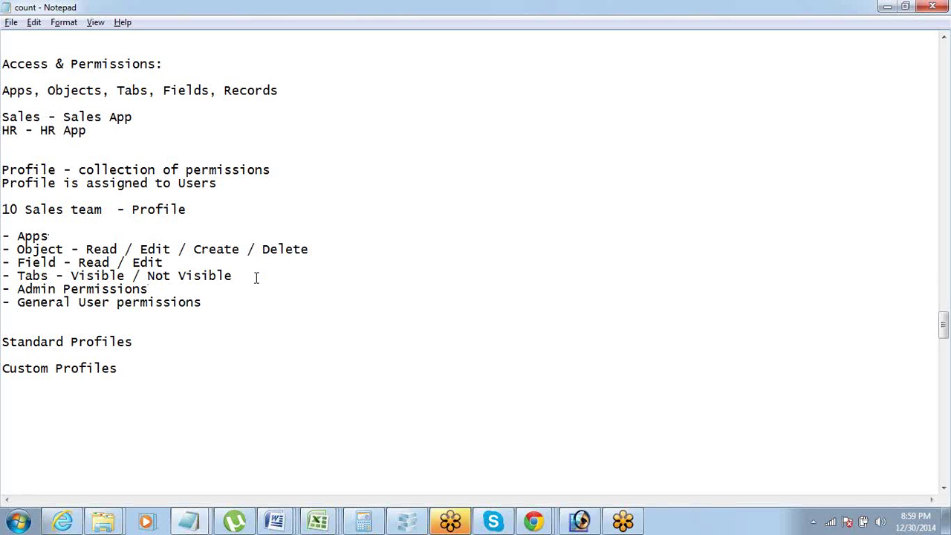
Prefix the Apps, Field and Tabs entries in the permission list with "S-".
{"action": "type", "text": "S-"}
{"action": "key", "text": "Down"}
{"action": "type", "text": "S"}
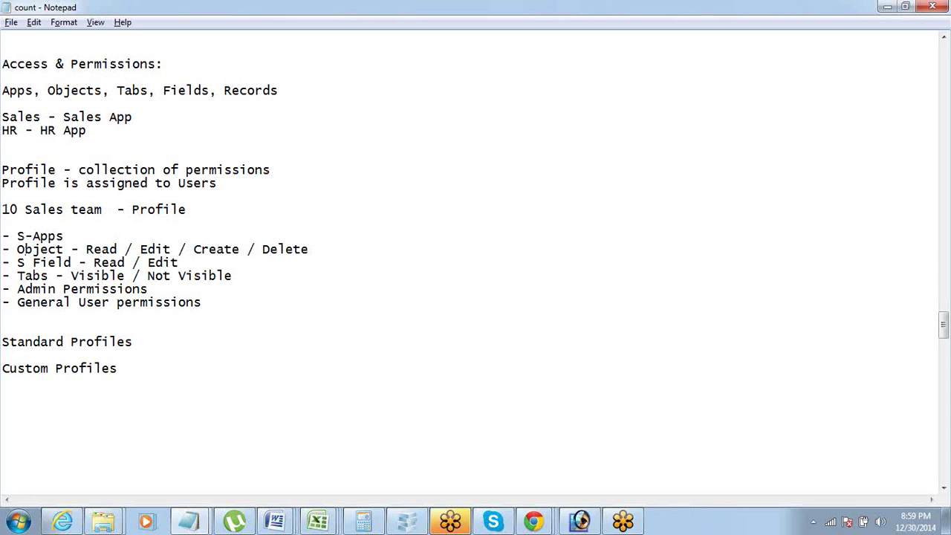
{"action": "key", "text": "BackSpace"}
{"action": "type", "text": "-"}
{"action": "key", "text": "Down"}
{"action": "key", "text": "Left"}
{"action": "key", "text": "Left"}
{"action": "type", "text": "S-"}
{"action": "key", "text": "Down"}
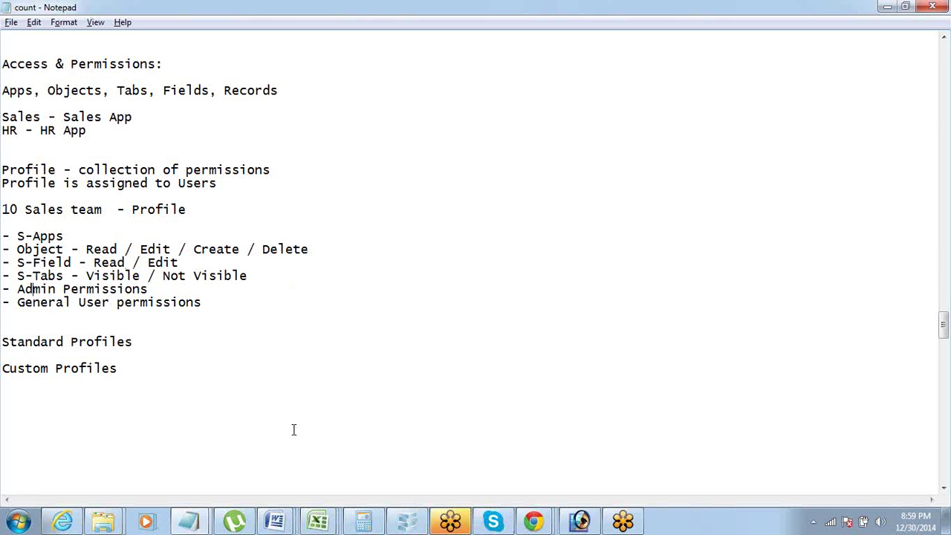
Switch back to Salesforce in Chrome, open the Read Only profile from the profiles list and start editing it.
{"action": "mouse_move", "coordinate": [541, 525]}
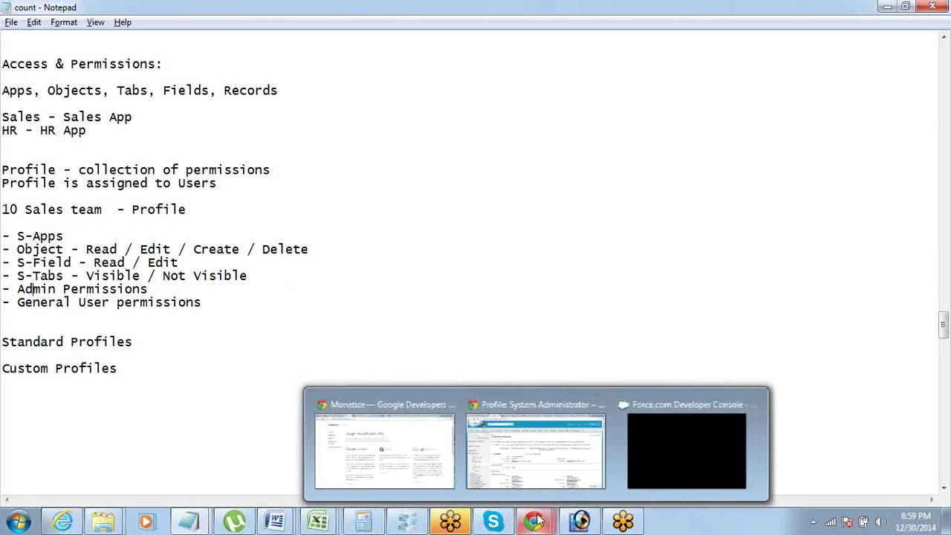
{"action": "left_click", "coordinate": [516, 408]}
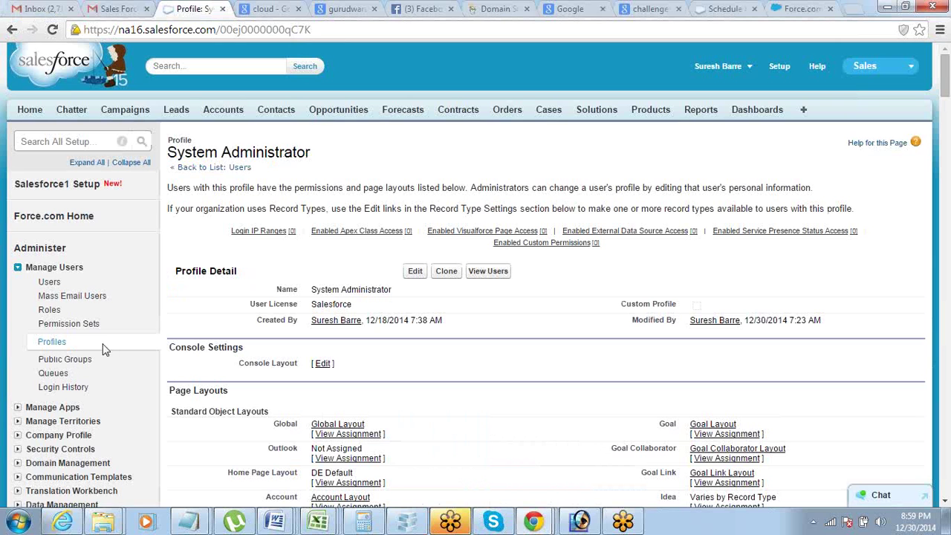
{"action": "left_click", "coordinate": [47, 345]}
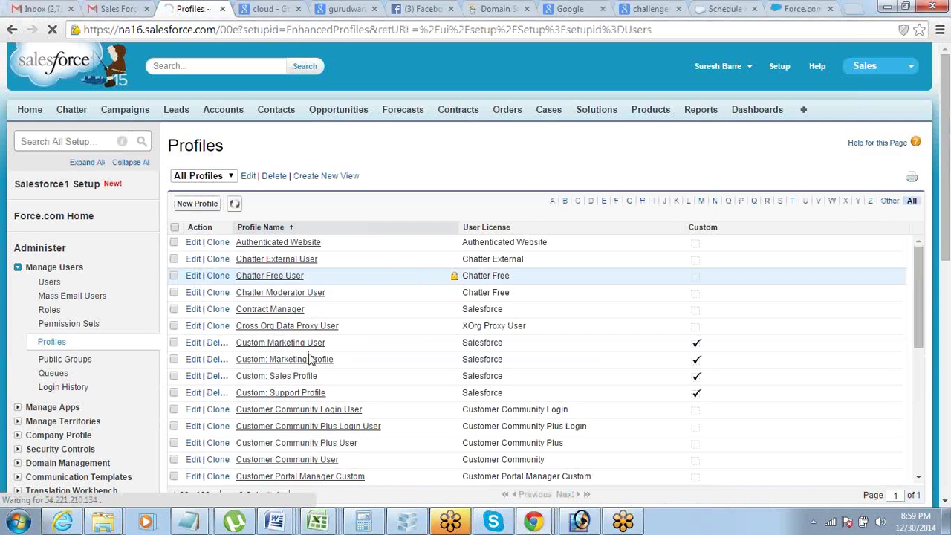
{"action": "scroll", "coordinate": [322, 416], "scroll_direction": "down", "scroll_amount": 5}
{"action": "left_click", "coordinate": [265, 377]}
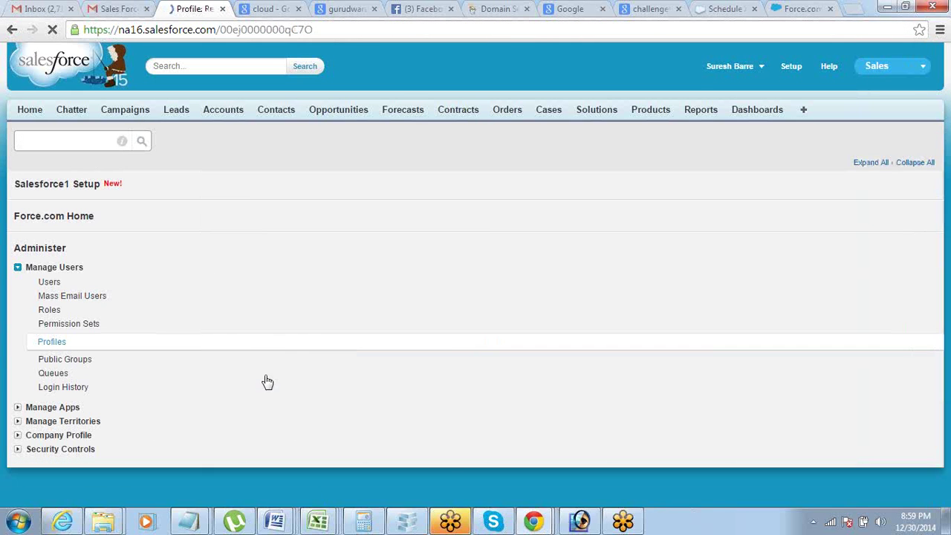
{"action": "scroll", "coordinate": [267, 381], "scroll_direction": "down", "scroll_amount": 1}
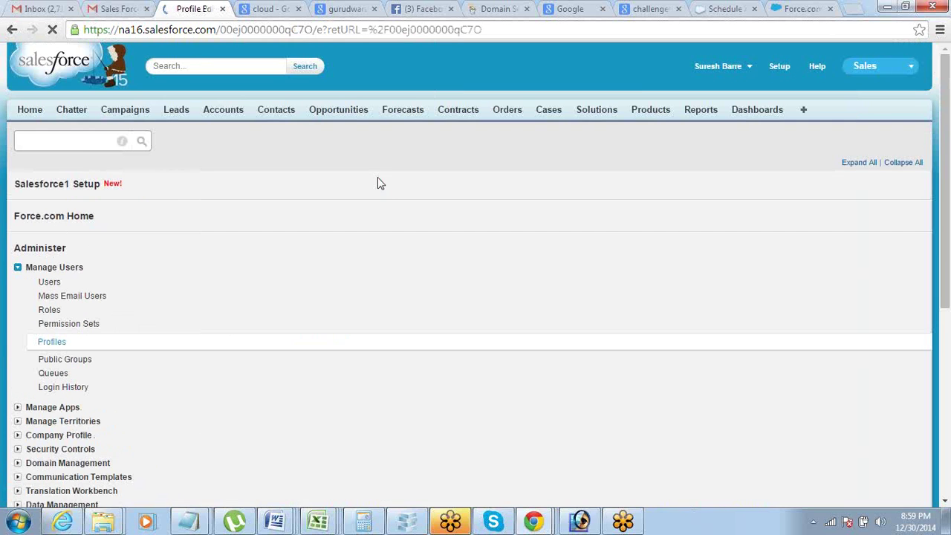
Examine the profile's administrative, general user, standard object and custom object permissions.
{"action": "scroll", "coordinate": [379, 178], "scroll_direction": "down", "scroll_amount": 15}
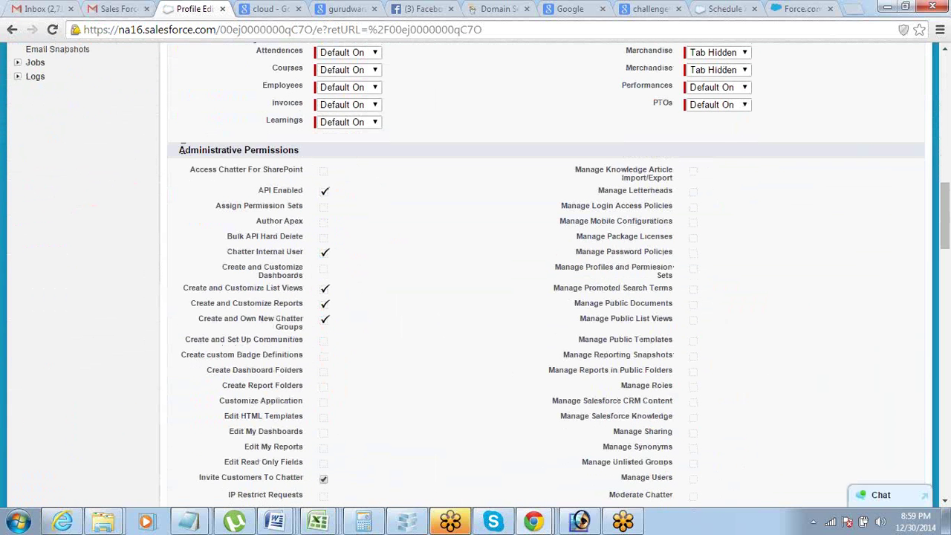
{"action": "left_click_drag", "start_coordinate": [179, 149], "coordinate": [300, 150]}
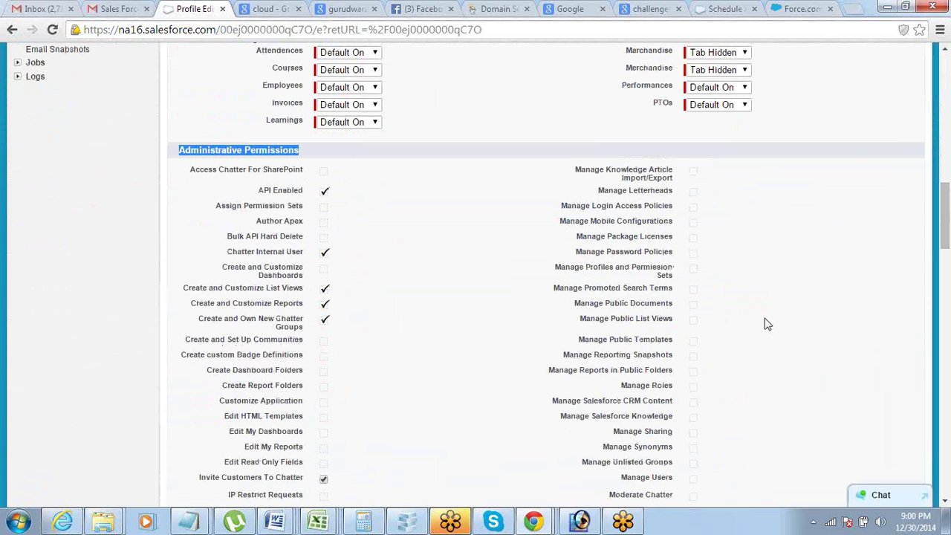
{"action": "scroll", "coordinate": [768, 324], "scroll_direction": "down", "scroll_amount": 7}
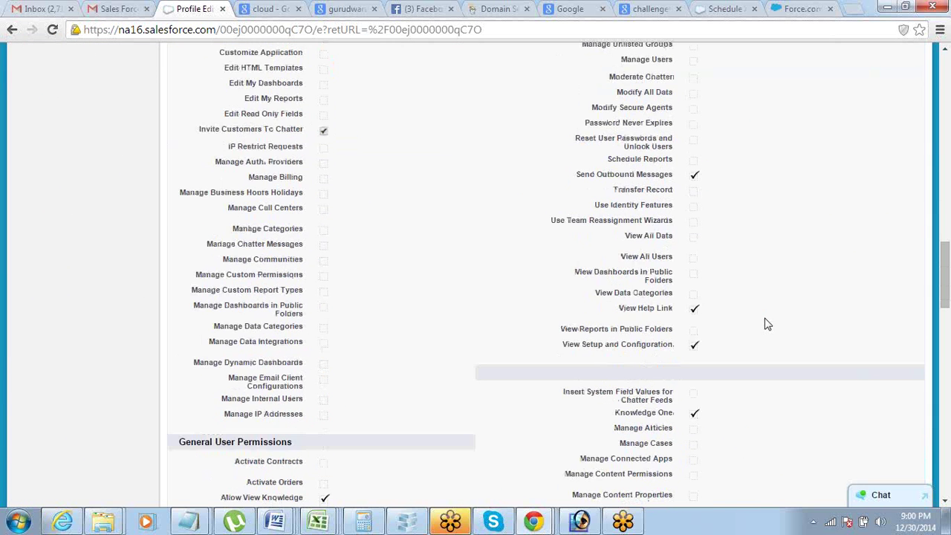
{"action": "scroll", "coordinate": [773, 322], "scroll_direction": "down", "scroll_amount": 6}
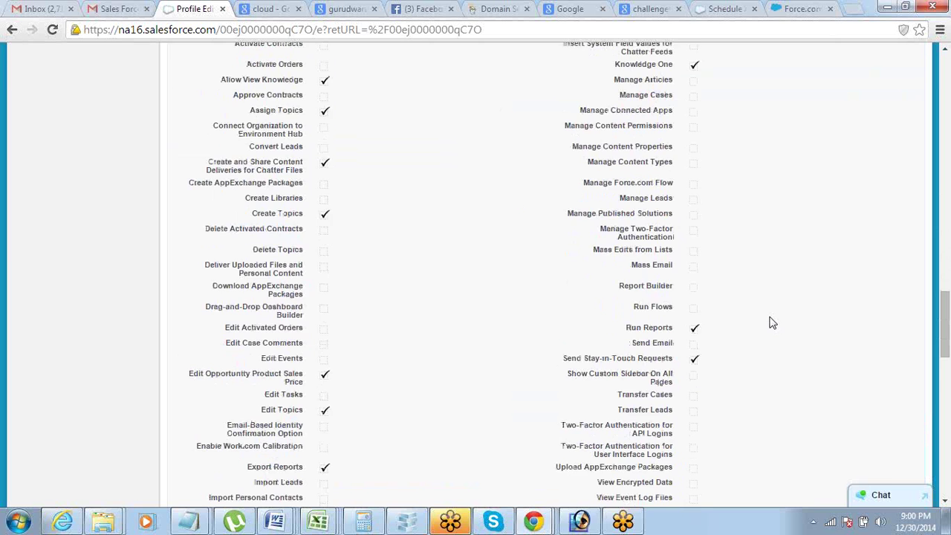
{"action": "scroll", "coordinate": [773, 322], "scroll_direction": "down", "scroll_amount": 3}
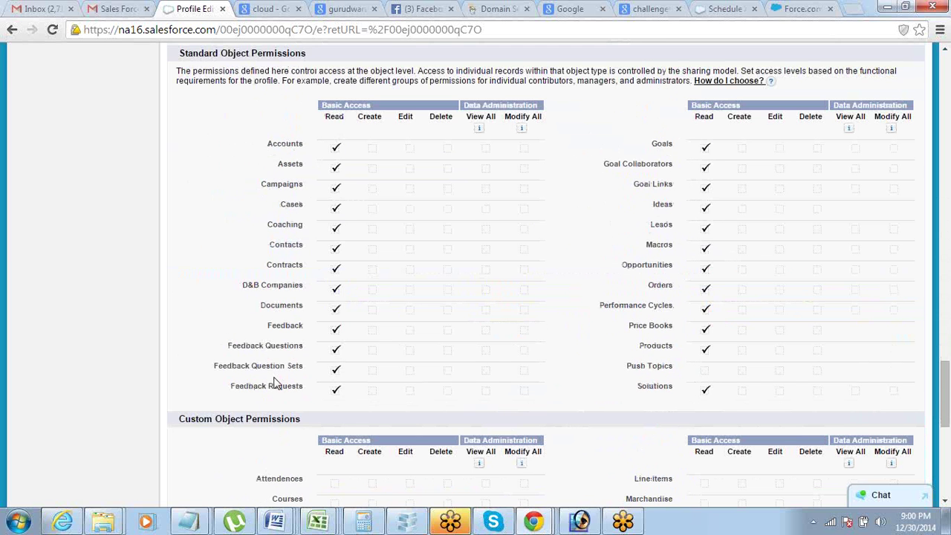
{"action": "scroll", "coordinate": [275, 380], "scroll_direction": "down", "scroll_amount": 2}
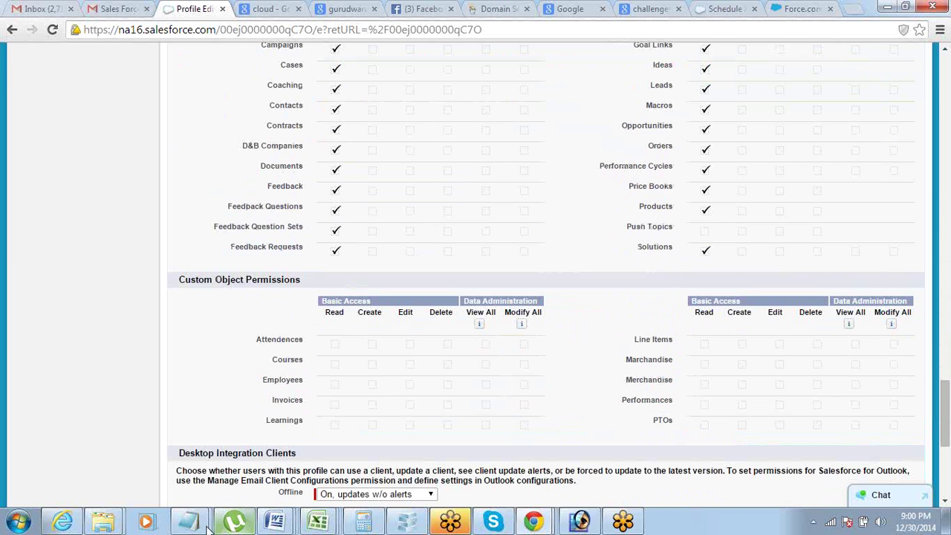
Switch to the count notes in Notepad and add the line "10 Sales Reps" below Custom Profiles.
{"action": "mouse_move", "coordinate": [190, 521]}
{"action": "left_click", "coordinate": [182, 483]}
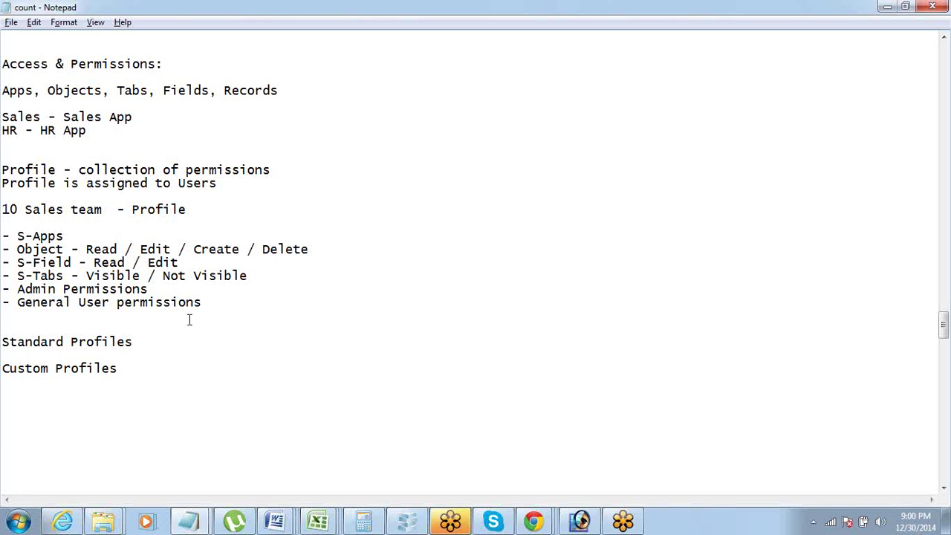
{"action": "scroll", "coordinate": [192, 320], "scroll_direction": "down", "scroll_amount": 3}
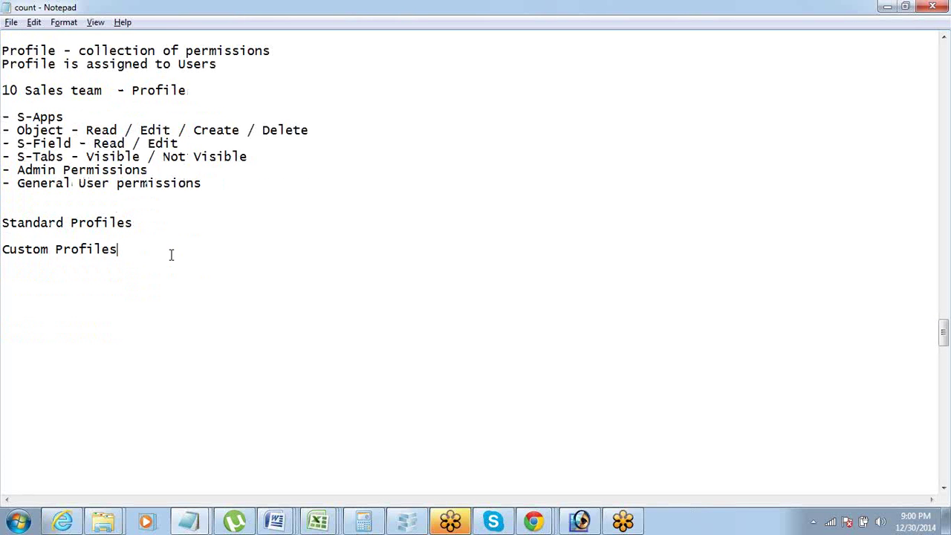
{"action": "key", "text": "Return"}
{"action": "key", "text": "Return"}
{"action": "key", "text": "Return"}
{"action": "type", "text": "10 Sales Reps"}
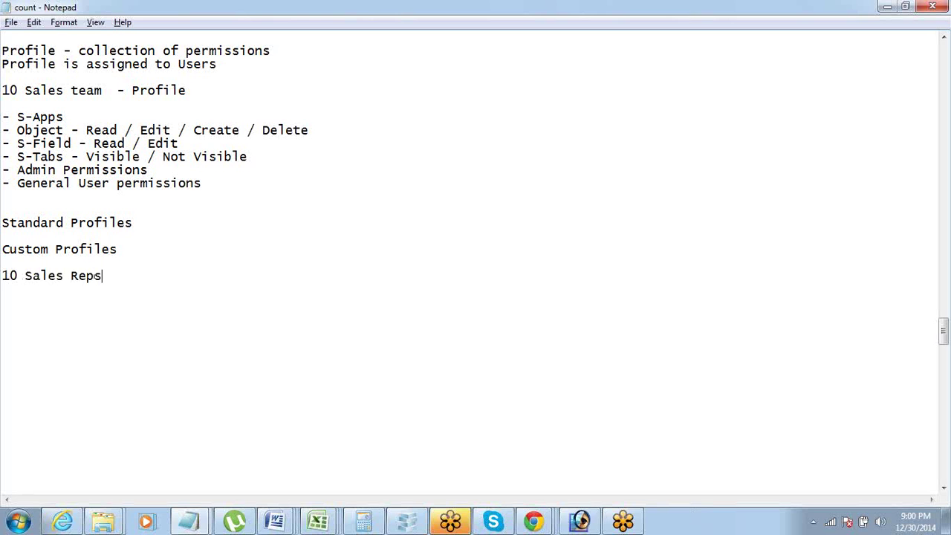
Complete the sales reps line so that it reads "10 Sales Reps- Sales Profile".
{"action": "type", "text": "-"}
{"action": "key", "text": "Return"}
{"action": "key", "text": "Up"}
{"action": "key", "text": "End"}
{"action": "key", "text": "Home"}
{"action": "key", "text": "End"}
{"action": "key", "text": "Return"}
{"action": "type", "text": "Sales Profile"}
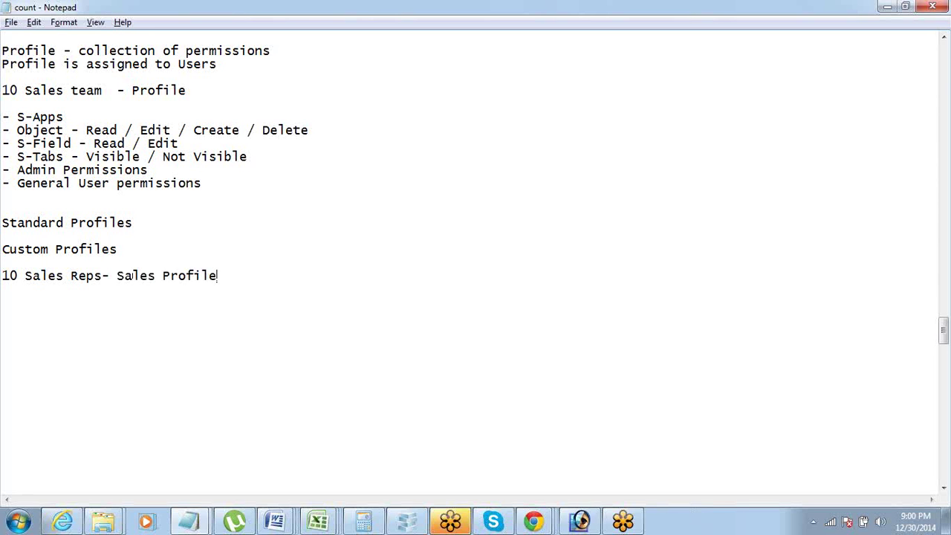
Add "Accounts" below the sales reps line, followed by two sales reps' first names on separate lines.
{"action": "key", "text": "Return"}
{"action": "type", "text": "Accounts"}
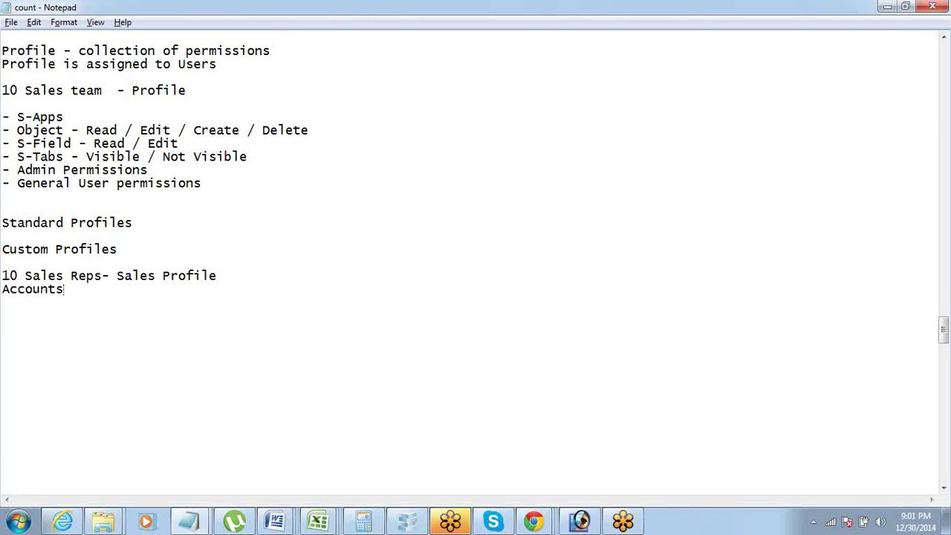
{"action": "key", "text": "Return"}
{"action": "key", "text": "Return"}
{"action": "type", "text": "Ankir"}
{"action": "key", "text": "BackSpace"}
{"action": "type", "text": "t"}
{"action": "key", "text": "Return"}
{"action": "type", "text": "Suresh"}
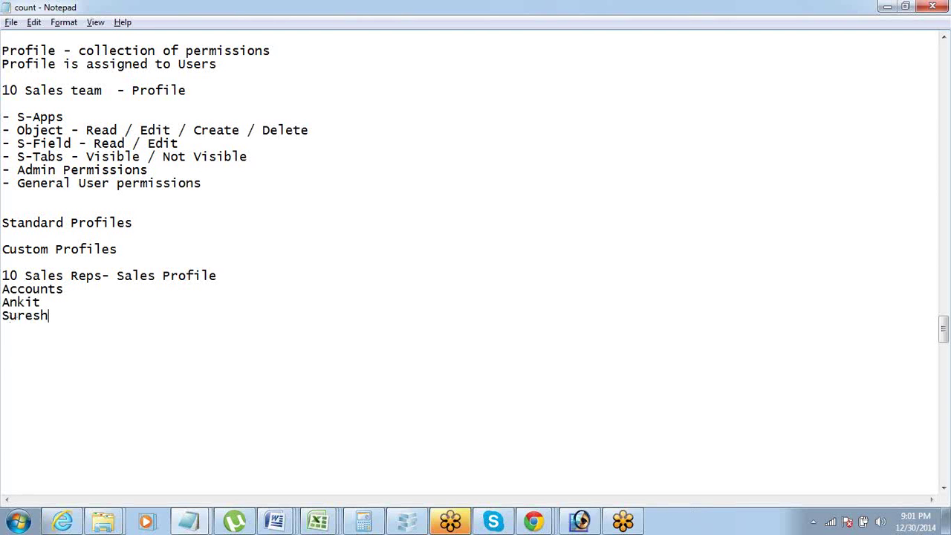
Add two more first names to the list and separate the names from Accounts with a blank line.
{"action": "key", "text": "Return"}
{"action": "type", "text": "Rohit"}
{"action": "key", "text": "Return"}
{"action": "type", "text": "Vijaya"}
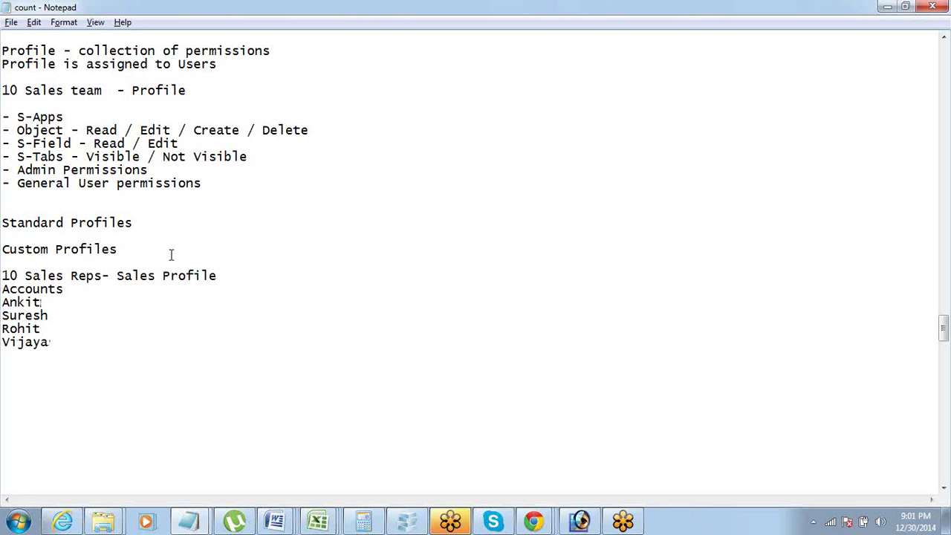
{"action": "key", "text": "Home"}
{"action": "key", "text": "Return"}
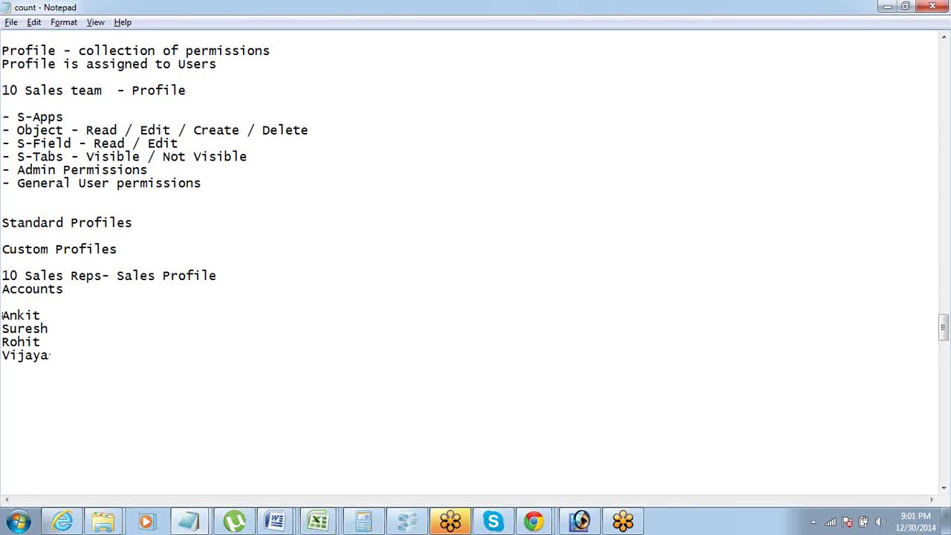
Highlight the word "Accounts" below the "10 Sales Reps- Sales Profile" line.
{"action": "key", "text": "Up"}
{"action": "key", "text": "Up"}
{"action": "key", "text": "shift+Right"}
{"action": "key", "text": "shift+Right"}
{"action": "key", "text": "shift+Right"}
{"action": "key", "text": "shift+Right"}
{"action": "key", "text": "shift+Right"}
{"action": "key", "text": "shift+Right"}
{"action": "key", "text": "shift+Right"}
{"action": "key", "text": "shift+Right"}
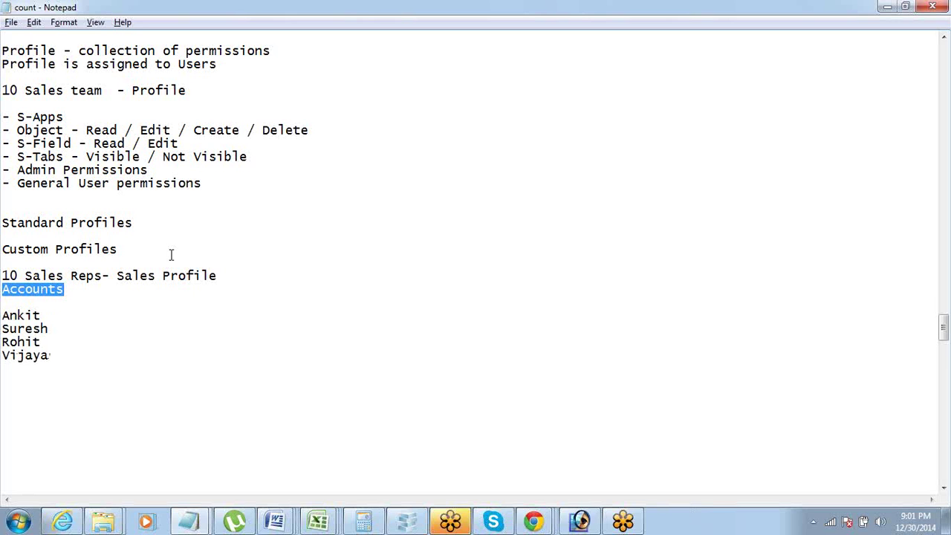
Append a dash after the third and first names in the list below Accounts.
{"action": "key", "text": "Down"}
{"action": "key", "text": "Down"}
{"action": "key", "text": "Down"}
{"action": "type", "text": "-"}
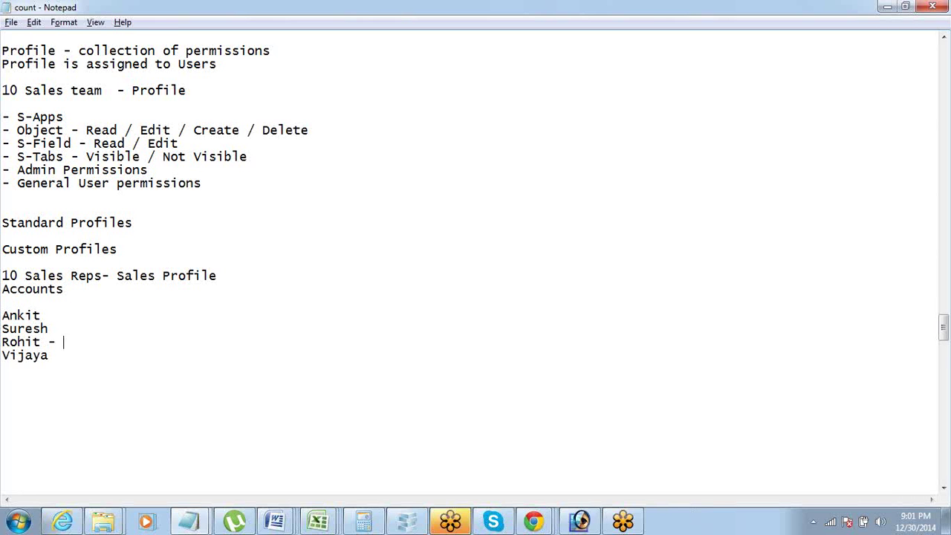
{"action": "key", "text": "Up"}
{"action": "key", "text": "Up"}
{"action": "type", "text": "-"}
Highlight the third name's line, the whole four-name list, and the first name's line in turn.
{"action": "key", "text": "Down"}
{"action": "key", "text": "End"}
{"action": "key", "text": "shift+Home"}
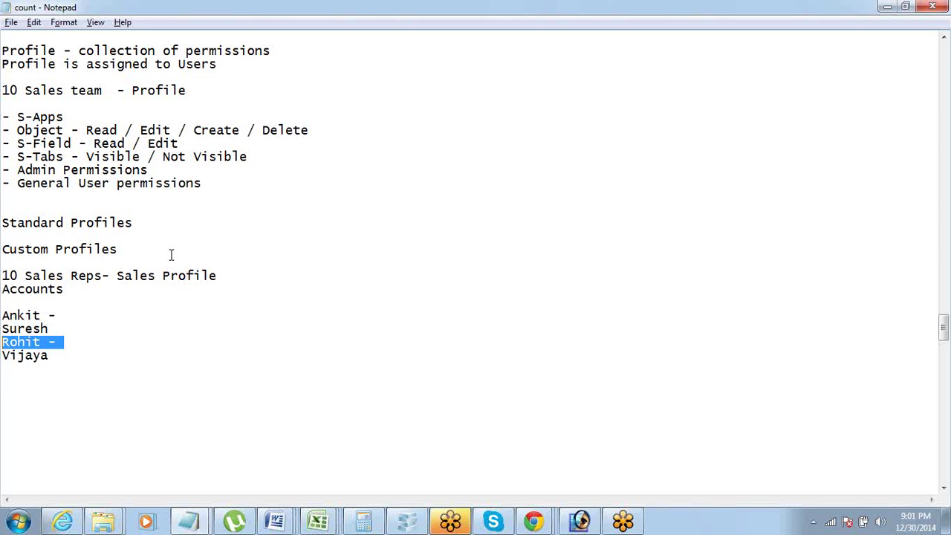
{"action": "key", "text": "Up"}
{"action": "key", "text": "Up"}
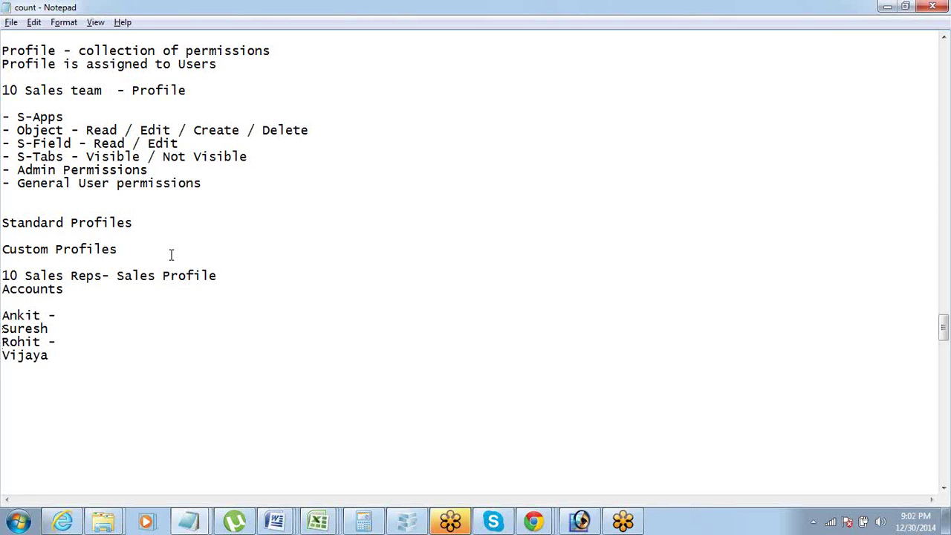
{"action": "key", "text": "shift+Down"}
{"action": "key", "text": "shift+Down"}
{"action": "key", "text": "shift+Down"}
{"action": "key", "text": "shift+Down"}
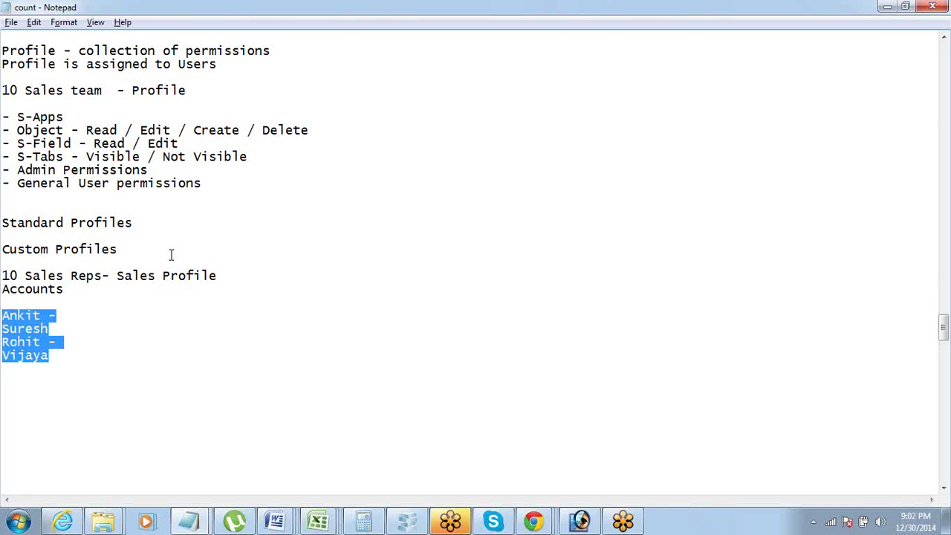
{"action": "key", "text": "Up"}
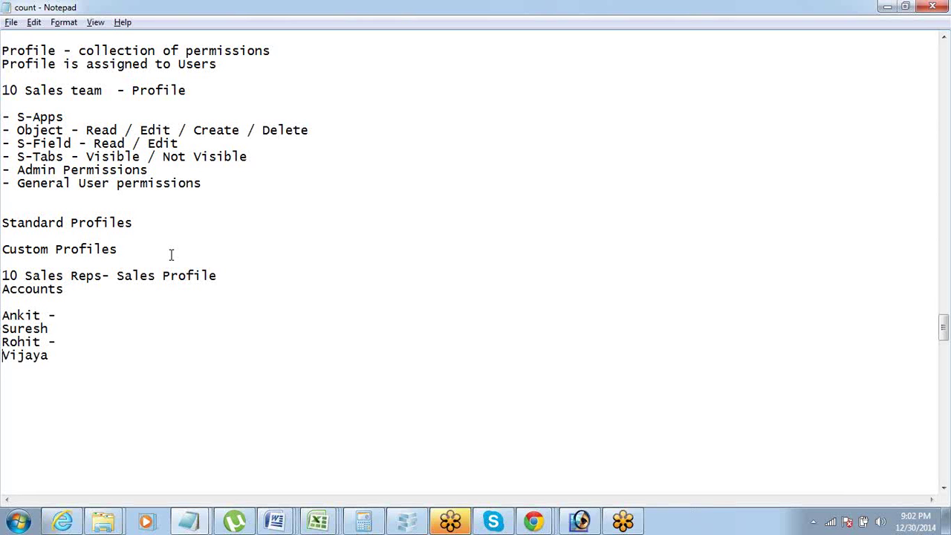
{"action": "key", "text": "End"}
{"action": "key", "text": "Up"}
{"action": "key", "text": "Up"}
{"action": "key", "text": "shift+Home"}
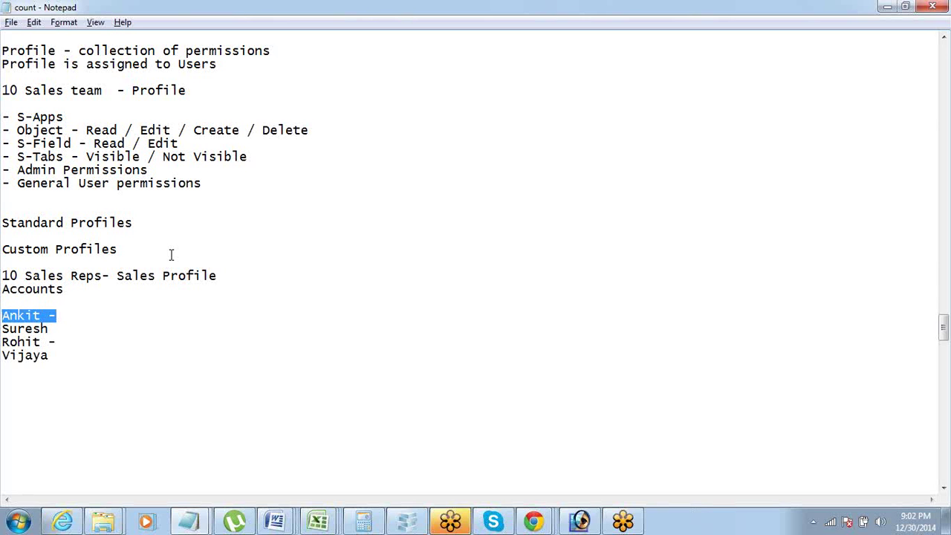
{"action": "key", "text": "Left"}
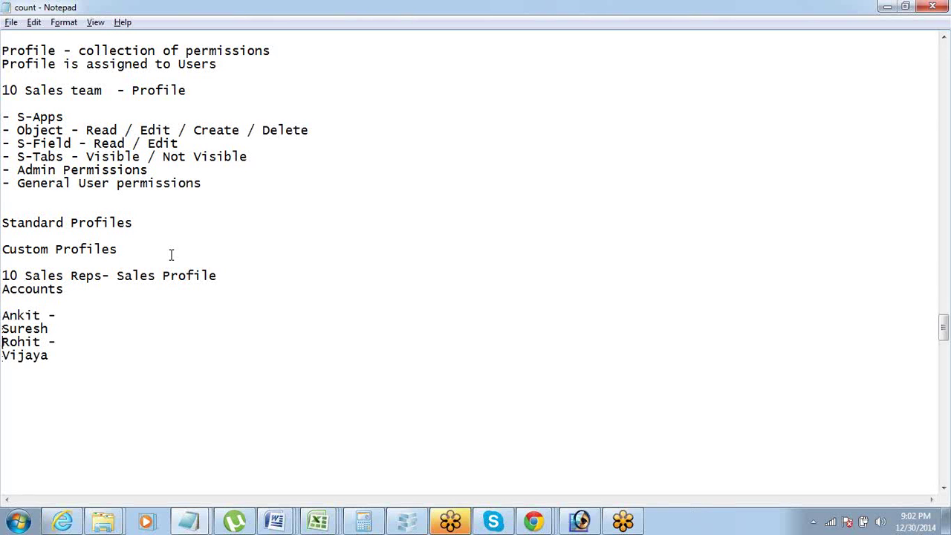
Review the Access & Permissions notes, highlighting the line "Apps, Objects, Tabs, Fields, Records" and the four names.
{"action": "key", "text": "Up"}
{"action": "key", "text": "Up"}
{"action": "key", "text": "Up"}
{"action": "key", "text": "Up"}
{"action": "key", "text": "Up"}
{"action": "key", "text": "Up"}
{"action": "key", "text": "Up"}
{"action": "key", "text": "Up"}
{"action": "key", "text": "Up"}
{"action": "key", "text": "Up"}
{"action": "key", "text": "Up"}
{"action": "key", "text": "Up"}
{"action": "key", "text": "Up"}
{"action": "key", "text": "Up"}
{"action": "key", "text": "Up"}
{"action": "key", "text": "Up"}
{"action": "key", "text": "Up"}
{"action": "key", "text": "Up"}
{"action": "key", "text": "Up"}
{"action": "key", "text": "Up"}
{"action": "key", "text": "Down"}
{"action": "key", "text": "Down"}
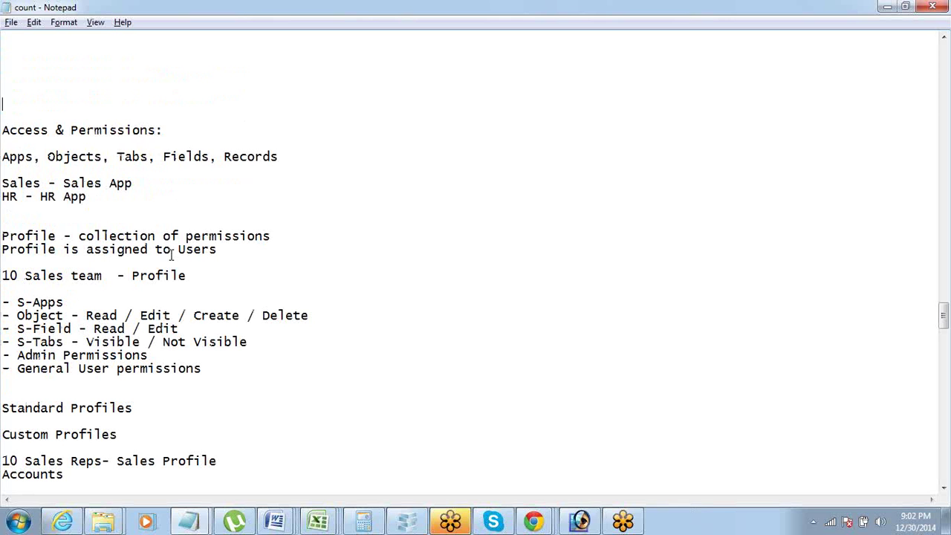
{"action": "left_click_drag", "start_coordinate": [2, 157], "coordinate": [282, 155]}
{"action": "scroll", "coordinate": [283, 155], "scroll_direction": "down", "scroll_amount": 7}
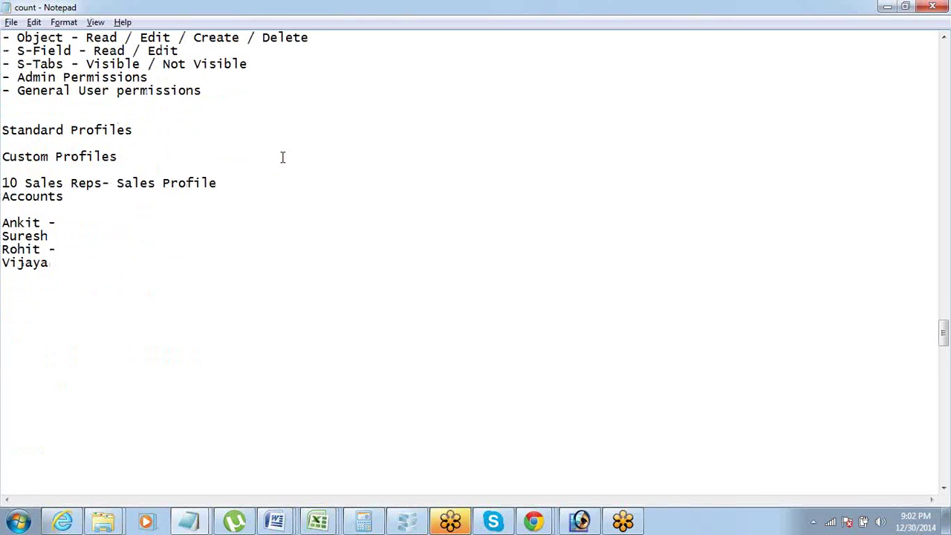
{"action": "left_click_drag", "start_coordinate": [59, 264], "coordinate": [2, 224]}
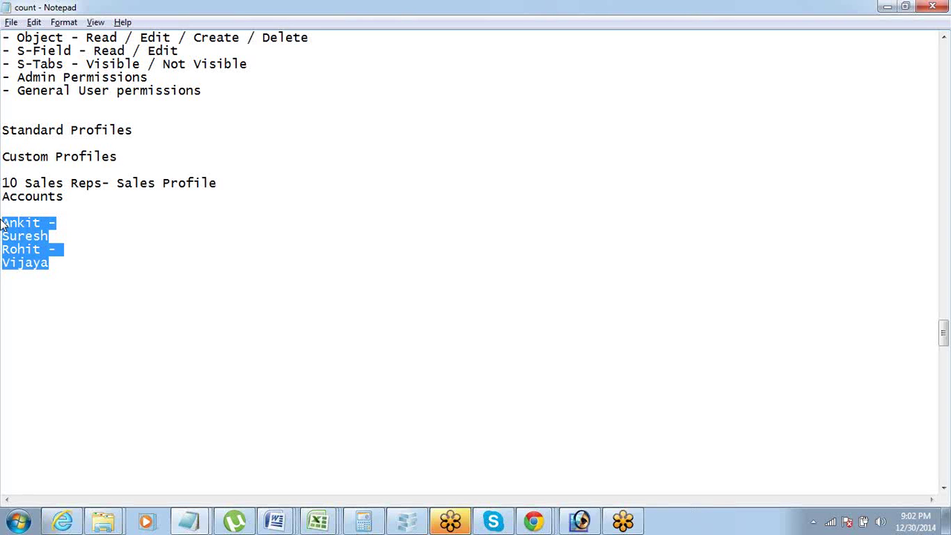
{"action": "left_click", "coordinate": [3, 226]}
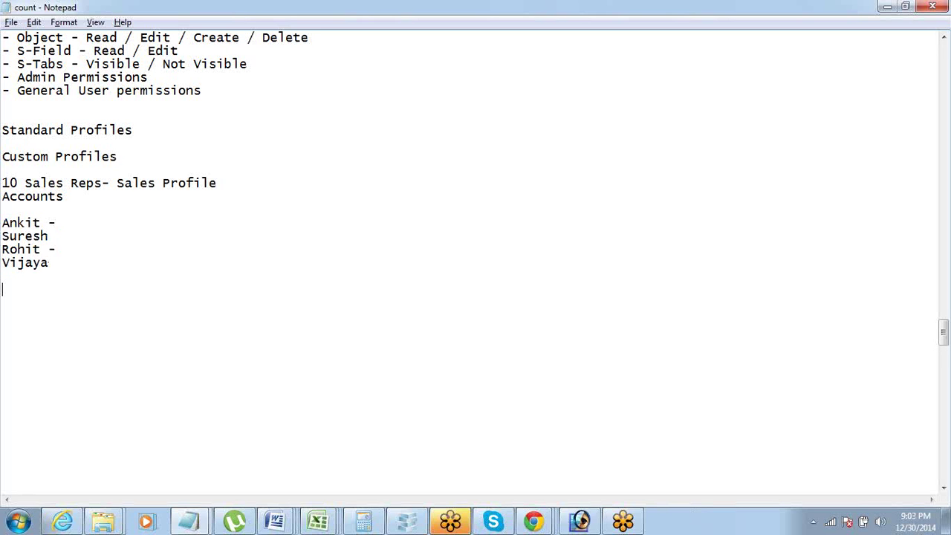
Add the heading "Sharing Settings -" below the list of names, separated from it by two blank lines.
{"action": "type", "text": "Sharing Settom"}
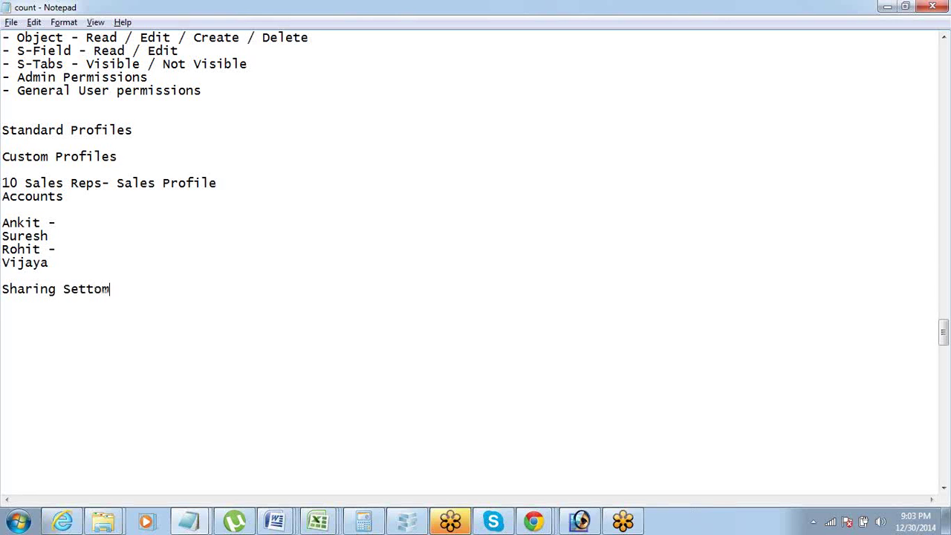
{"action": "type", "text": "=ngs"}
{"action": "double_click", "coordinate": [135, 289]}
{"action": "type", "text": "Settings"}
{"action": "key", "text": "Home"}
{"action": "key", "text": "Return"}
{"action": "key", "text": "End"}
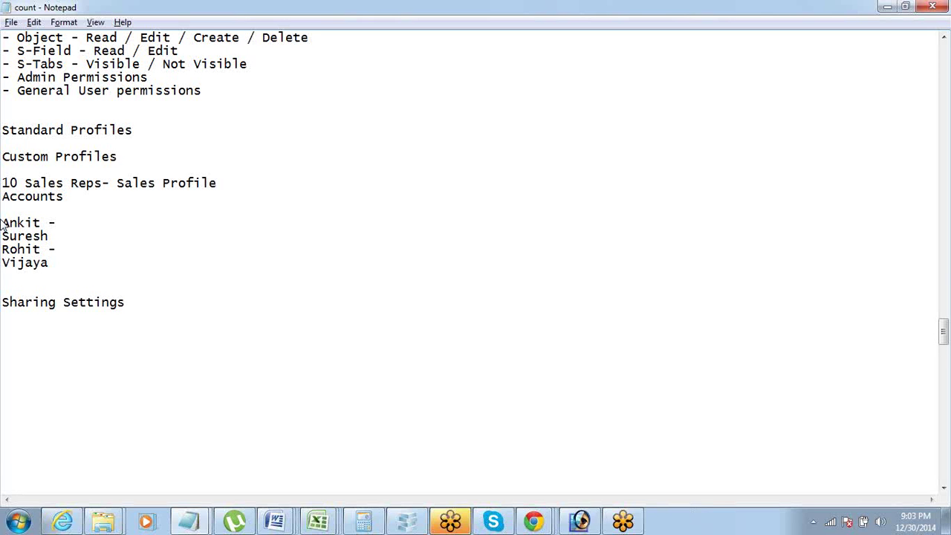
{"action": "type", "text": "-"}
Highlight the four name lines above the Sharing Settings heading.
{"action": "key", "text": "Up"}
{"action": "left_click", "coordinate": [2, 224]}
{"action": "key", "text": "shift+Down"}
{"action": "key", "text": "shift+Down"}
{"action": "key", "text": "shift+Down"}
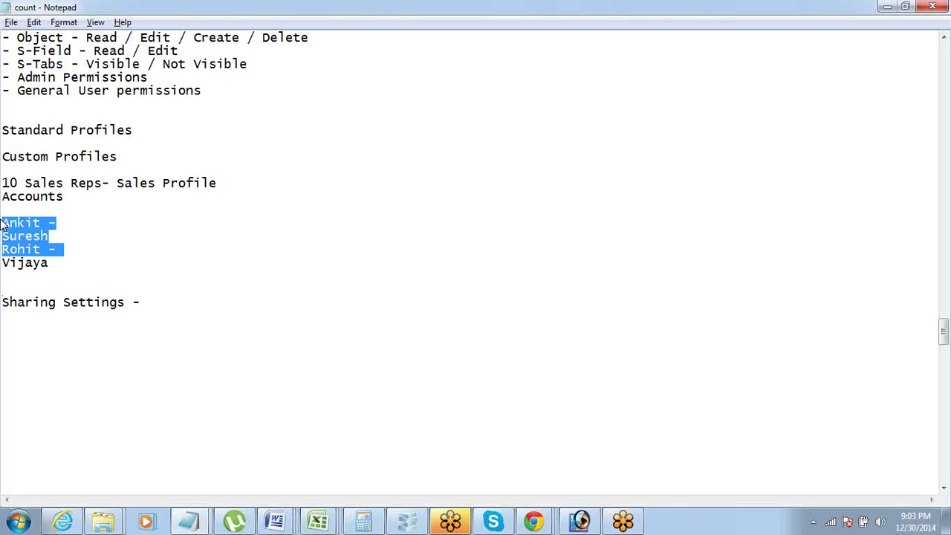
{"action": "key", "text": "shift+Down"}
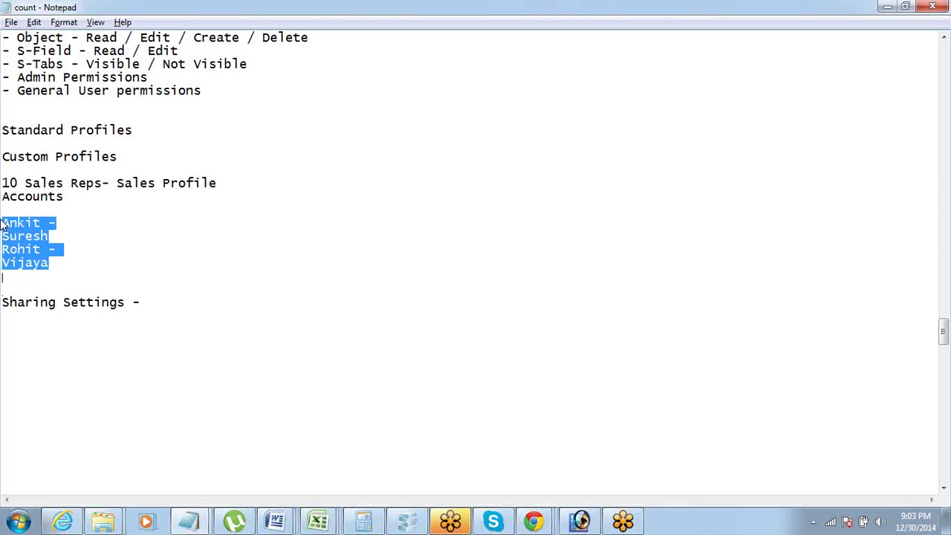
Add the entries "1> Organization Wide Default" and "2> Sharing Rule" on separate lines under Sharing Settings.
{"action": "key", "text": "Right"}
{"action": "key", "text": "Down"}
{"action": "key", "text": "Down"}
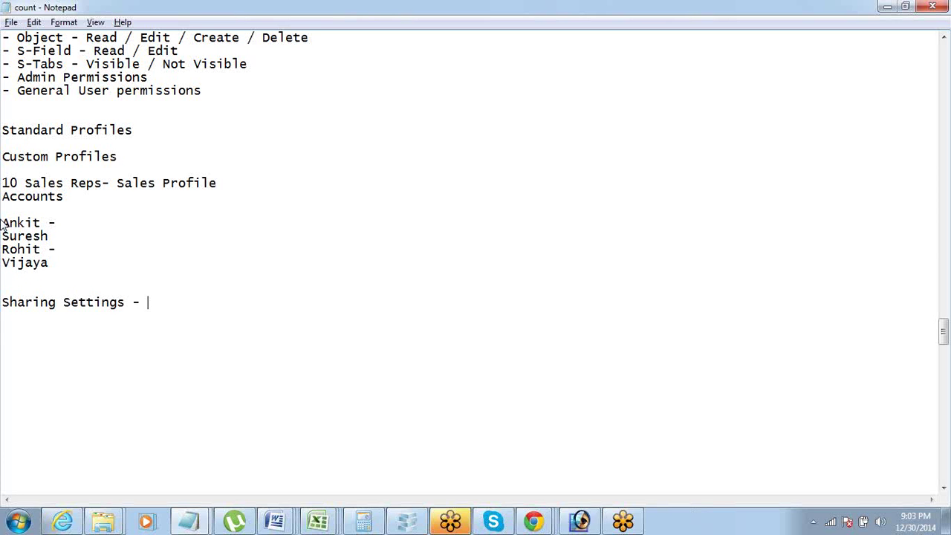
{"action": "key", "text": "Return"}
{"action": "type", "text": "1> Organiza"}
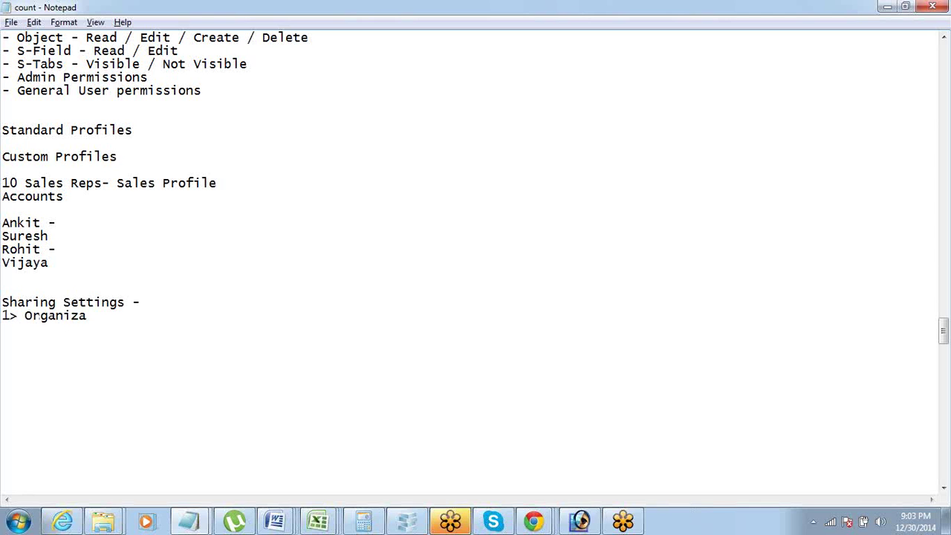
{"action": "type", "text": "tion Wide Default"}
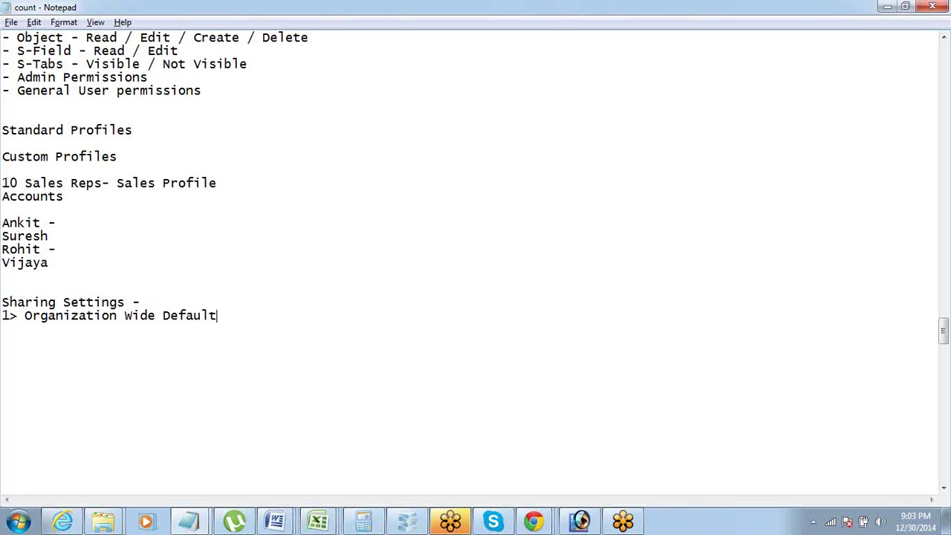
{"action": "key", "text": "Return"}
{"action": "type", "text": "2> Sharing Rue"}
{"action": "key", "text": "Left"}
{"action": "type", "text": "l"}
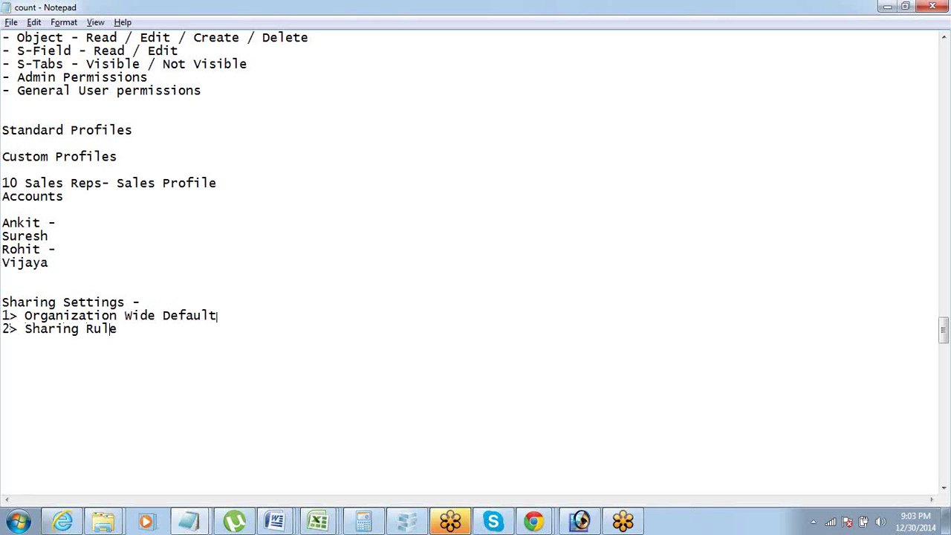
Insert an indented "Private / Public" line under Organization Wide Default, followed by a blank line before Sharing Rule.
{"action": "left_click", "coordinate": [217, 315]}
{"action": "key", "text": "Return"}
{"action": "key", "text": "Return"}
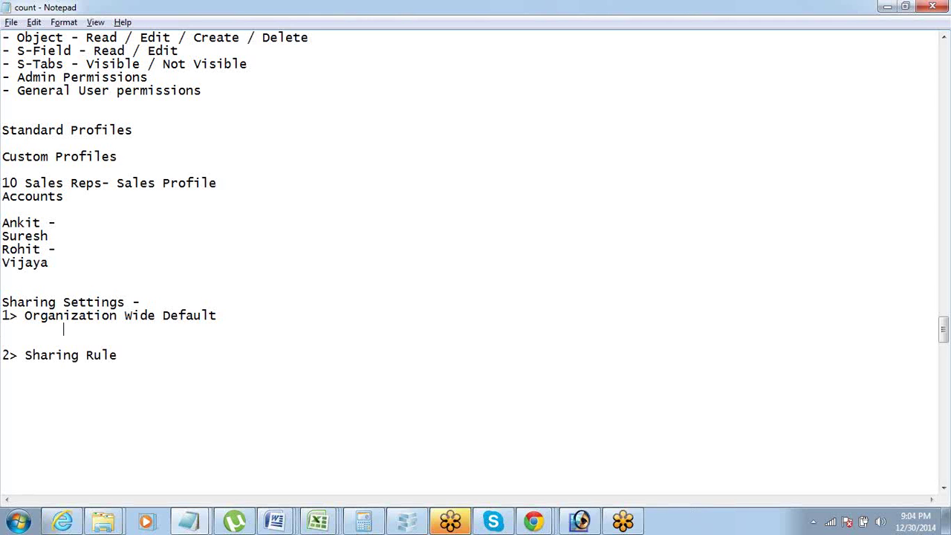
{"action": "type", "text": "Private / Public"}
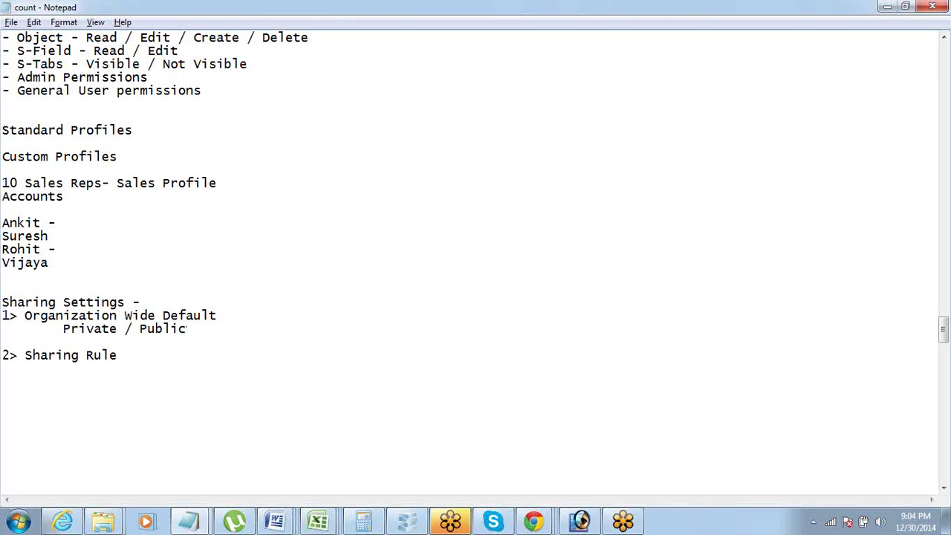
Highlight the sales reps' names listed below Accounts.
{"action": "left_click", "coordinate": [3, 222]}
{"action": "left_click_drag", "start_coordinate": [16, 236], "coordinate": [58, 263]}
{"action": "left_click", "coordinate": [64, 263]}
{"action": "key", "text": "shift+Up"}
{"action": "key", "text": "shift+Up"}
{"action": "key", "text": "shift+Up"}
{"action": "key", "text": "shift+Home"}
{"action": "left_click", "coordinate": [25, 252]}
Extend the Accounts line so that it reads "Accounts - private".
{"action": "left_click", "coordinate": [74, 198]}
{"action": "type", "text": "- p"}
{"action": "type", "text": "rivate"}
Enter 100, 120, 300 and 90 beside the four names in list order, adding any missing dashes.
{"action": "type", "text": "100"}
{"action": "left_click", "coordinate": [48, 235]}
{"action": "type", "text": "-"}
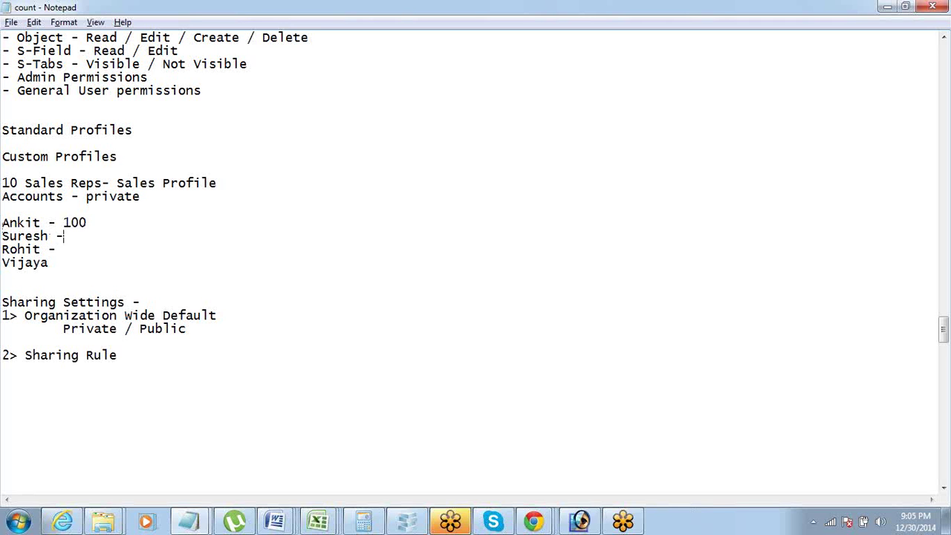
{"action": "type", "text": " 120"}
{"action": "key", "text": "Down"}
{"action": "type", "text": "300"}
{"action": "key", "text": "Down"}
{"action": "type", "text": "-90"}
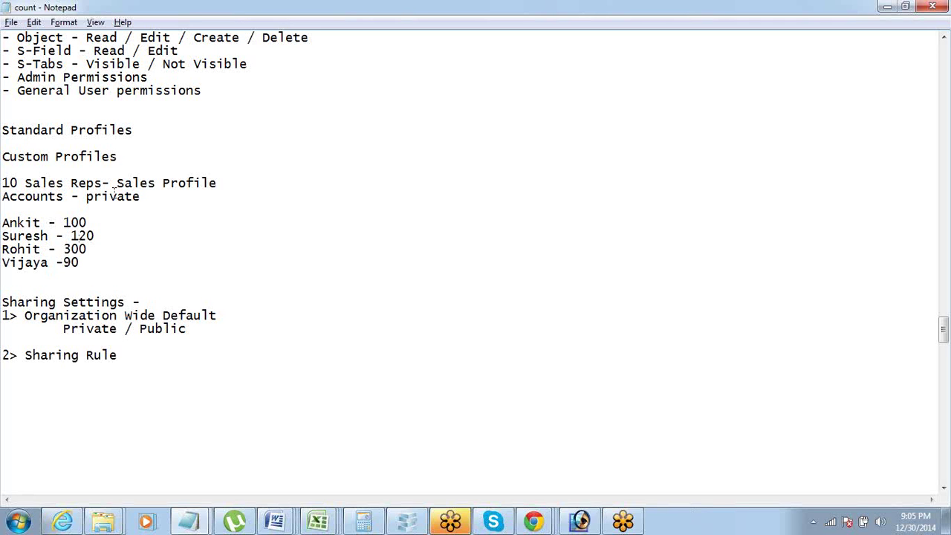
Highlight the private setting and the first rep's number, and change the Accounts line to "Accounts - public".
{"action": "left_click_drag", "start_coordinate": [125, 197], "coordinate": [141, 197]}
{"action": "left_click_drag", "start_coordinate": [66, 222], "coordinate": [87, 222]}
{"action": "left_click_drag", "start_coordinate": [143, 198], "coordinate": [84, 198]}
{"action": "type", "text": "public"}
Append "- 610" to each of the four name lines.
{"action": "left_click", "coordinate": [126, 222]}
{"action": "type", "text": "- 610"}
{"action": "left_click", "coordinate": [127, 238]}
{"action": "type", "text": "- 610"}
{"action": "key", "text": "Down"}
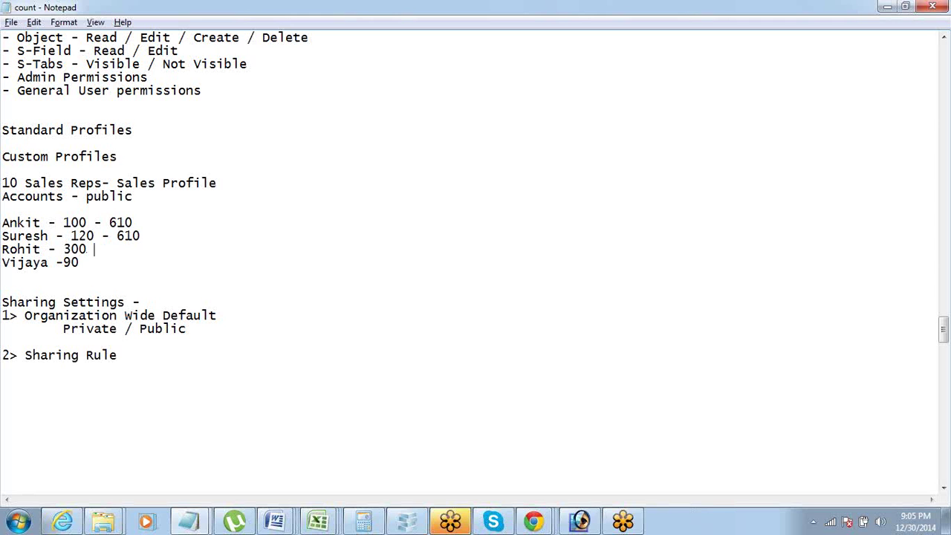
{"action": "type", "text": "- 610"}
{"action": "key", "text": "Down"}
{"action": "type", "text": "- 610"}
Highlight the four name lines, followed by the Organization Wide Default entry with its "Private / Public" line.
{"action": "left_click_drag", "start_coordinate": [2, 223], "coordinate": [126, 266]}
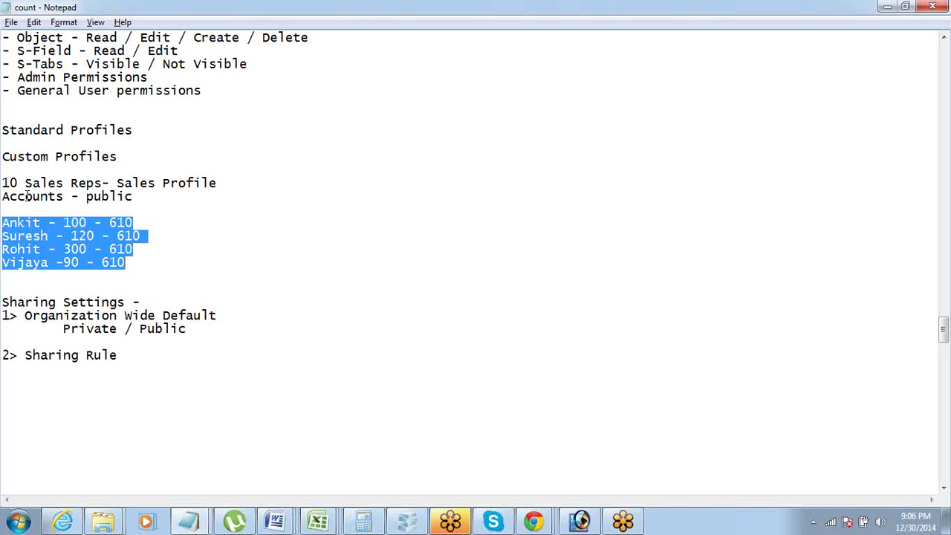
{"action": "key", "text": "Down"}
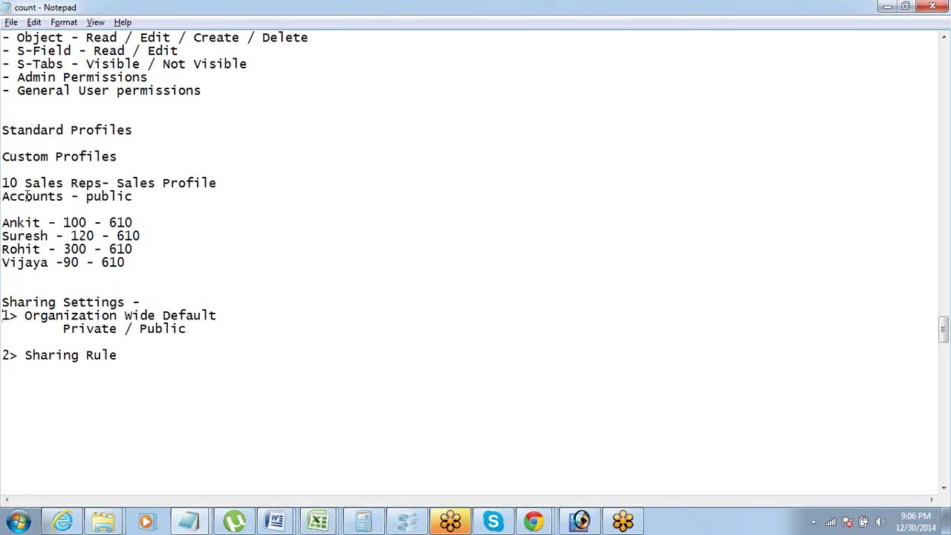
{"action": "key", "text": "shift+Down"}
{"action": "key", "text": "shift+Down"}
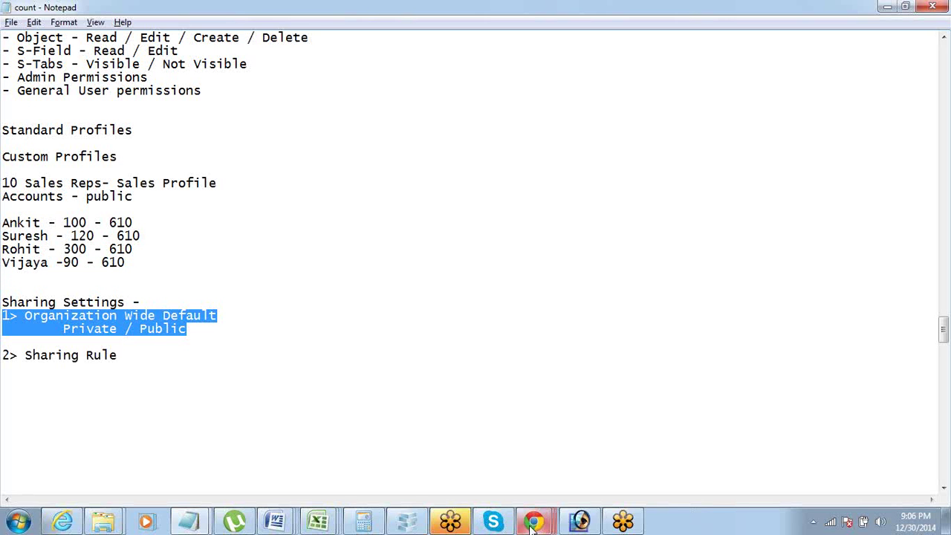
Switch to Salesforce in Chrome, collapse Manage Users in the setup tree and expand Security Controls.
{"action": "mouse_move", "coordinate": [533, 523]}
{"action": "left_click", "coordinate": [531, 418]}
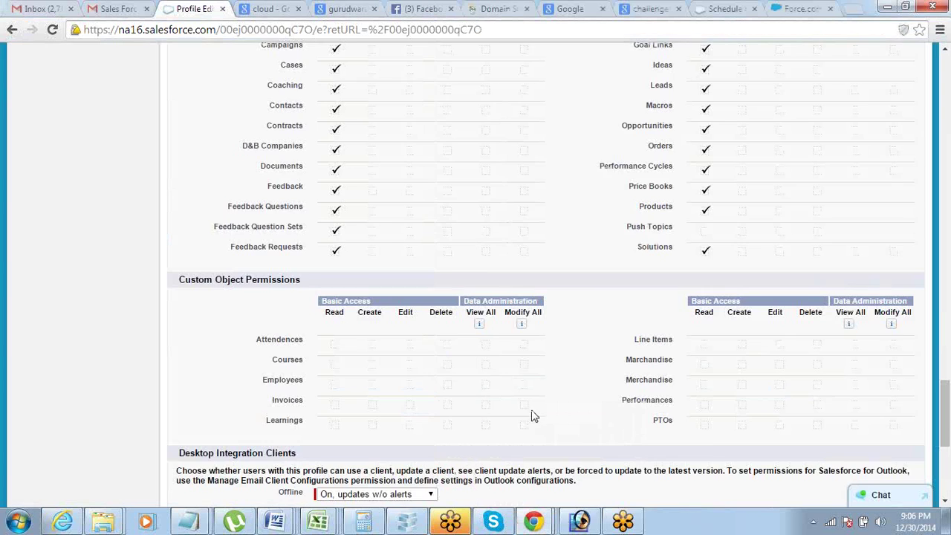
{"action": "scroll", "coordinate": [430, 267], "scroll_direction": "up", "scroll_amount": 20}
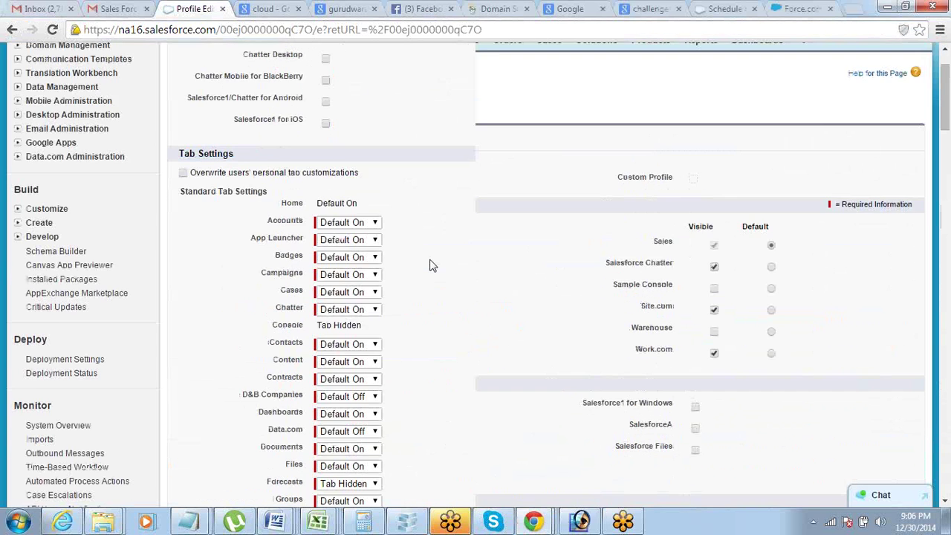
{"action": "scroll", "coordinate": [430, 265], "scroll_direction": "up", "scroll_amount": 5}
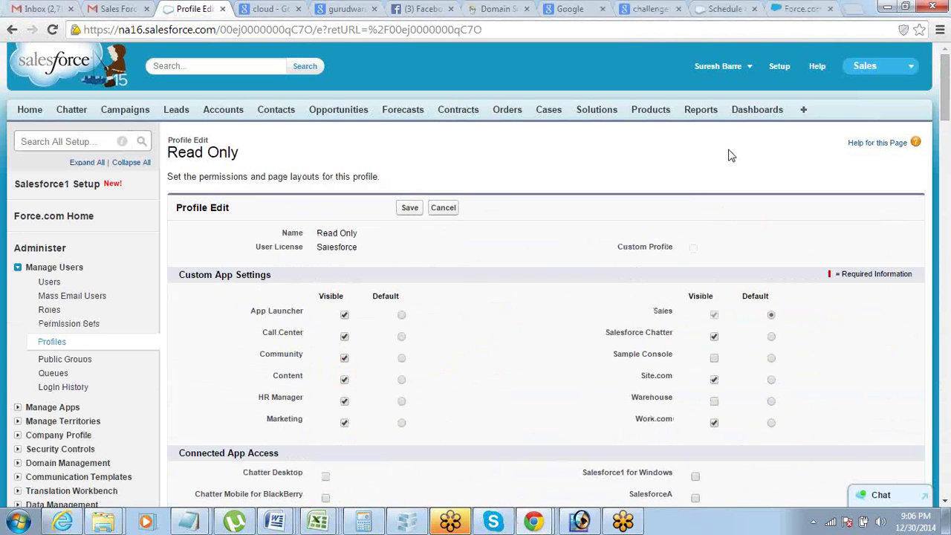
{"action": "left_click", "coordinate": [16, 269]}
{"action": "scroll", "coordinate": [18, 269], "scroll_direction": "down", "scroll_amount": 1}
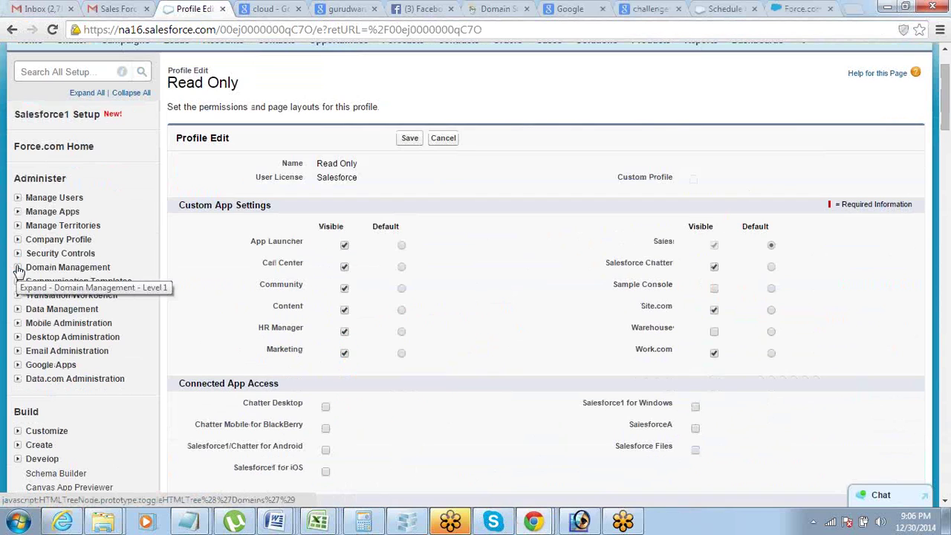
{"action": "scroll", "coordinate": [18, 297], "scroll_direction": "up", "scroll_amount": 1}
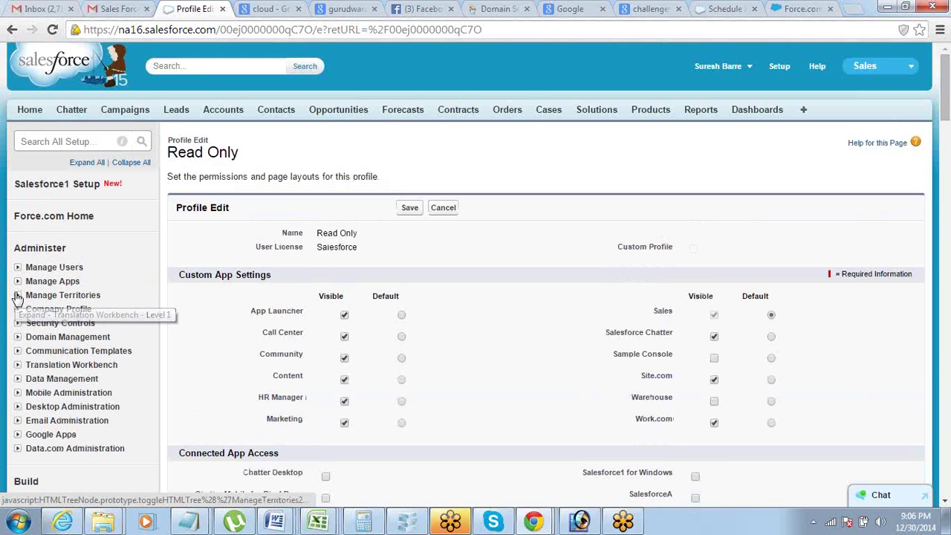
{"action": "scroll", "coordinate": [18, 308], "scroll_direction": "down", "scroll_amount": 1}
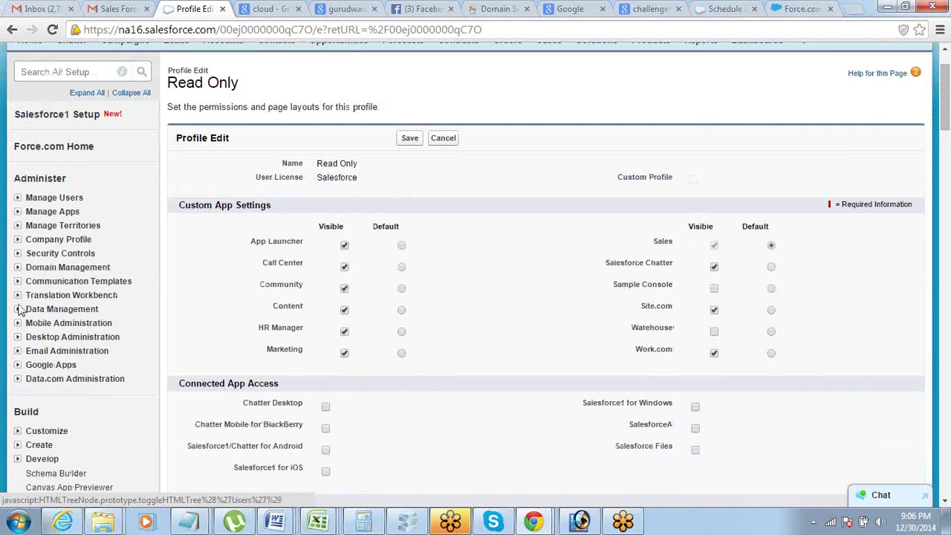
{"action": "left_click", "coordinate": [18, 254]}
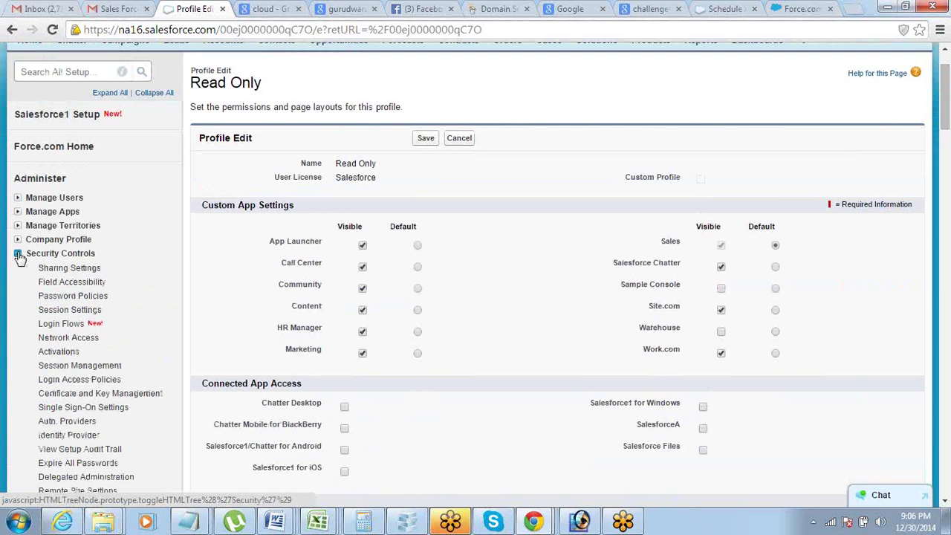
Open Sharing Settings under Security Controls, dismiss the external-users notice, and highlight the Organization-Wide Defaults heading.
{"action": "left_click", "coordinate": [52, 271]}
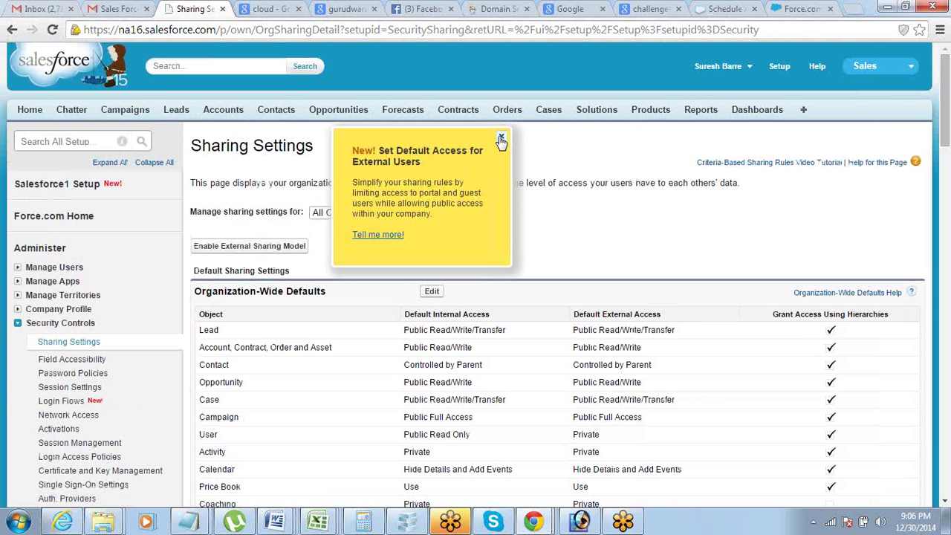
{"action": "left_click", "coordinate": [500, 137]}
{"action": "scroll", "coordinate": [386, 198], "scroll_direction": "down", "scroll_amount": 1}
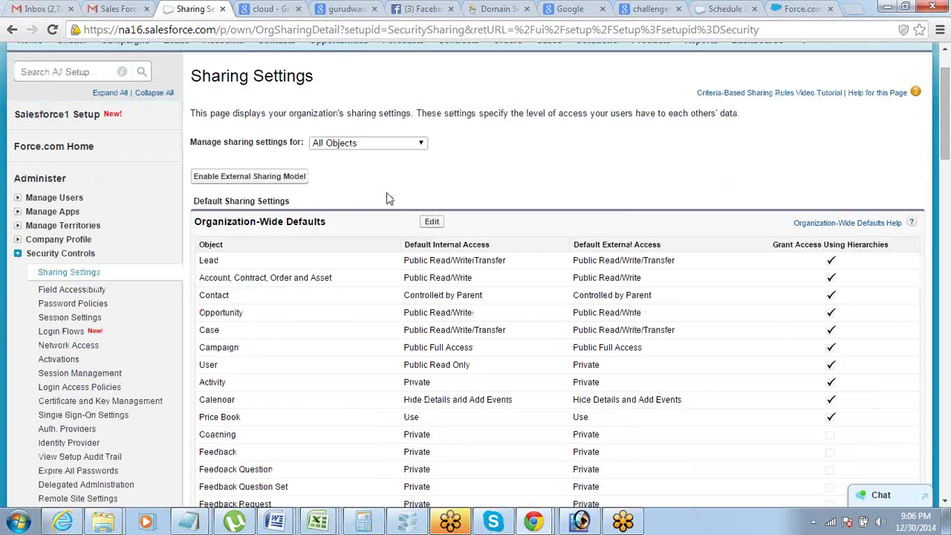
{"action": "scroll", "coordinate": [387, 199], "scroll_direction": "down", "scroll_amount": 1}
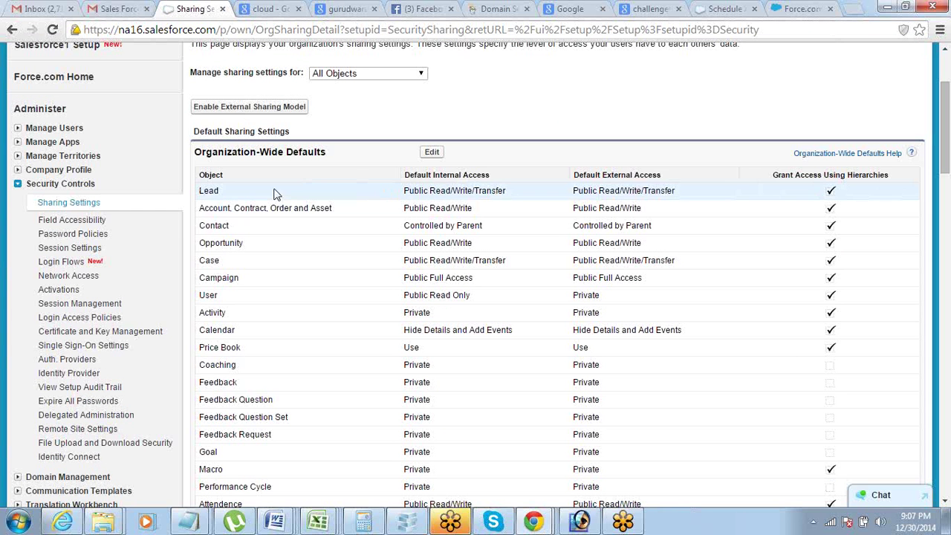
{"action": "left_click_drag", "start_coordinate": [197, 152], "coordinate": [327, 153]}
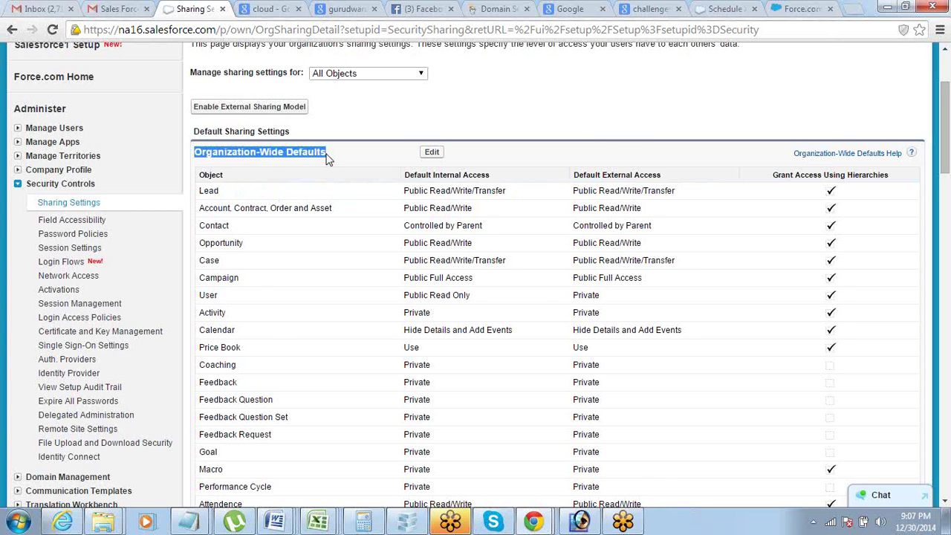
Highlight the object rows from Coaching to Performance Cycle, the rows from Attendence to Invoice, and the Coaching to Performance Cycle rows again.
{"action": "scroll", "coordinate": [297, 162], "scroll_direction": "down", "scroll_amount": 2}
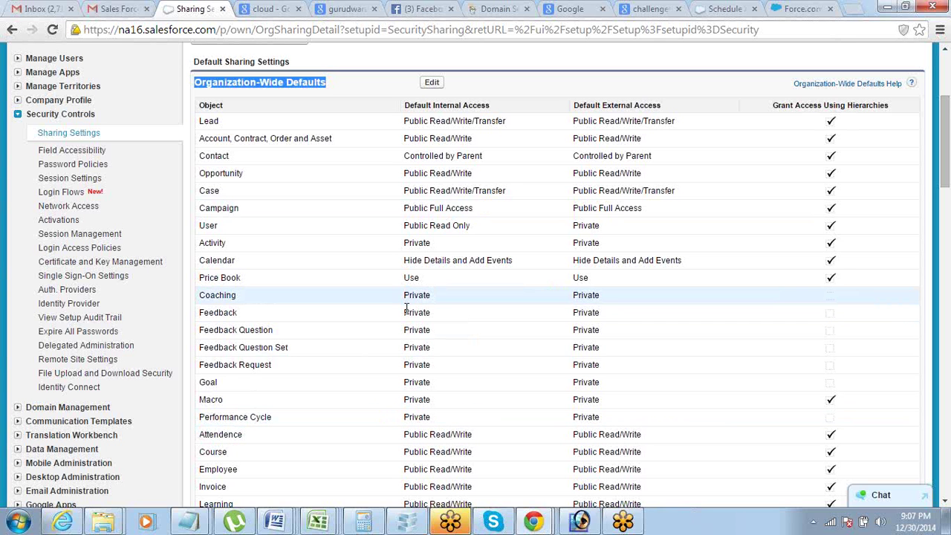
{"action": "scroll", "coordinate": [410, 402], "scroll_direction": "down", "scroll_amount": 2}
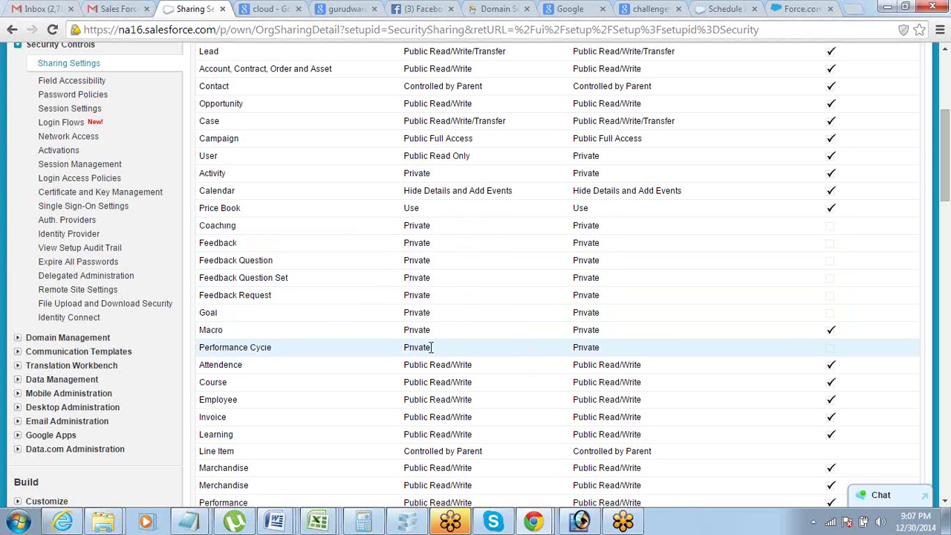
{"action": "left_click_drag", "start_coordinate": [434, 347], "coordinate": [199, 233]}
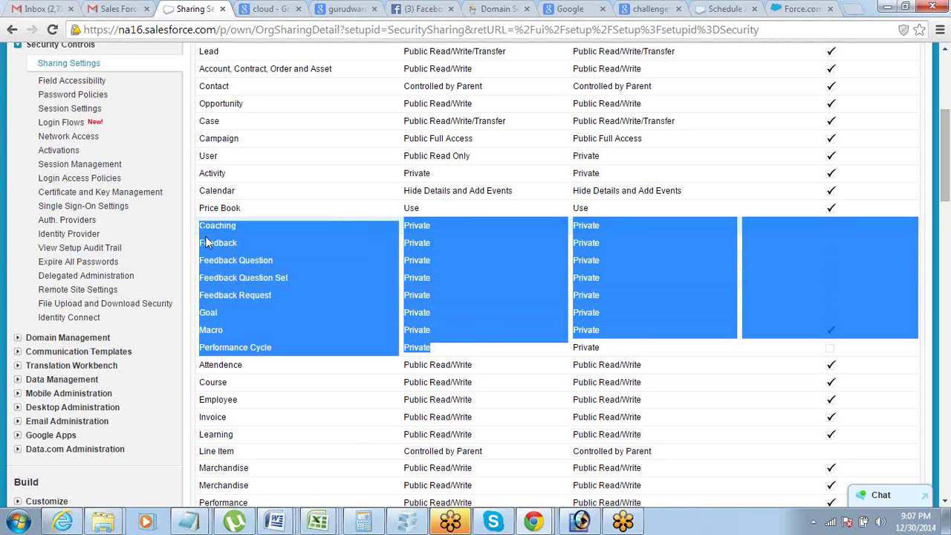
{"action": "scroll", "coordinate": [204, 238], "scroll_direction": "down", "scroll_amount": 1}
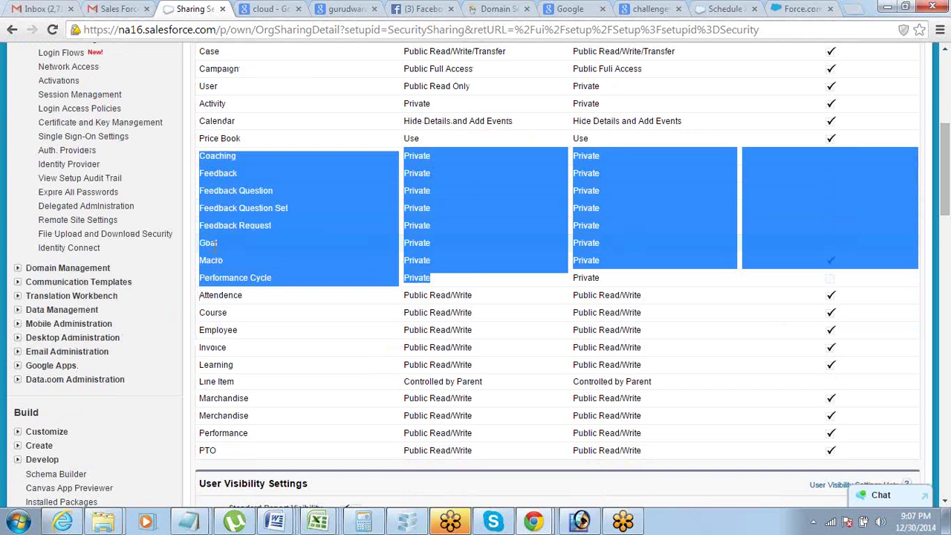
{"action": "left_click", "coordinate": [201, 297]}
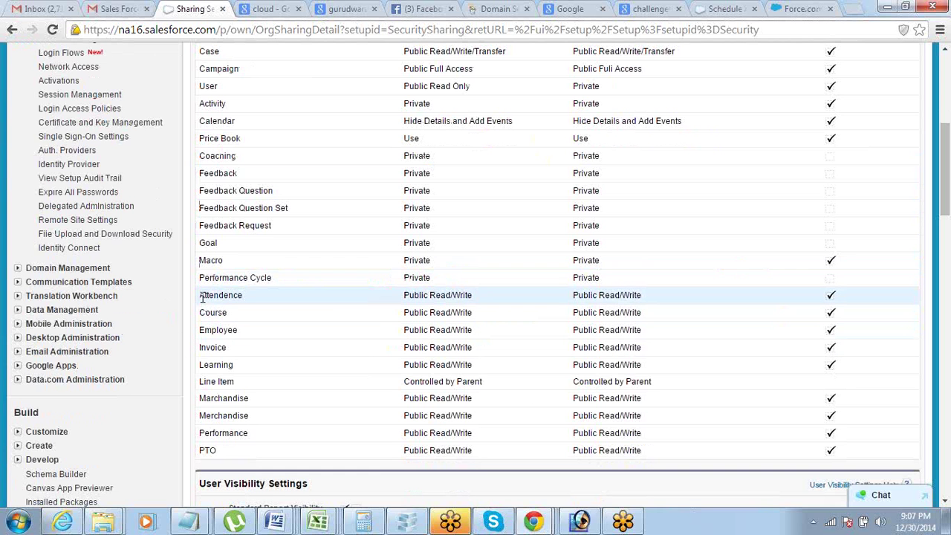
{"action": "left_click_drag", "start_coordinate": [201, 297], "coordinate": [251, 354]}
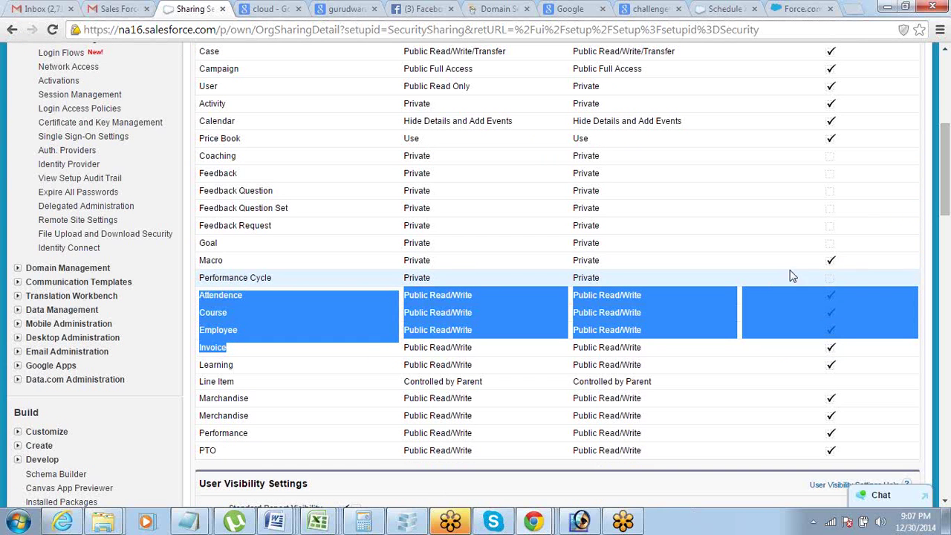
{"action": "left_click_drag", "start_coordinate": [838, 276], "coordinate": [198, 154]}
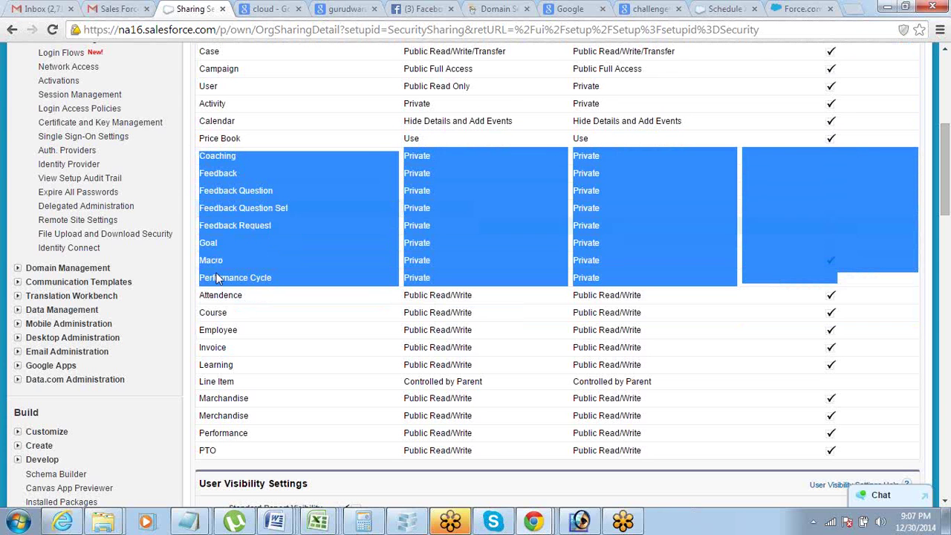
Open the Organization-Wide Defaults for editing and look through the default internal access options of the objects.
{"action": "scroll", "coordinate": [216, 277], "scroll_direction": "up", "scroll_amount": 3}
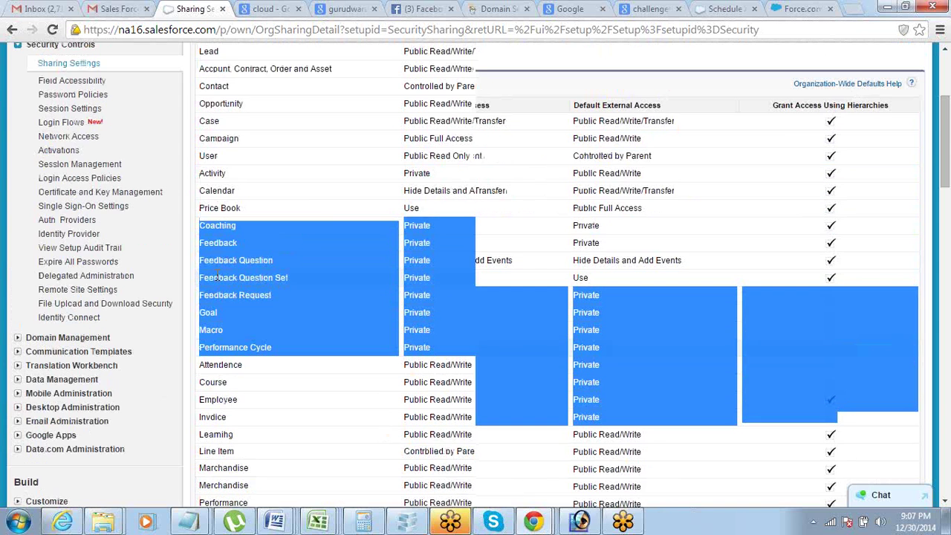
{"action": "scroll", "coordinate": [239, 337], "scroll_direction": "down", "scroll_amount": 1}
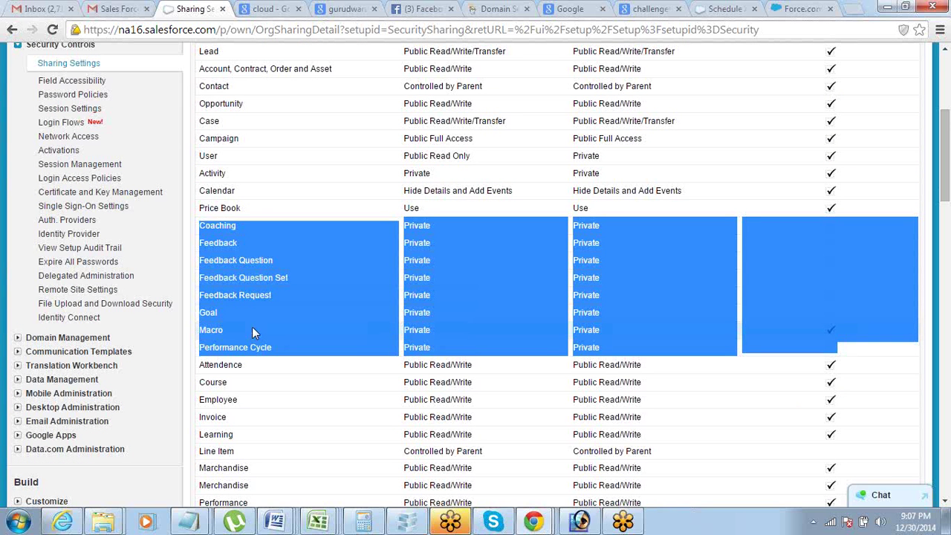
{"action": "scroll", "coordinate": [252, 332], "scroll_direction": "up", "scroll_amount": 1}
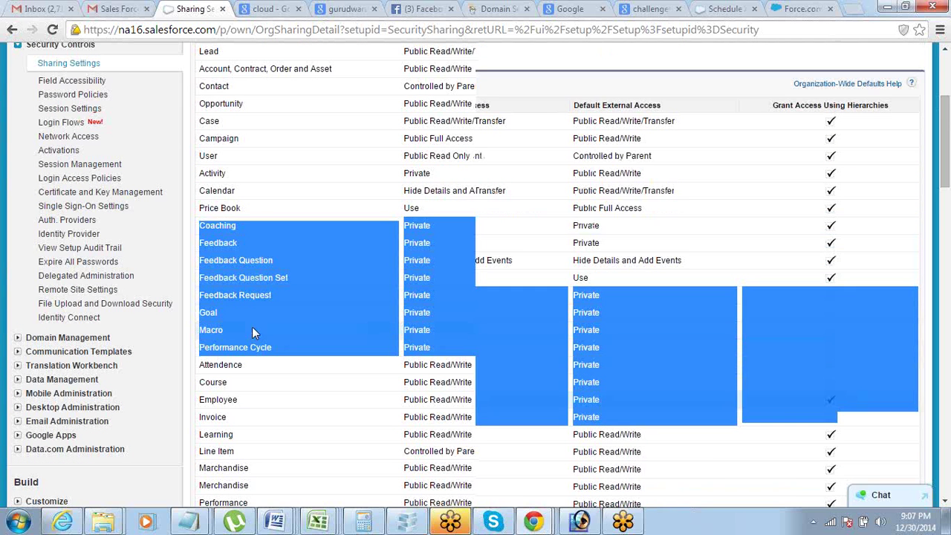
{"action": "scroll", "coordinate": [253, 328], "scroll_direction": "down", "scroll_amount": 2}
{"action": "scroll", "coordinate": [253, 328], "scroll_direction": "up", "scroll_amount": 3}
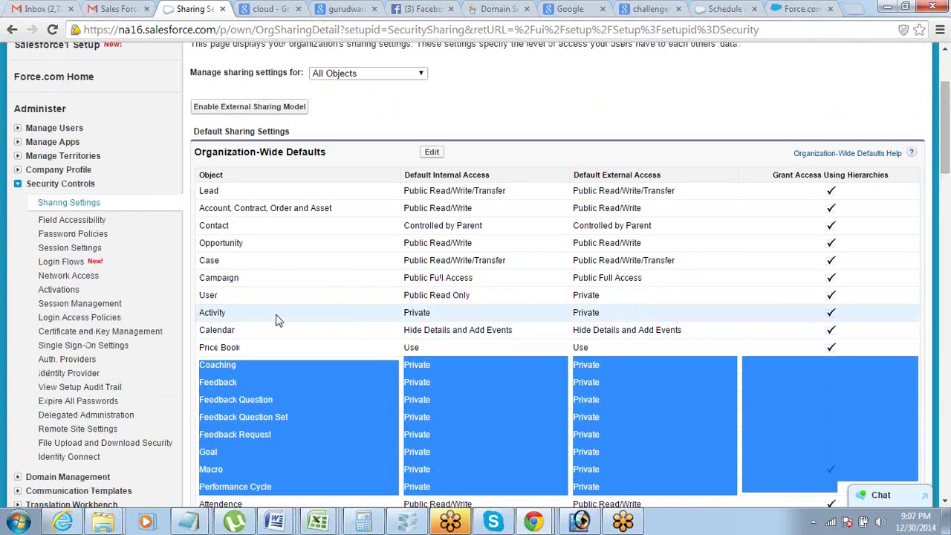
{"action": "left_click", "coordinate": [431, 151]}
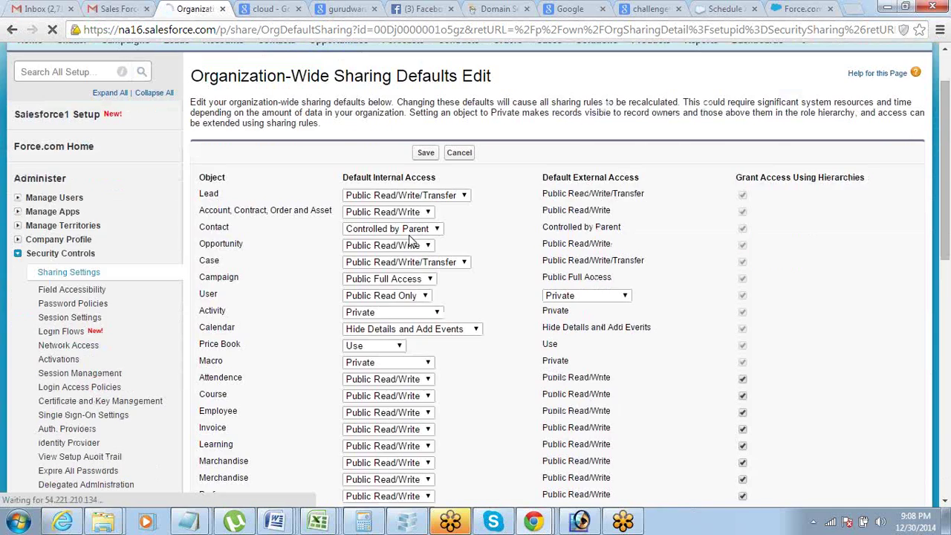
{"action": "scroll", "coordinate": [408, 245], "scroll_direction": "down", "scroll_amount": 2}
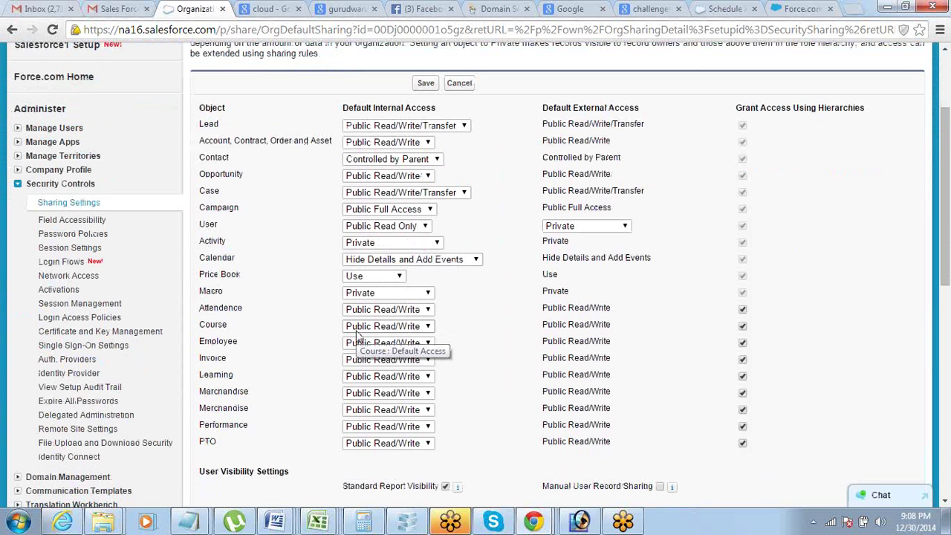
Switch to the count file in Notepad and highlight the Organization Wide Default entry with its "Private / Public" line.
{"action": "mouse_move", "coordinate": [189, 521]}
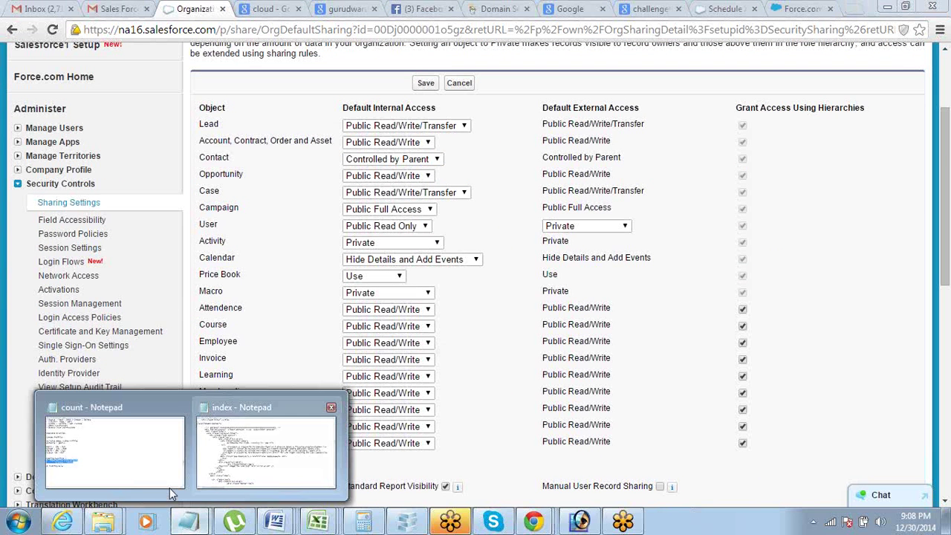
{"action": "left_click", "coordinate": [167, 485]}
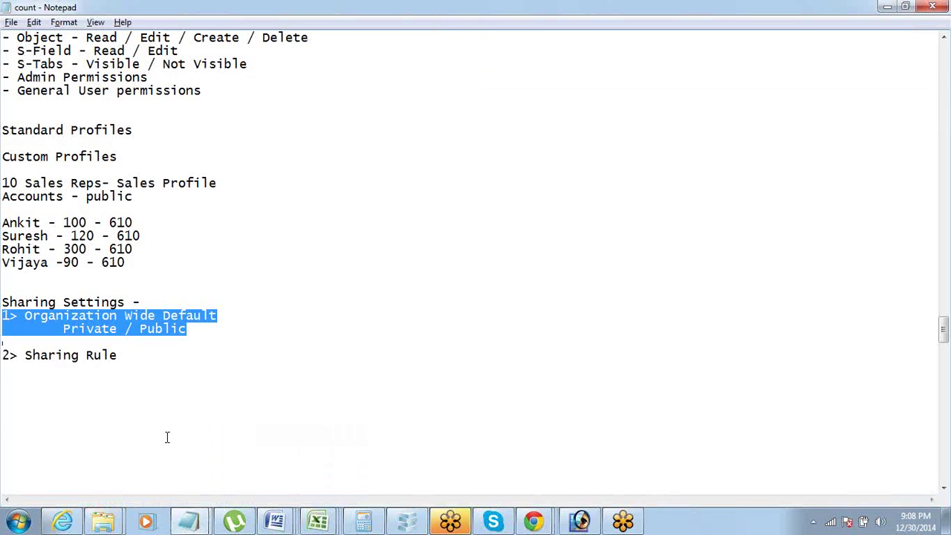
{"action": "left_click", "coordinate": [187, 329]}
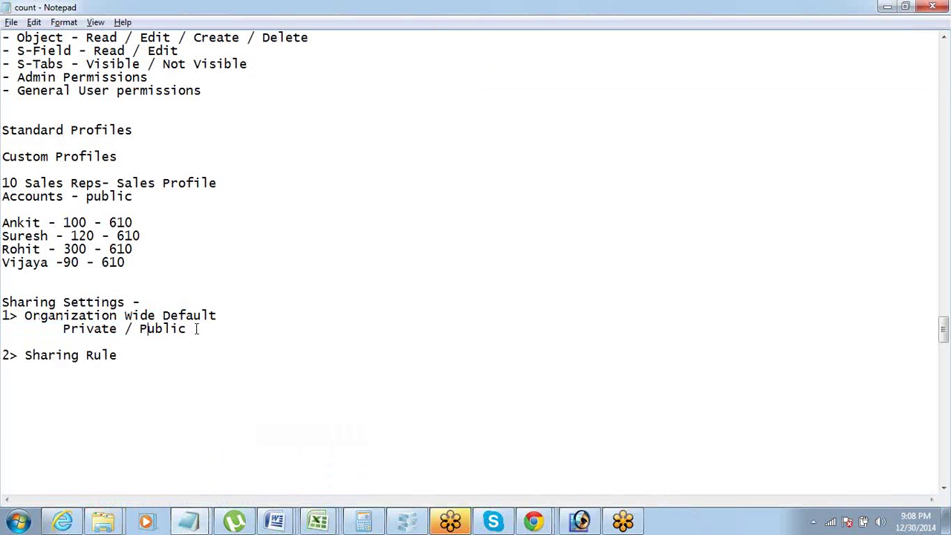
{"action": "left_click", "coordinate": [2, 329], "text": "shift"}
{"action": "left_click", "coordinate": [2, 317], "text": "shift"}
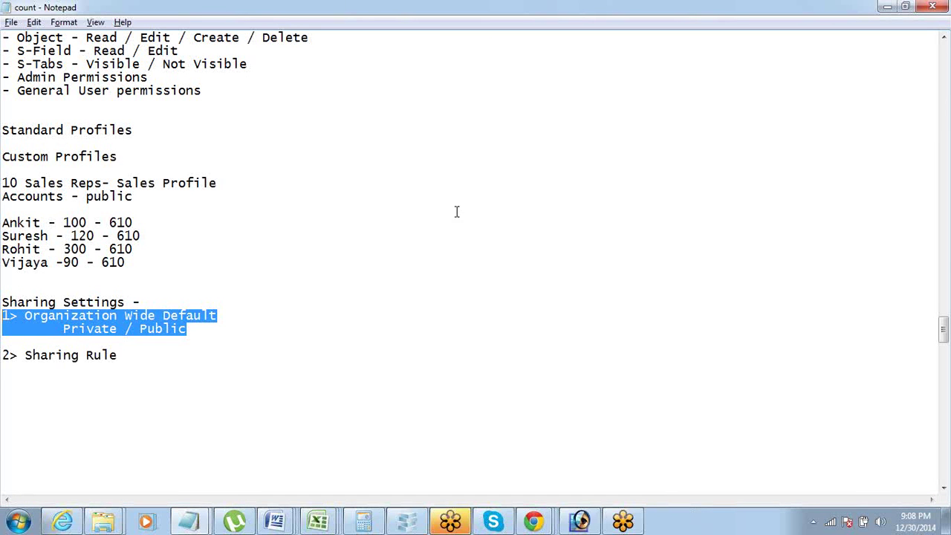
Highlight the Organization Wide Default entry again, followed by the word "Public" and the word "Private" beneath it.
{"action": "left_click", "coordinate": [943, 37]}
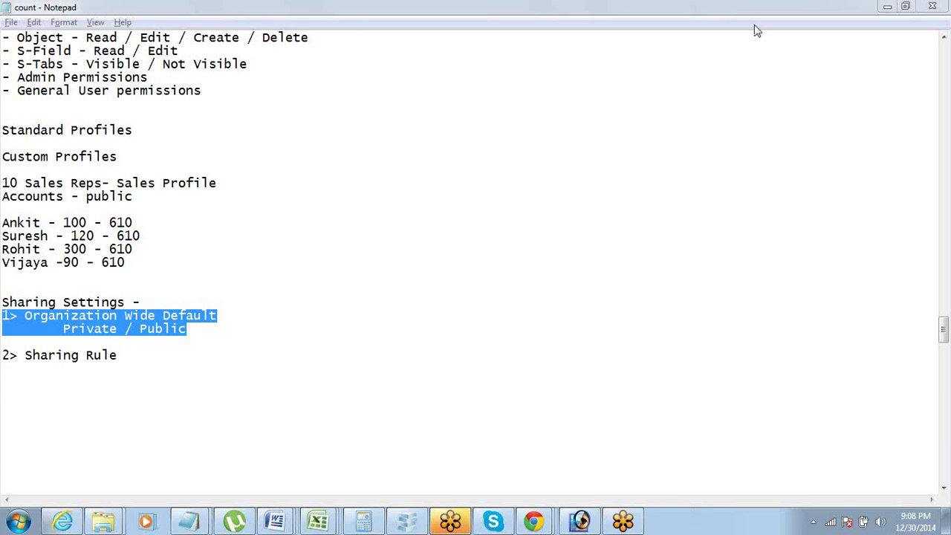
{"action": "left_click", "coordinate": [47, 411]}
{"action": "left_click_drag", "start_coordinate": [188, 329], "coordinate": [5, 316]}
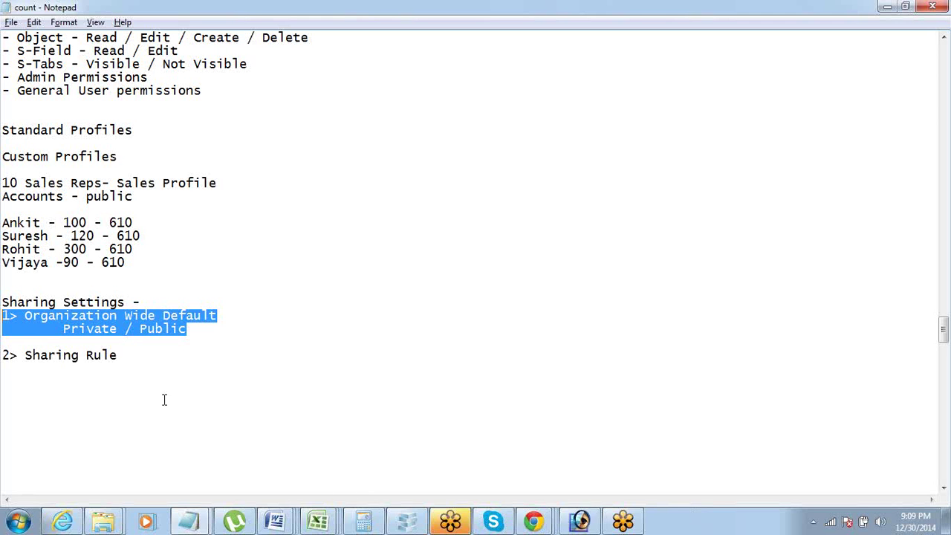
{"action": "double_click", "coordinate": [162, 329]}
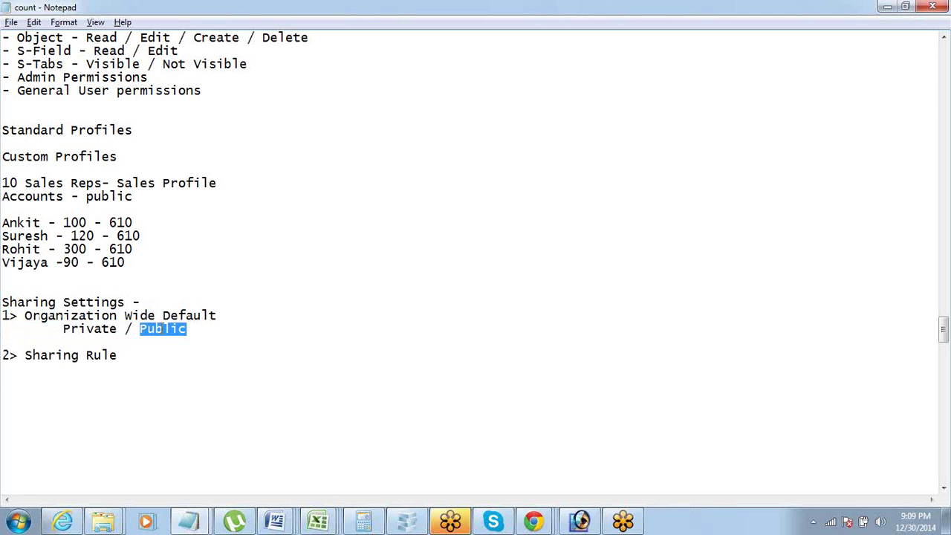
{"action": "double_click", "coordinate": [81, 329]}
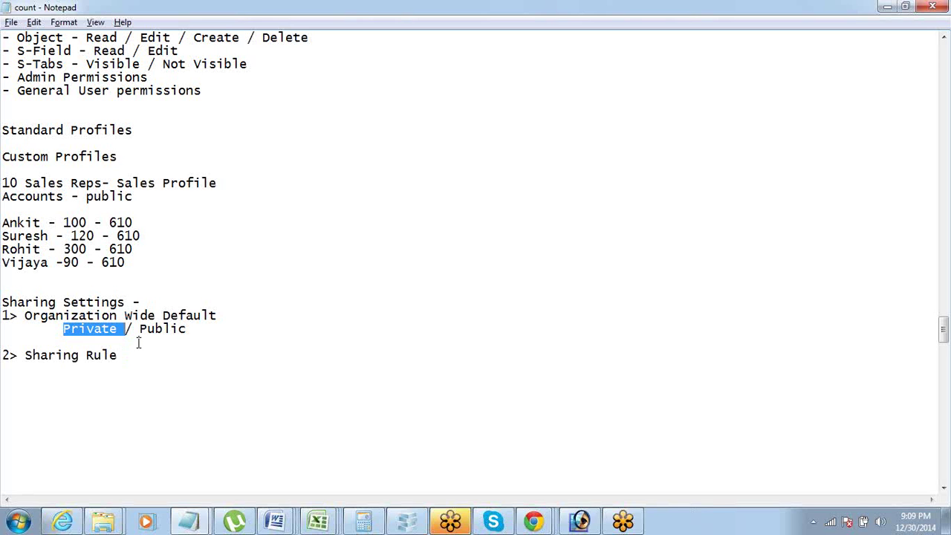
Add the indented line "Private - Manager wants to have access" below "Private / Public" and highlight its first word.
{"action": "left_click", "coordinate": [190, 332]}
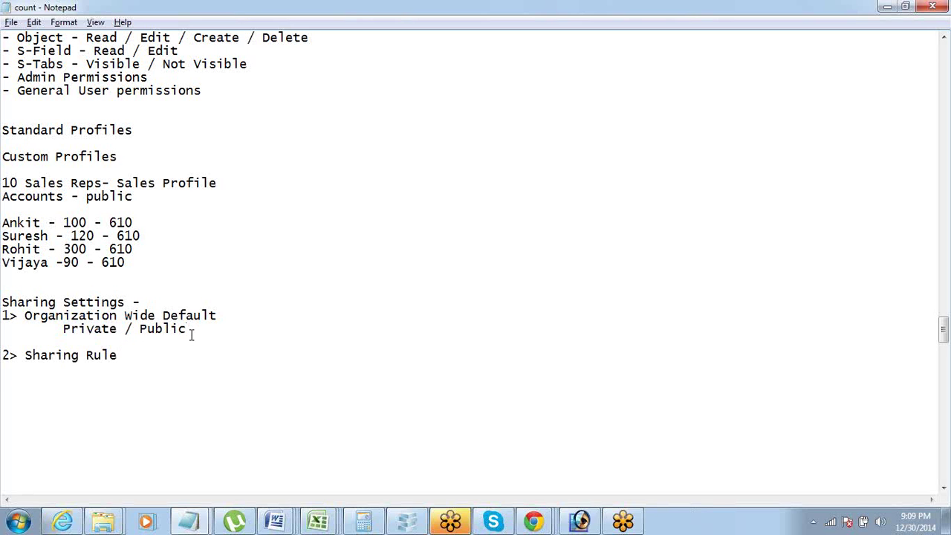
{"action": "key", "text": "Return"}
{"action": "key", "text": "Return"}
{"action": "key", "text": "Tab"}
{"action": "type", "text": "Pr"}
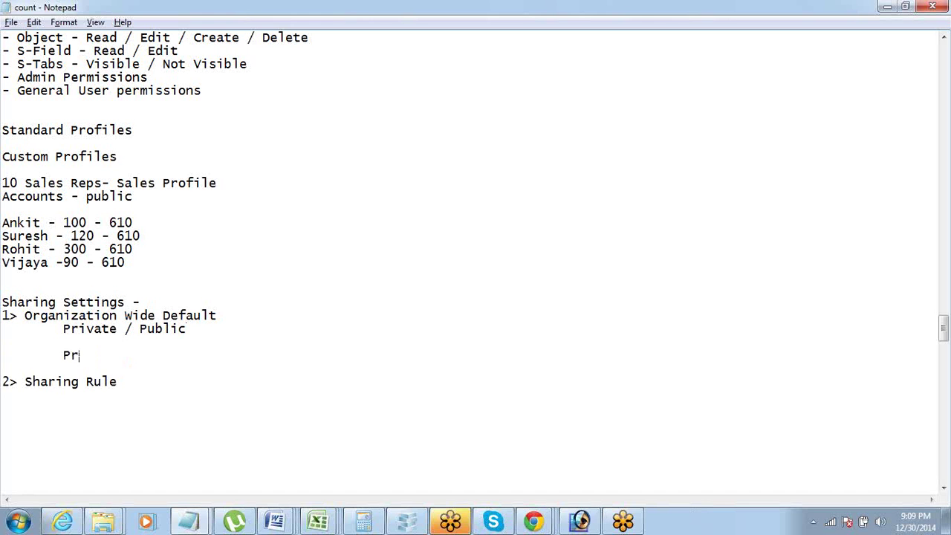
{"action": "type", "text": "ivate -"}
{"action": "type", "text": "ana"}
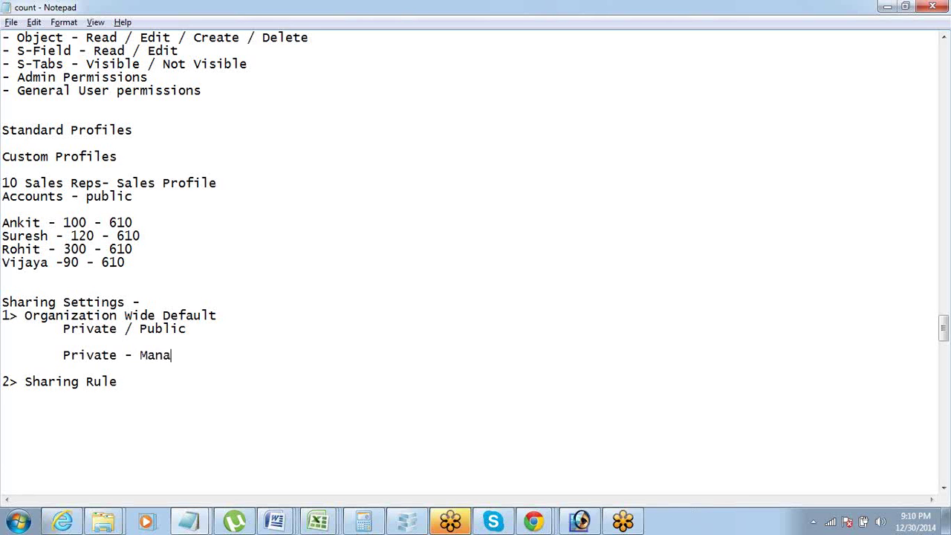
{"action": "type", "text": "ger -"}
{"action": "key", "text": "BackSpace"}
{"action": "key", "text": "BackSpace"}
{"action": "type", "text": "wants to have "}
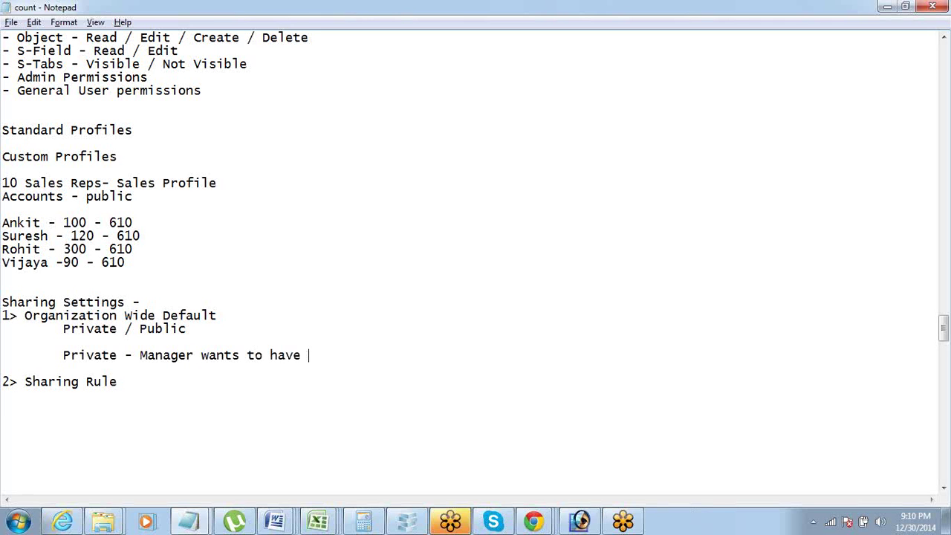
{"action": "type", "text": "access"}
{"action": "double_click", "coordinate": [76, 356]}
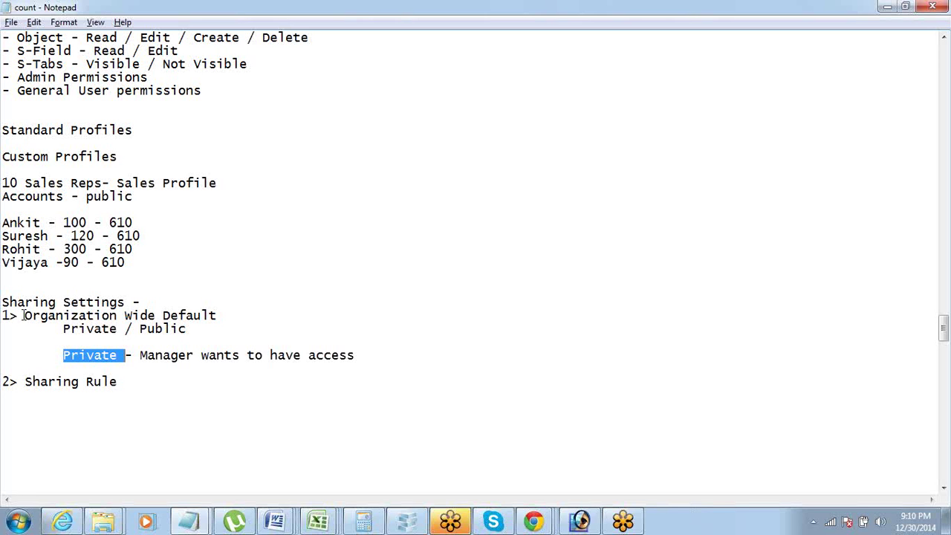
Below the manager line, add an indented entry with a rep's first name followed by "- 100 Account(Private)", leaving blank lines beneath it.
{"action": "left_click", "coordinate": [379, 362]}
{"action": "key", "text": "Return"}
{"action": "key", "text": "Return"}
{"action": "key", "text": "Return"}
{"action": "key", "text": "Tab"}
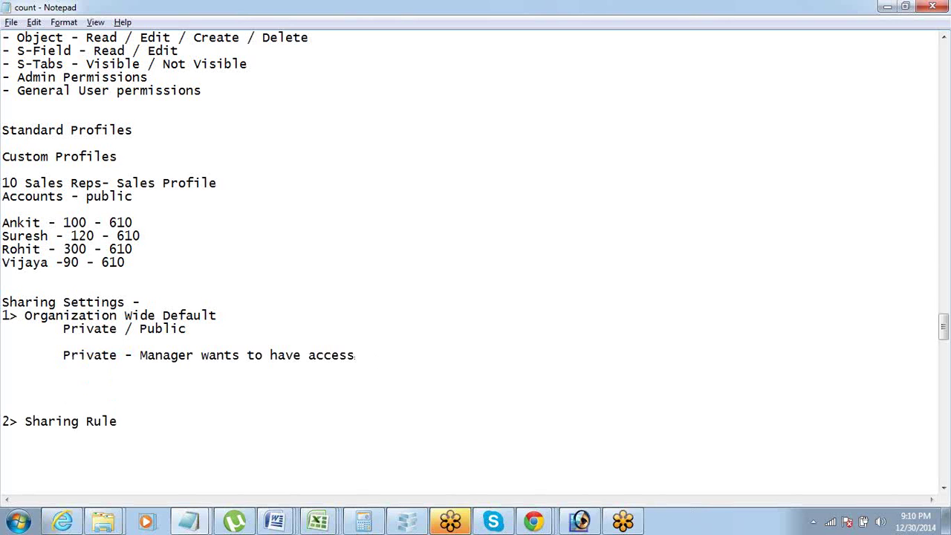
{"action": "key", "text": "BackSpace"}
{"action": "key", "text": "BackSpace"}
{"action": "key", "text": "Return"}
{"action": "key", "text": "Return"}
{"action": "key", "text": "Return"}
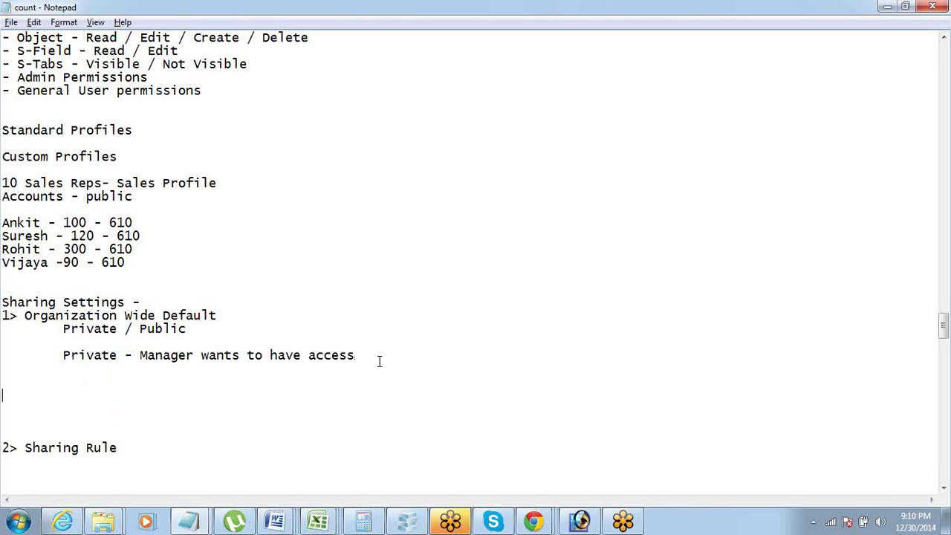
{"action": "key", "text": "Tab"}
{"action": "type", "text": "Jeet - 100 Account("}
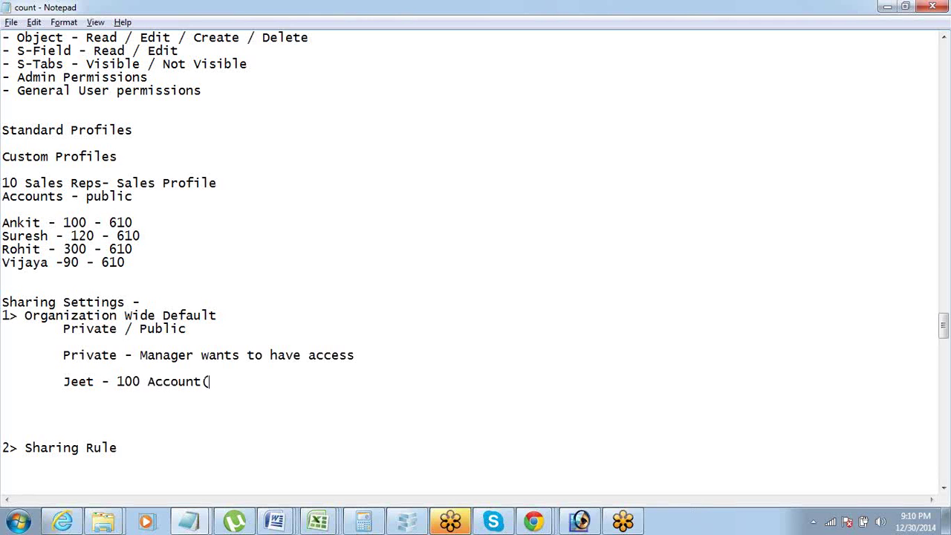
{"action": "type", "text": "Privt"}
{"action": "key", "text": "BackSpace"}
{"action": "type", "text": "ate)"}
Start a second indented entry below it with another person's first name and a dash.
{"action": "key", "text": "Return"}
{"action": "key", "text": "Tab"}
{"action": "type", "text": "Sneha -"}
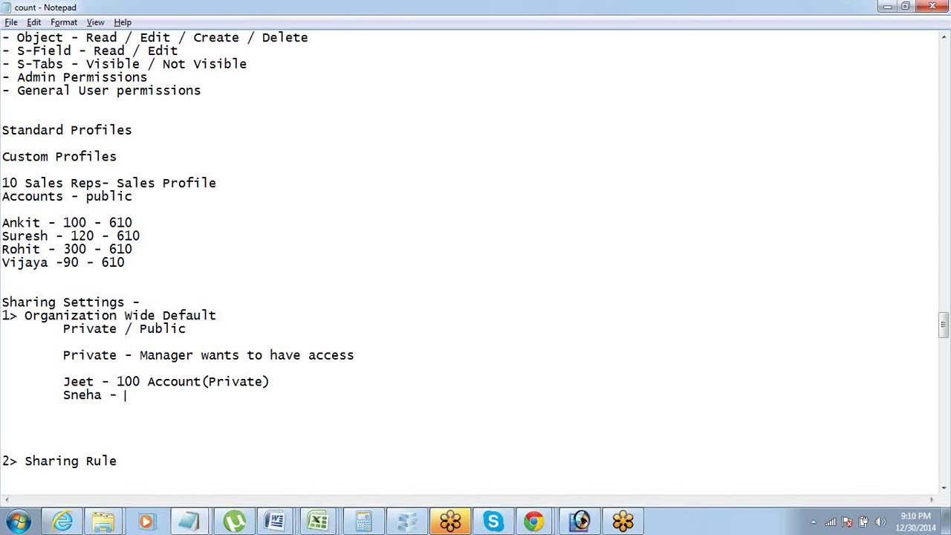
{"action": "key", "text": "shift+Left"}
{"action": "key", "text": "shift+Left"}
Highlight the lines from the Organization Wide Default entry through "Private - Manager wants to have access".
{"action": "left_click", "coordinate": [379, 363]}
{"action": "key", "text": "Up"}
{"action": "key", "text": "Up"}
{"action": "key", "text": "Up"}
{"action": "key", "text": "Up"}
{"action": "key", "text": "shift+Down"}
{"action": "key", "text": "shift+Down"}
{"action": "key", "text": "shift+Down"}
{"action": "key", "text": "shift+Down"}
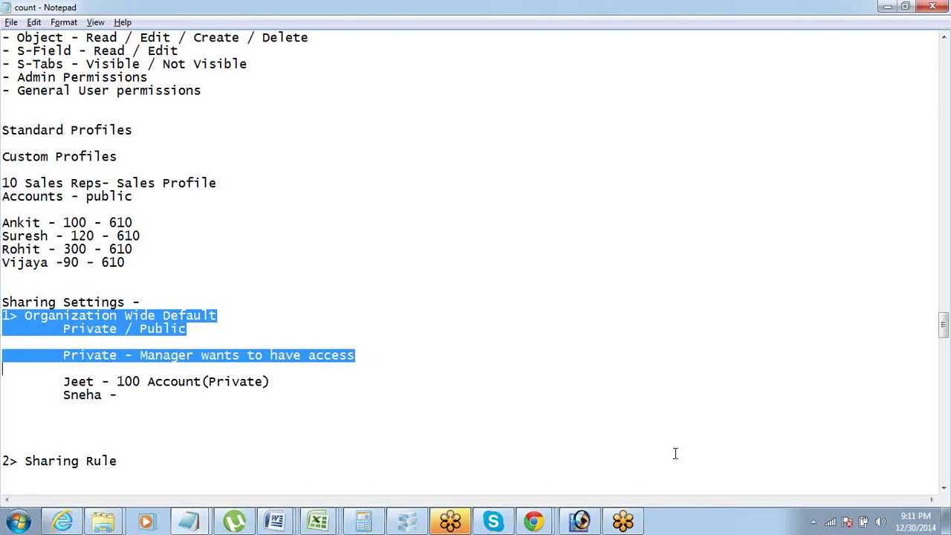
Switch to the Organization-Wide Sharing Defaults Edit page in Chrome and highlight the "Grant Access Using Hierarchies" heading.
{"action": "mouse_move", "coordinate": [535, 520]}
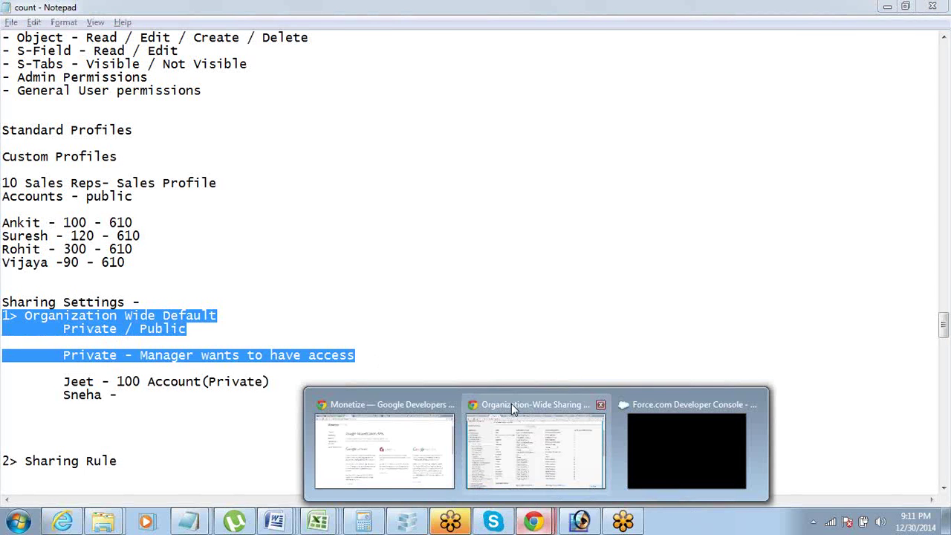
{"action": "left_click", "coordinate": [520, 438]}
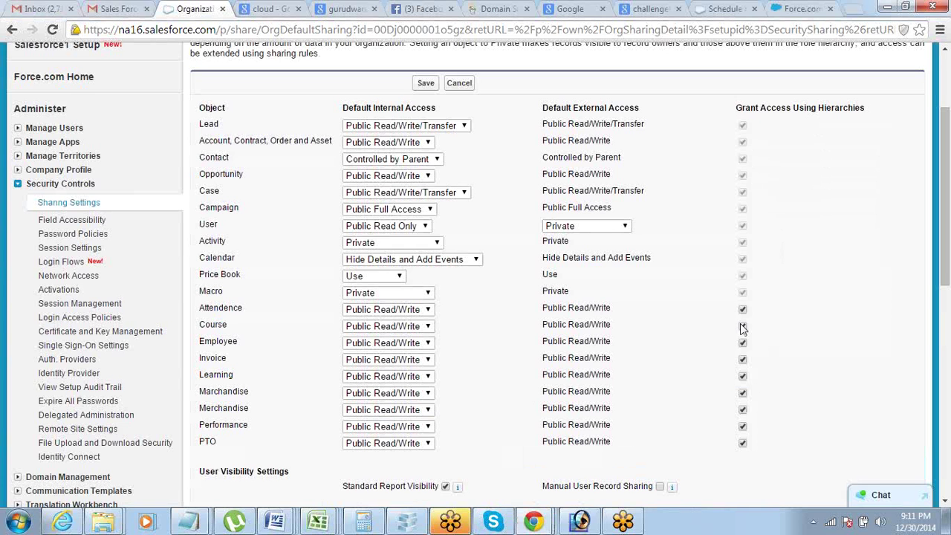
{"action": "left_click_drag", "start_coordinate": [736, 108], "coordinate": [869, 108]}
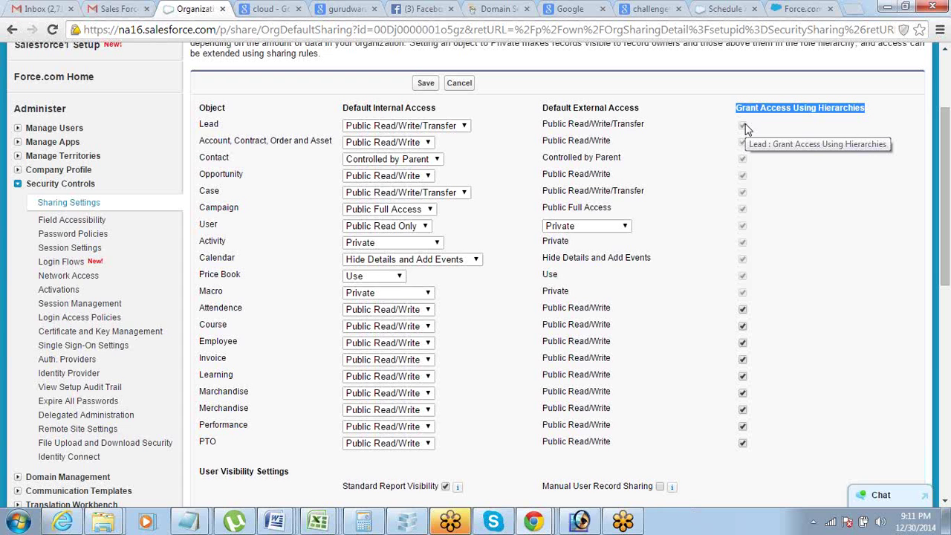
Turn hierarchy-based access for the Attendence object off and back on.
{"action": "left_click", "coordinate": [742, 310]}
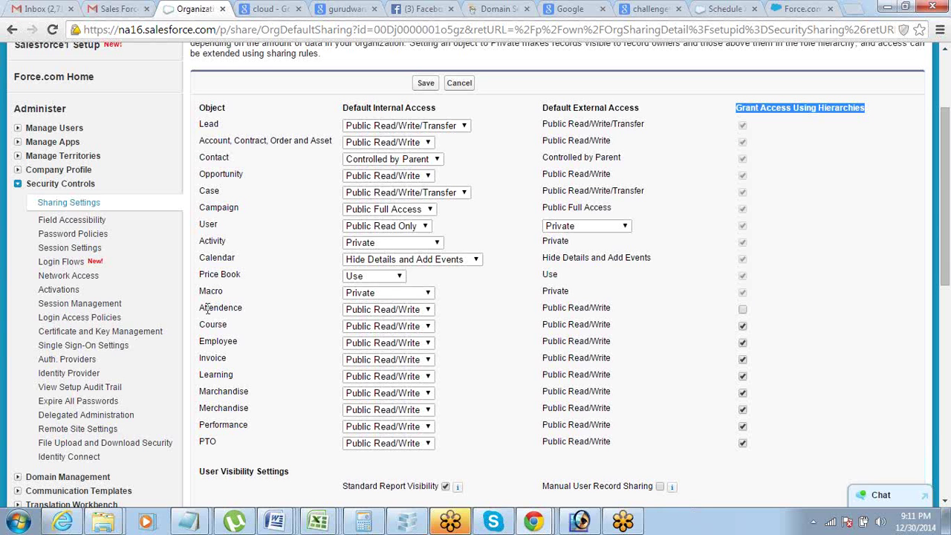
{"action": "left_click", "coordinate": [743, 309]}
{"action": "left_click", "coordinate": [746, 315]}
Compare the Organization Wide Default notes in Notepad with the sharing defaults page, highlighting the heading word "Hierarchies".
{"action": "key", "text": "alt+Tab"}
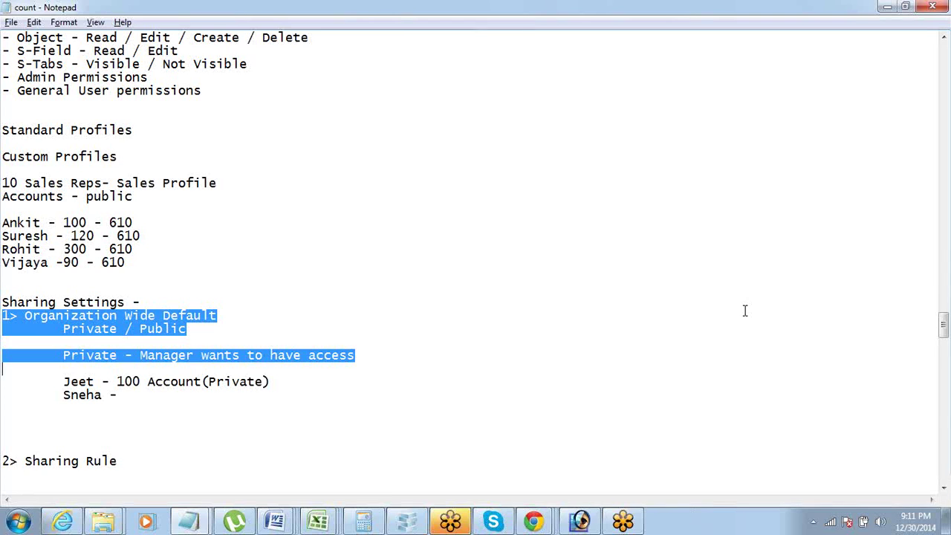
{"action": "key", "text": "alt+Tab"}
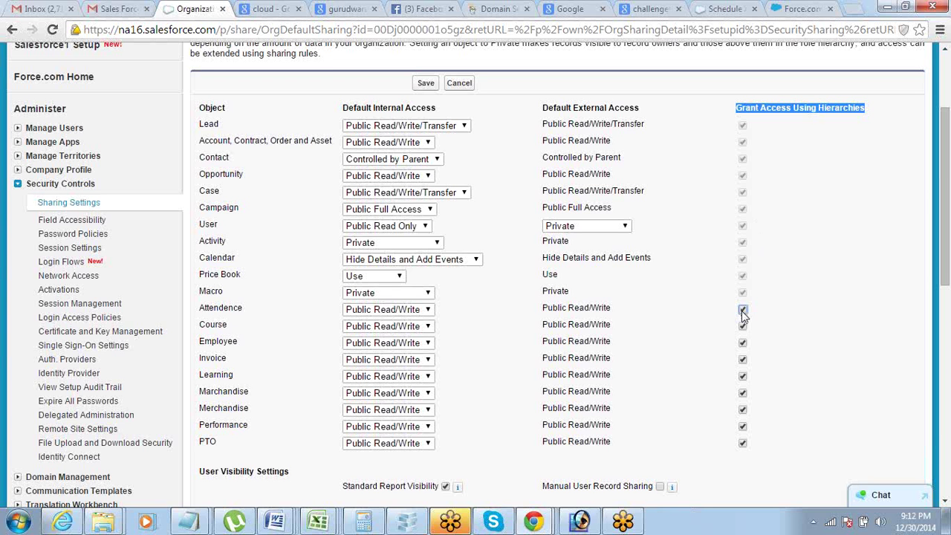
{"action": "double_click", "coordinate": [822, 109]}
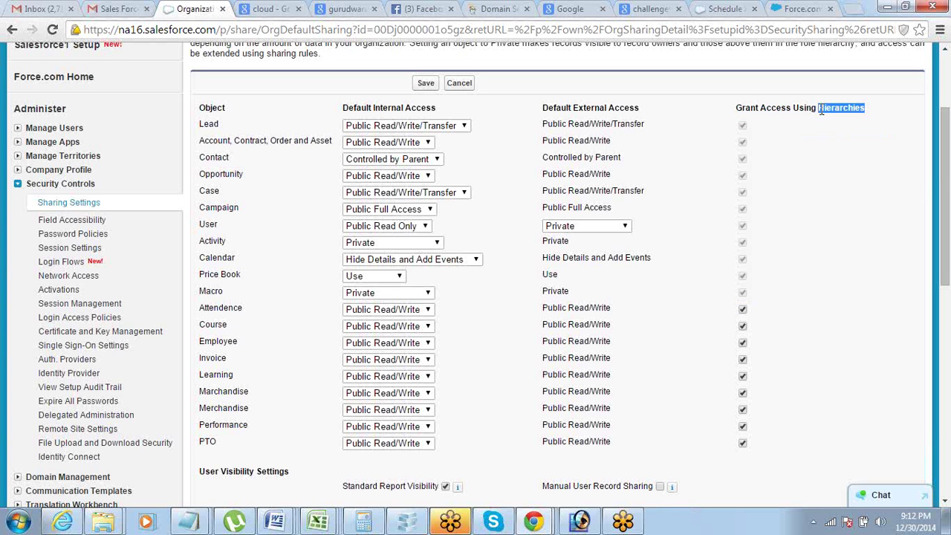
{"action": "left_click", "coordinate": [821, 111]}
{"action": "key", "text": "alt+Tab"}
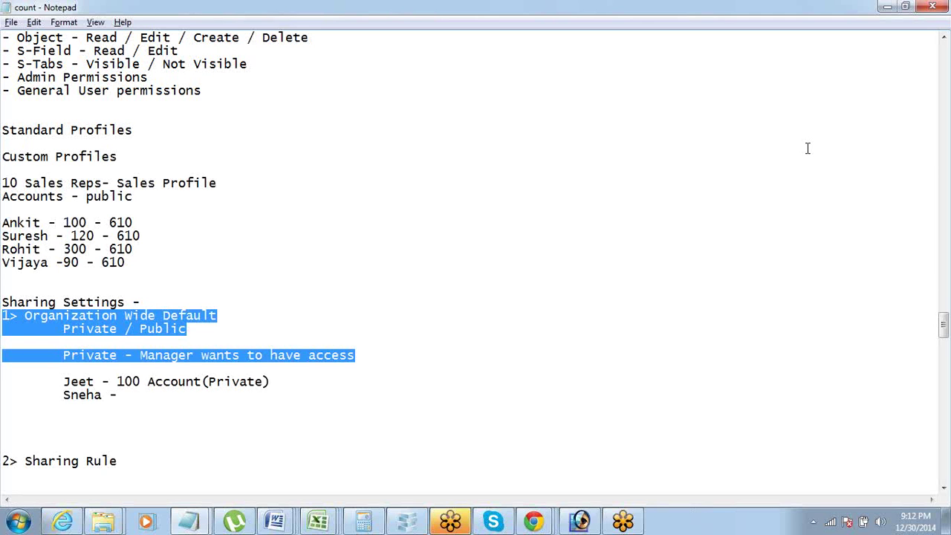
{"action": "key", "text": "alt+Tab"}
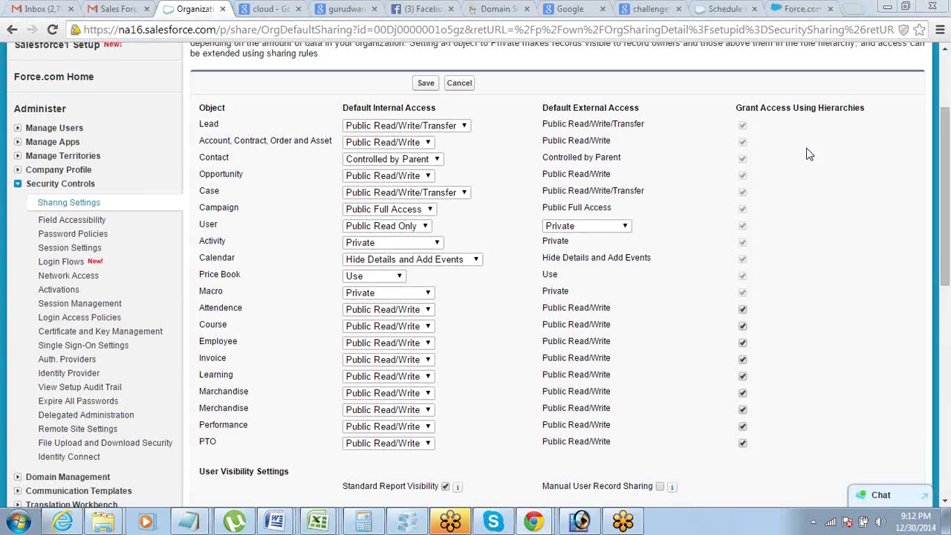
{"action": "key", "text": "alt+Tab"}
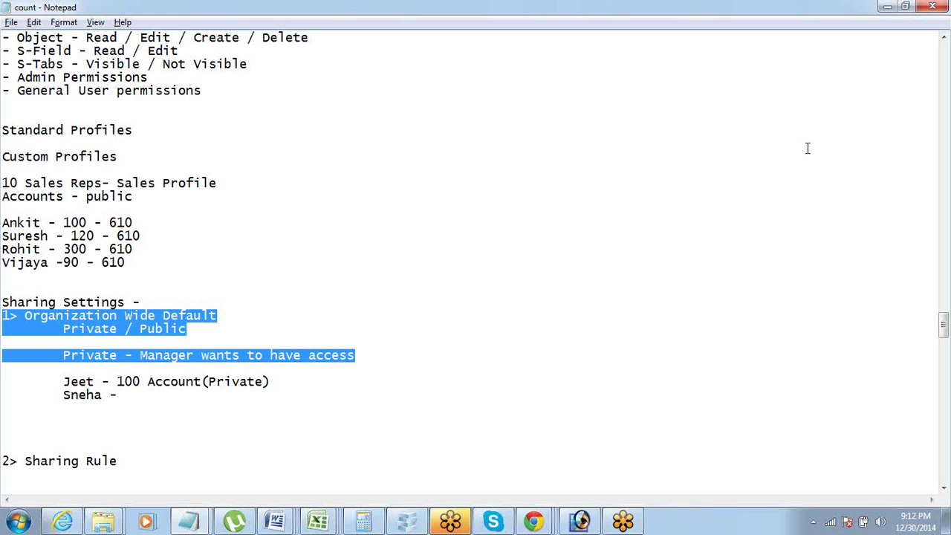
{"action": "key", "text": "alt+Tab"}
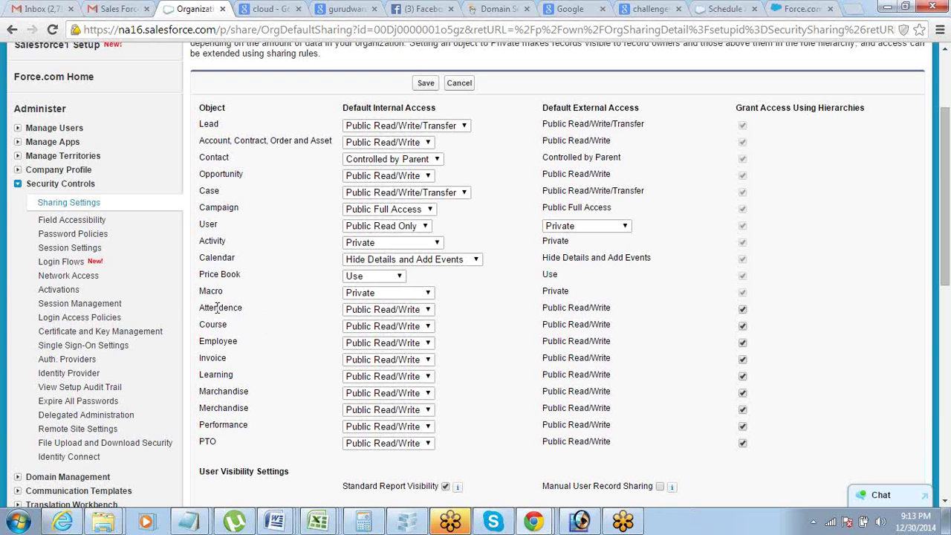
Highlight the custom object rows from Attendence through Learning and the word "Hierarchies" in the access column heading.
{"action": "left_click_drag", "start_coordinate": [223, 291], "coordinate": [213, 292]}
{"action": "left_click_drag", "start_coordinate": [192, 255], "coordinate": [306, 373]}
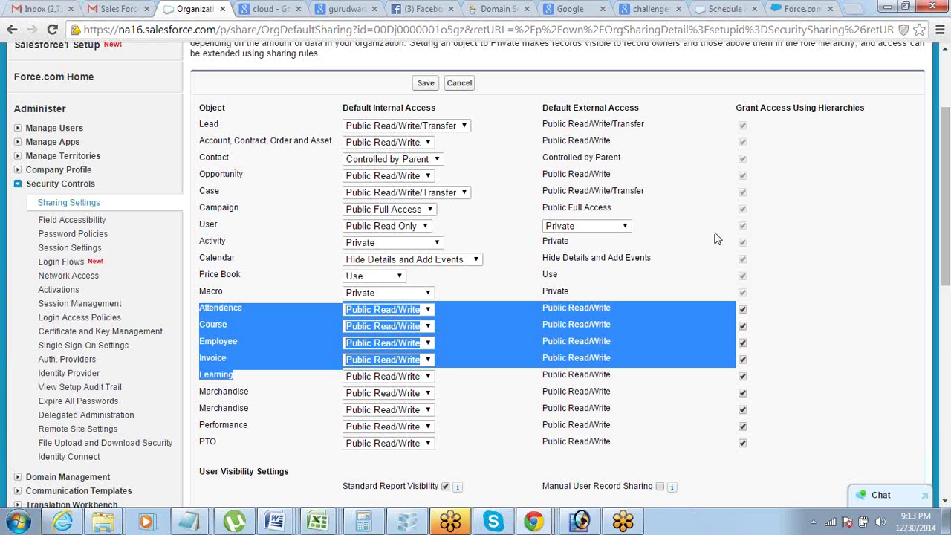
{"action": "left_click", "coordinate": [753, 233]}
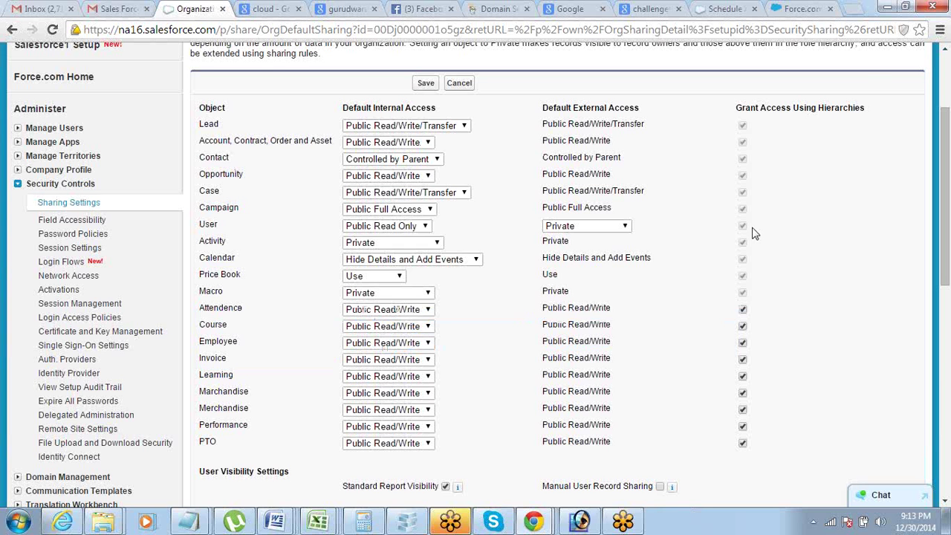
{"action": "double_click", "coordinate": [843, 110]}
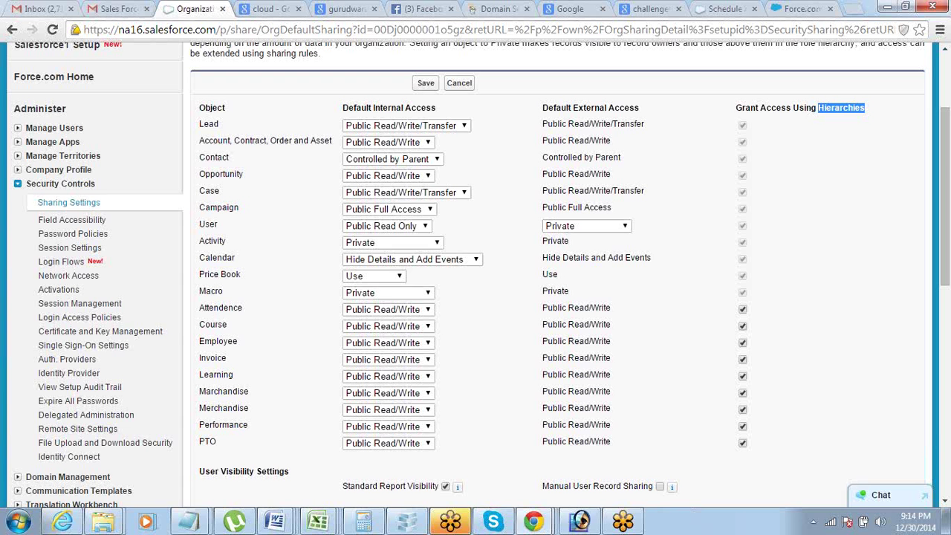
Switch to the count notes in Notepad and add the line "Oppotunities - Private" below the Sharing Rule entry, after a blank line.
{"action": "left_click", "coordinate": [191, 518]}
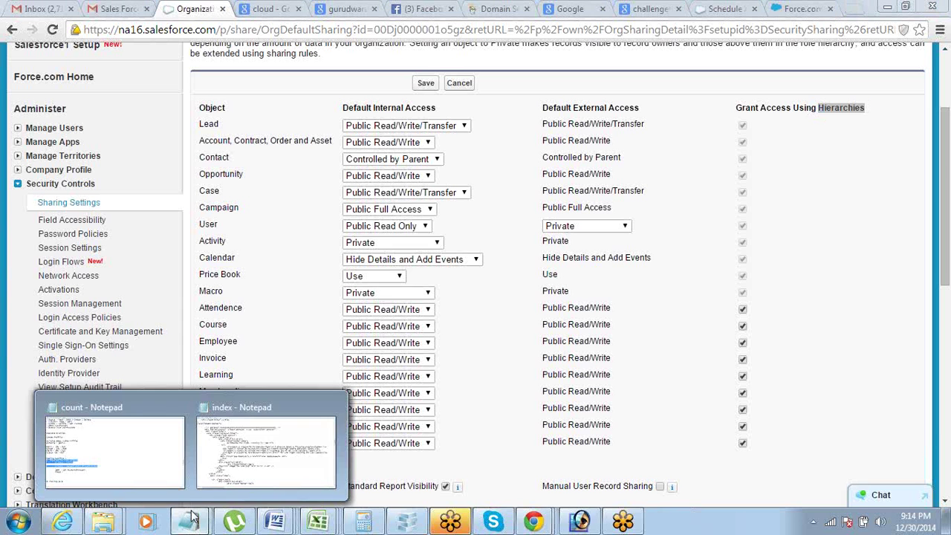
{"action": "left_click", "coordinate": [174, 461]}
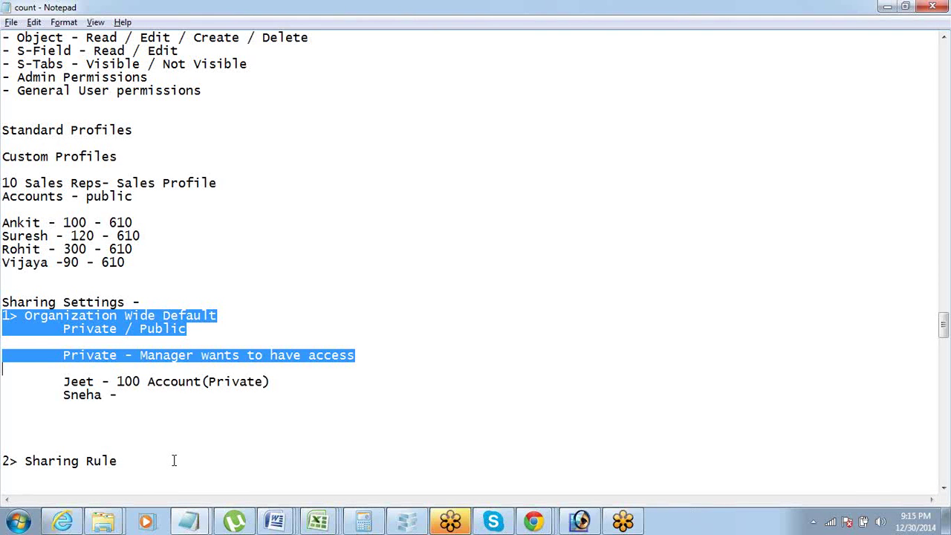
{"action": "scroll", "coordinate": [183, 410], "scroll_direction": "down", "scroll_amount": 2}
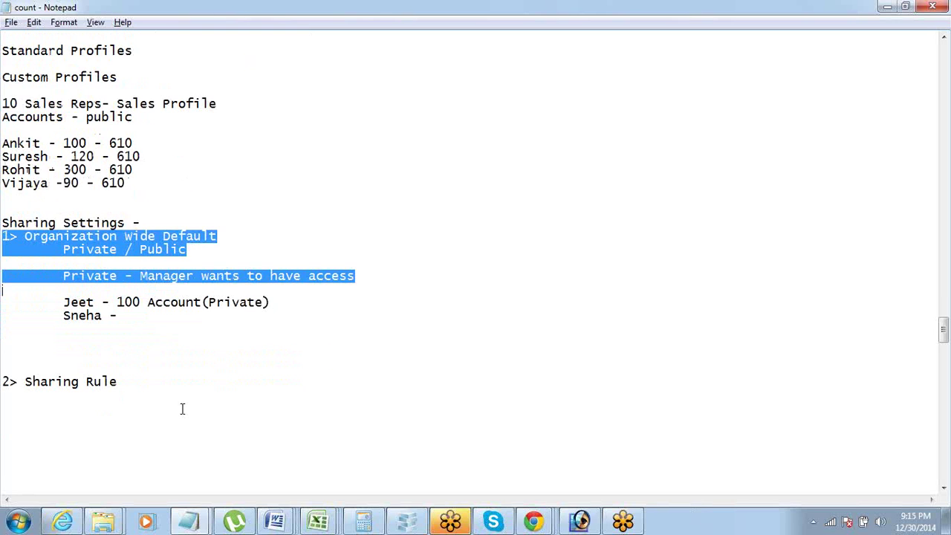
{"action": "left_click", "coordinate": [152, 383]}
{"action": "left_click", "coordinate": [2, 385], "text": "shift"}
{"action": "left_click", "coordinate": [62, 350]}
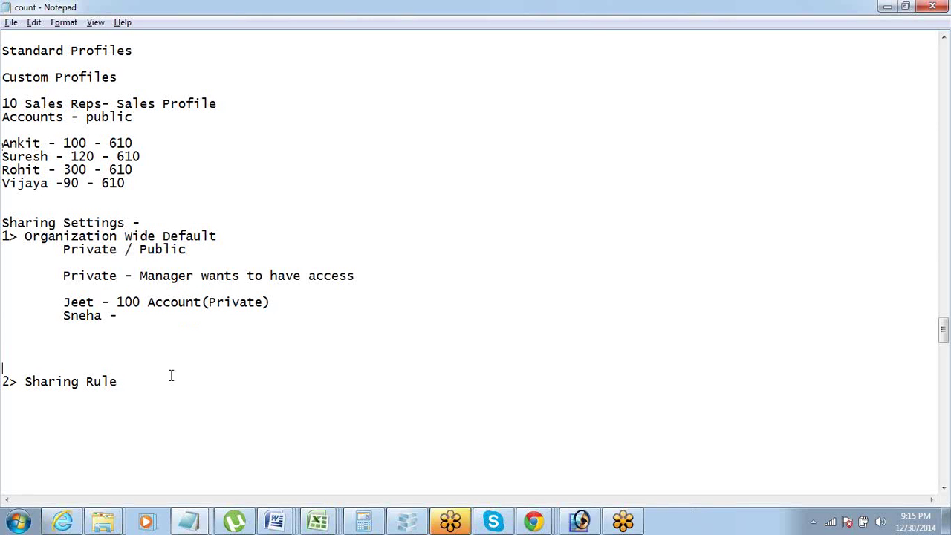
{"action": "left_click", "coordinate": [200, 386]}
{"action": "key", "text": "Return"}
{"action": "key", "text": "Return"}
{"action": "type", "text": "Oppotuniti"}
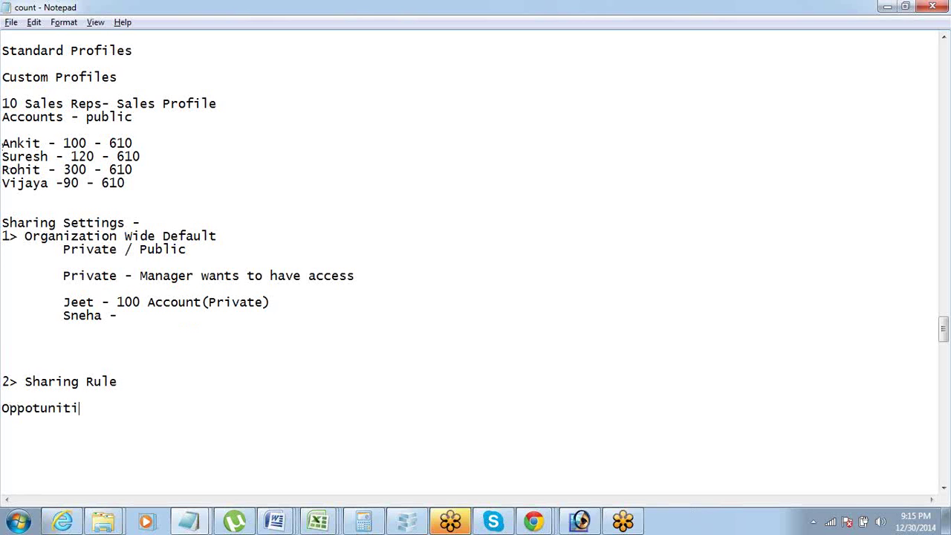
{"action": "type", "text": "es - Private"}
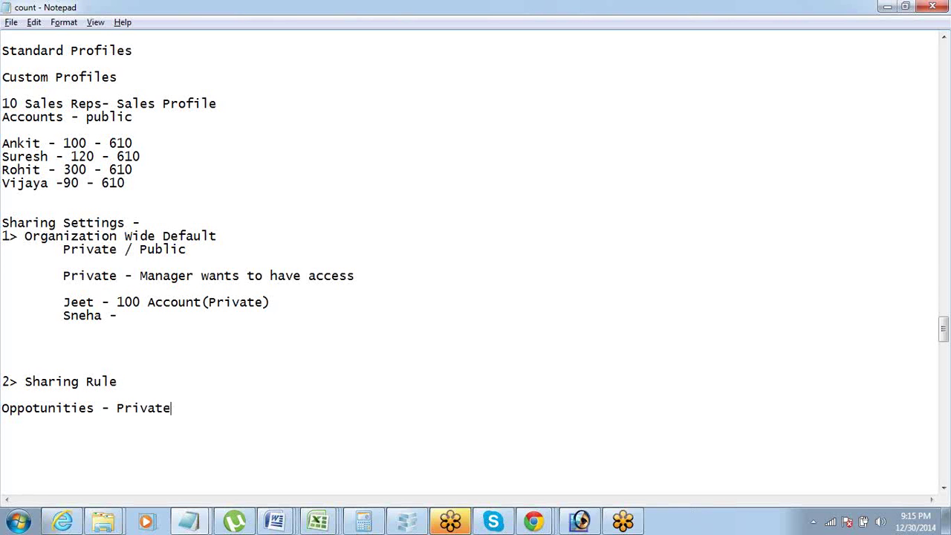
Below the Oppotunities line, add two lines with reps' first names, giving the first "- 150" and the second "200".
{"action": "key", "text": "Return"}
{"action": "type", "text": "Sy"}
{"action": "key", "text": "BackSpace"}
{"action": "type", "text": "uresh"}
{"action": "key", "text": "Return"}
{"action": "type", "text": "Praveen  - "}
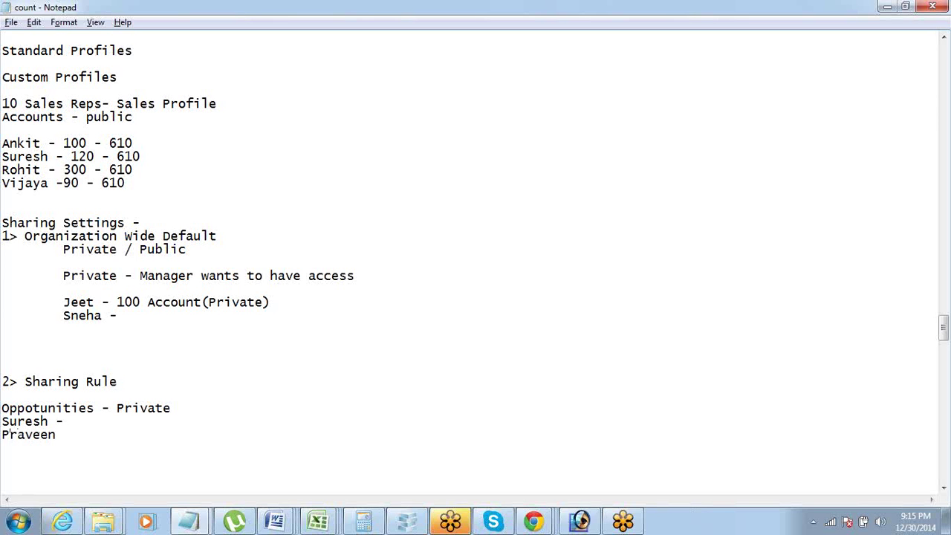
{"action": "type", "text": "150"}
{"action": "key", "text": "Down"}
{"action": "type", "text": "200"}
Highlight the two rep lines with 150 and 200 under the Sharing Rule entry.
{"action": "key", "text": "ctrl+shift+Left"}
{"action": "key", "text": "ctrl+shift+Left"}
{"action": "key", "text": "Up"}
{"action": "key", "text": "shift+Down"}
{"action": "key", "text": "shift+Down"}
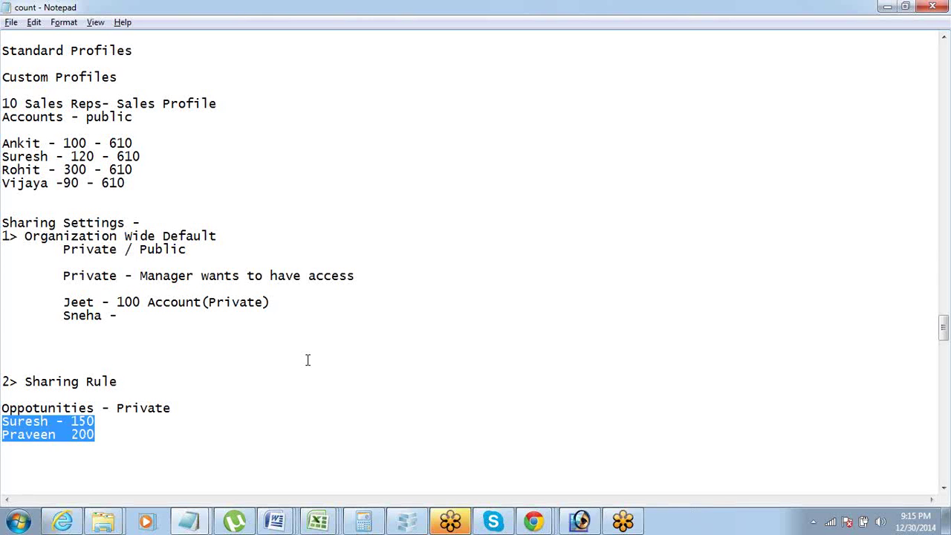
{"action": "key", "text": "Right"}
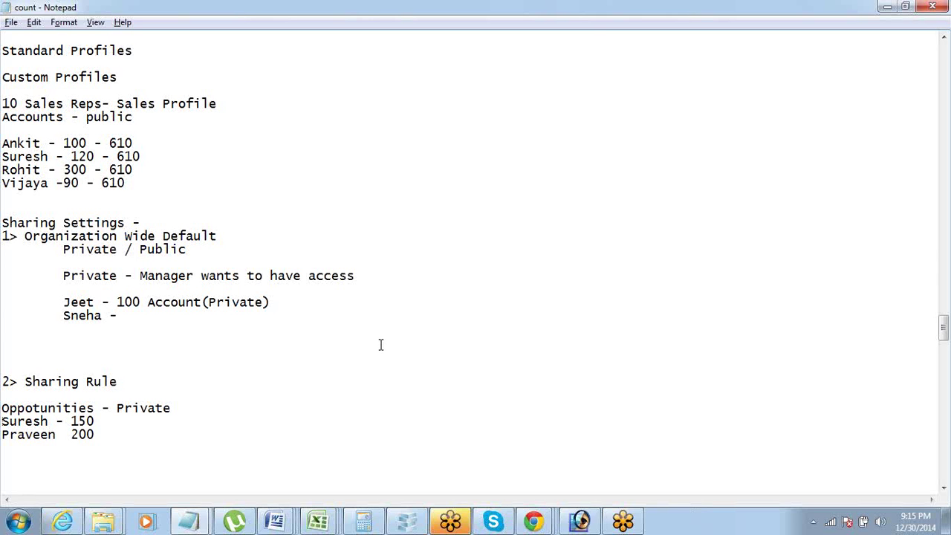
{"action": "key", "text": "shift+Up"}
{"action": "key", "text": "shift+Up"}
Append "- 15 days" to the second rep's line and highlight the name and number before it.
{"action": "key", "text": "Down"}
{"action": "type", "text": "- 15 days"}
{"action": "key", "text": "Up"}
{"action": "key", "text": "shift+Home"}
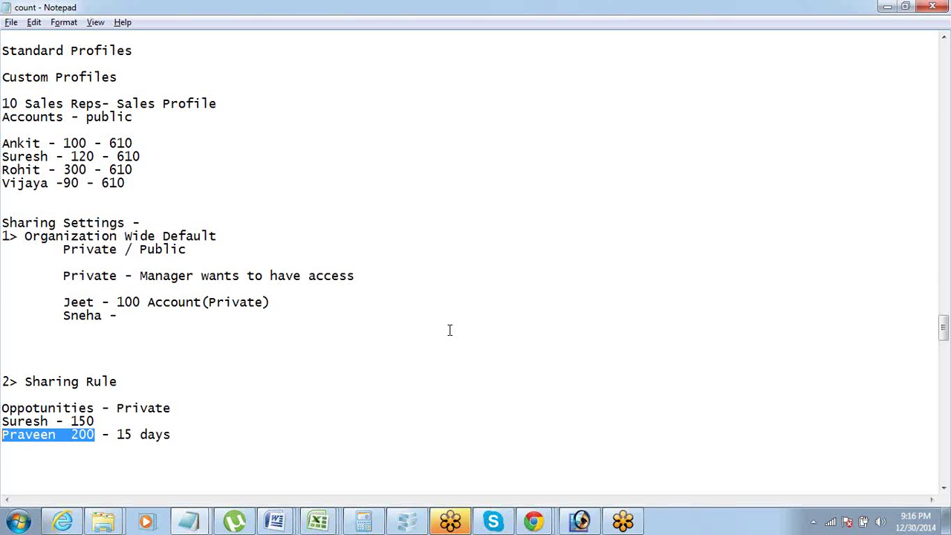
Highlight the whole first rep line, the one with 150, under the Oppotunities line.
{"action": "key", "text": "Up"}
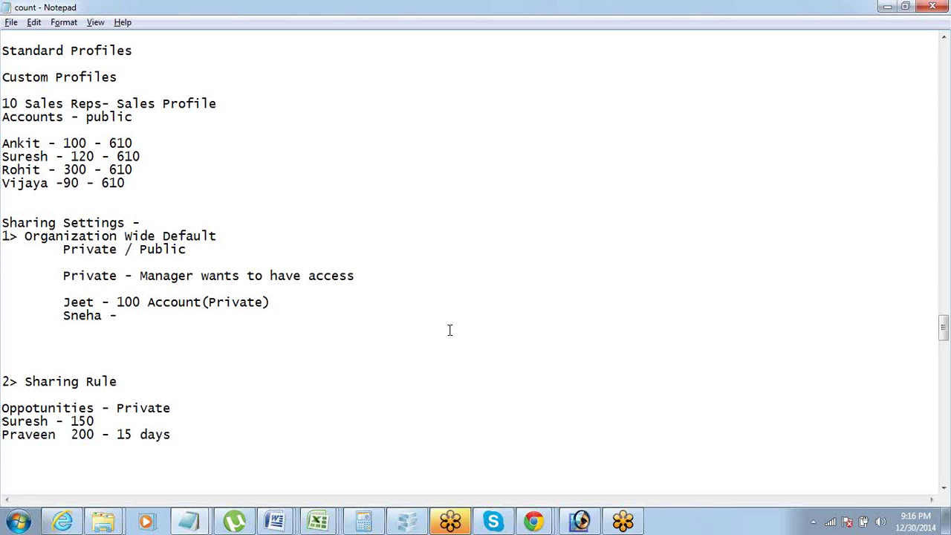
{"action": "key", "text": "End"}
{"action": "key", "text": "ctrl+shift+Left"}
{"action": "key", "text": "Down"}
{"action": "key", "text": "Down"}
{"action": "key", "text": "Down"}
{"action": "key", "text": "Up"}
{"action": "key", "text": "shift+End"}
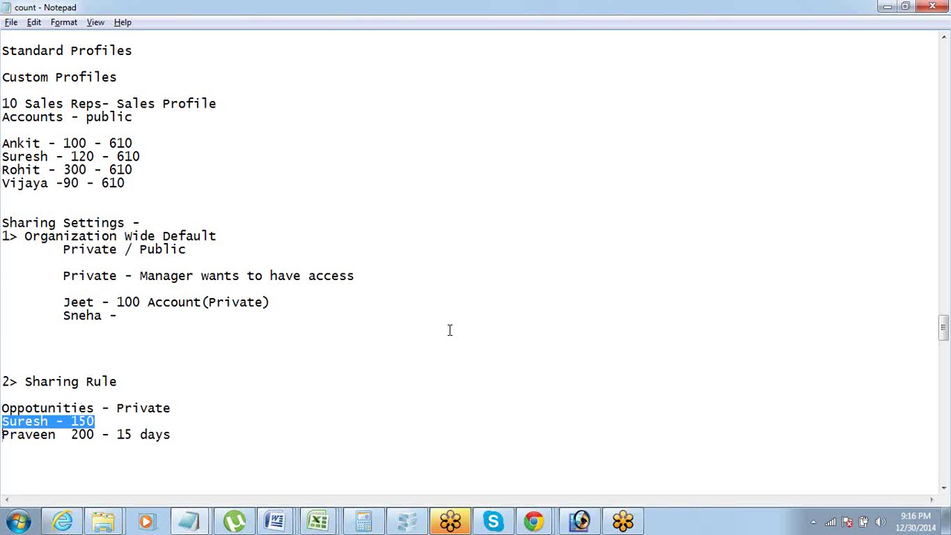
Highlight "Private" on the Oppotunities line and the first rep's line below it.
{"action": "key", "text": "Up"}
{"action": "key", "text": "Up"}
{"action": "key", "text": "End"}
{"action": "key", "text": "shift+Left"}
{"action": "key", "text": "ctrl+shift+Left"}
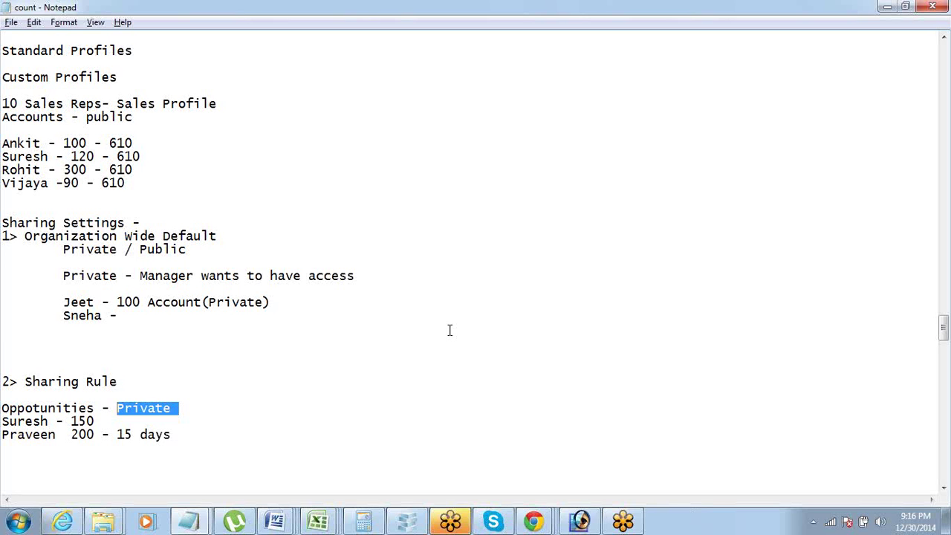
{"action": "key", "text": "Down"}
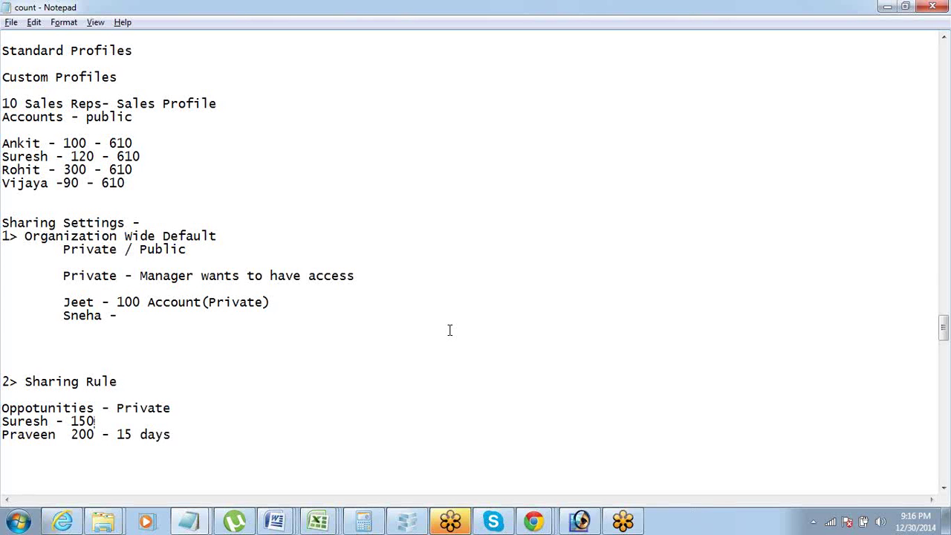
{"action": "key", "text": "ctrl+shift+Left"}
{"action": "key", "text": "ctrl+shift+Left"}
{"action": "key", "text": "ctrl+shift+Left"}
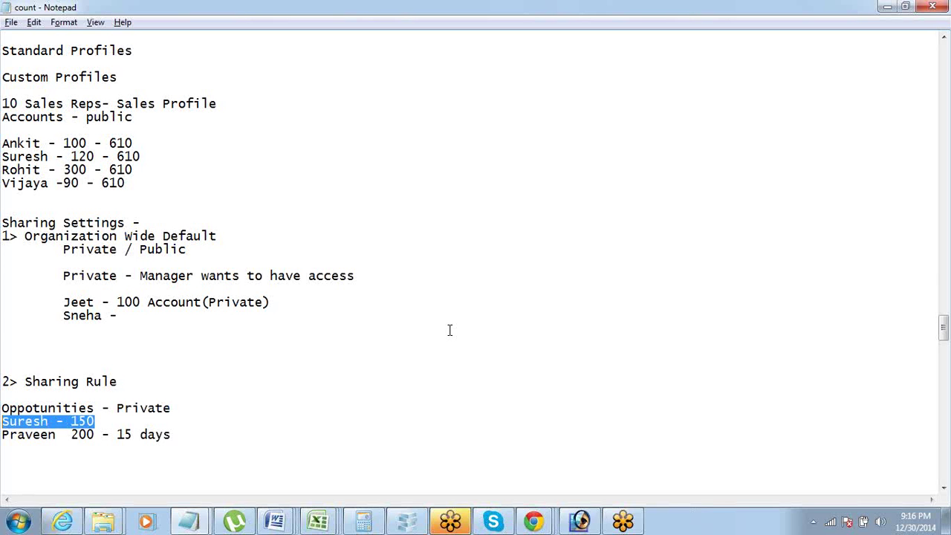
Highlight "- 15 days" at the end of the second rep's line.
{"action": "key", "text": "Down"}
{"action": "key", "text": "End"}
{"action": "key", "text": "ctrl+shift+Left"}
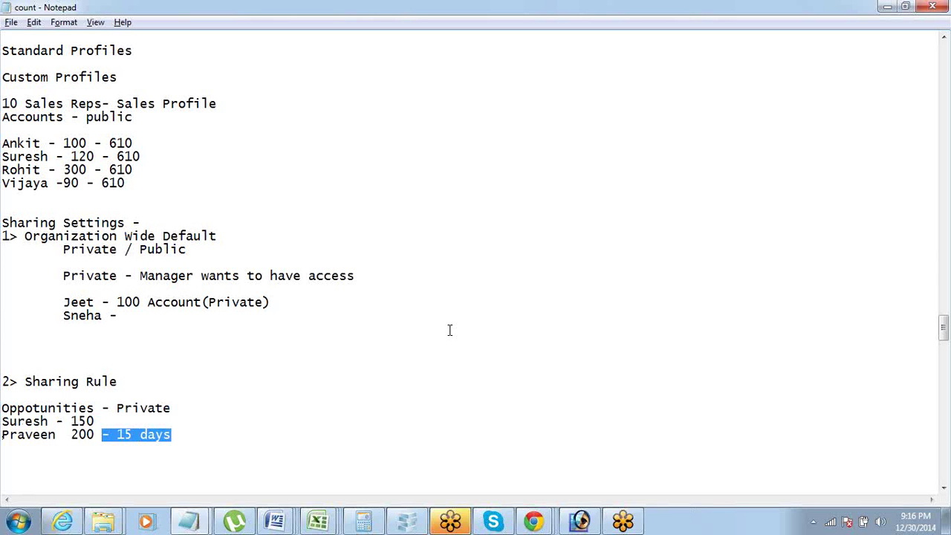
{"action": "key", "text": "Right"}
{"action": "key", "text": "ctrl+shift+Left"}
{"action": "key", "text": "ctrl+shift+Left"}
Highlight the words "Sharing Rule" in the second Sharing Settings entry.
{"action": "key", "text": "Up"}
{"action": "key", "text": "Up"}
{"action": "key", "text": "Up"}
{"action": "key", "text": "Up"}
{"action": "key", "text": "End"}
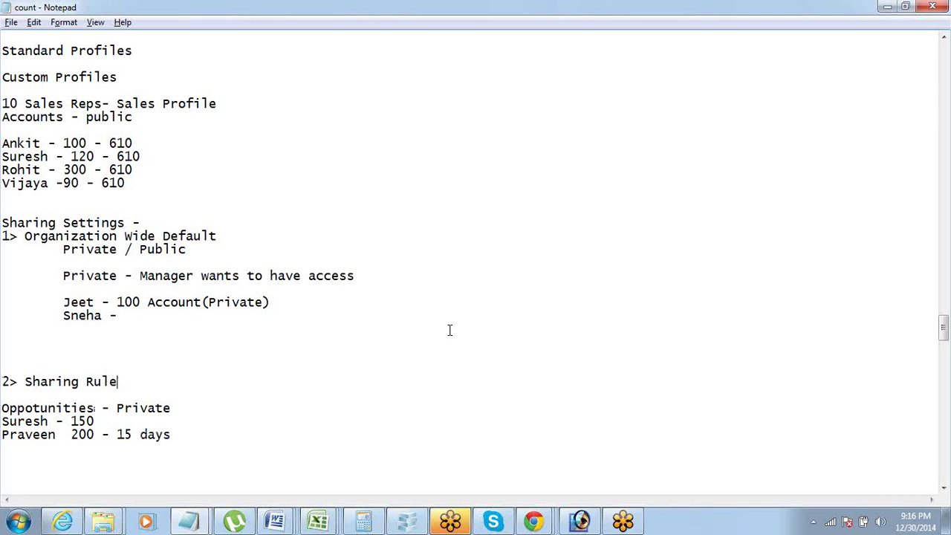
{"action": "key", "text": "ctrl+shift+Left"}
{"action": "key", "text": "ctrl+shift+Left"}
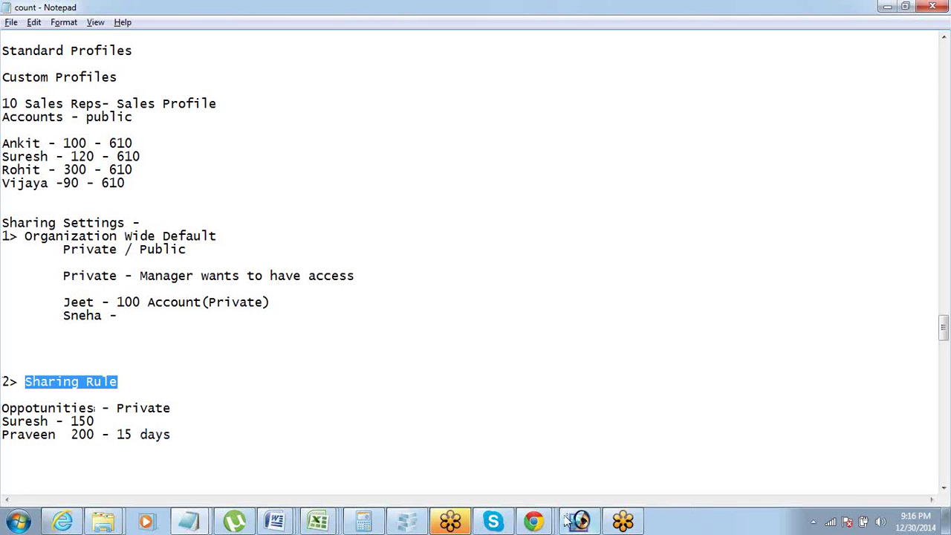
Switch back to Chrome and cancel editing the organization-wide defaults to return to the Sharing Settings page.
{"action": "left_click", "coordinate": [534, 521]}
{"action": "left_click", "coordinate": [483, 414]}
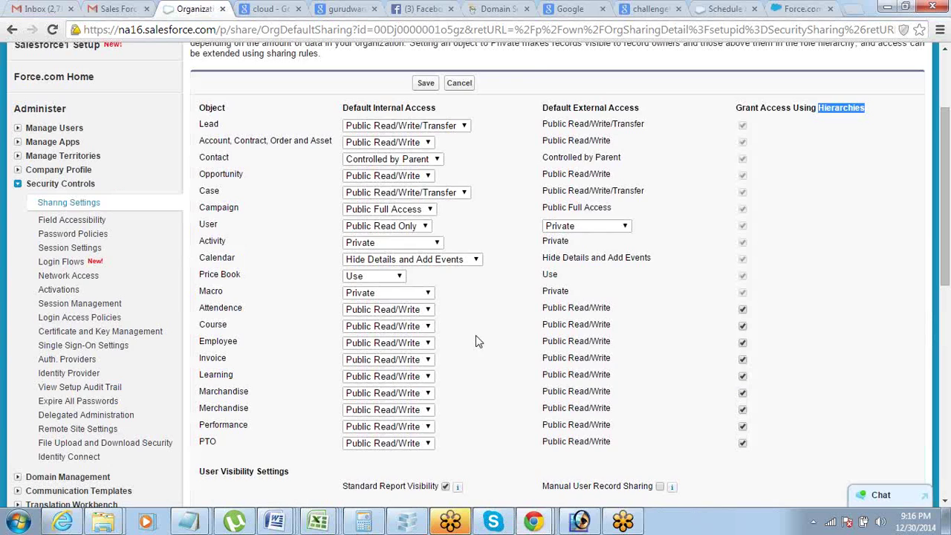
{"action": "scroll", "coordinate": [350, 324], "scroll_direction": "down", "scroll_amount": 3}
{"action": "scroll", "coordinate": [350, 324], "scroll_direction": "up", "scroll_amount": 5}
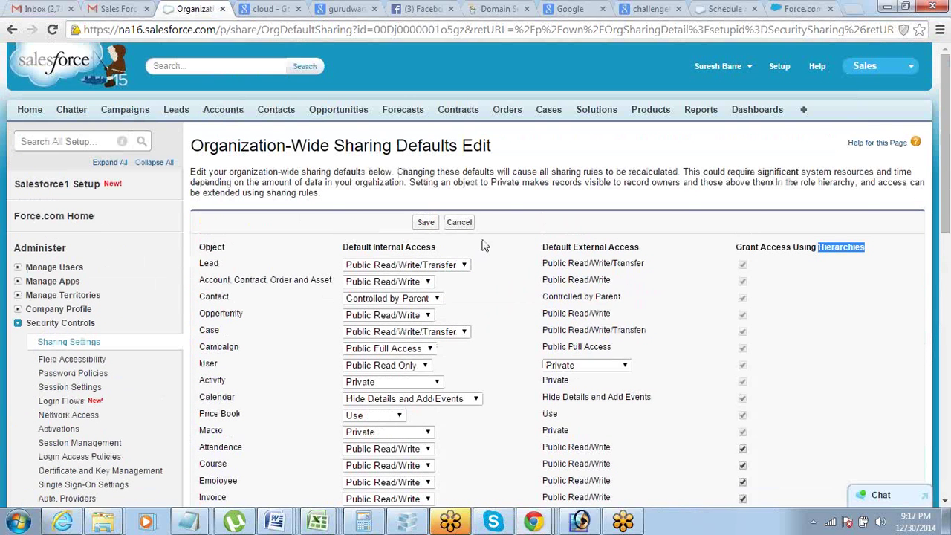
{"action": "left_click", "coordinate": [453, 225]}
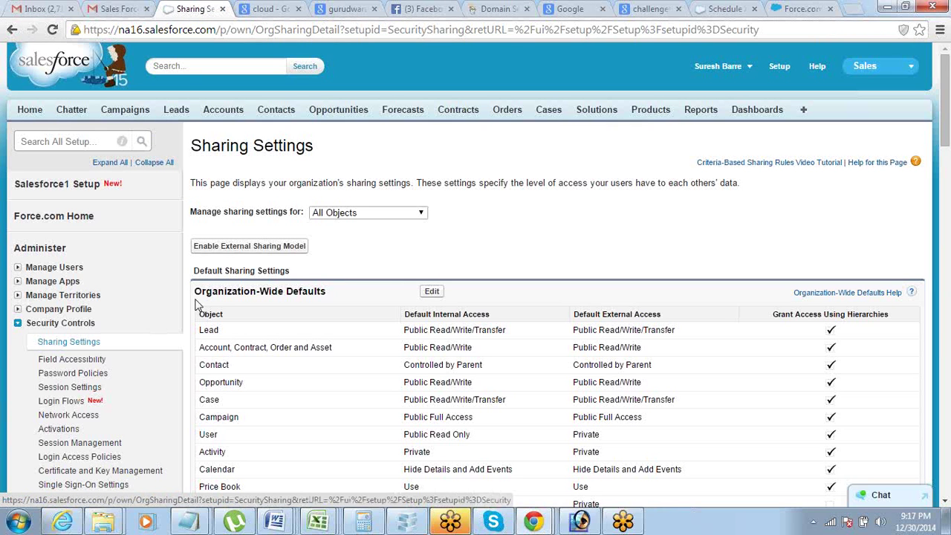
Highlight the Organization-Wide Defaults heading and the Lead Sharing Rules heading on the Sharing Settings page.
{"action": "left_click_drag", "start_coordinate": [196, 291], "coordinate": [328, 296]}
{"action": "scroll", "coordinate": [327, 296], "scroll_direction": "down", "scroll_amount": 1}
{"action": "scroll", "coordinate": [328, 299], "scroll_direction": "down", "scroll_amount": 2}
{"action": "scroll", "coordinate": [328, 299], "scroll_direction": "down", "scroll_amount": 4}
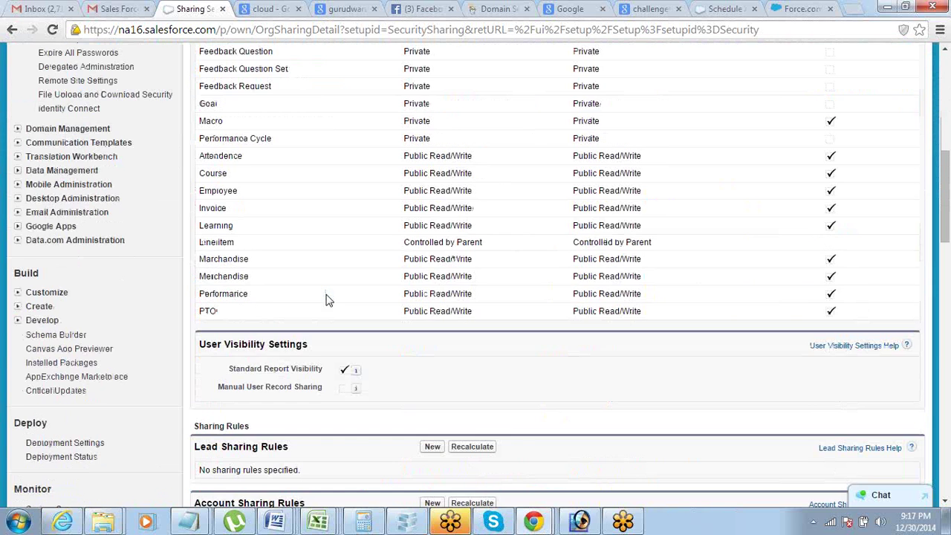
{"action": "left_click_drag", "start_coordinate": [195, 306], "coordinate": [291, 314]}
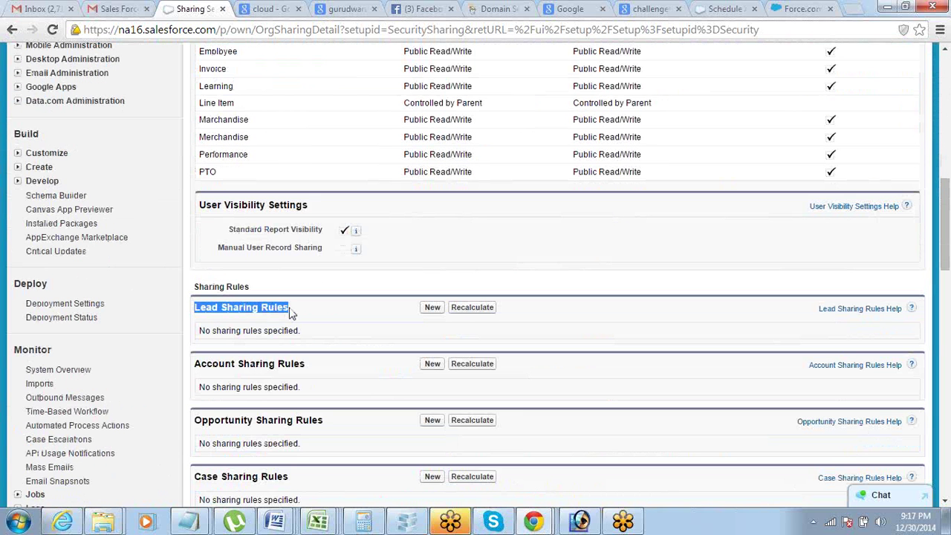
Highlight the Opportunity Sharing Rules heading in the Sharing Rules section.
{"action": "scroll", "coordinate": [289, 313], "scroll_direction": "down", "scroll_amount": 1}
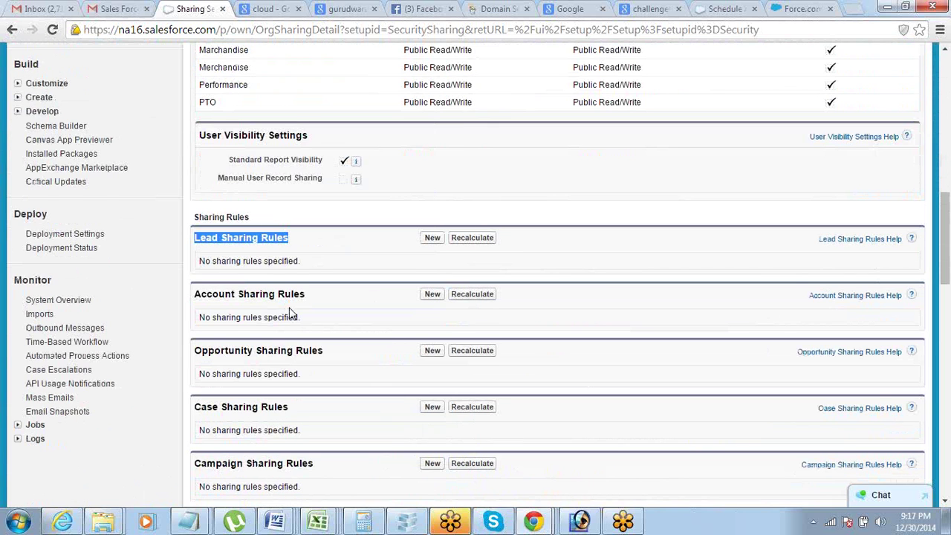
{"action": "scroll", "coordinate": [290, 313], "scroll_direction": "down", "scroll_amount": 1}
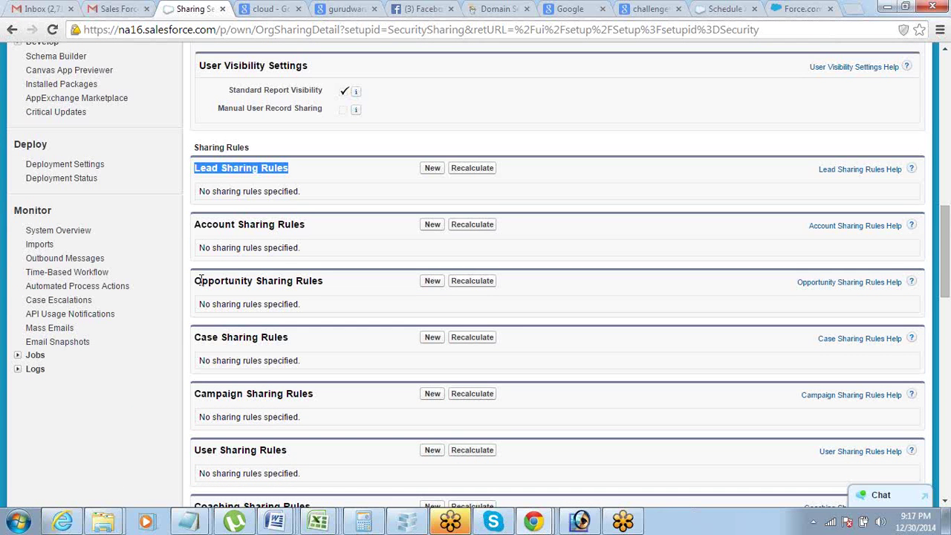
{"action": "left_click_drag", "start_coordinate": [195, 281], "coordinate": [324, 282]}
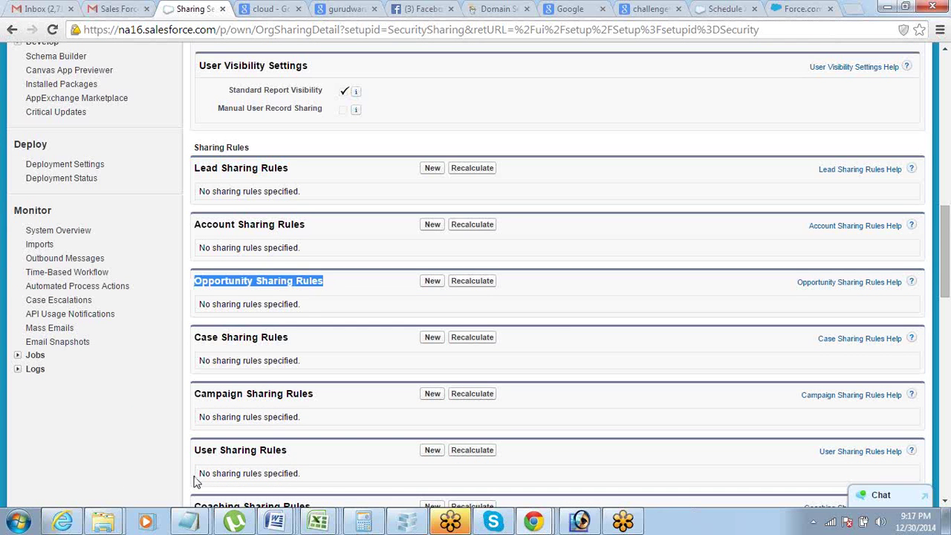
Switch to Notepad and append "- Exceptions to OWD" to the "2> Sharing Rule" line.
{"action": "left_click", "coordinate": [188, 521]}
{"action": "left_click", "coordinate": [147, 464]}
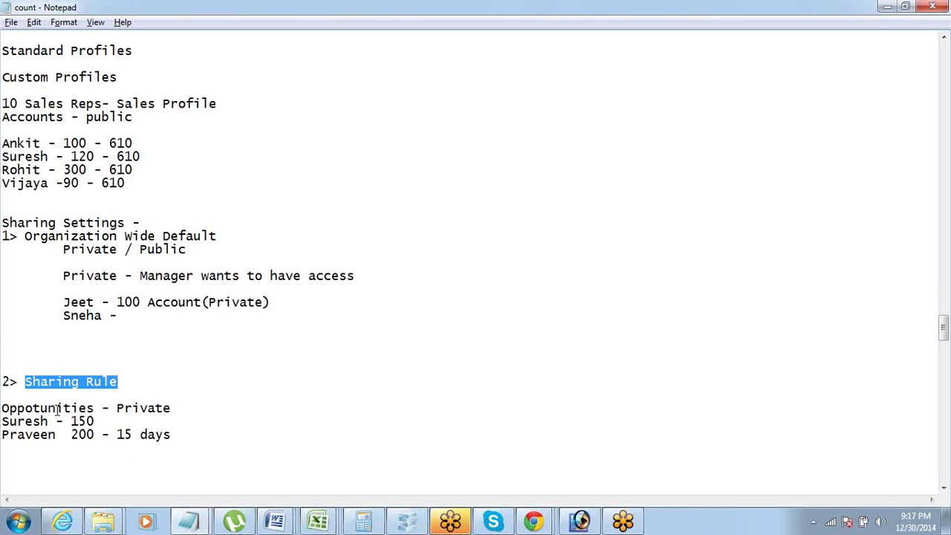
{"action": "left_click", "coordinate": [176, 384]}
{"action": "type", "text": "-"}
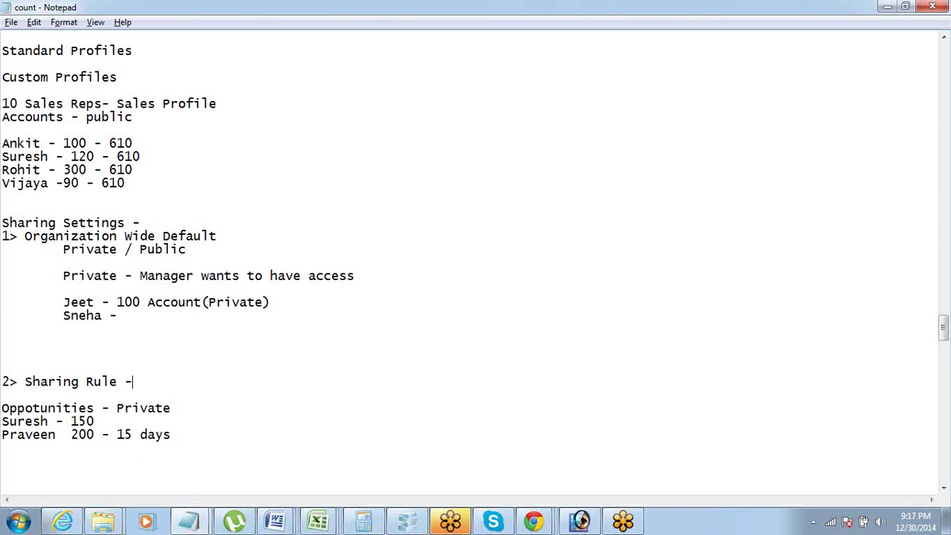
{"action": "type", "text": " Exceptions to OWD"}
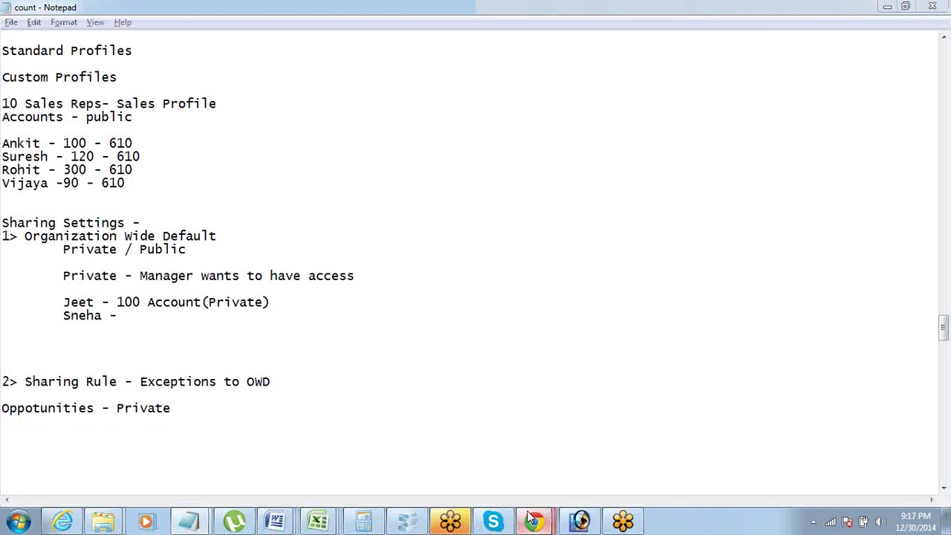
Switch back to Chrome and compare the organization-wide defaults and their hierarchy access with the sharing rule sections.
{"action": "mouse_move", "coordinate": [527, 511]}
{"action": "left_click", "coordinate": [492, 411]}
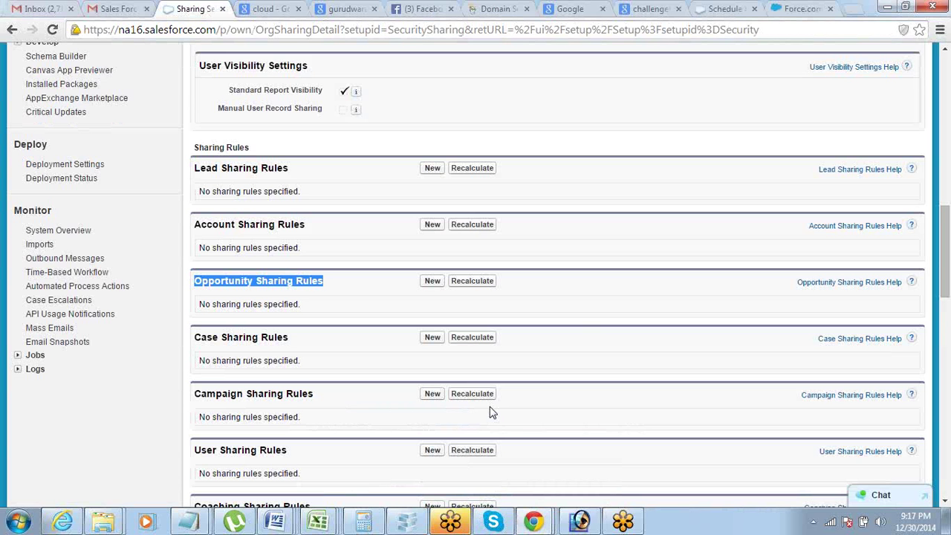
{"action": "scroll", "coordinate": [387, 391], "scroll_direction": "up", "scroll_amount": 5}
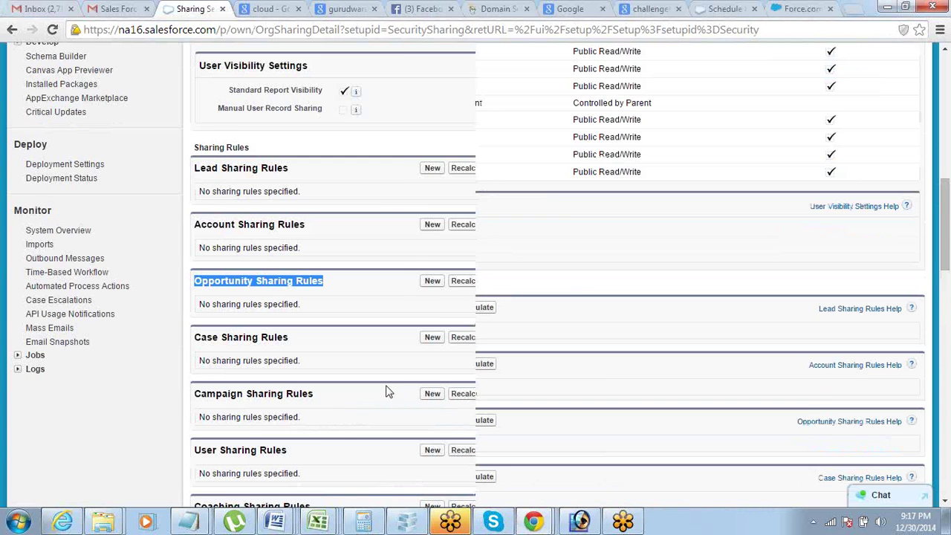
{"action": "scroll", "coordinate": [387, 392], "scroll_direction": "up", "scroll_amount": 1}
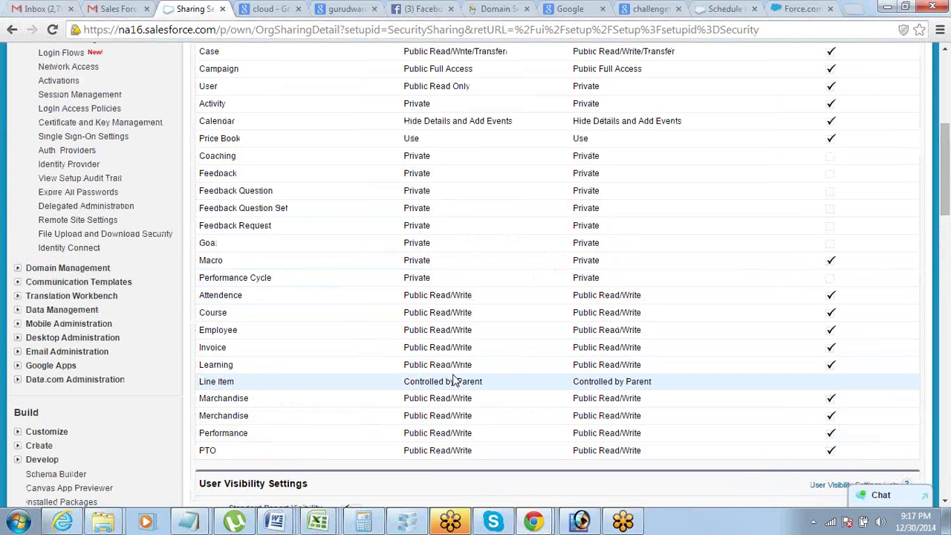
{"action": "scroll", "coordinate": [453, 357], "scroll_direction": "down", "scroll_amount": 8}
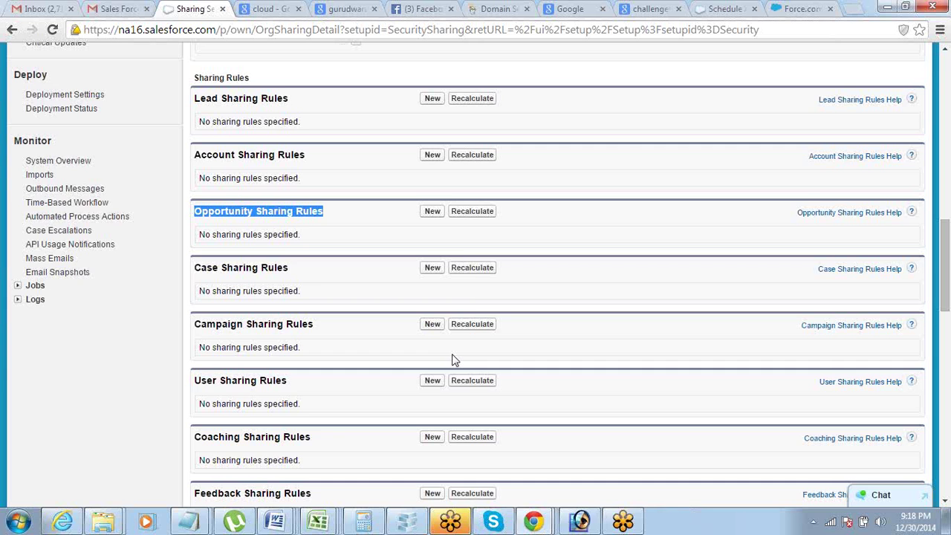
{"action": "scroll", "coordinate": [454, 360], "scroll_direction": "up", "scroll_amount": 7}
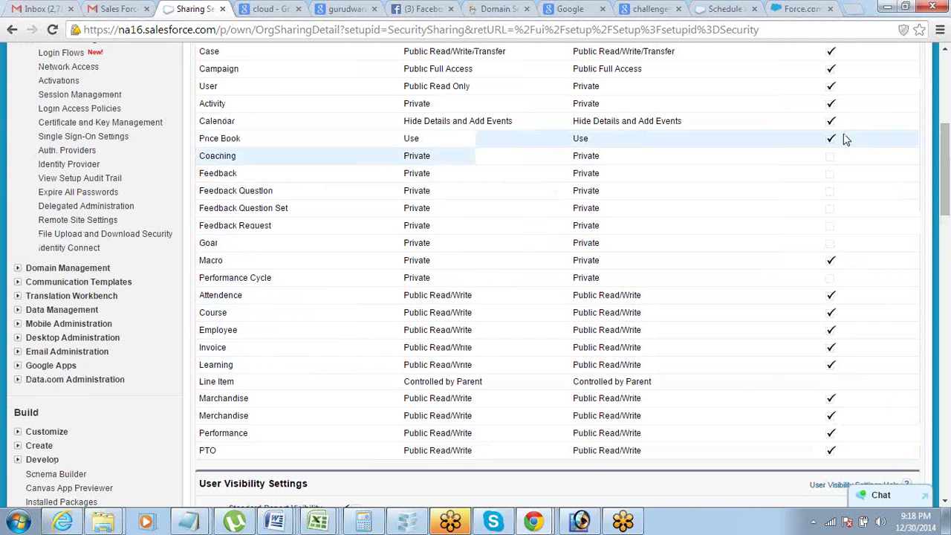
{"action": "scroll", "coordinate": [845, 140], "scroll_direction": "up", "scroll_amount": 1}
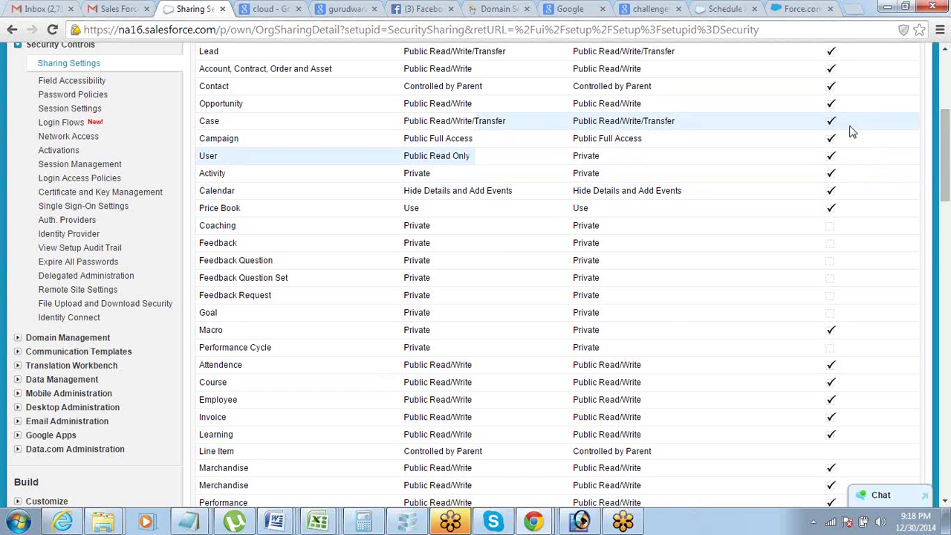
{"action": "scroll", "coordinate": [852, 131], "scroll_direction": "up", "scroll_amount": 2}
{"action": "scroll", "coordinate": [830, 351], "scroll_direction": "down", "scroll_amount": 1}
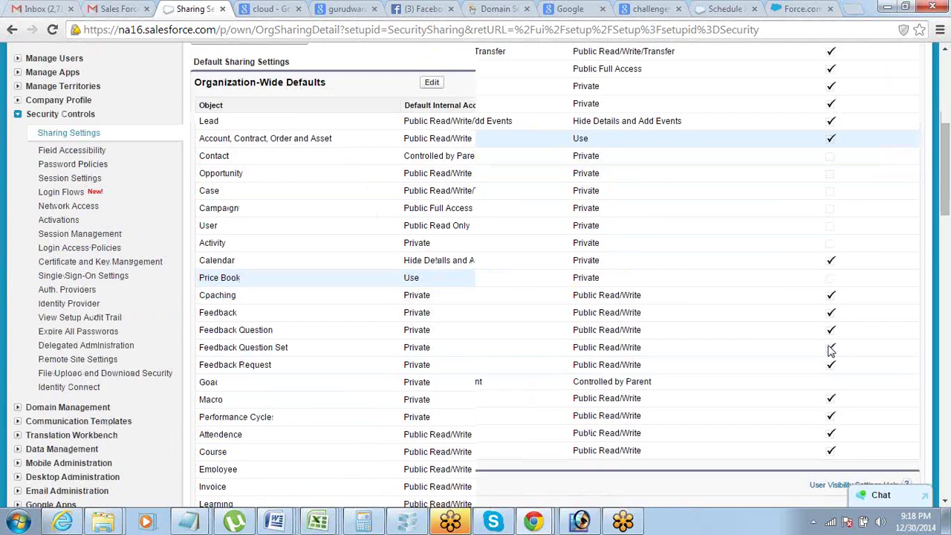
{"action": "scroll", "coordinate": [830, 350], "scroll_direction": "down", "scroll_amount": 12}
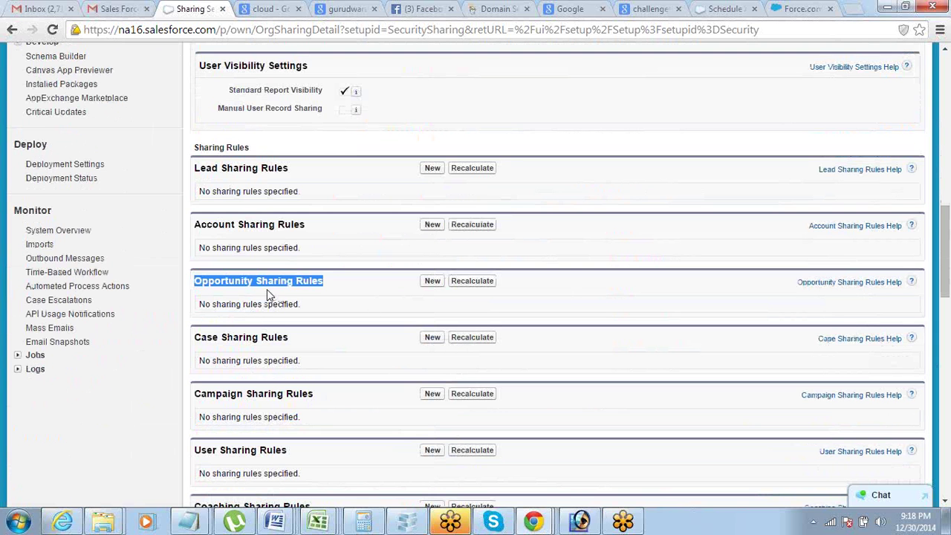
Start a new opportunity sharing rule with the label and rule name Rule1.
{"action": "left_click", "coordinate": [432, 282]}
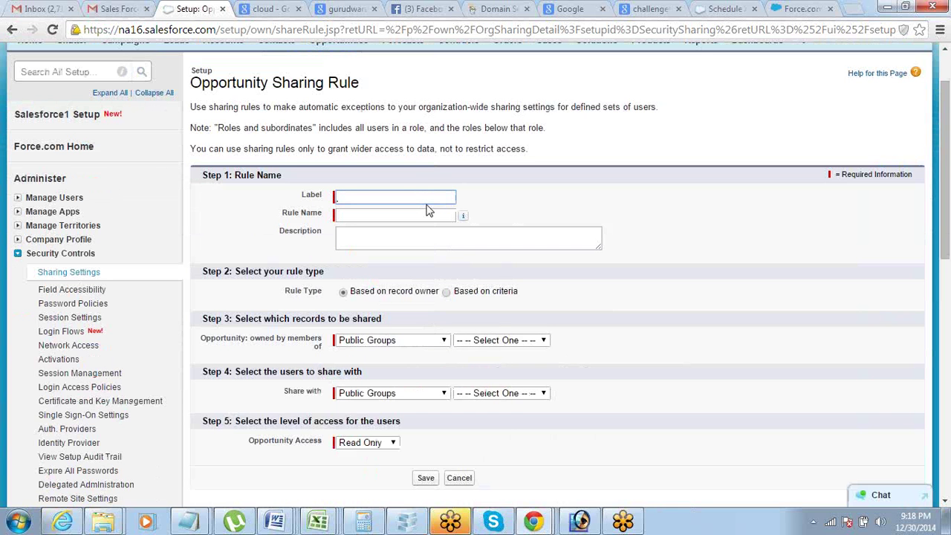
{"action": "type", "text": "Rule1"}
{"action": "key", "text": "ctrl+a"}
{"action": "key", "text": "Tab"}
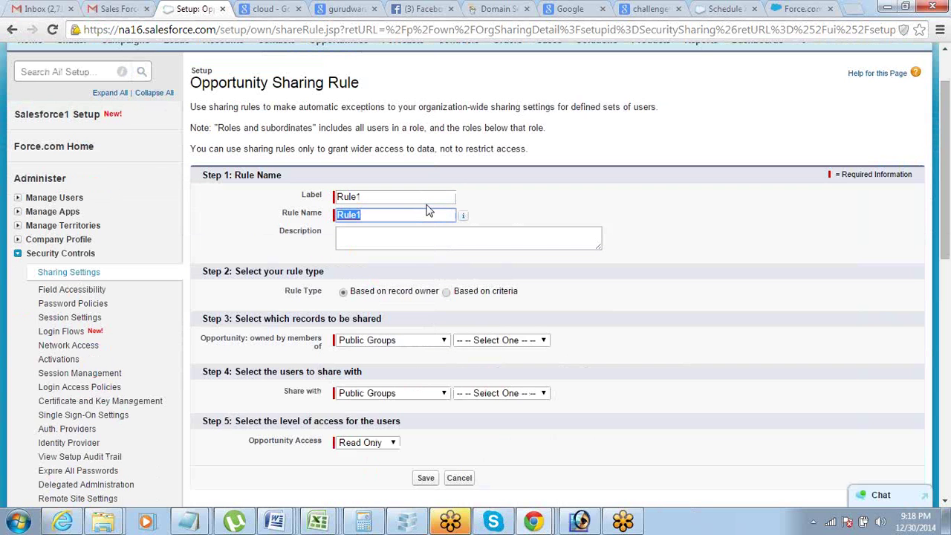
Try the criteria-based rule type, view its available fields, and return to the record owner rule type.
{"action": "scroll", "coordinate": [414, 266], "scroll_direction": "down", "scroll_amount": 2}
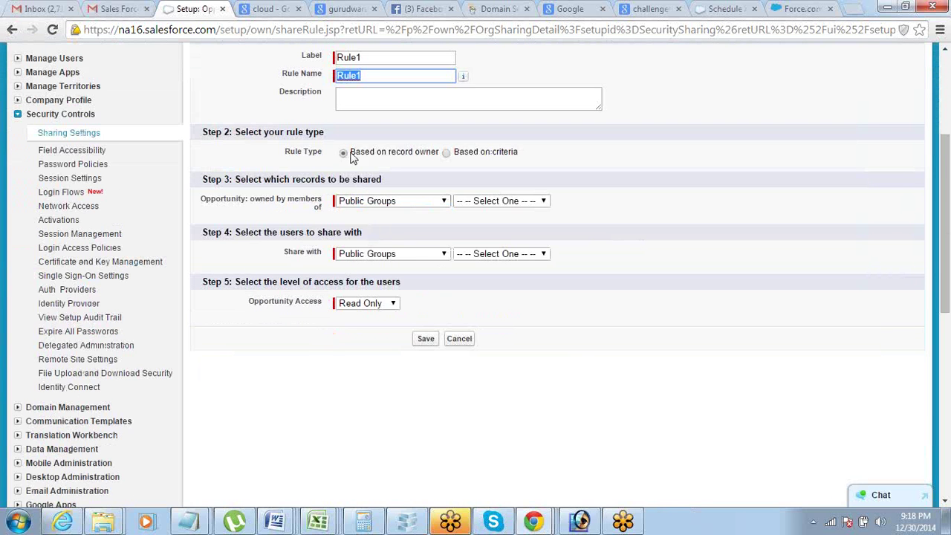
{"action": "left_click", "coordinate": [447, 154]}
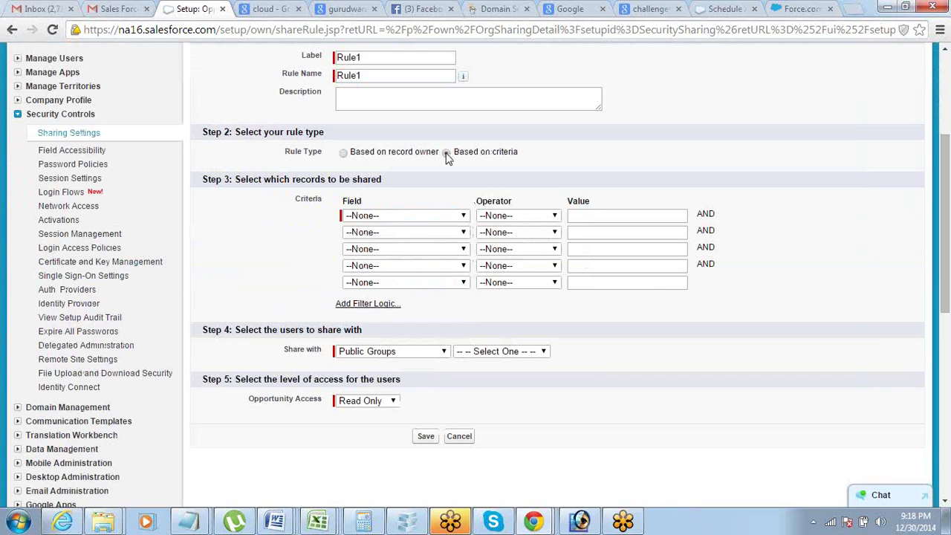
{"action": "left_click", "coordinate": [446, 217]}
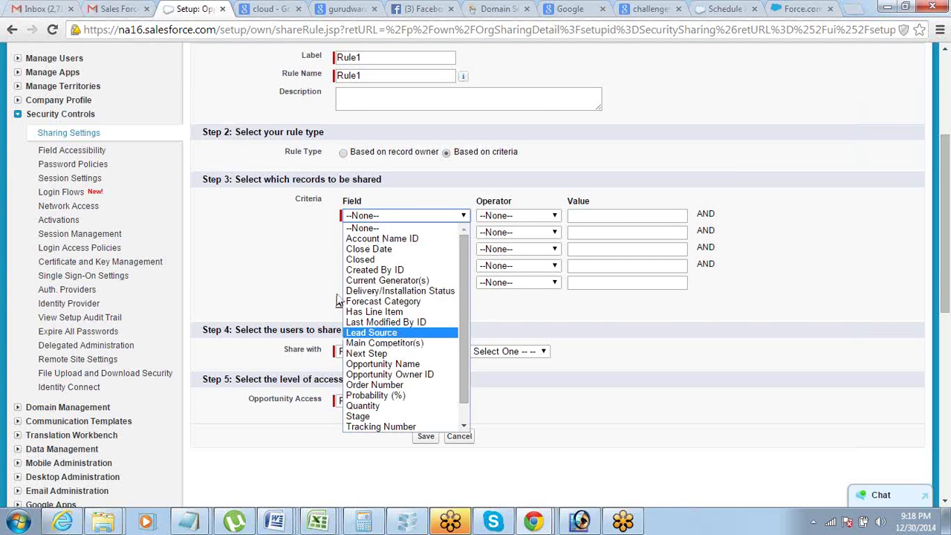
{"action": "left_click", "coordinate": [325, 203]}
{"action": "left_click", "coordinate": [342, 151]}
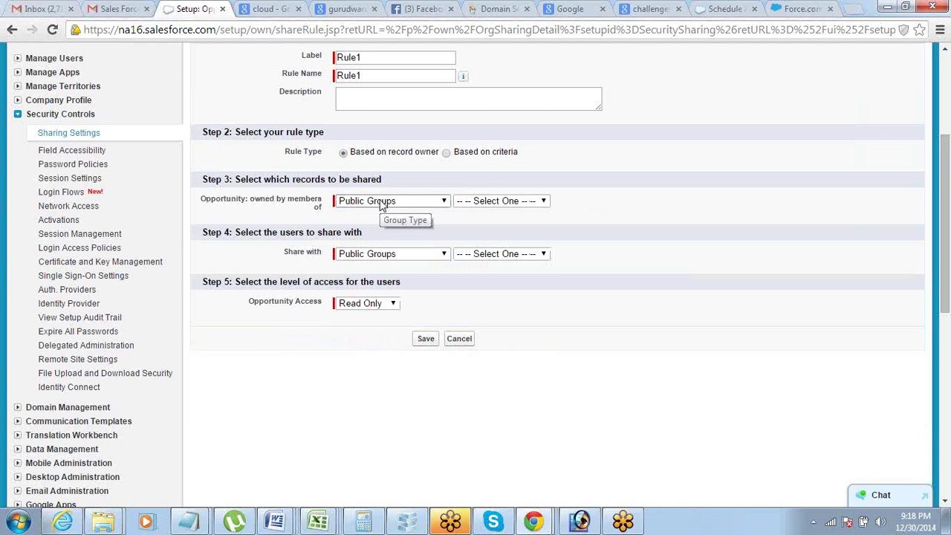
Base the rule on criteria and set the first criterion's field to Stage with the operator equals.
{"action": "left_click", "coordinate": [445, 152]}
{"action": "left_click", "coordinate": [436, 217]}
{"action": "scroll", "coordinate": [403, 319], "scroll_direction": "down", "scroll_amount": 1}
{"action": "scroll", "coordinate": [408, 322], "scroll_direction": "up", "scroll_amount": 1}
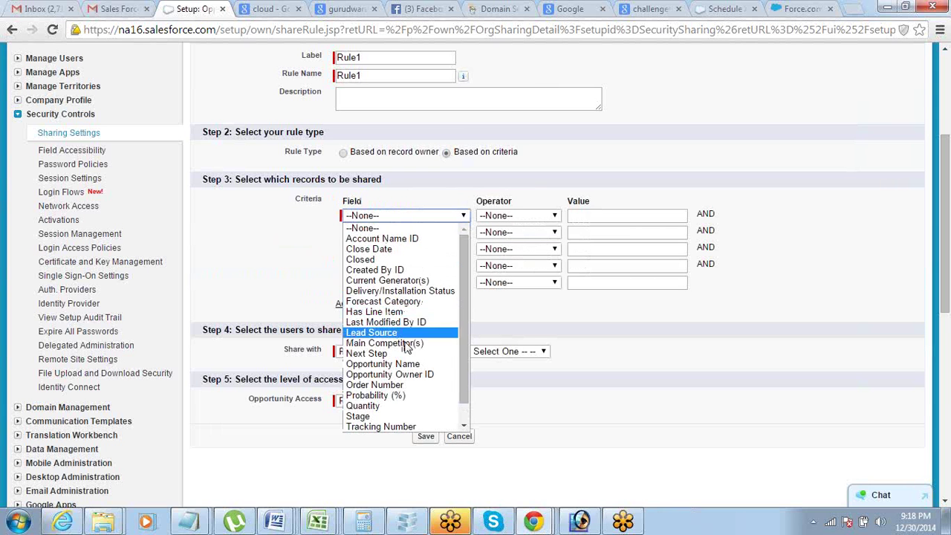
{"action": "scroll", "coordinate": [407, 346], "scroll_direction": "down", "scroll_amount": 1}
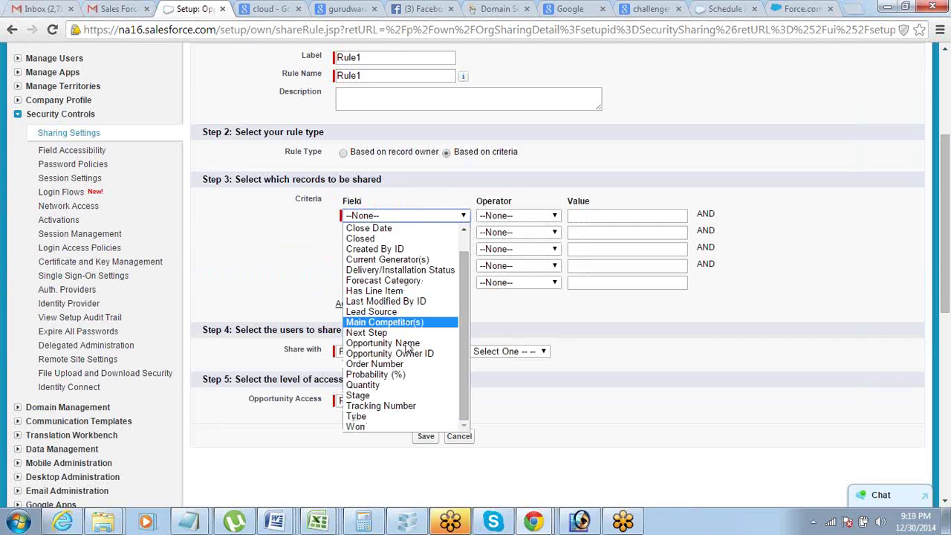
{"action": "scroll", "coordinate": [407, 346], "scroll_direction": "up", "scroll_amount": 1}
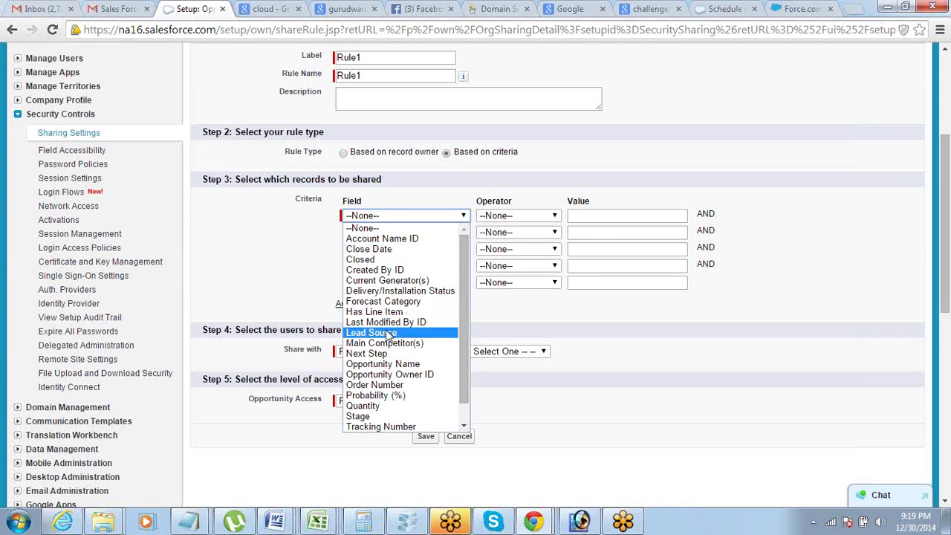
{"action": "scroll", "coordinate": [387, 336], "scroll_direction": "down", "scroll_amount": 1}
{"action": "scroll", "coordinate": [390, 336], "scroll_direction": "up", "scroll_amount": 1}
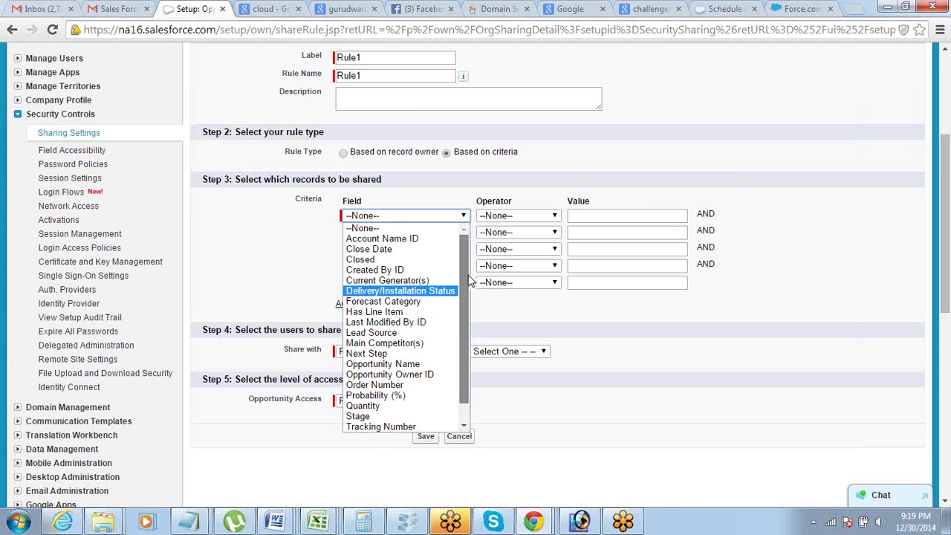
{"action": "scroll", "coordinate": [465, 287], "scroll_direction": "down", "scroll_amount": 1}
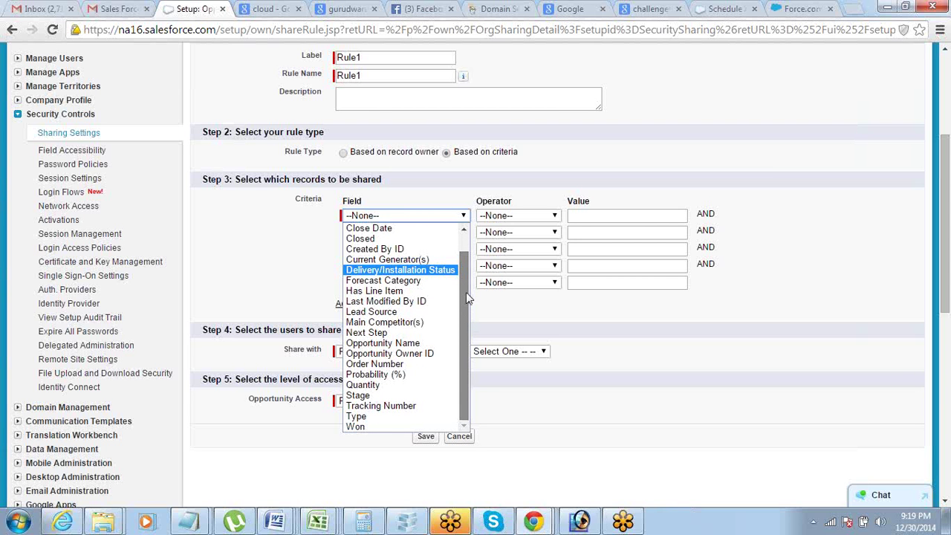
{"action": "scroll", "coordinate": [461, 297], "scroll_direction": "up", "scroll_amount": 2}
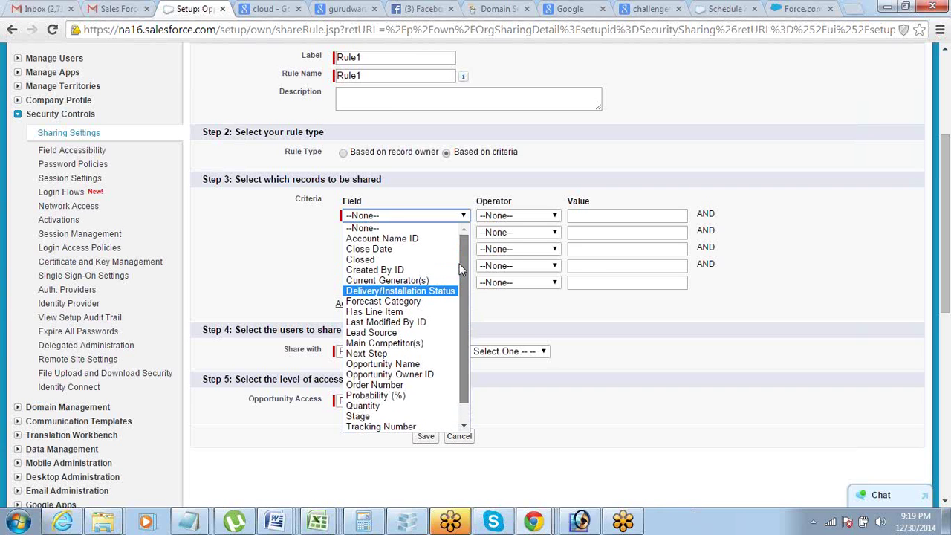
{"action": "scroll", "coordinate": [459, 267], "scroll_direction": "down", "scroll_amount": 1}
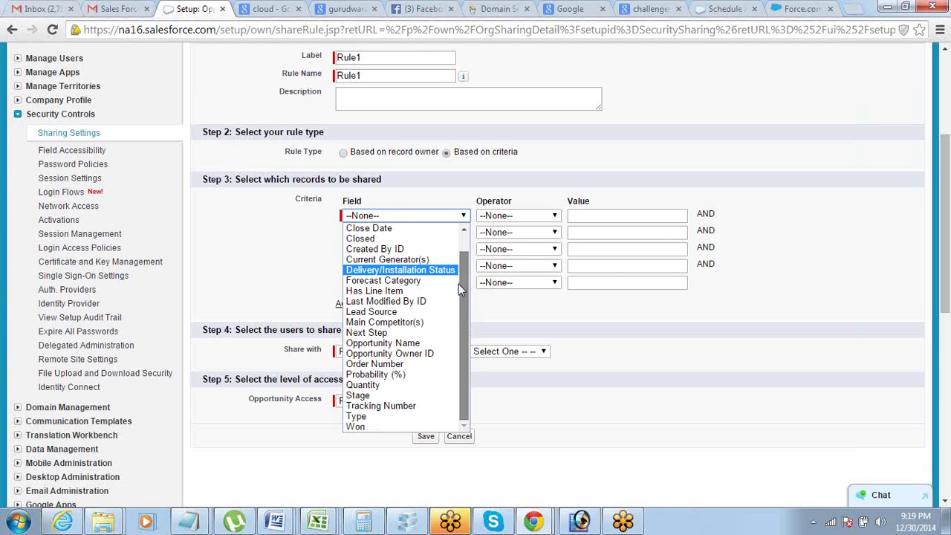
{"action": "left_click", "coordinate": [358, 395]}
{"action": "left_click", "coordinate": [495, 217]}
{"action": "left_click", "coordinate": [493, 239]}
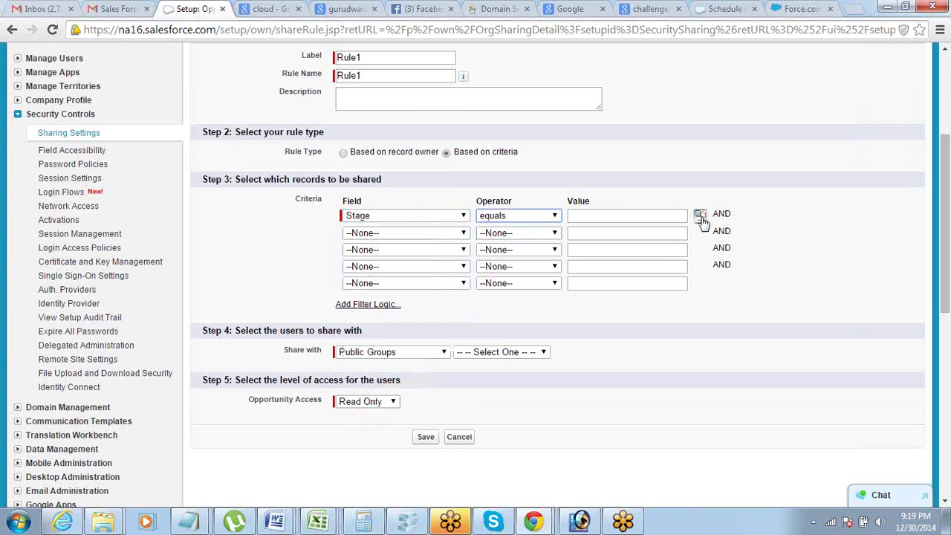
Look up the Stage picklist values and insert Prospecting and Needs Analysis as the criterion's value.
{"action": "left_click", "coordinate": [700, 217]}
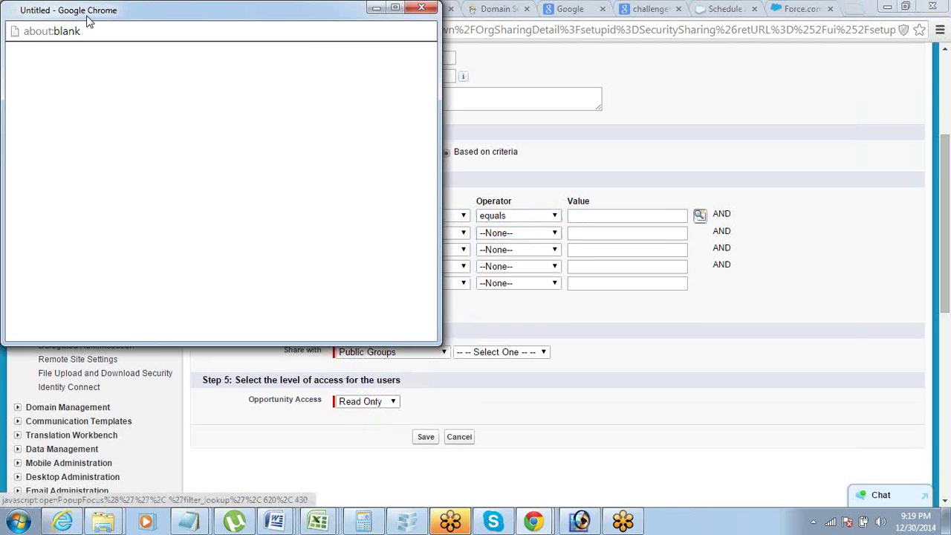
{"action": "left_click", "coordinate": [23, 137]}
{"action": "left_click", "coordinate": [24, 166]}
{"action": "left_click", "coordinate": [24, 213]}
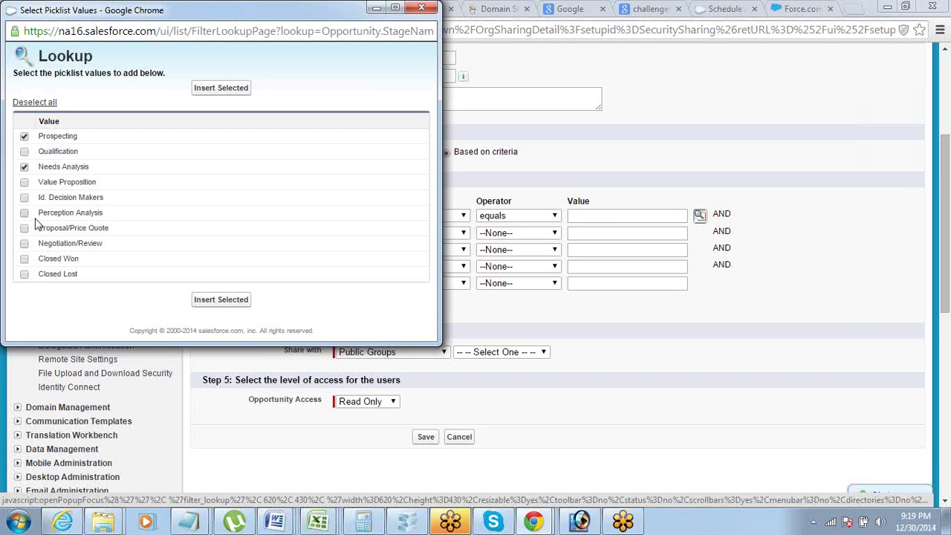
{"action": "left_click", "coordinate": [204, 301]}
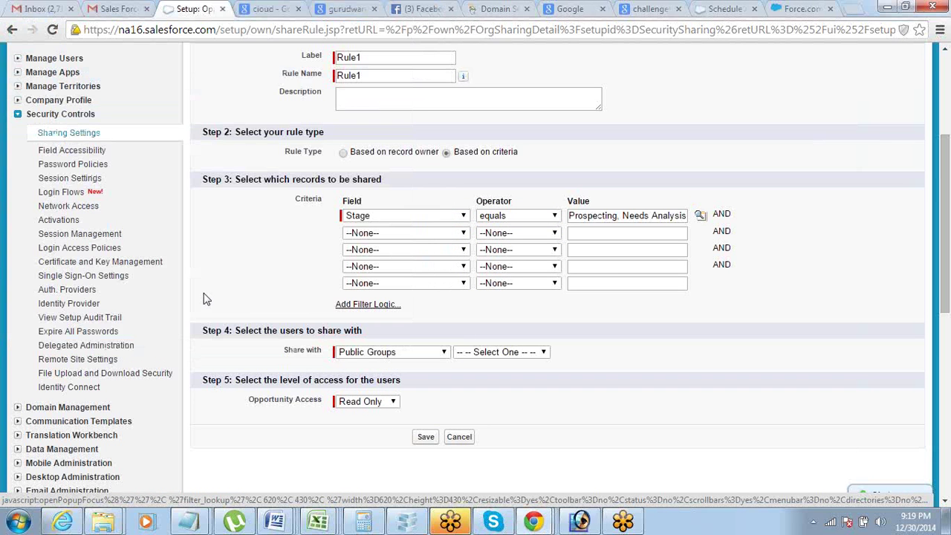
Share the rule's records with users in the VP, Marketing role.
{"action": "left_click", "coordinate": [382, 355]}
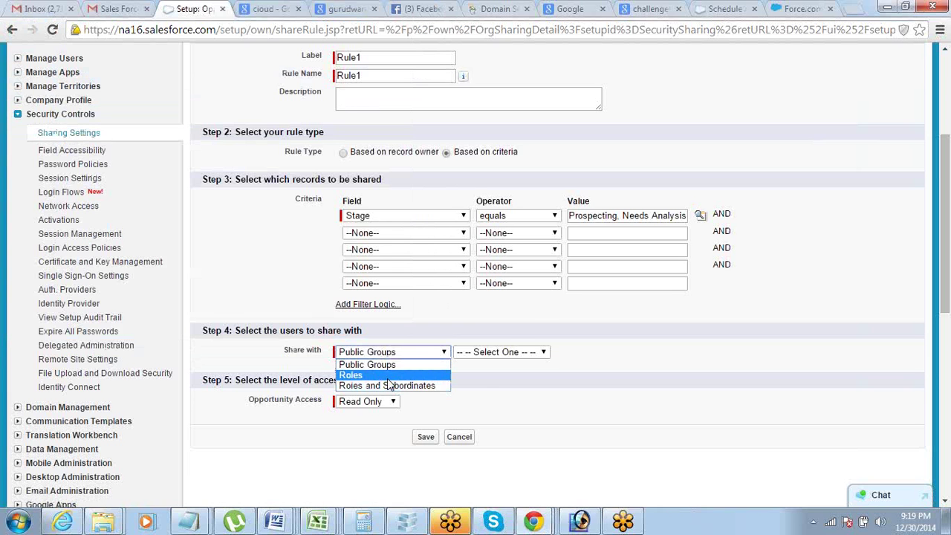
{"action": "left_click", "coordinate": [387, 379]}
{"action": "left_click", "coordinate": [538, 354]}
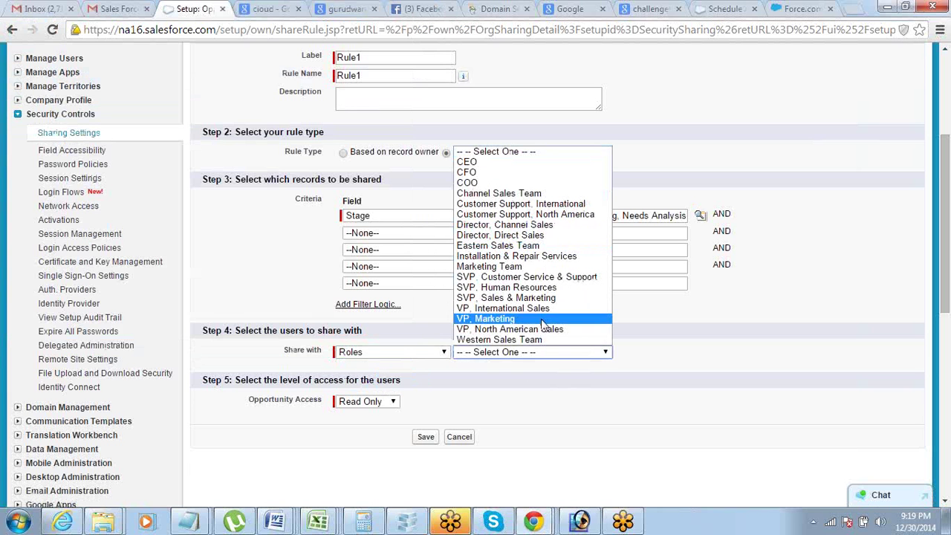
{"action": "left_click", "coordinate": [541, 319]}
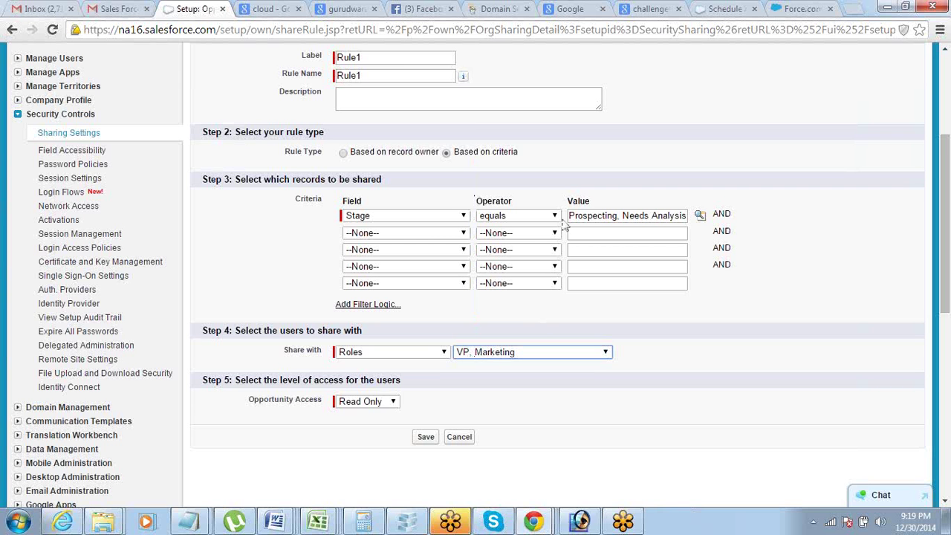
Review the share-with categories, keeping Roles, and read through the full list of Stage values in the first criterion.
{"action": "left_click", "coordinate": [413, 352]}
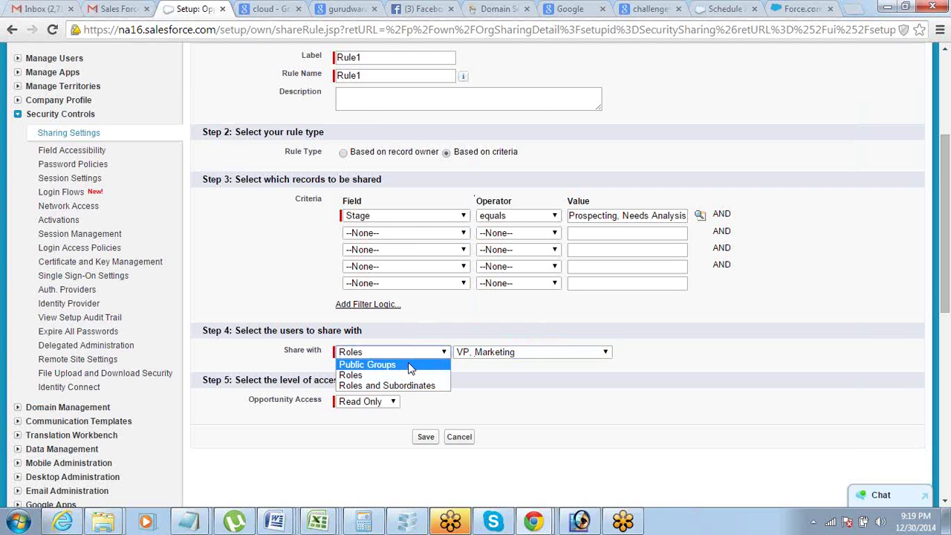
{"action": "left_click", "coordinate": [348, 374]}
{"action": "left_click", "coordinate": [573, 215]}
{"action": "key", "text": "ctrl+a"}
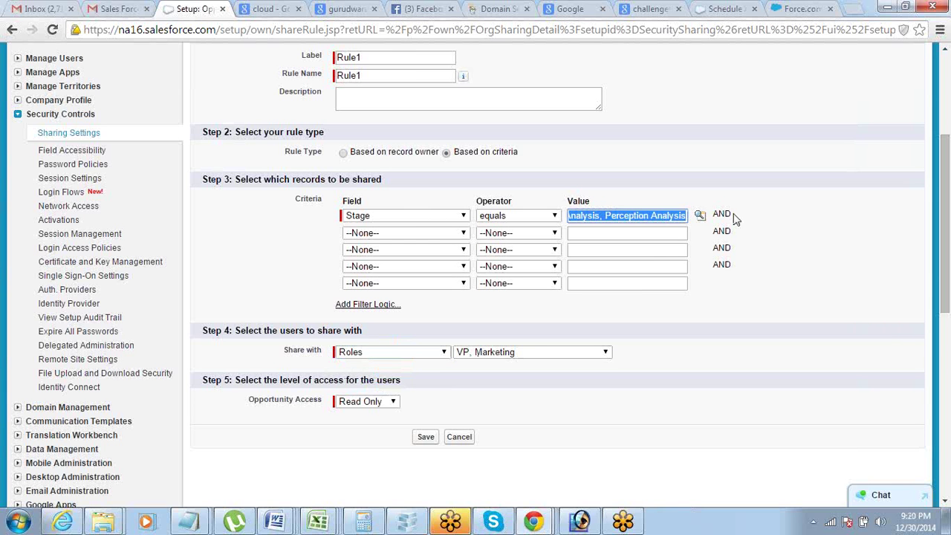
{"action": "left_click", "coordinate": [601, 216]}
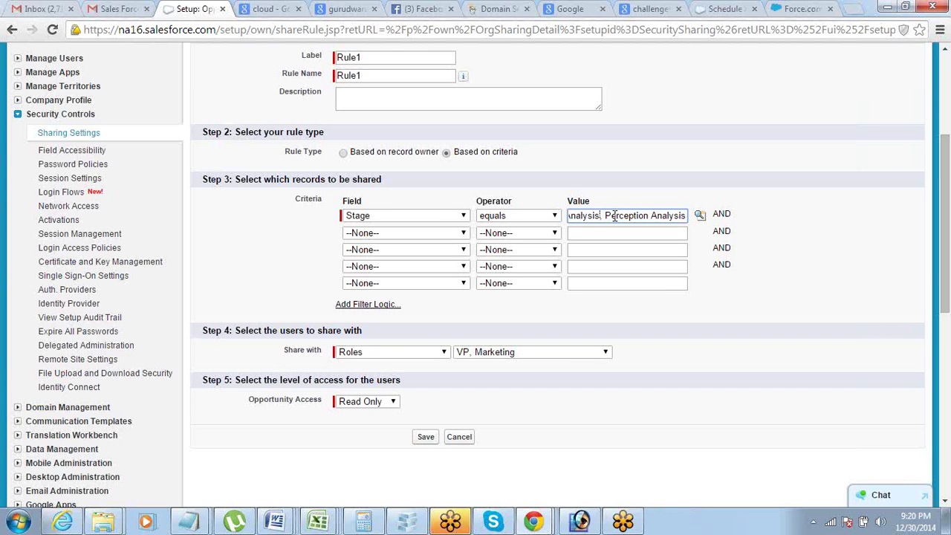
{"action": "key", "text": "Home"}
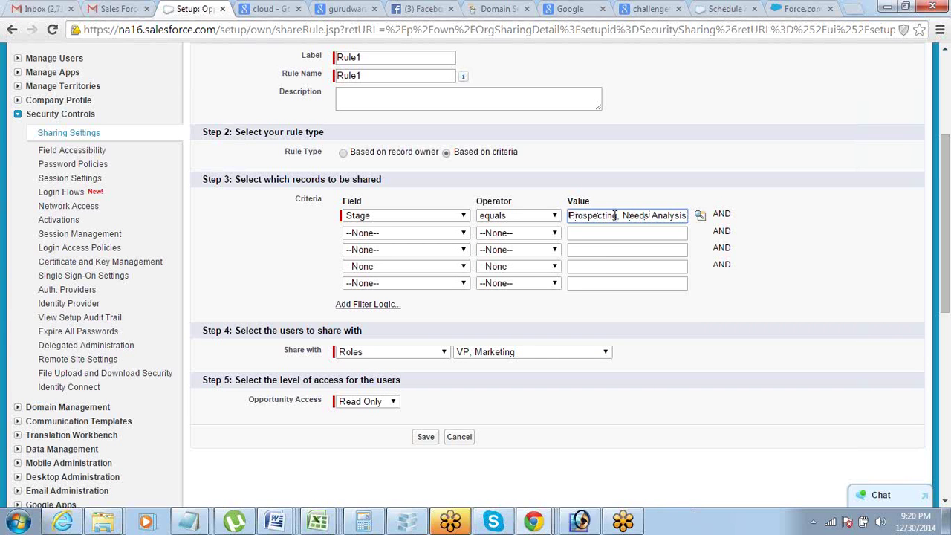
{"action": "key", "text": "End"}
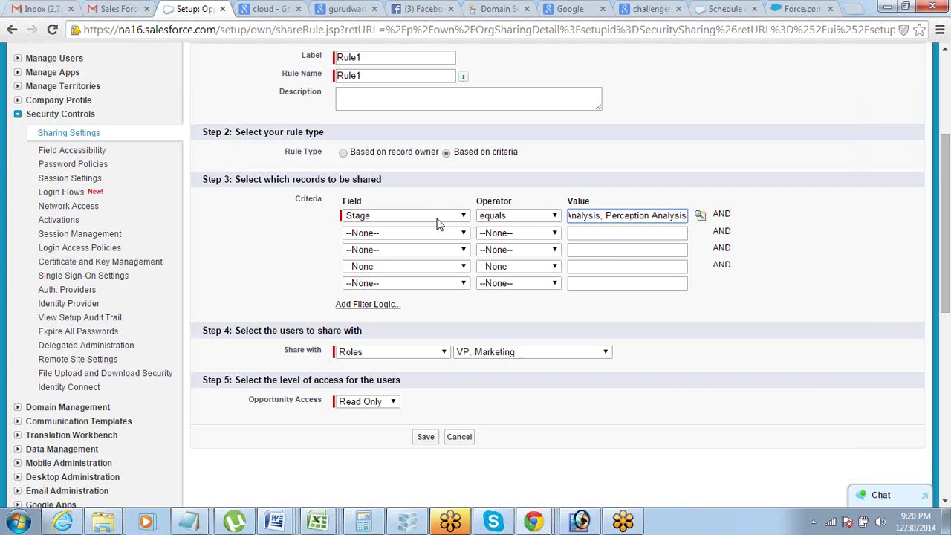
Base the rule on record owner and select opportunities owned by members of the VP, North American Sales role.
{"action": "left_click", "coordinate": [343, 153]}
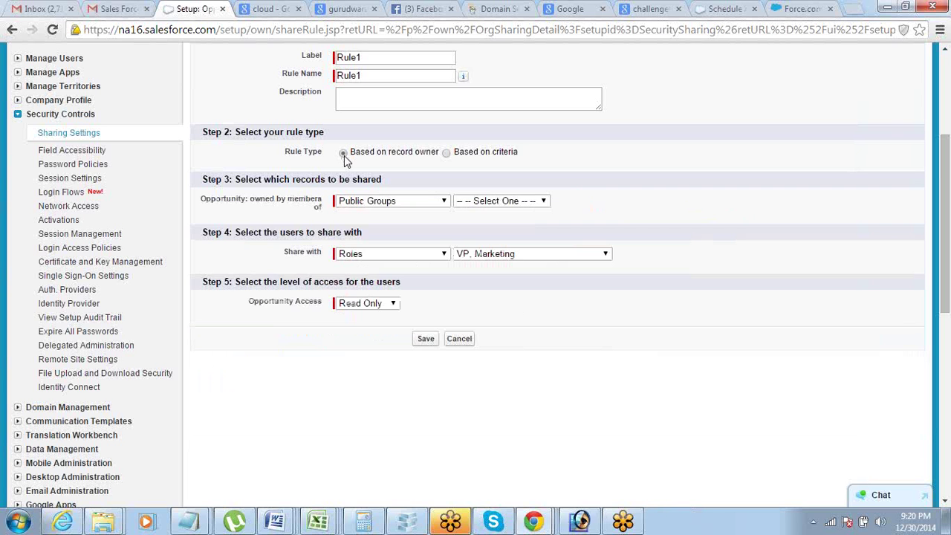
{"action": "left_click", "coordinate": [376, 199]}
{"action": "left_click", "coordinate": [355, 221]}
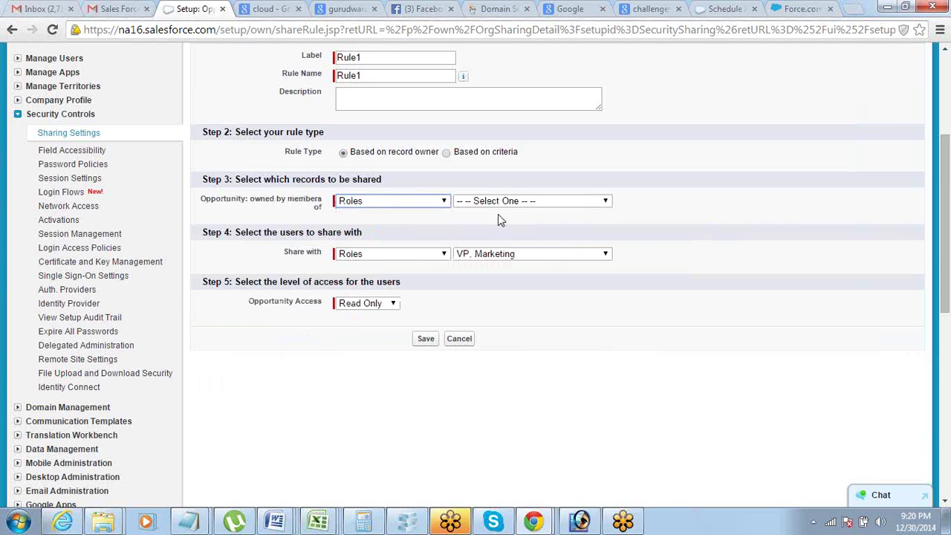
{"action": "left_click", "coordinate": [504, 206]}
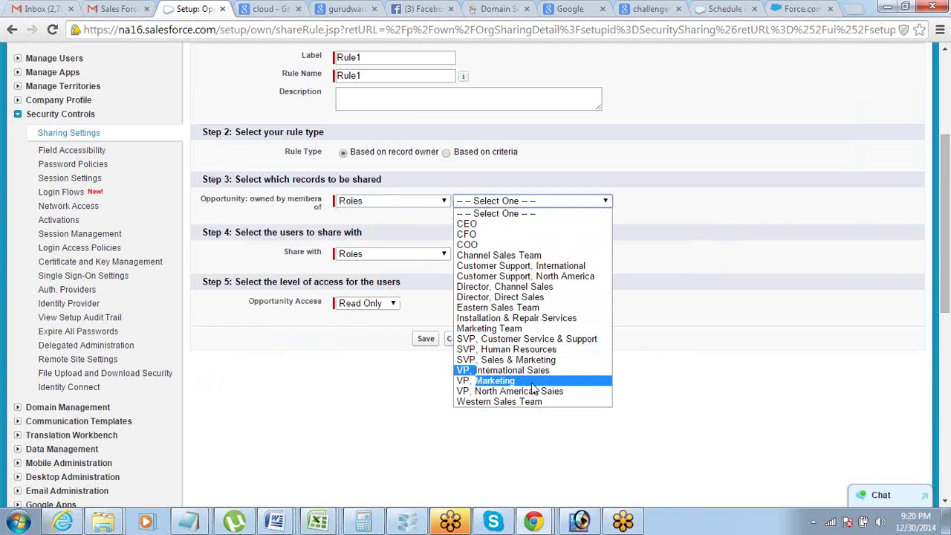
{"action": "left_click", "coordinate": [532, 394]}
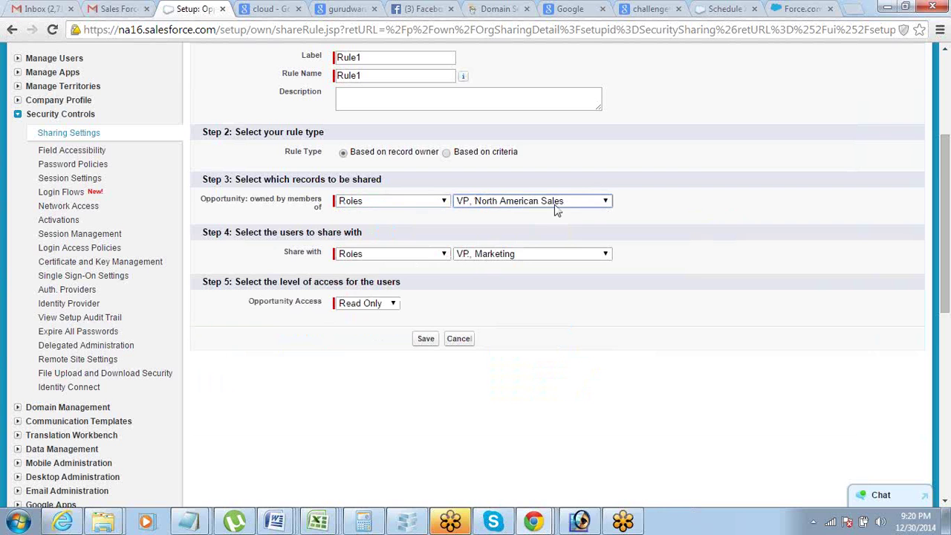
Share the records with the VP, International Sales role and set the opportunity access to Read/Write.
{"action": "left_click", "coordinate": [484, 255]}
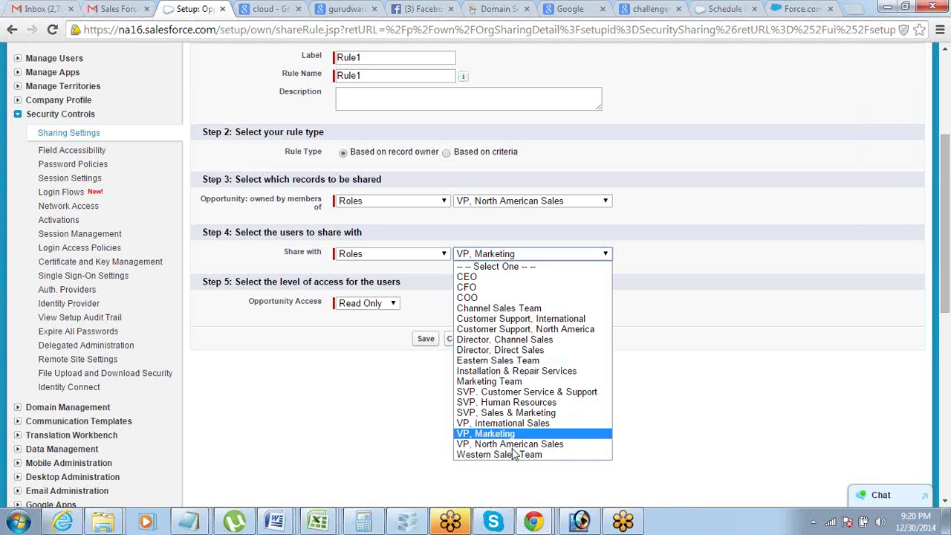
{"action": "left_click", "coordinate": [516, 423]}
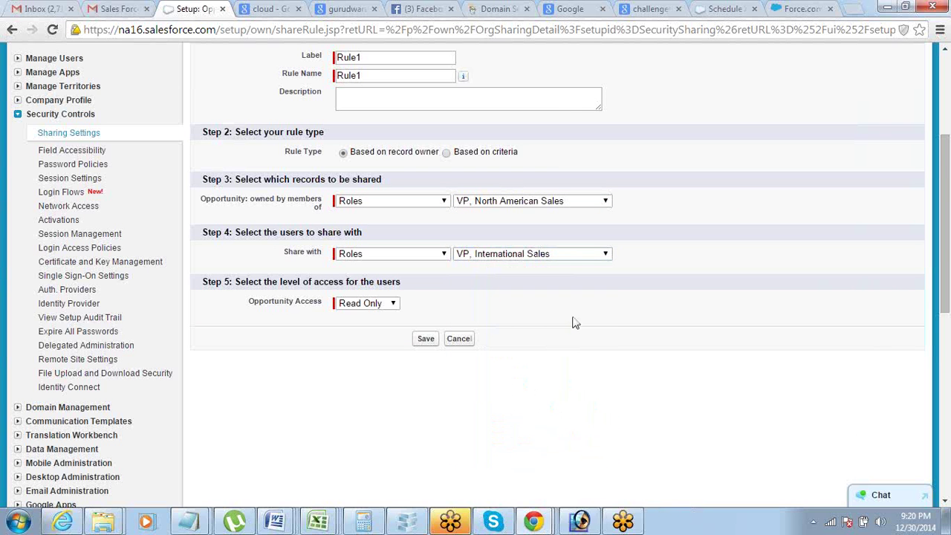
{"action": "left_click", "coordinate": [394, 303]}
{"action": "left_click", "coordinate": [363, 326]}
Highlight the note above the rule form about sharing rules granting wider access rather than restricting it.
{"action": "scroll", "coordinate": [382, 327], "scroll_direction": "up", "scroll_amount": 2}
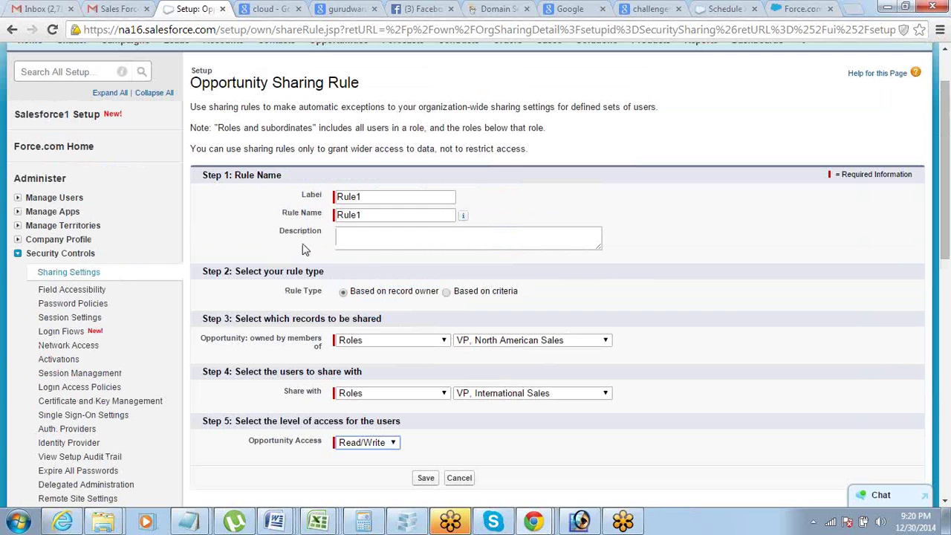
{"action": "left_click_drag", "start_coordinate": [192, 149], "coordinate": [545, 155]}
{"action": "left_click", "coordinate": [546, 158]}
{"action": "left_click_drag", "start_coordinate": [192, 149], "coordinate": [569, 149]}
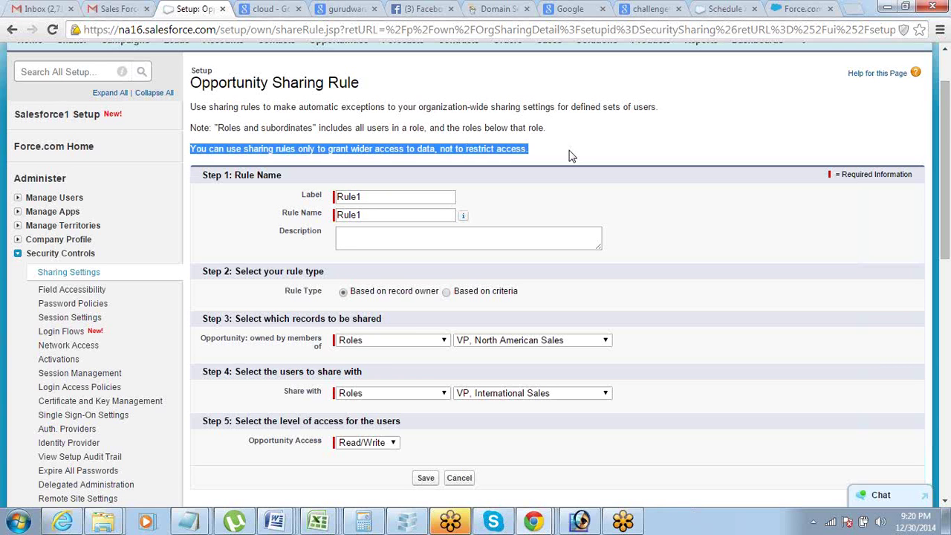
{"action": "left_click", "coordinate": [569, 151]}
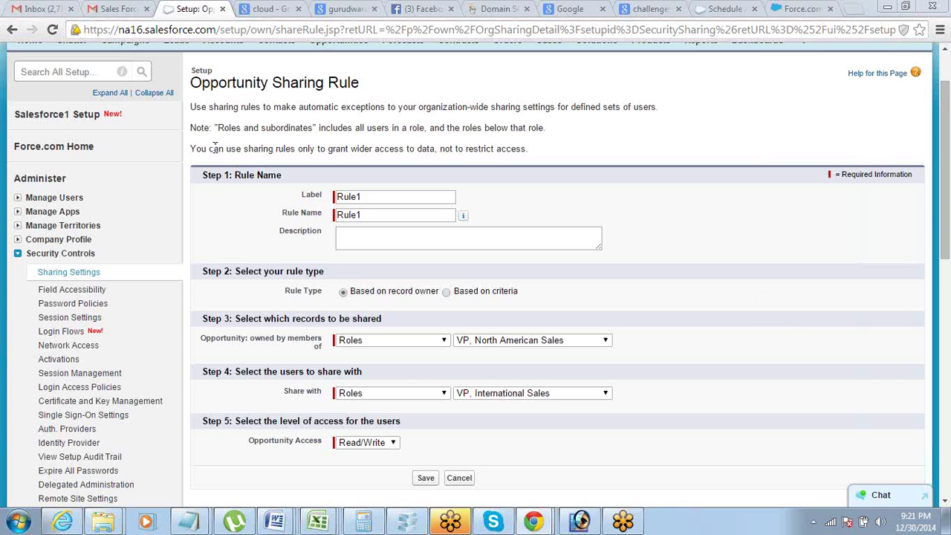
{"action": "left_click_drag", "start_coordinate": [191, 149], "coordinate": [532, 155]}
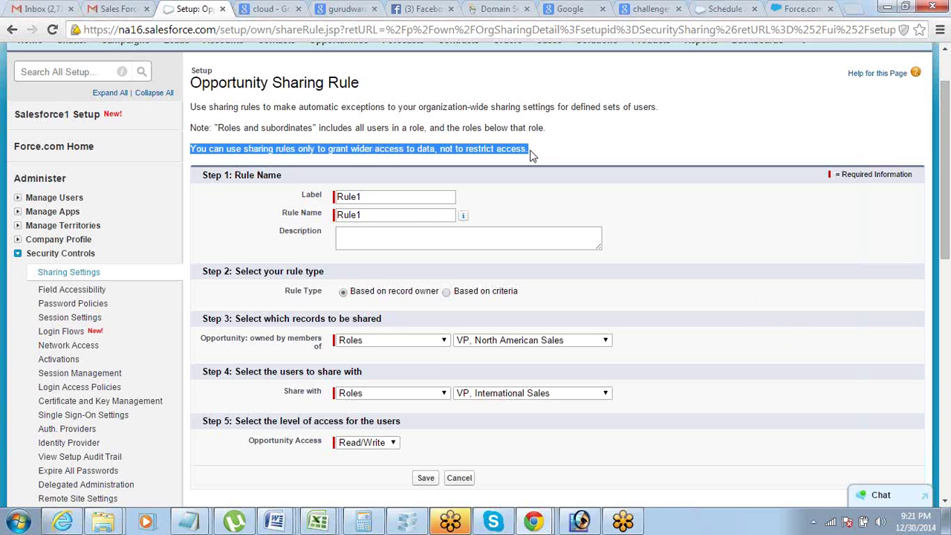
{"action": "left_click", "coordinate": [532, 154]}
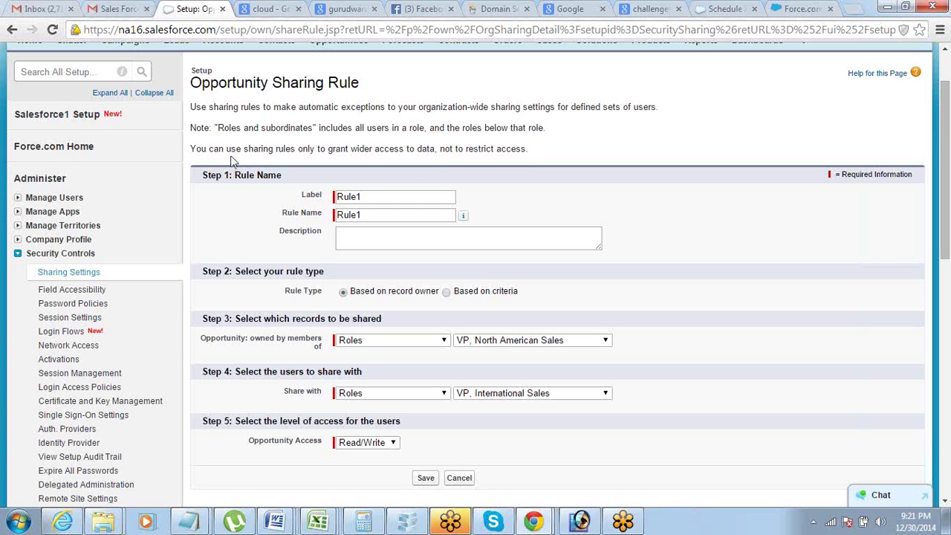
{"action": "left_click_drag", "start_coordinate": [231, 148], "coordinate": [264, 148]}
Switch to the Notepad notes and highlight the Private setting and the second salesperson's name under Sharing Rule.
{"action": "left_click", "coordinate": [316, 149]}
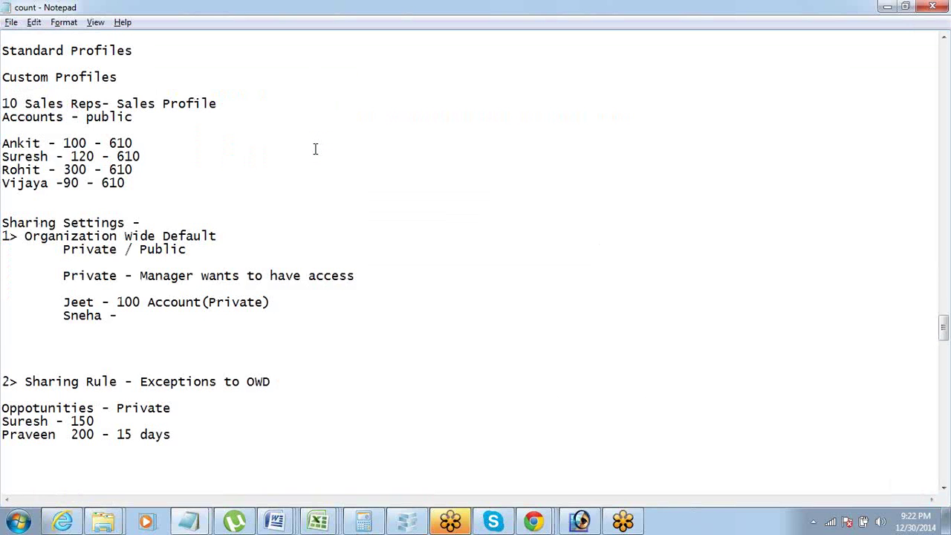
{"action": "scroll", "coordinate": [264, 212], "scroll_direction": "down", "scroll_amount": 1}
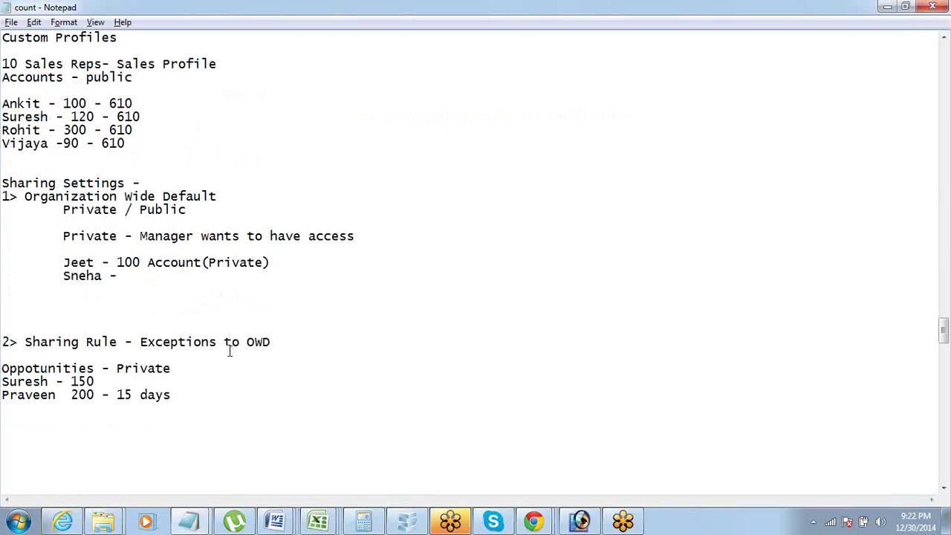
{"action": "double_click", "coordinate": [148, 368]}
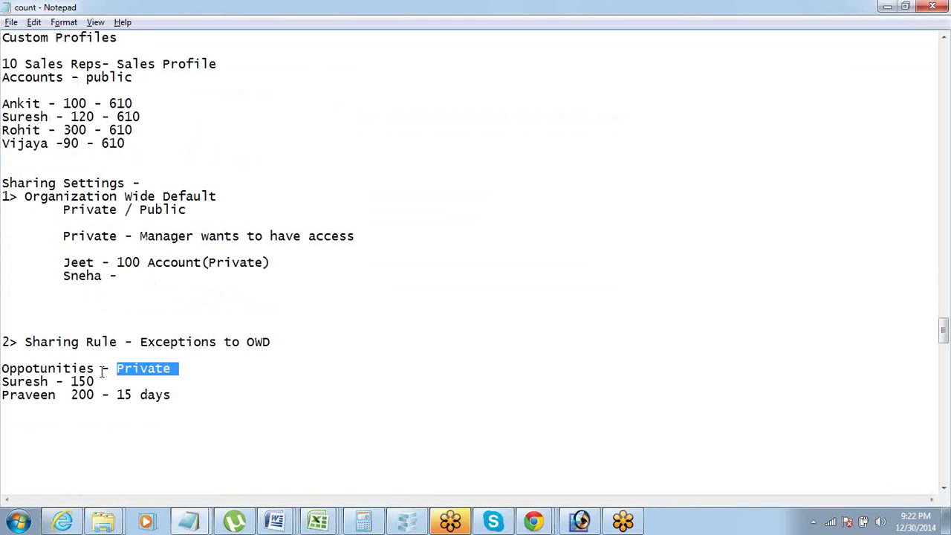
{"action": "double_click", "coordinate": [9, 395]}
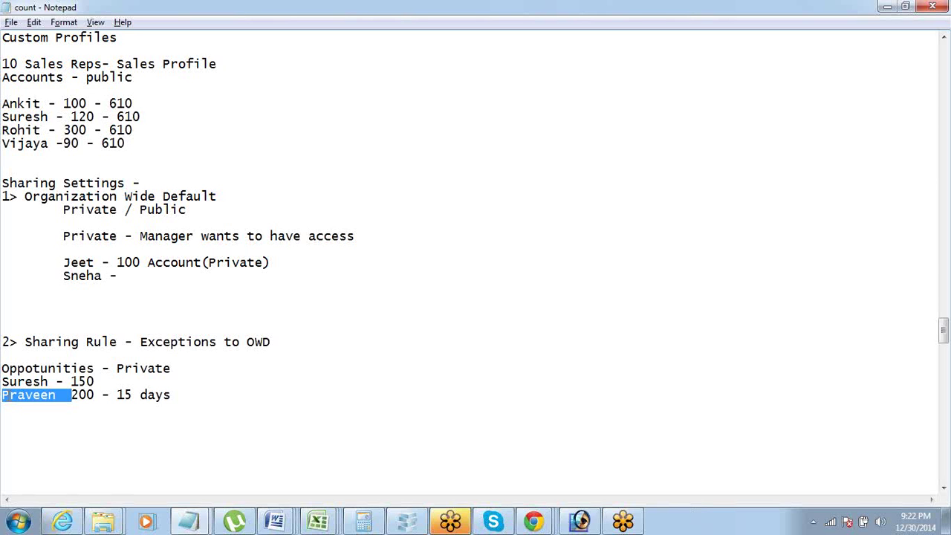
{"action": "double_click", "coordinate": [8, 394]}
Append "/ Public" to the opportunities line in the notes and highlight the second salesperson's name.
{"action": "left_click", "coordinate": [175, 367]}
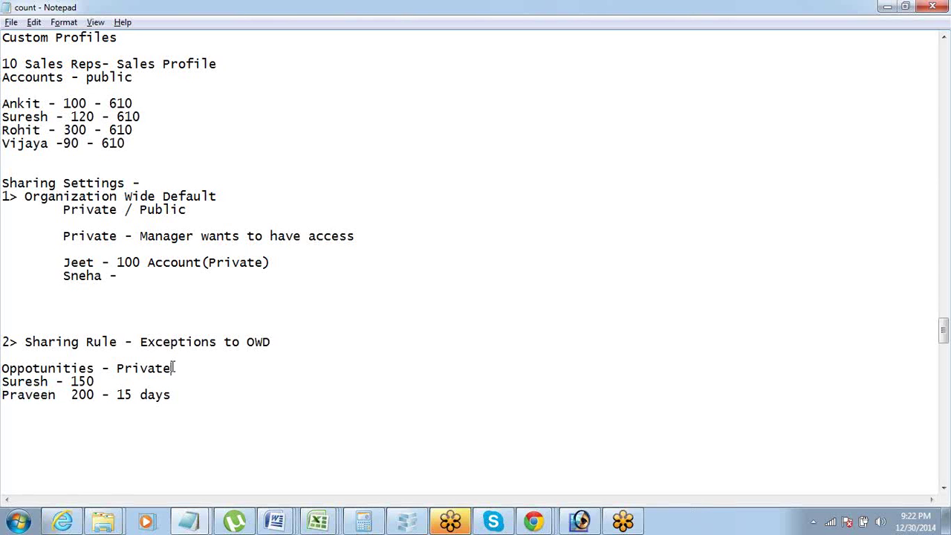
{"action": "type", "text": "/ Public"}
{"action": "key", "text": "Down"}
{"action": "key", "text": "ctrl+shift+Right"}
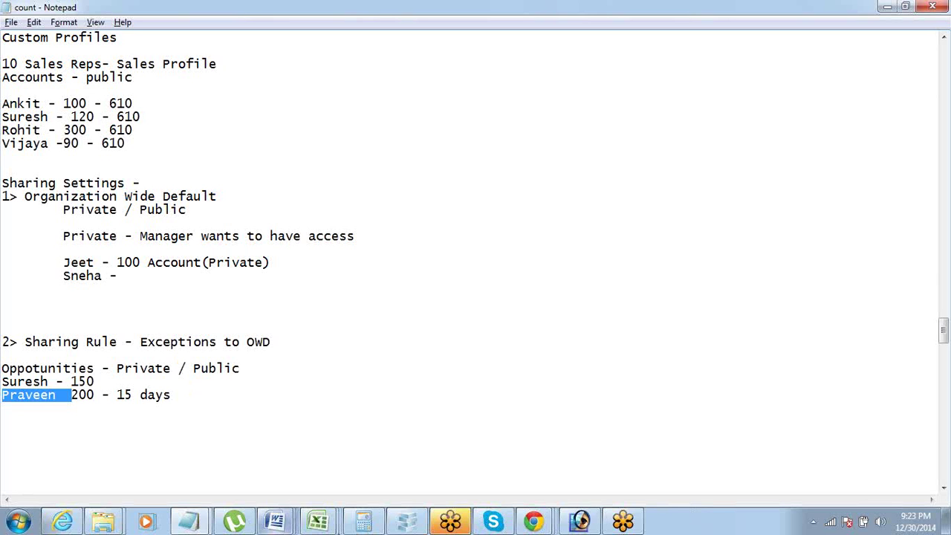
Switch to the Opportunity Sharing Rule page in Chrome and highlight the whole note on granting wider access.
{"action": "mouse_move", "coordinate": [538, 525]}
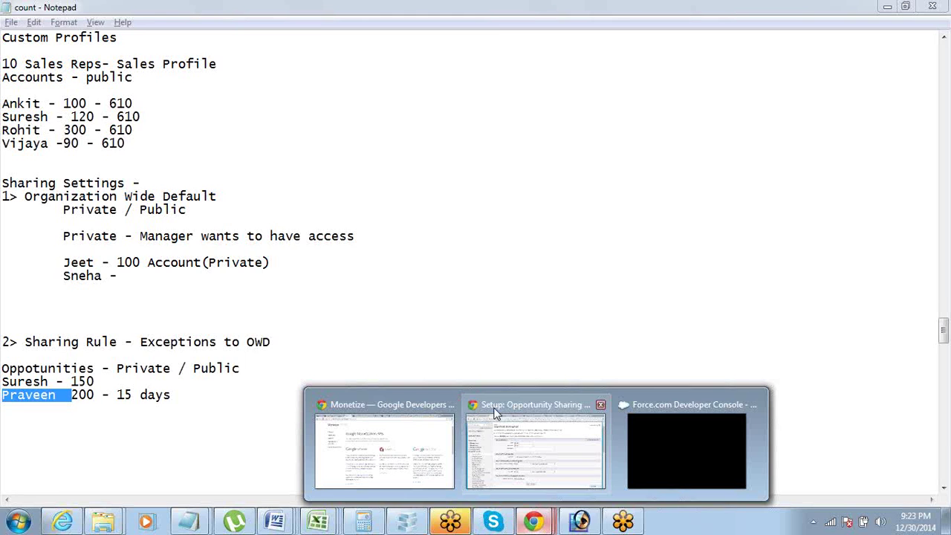
{"action": "left_click", "coordinate": [498, 413]}
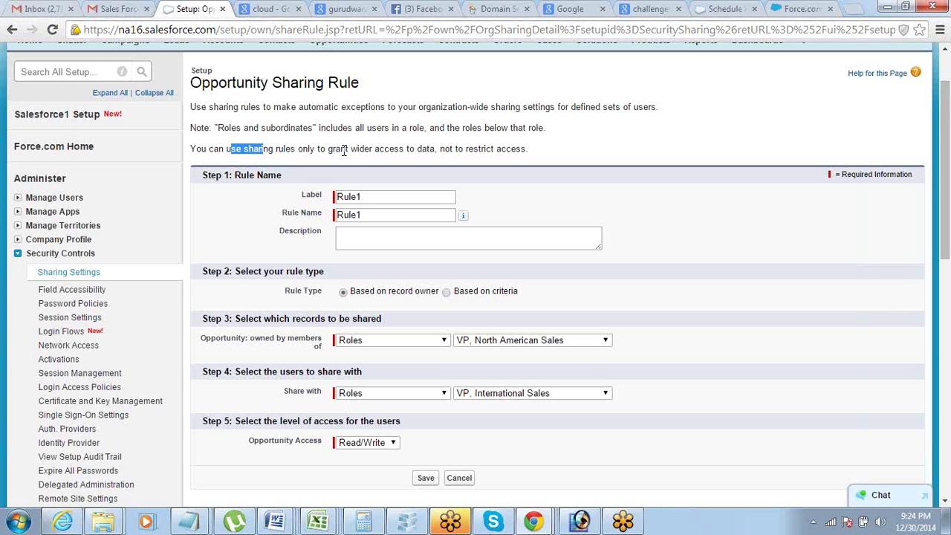
{"action": "left_click_drag", "start_coordinate": [529, 148], "coordinate": [192, 150]}
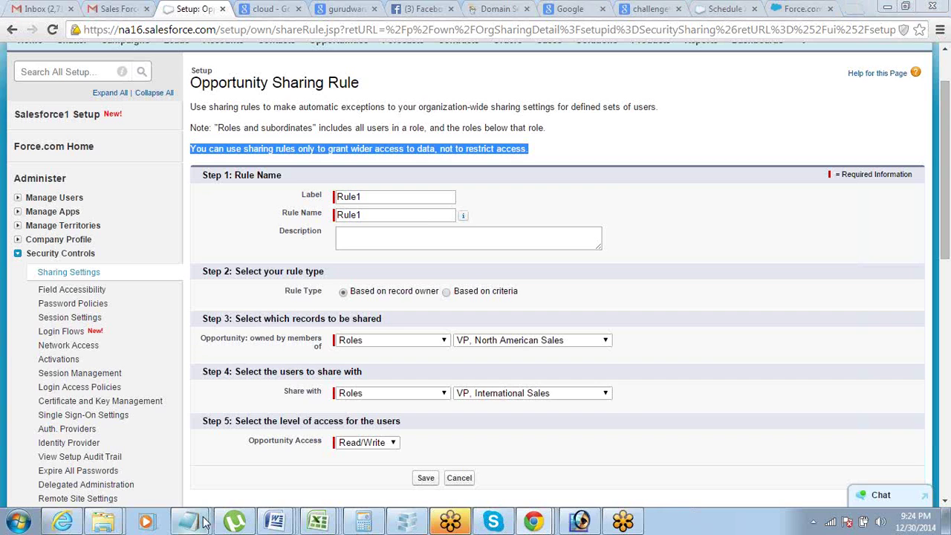
Switch to the Notepad notes and highlight the whole Sharing Settings section.
{"action": "mouse_move", "coordinate": [188, 520]}
{"action": "left_click", "coordinate": [170, 452]}
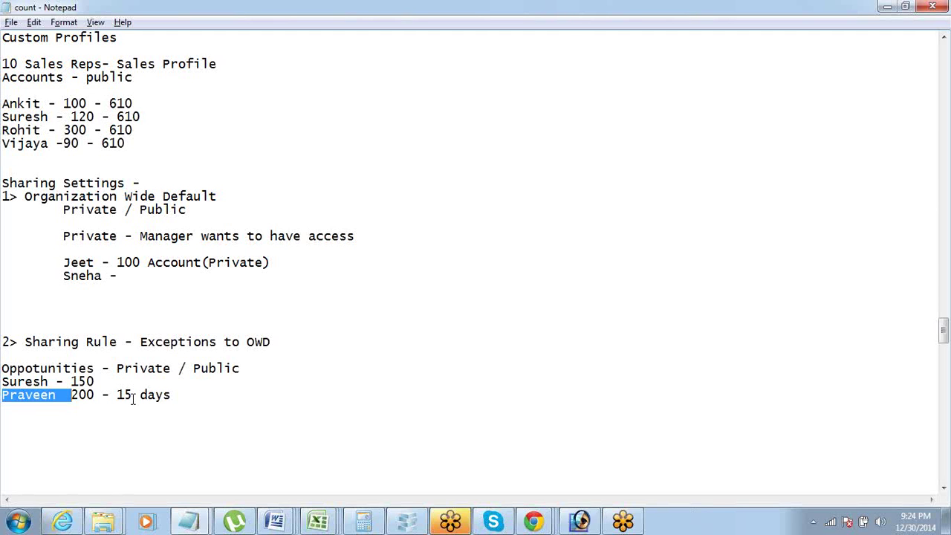
{"action": "left_click_drag", "start_coordinate": [3, 185], "coordinate": [199, 417]}
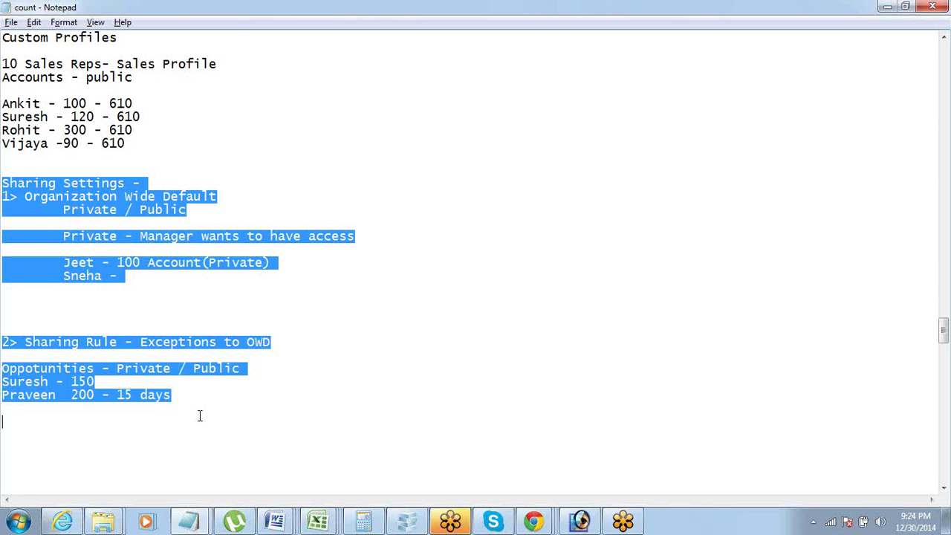
Add the lines "Sales Profile - 5 - Accounts" and "Marketing - 4 - Accounts" below the sharing rule notes.
{"action": "scroll", "coordinate": [174, 409], "scroll_direction": "down", "scroll_amount": 5}
{"action": "left_click", "coordinate": [185, 201]}
{"action": "key", "text": "Return"}
{"action": "key", "text": "Return"}
{"action": "key", "text": "Return"}
{"action": "type", "text": "Sales Prof"}
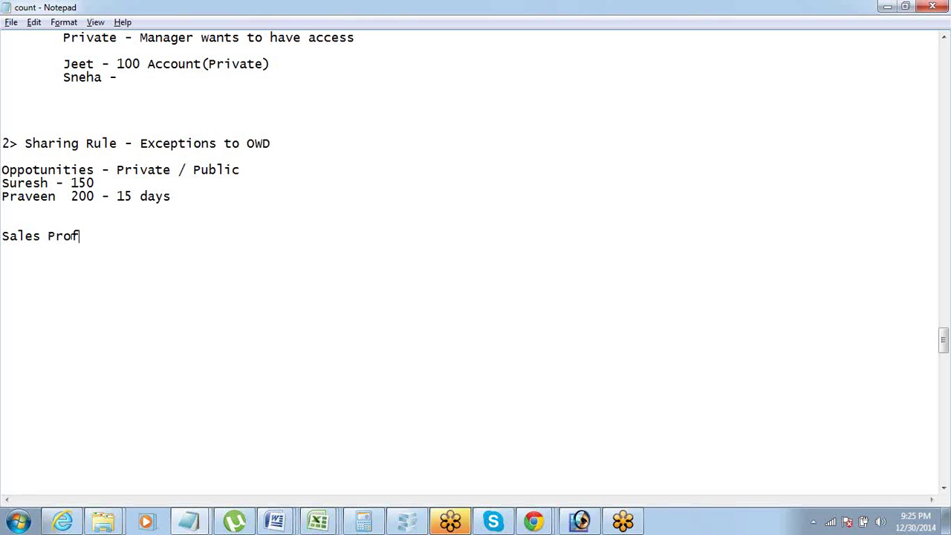
{"action": "type", "text": "ile - 5 - Accounts"}
{"action": "key", "text": "Return"}
{"action": "type", "text": "Marketing - 4 - Ac"}
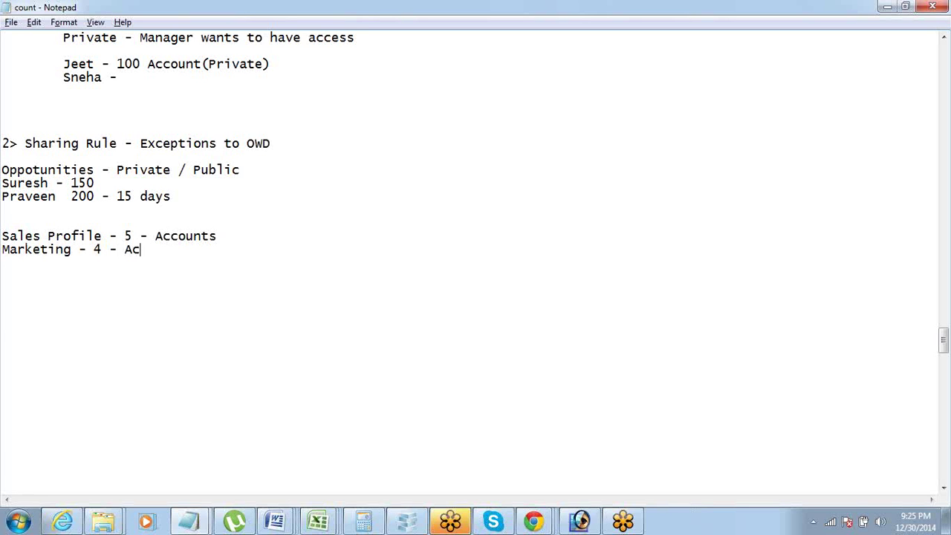
{"action": "type", "text": "counts"}
Highlight Accounts on the Sales Profile and Marketing lines and review the Sharing Settings notes above them.
{"action": "key", "text": "Up"}
{"action": "key", "text": "End"}
{"action": "key", "text": "ctrl+shift+Left"}
{"action": "key", "text": "Down"}
{"action": "key", "text": "ctrl+shift+Left"}
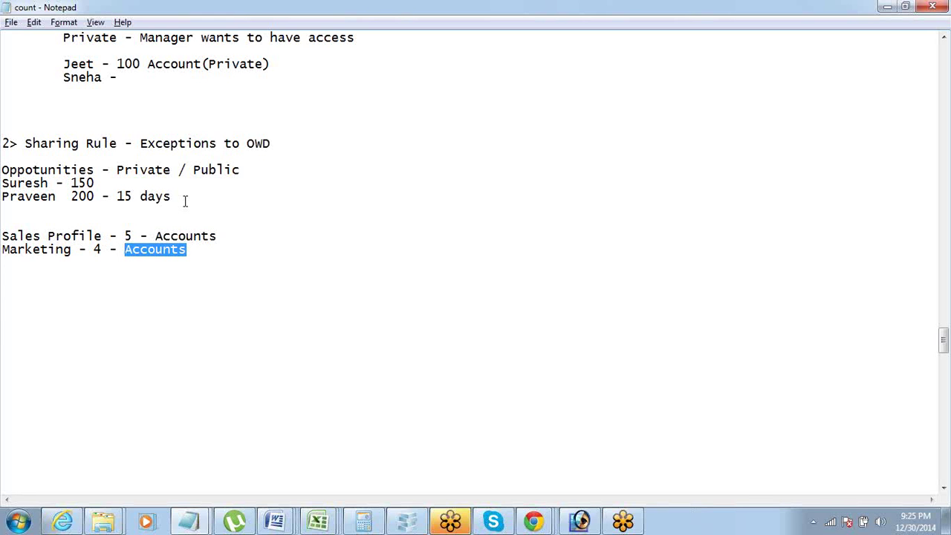
{"action": "scroll", "coordinate": [185, 201], "scroll_direction": "up", "scroll_amount": 1}
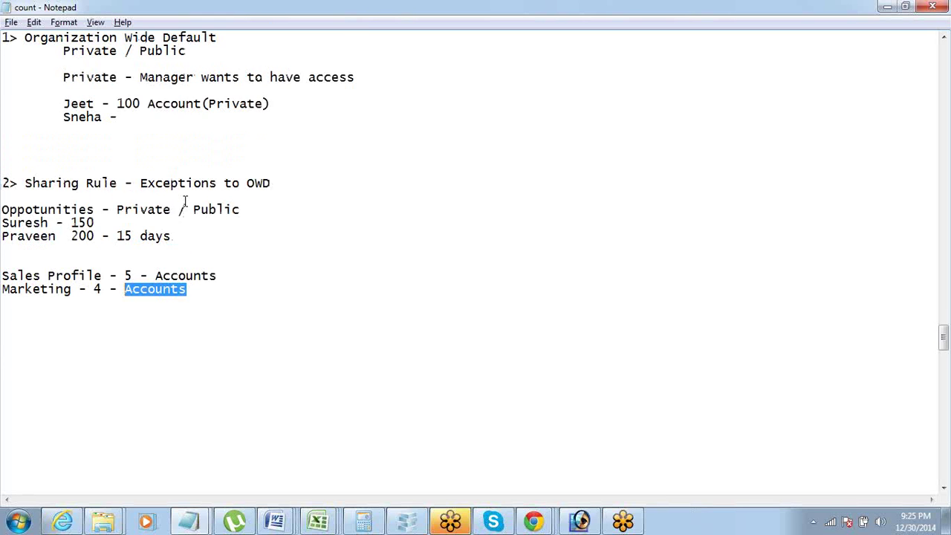
{"action": "scroll", "coordinate": [185, 201], "scroll_direction": "up", "scroll_amount": 2}
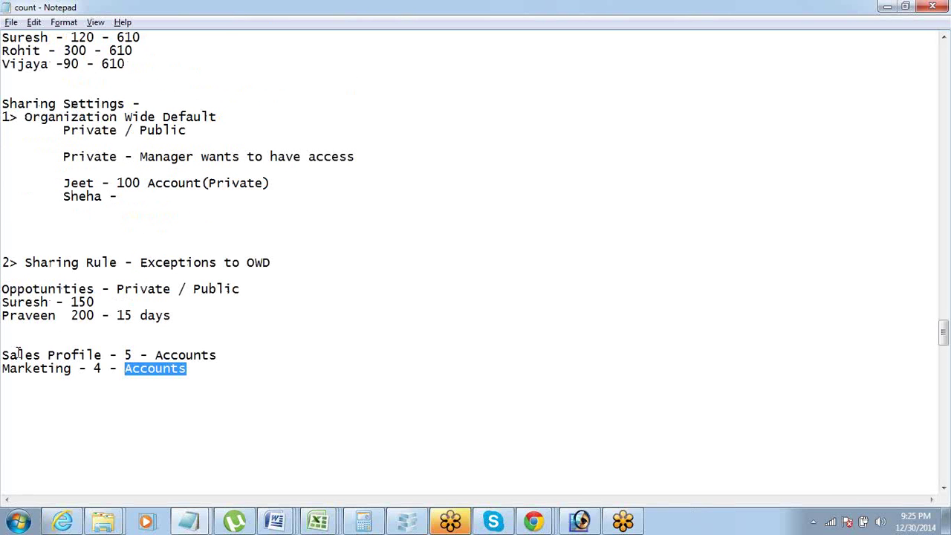
Highlight the Sales Profile and Marketing lines, the Organization Wide Default notes, and the word Accounts on each profile line.
{"action": "left_click_drag", "start_coordinate": [9, 355], "coordinate": [208, 378]}
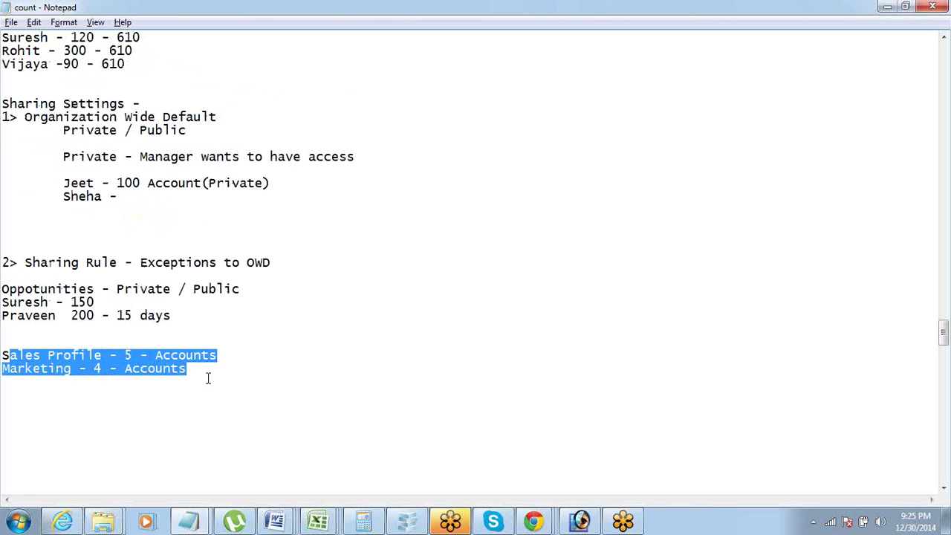
{"action": "double_click", "coordinate": [185, 356]}
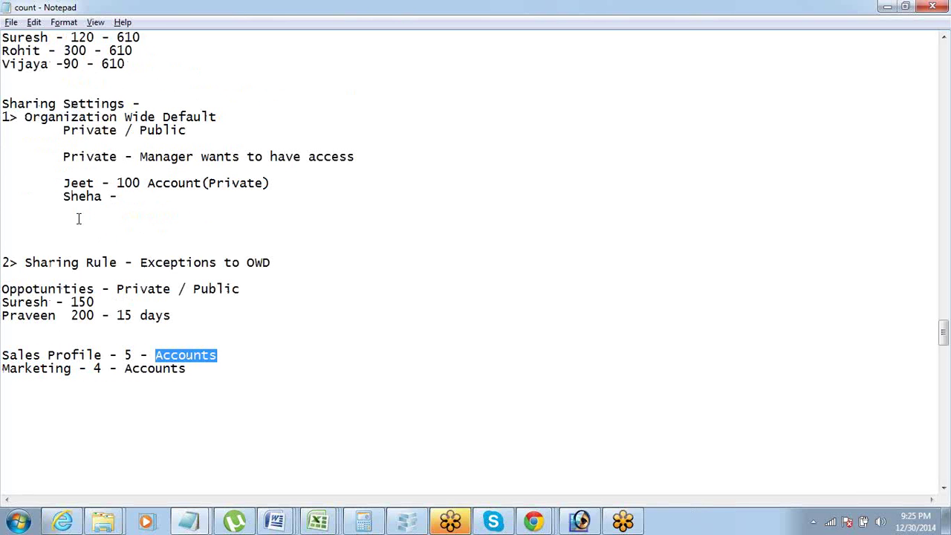
{"action": "left_click_drag", "start_coordinate": [24, 117], "coordinate": [164, 198]}
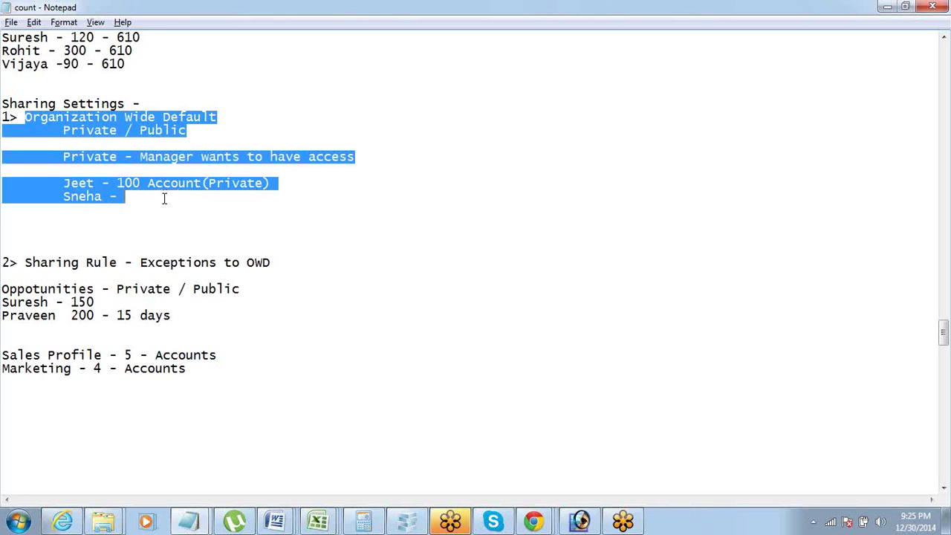
{"action": "double_click", "coordinate": [197, 355]}
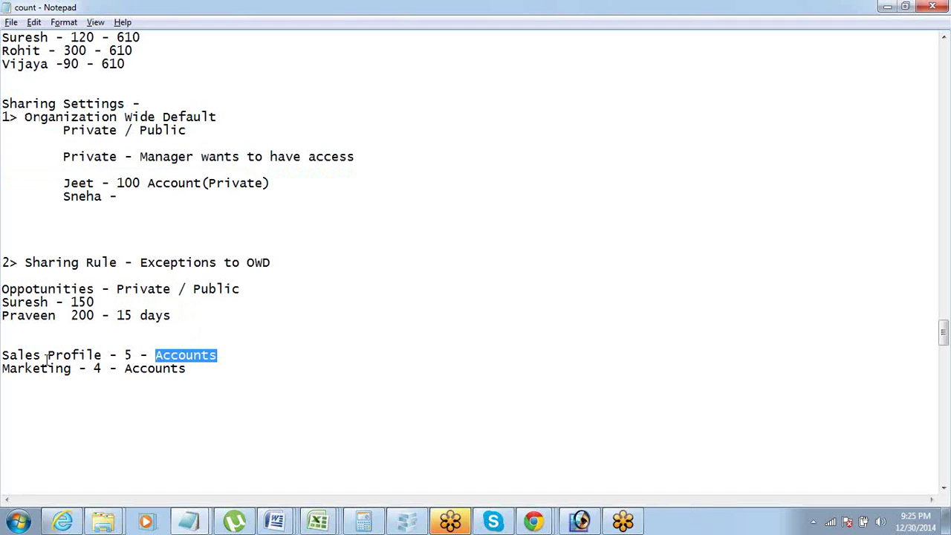
{"action": "double_click", "coordinate": [149, 369]}
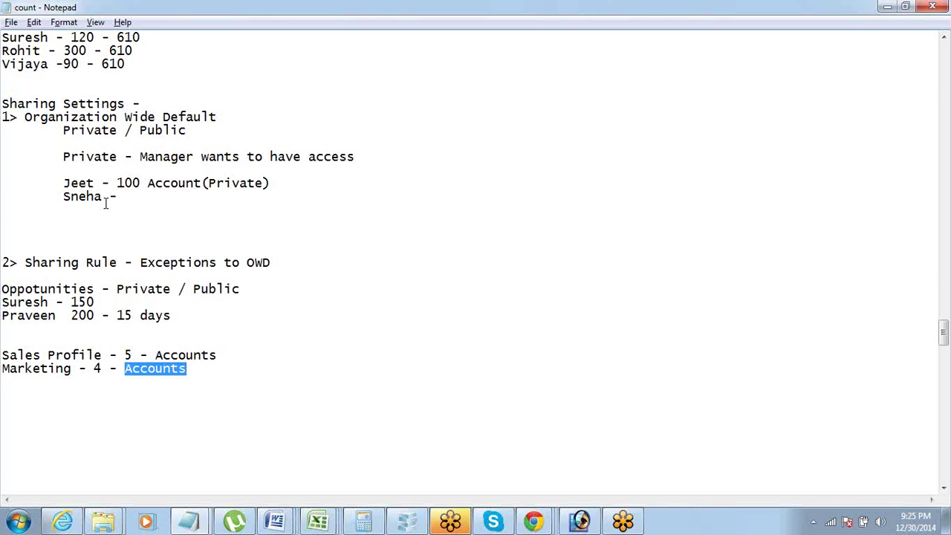
Add the line "HR - 3 - No access Accounts" directly below the Marketing line.
{"action": "key", "text": "Down"}
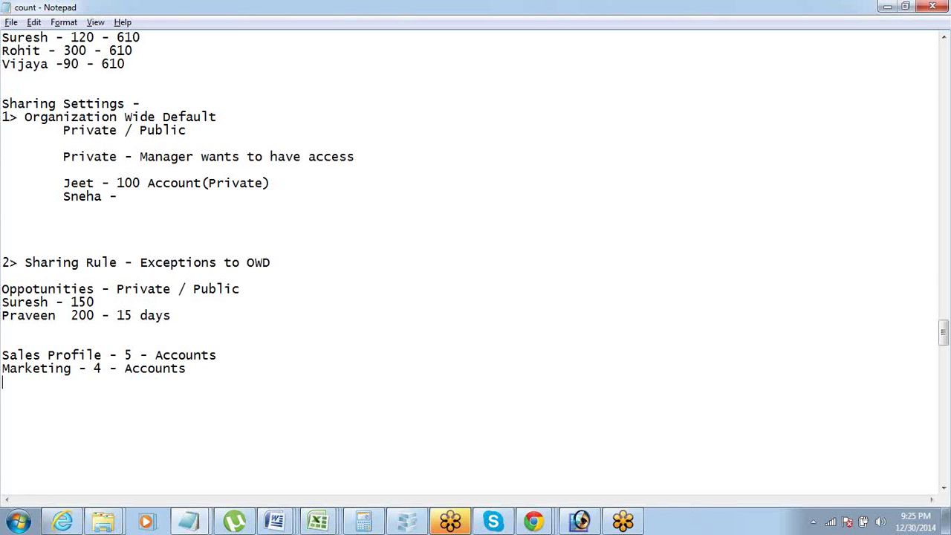
{"action": "type", "text": "HR - 3 - No access"}
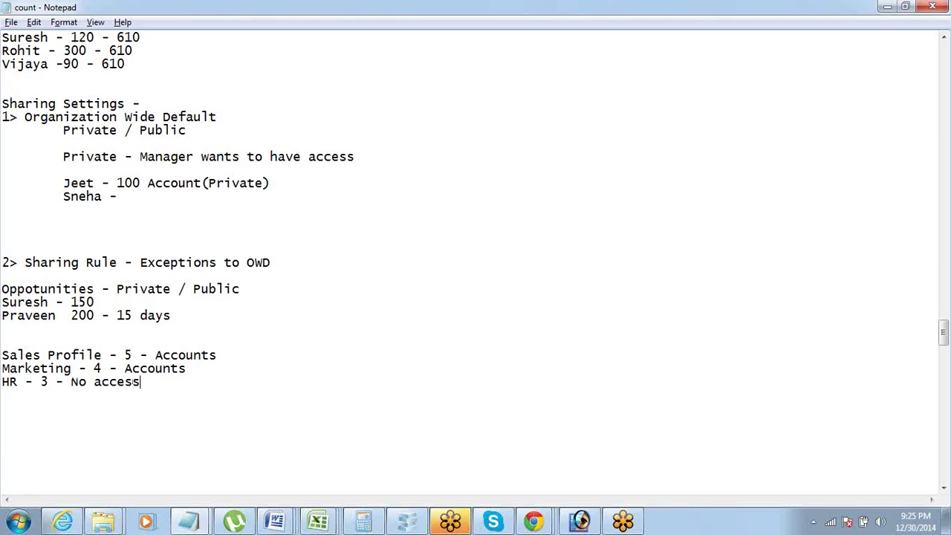
{"action": "type", "text": " Accounts"}
Highlight "Private / Public" on the opportunities line and review the sharing rule notes around it.
{"action": "left_click_drag", "start_coordinate": [118, 289], "coordinate": [255, 290]}
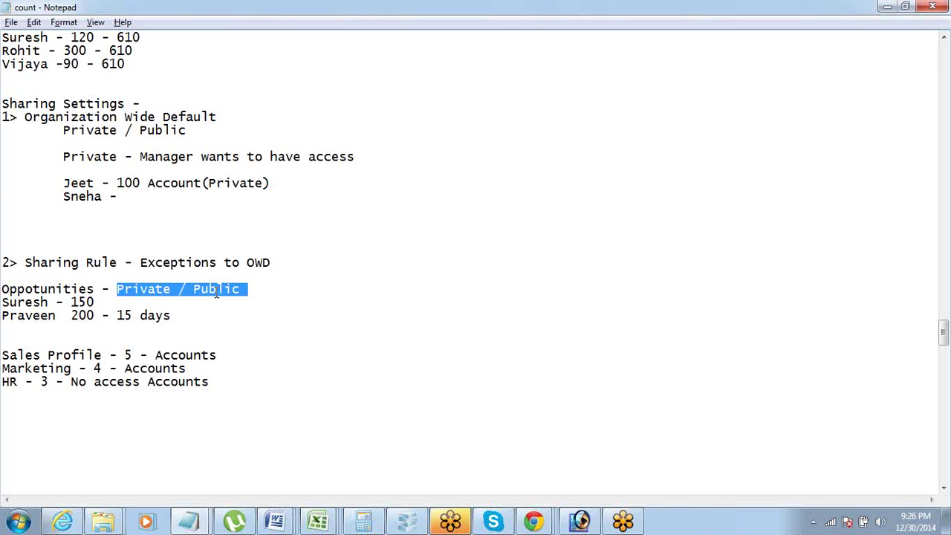
{"action": "scroll", "coordinate": [220, 314], "scroll_direction": "down", "scroll_amount": 2}
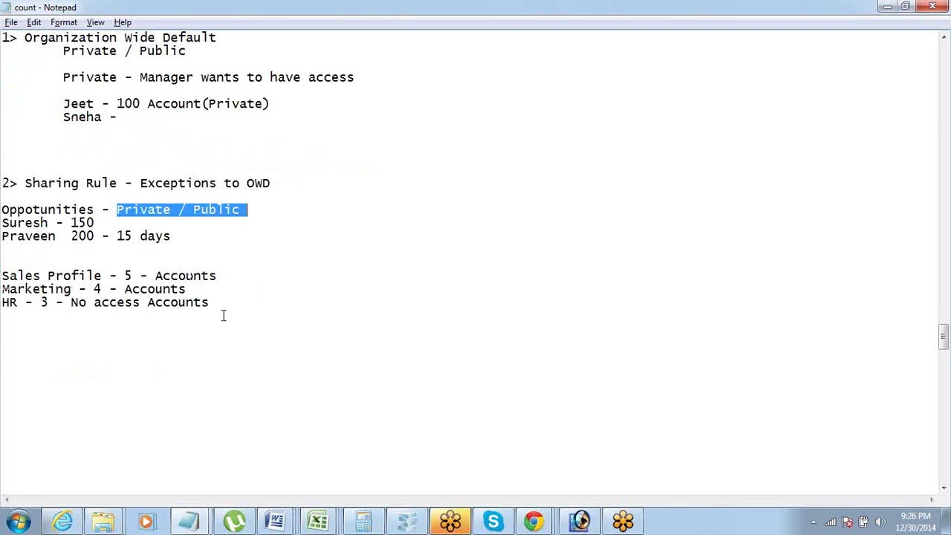
{"action": "scroll", "coordinate": [223, 316], "scroll_direction": "up", "scroll_amount": 1}
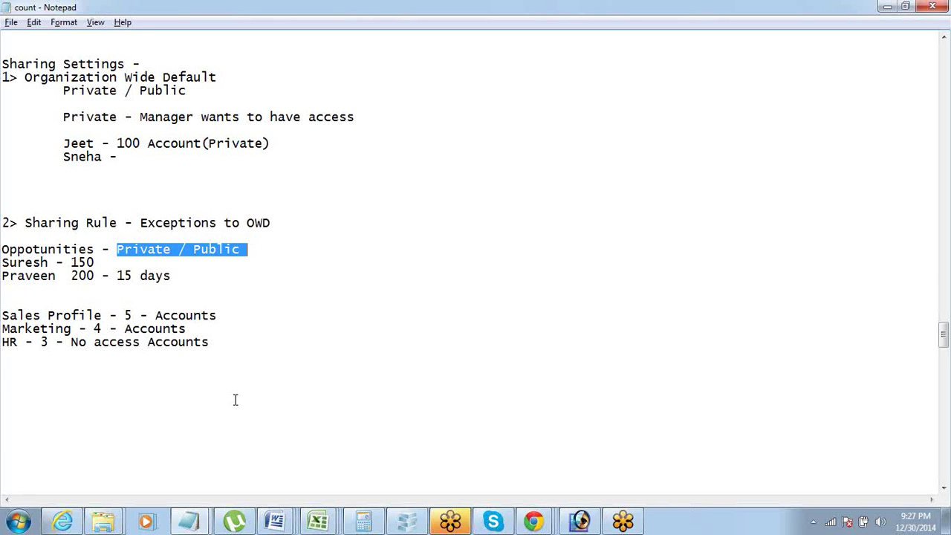
Add the line "Ooffice Premise - Building" below the HR line, separated from it by blank lines.
{"action": "left_click", "coordinate": [238, 348]}
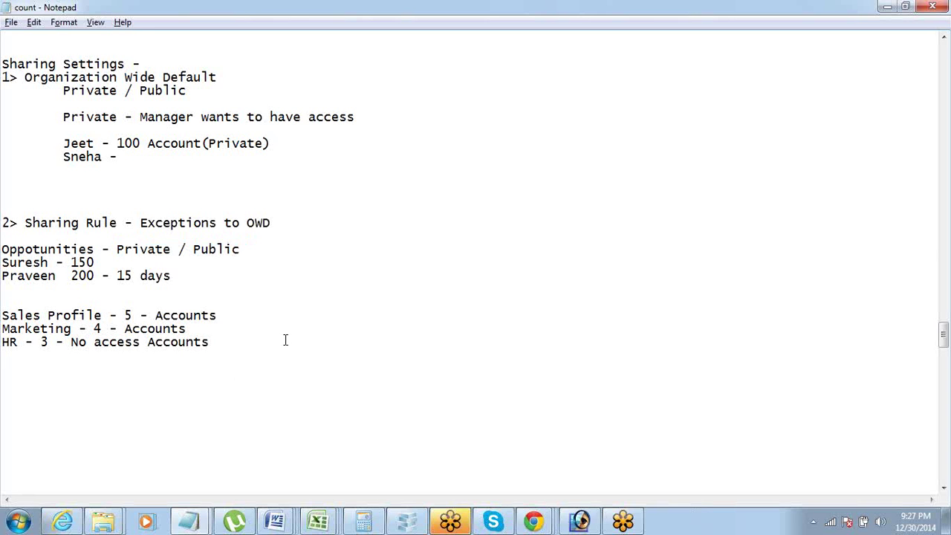
{"action": "key", "text": "Return"}
{"action": "key", "text": "Return"}
{"action": "key", "text": "Return"}
{"action": "type", "text": "Ooffice"}
{"action": "type", "text": "-"}
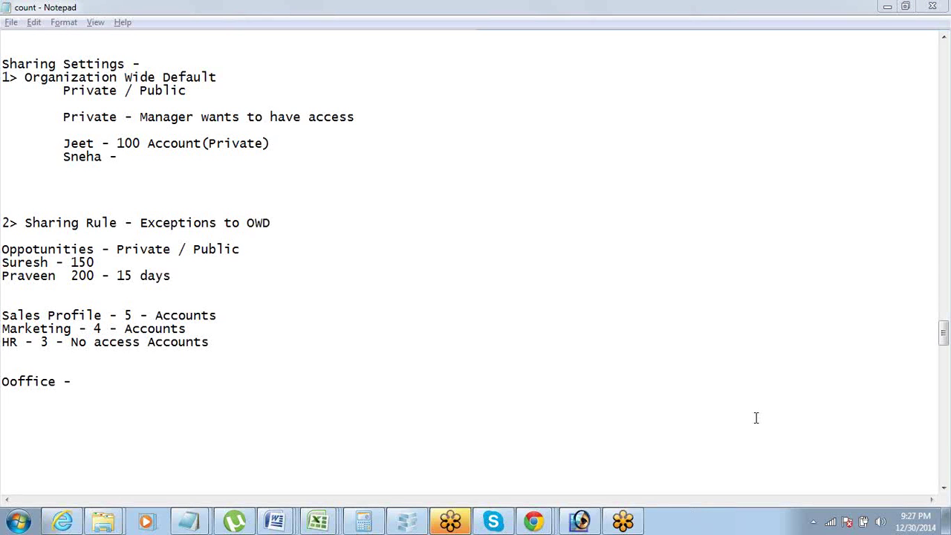
{"action": "left_click", "coordinate": [130, 382]}
{"action": "key", "text": "Left"}
{"action": "key", "text": "Left"}
{"action": "type", "text": "Premise"}
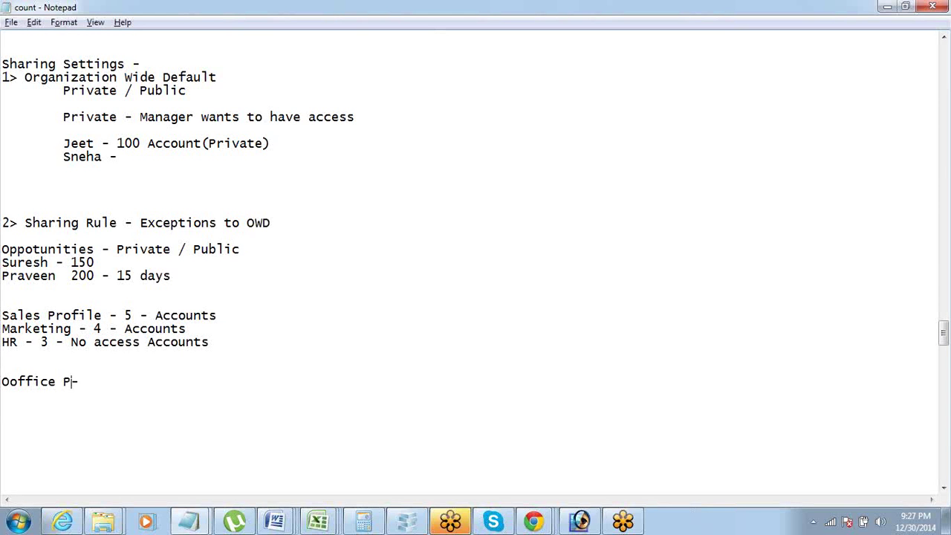
{"action": "key", "text": "End"}
{"action": "type", "text": "Building"}
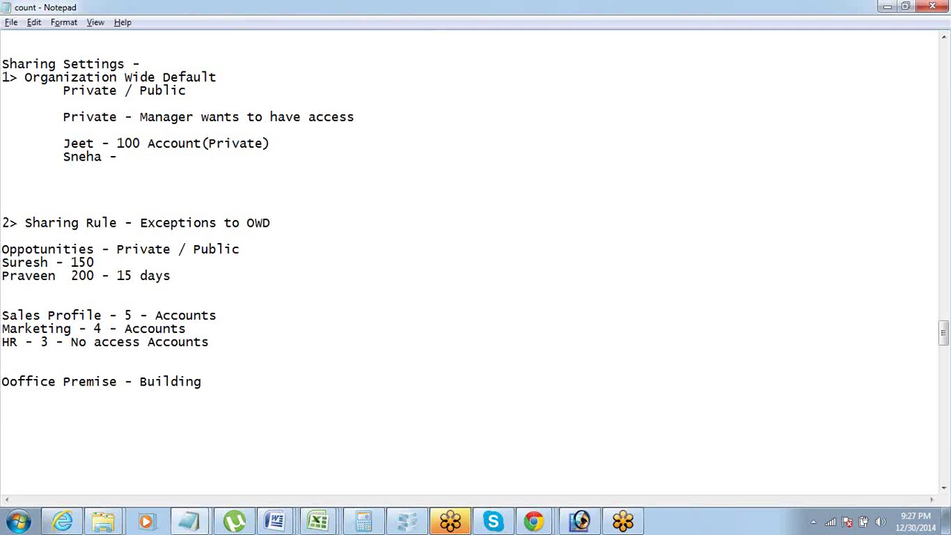
{"action": "key", "text": "ctrl+shift+Left"}
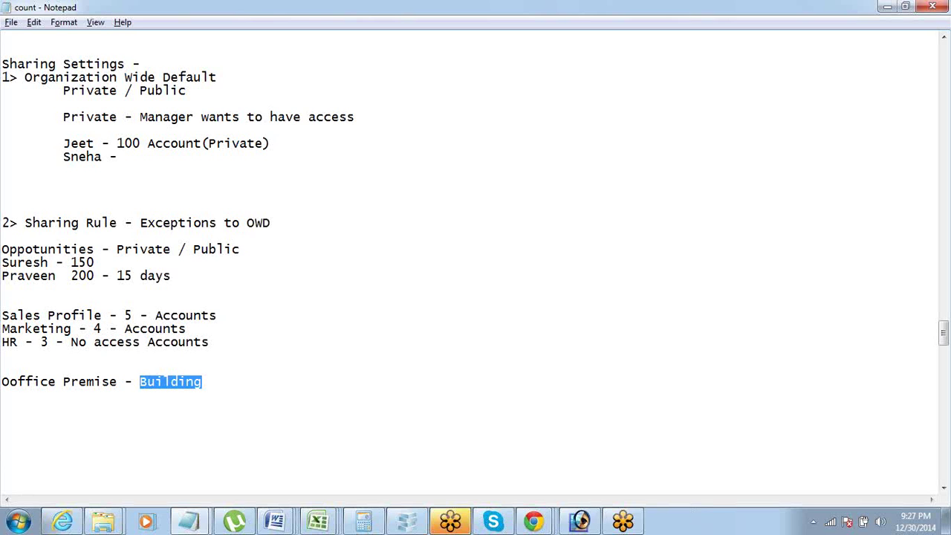
{"action": "key", "text": "End"}
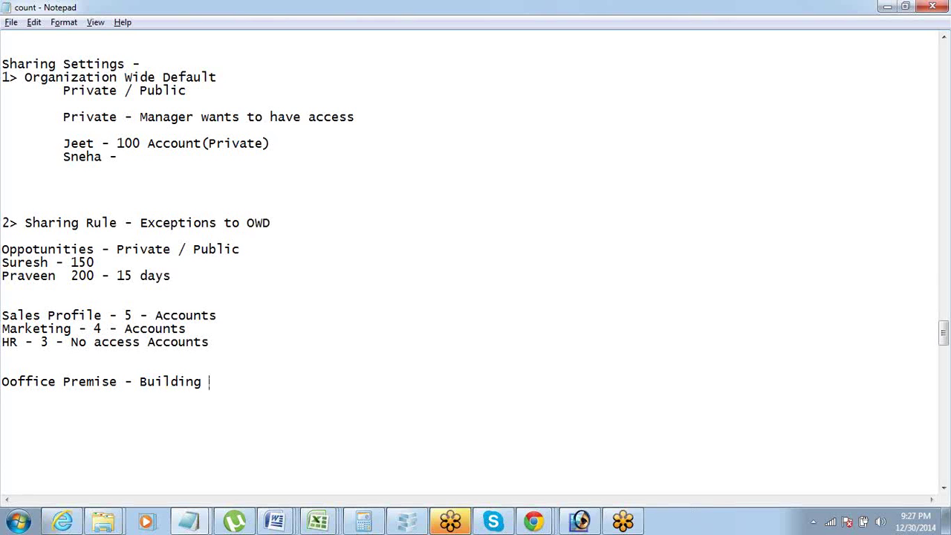
Add the lines "Floor -" and "Desk" below the office premise line.
{"action": "type", "text": "Floor -"}
{"action": "key", "text": "Return"}
{"action": "type", "text": "De"}
{"action": "left_click", "coordinate": [132, 382]}
{"action": "type", "text": "k"}
{"action": "key", "text": "BackSpace"}
{"action": "key", "text": "BackSpace"}
{"action": "key", "text": "Down"}
{"action": "key", "text": "Down"}
{"action": "type", "text": "sk"}
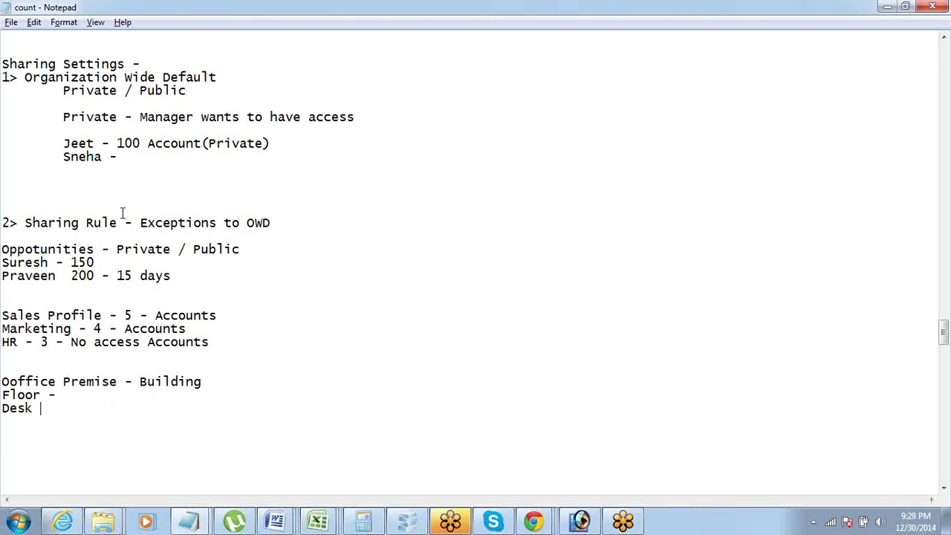
Highlight the Private access note and the account examples beneath it in the Organization Wide Default section.
{"action": "left_click_drag", "start_coordinate": [64, 119], "coordinate": [181, 159]}
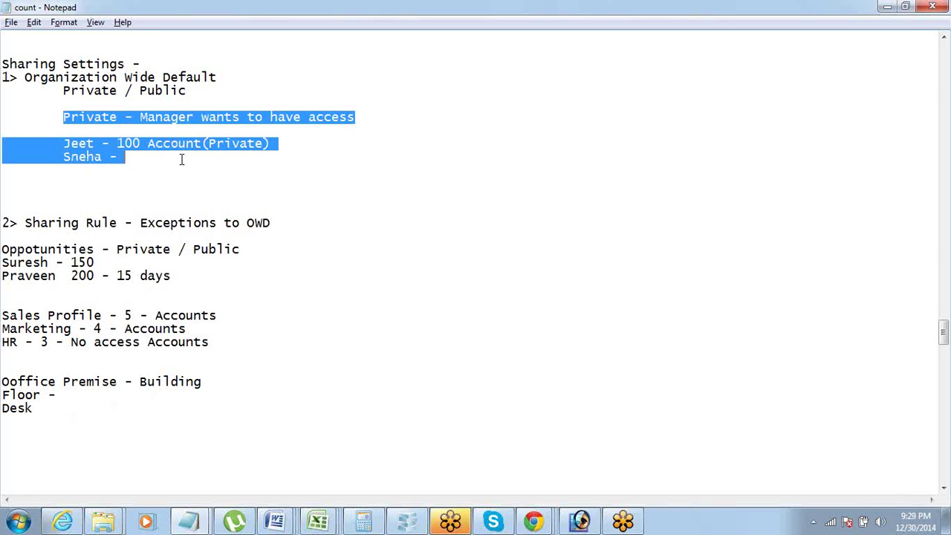